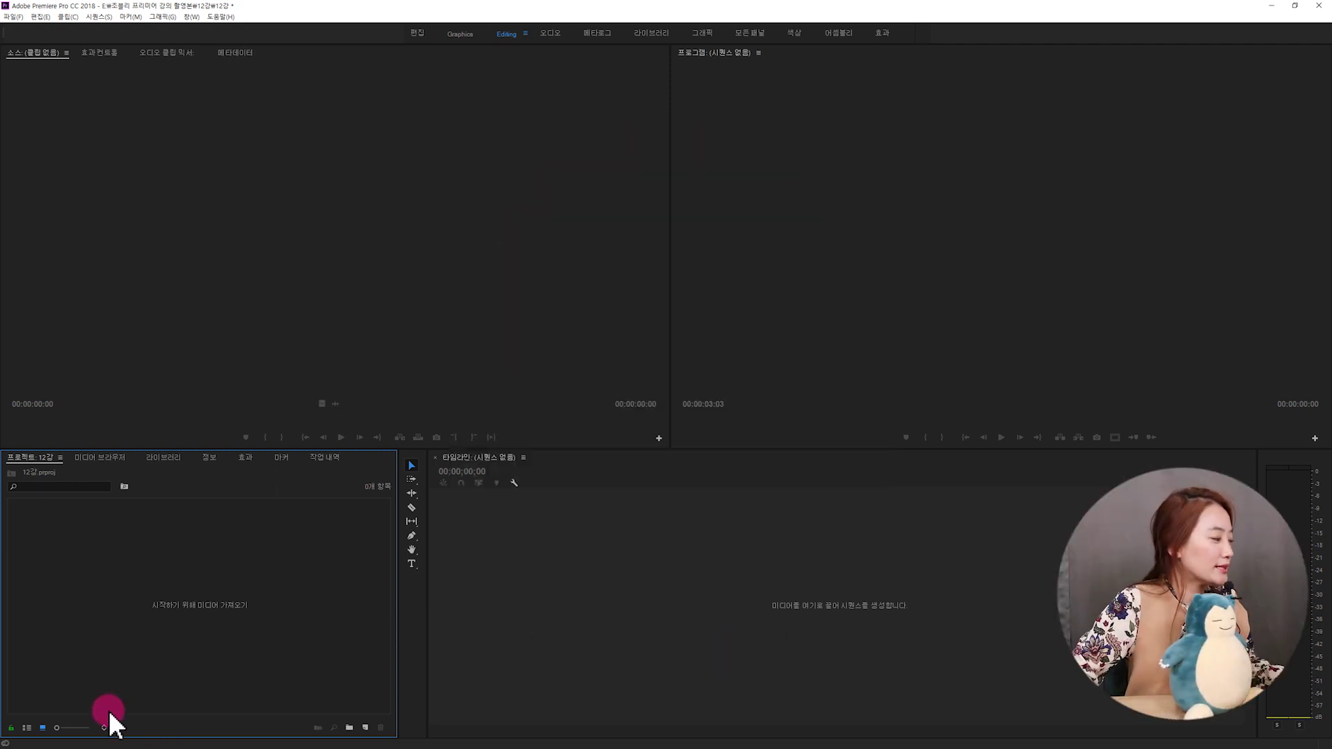
Step: Leave the empty 12강 project and bring up the taskbar to switch programs
key("super")
Step: Open the REC 모음 folder and preview the 1. REC-1 image full screen
left_click(118, 738)
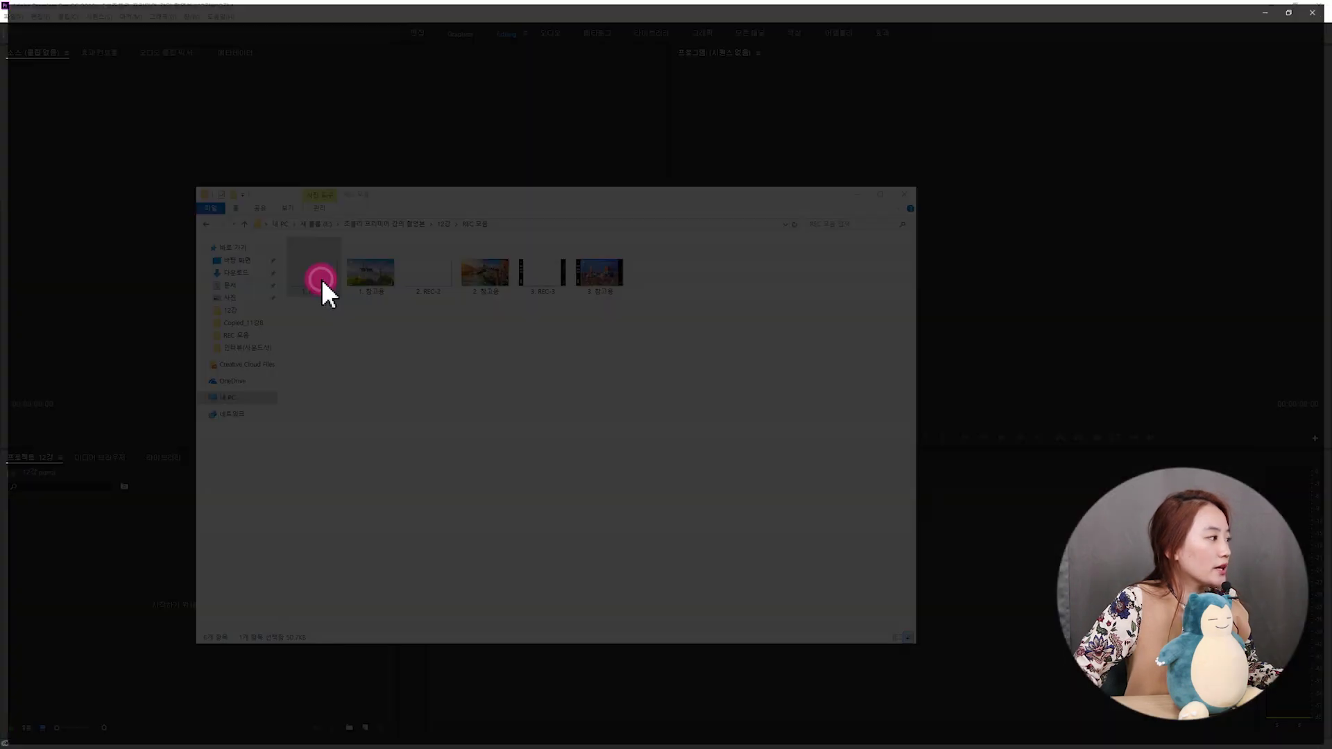
double_click(321, 278)
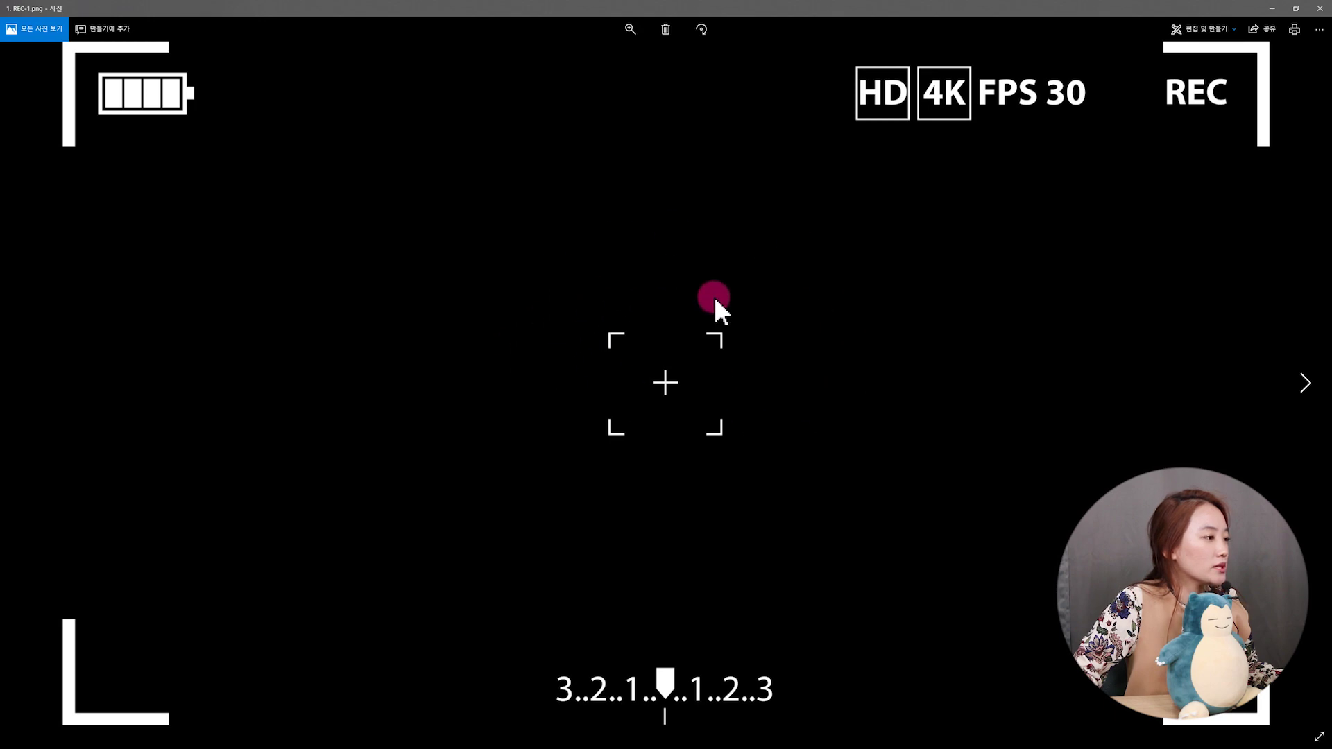
scroll(713, 303, "down", 1)
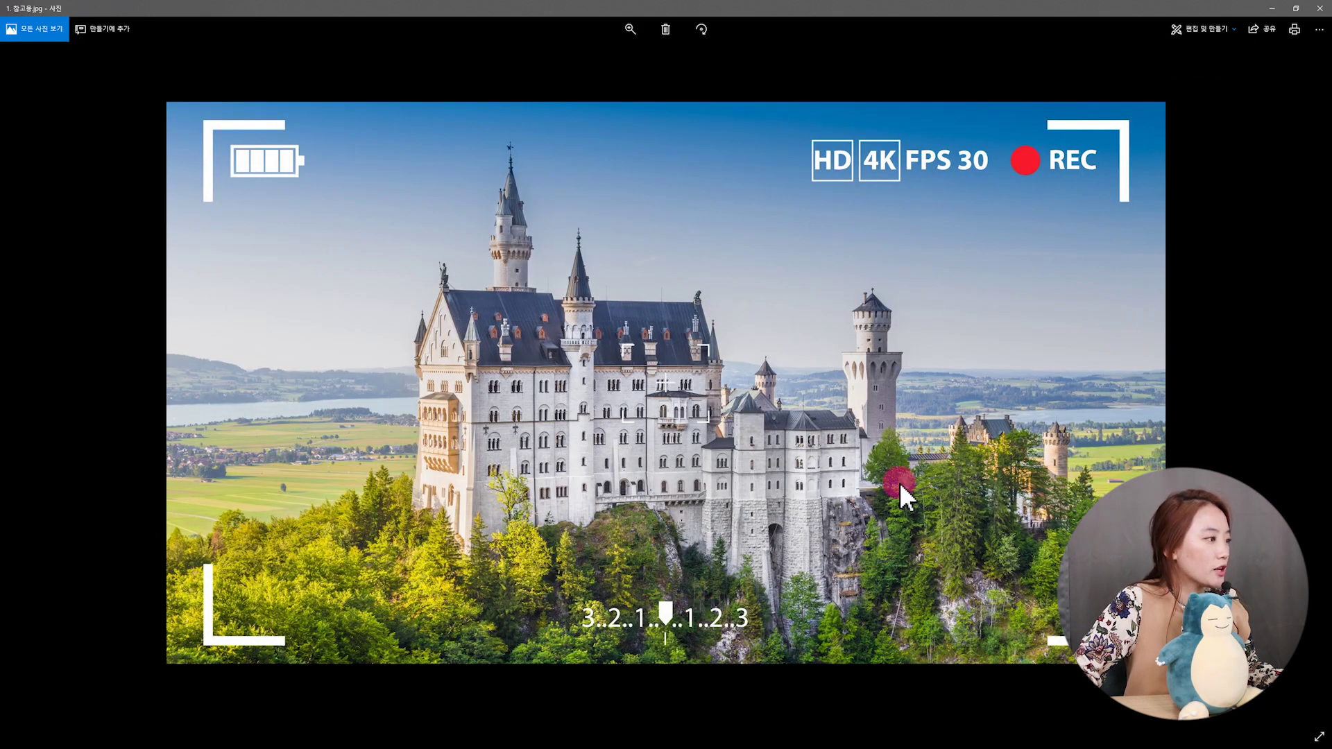
scroll(796, 403, "down", 1)
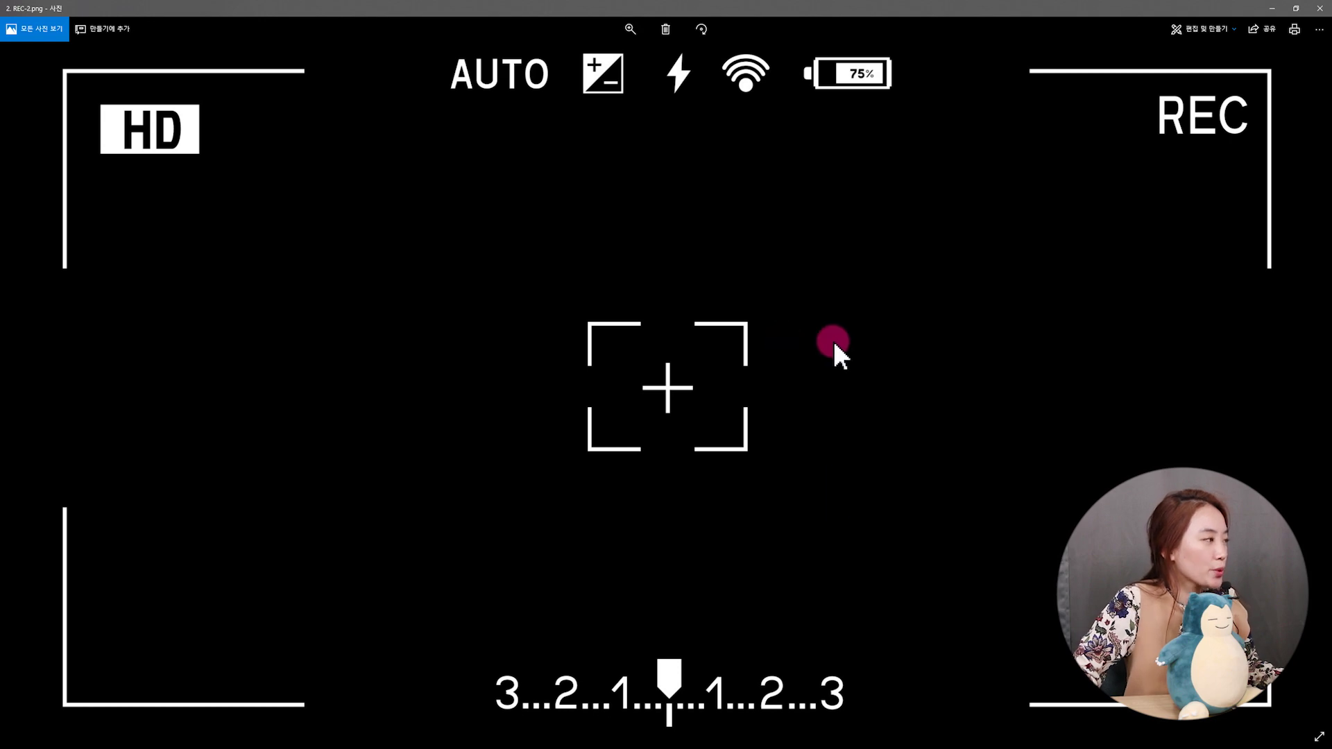
scroll(834, 339, "down", 1)
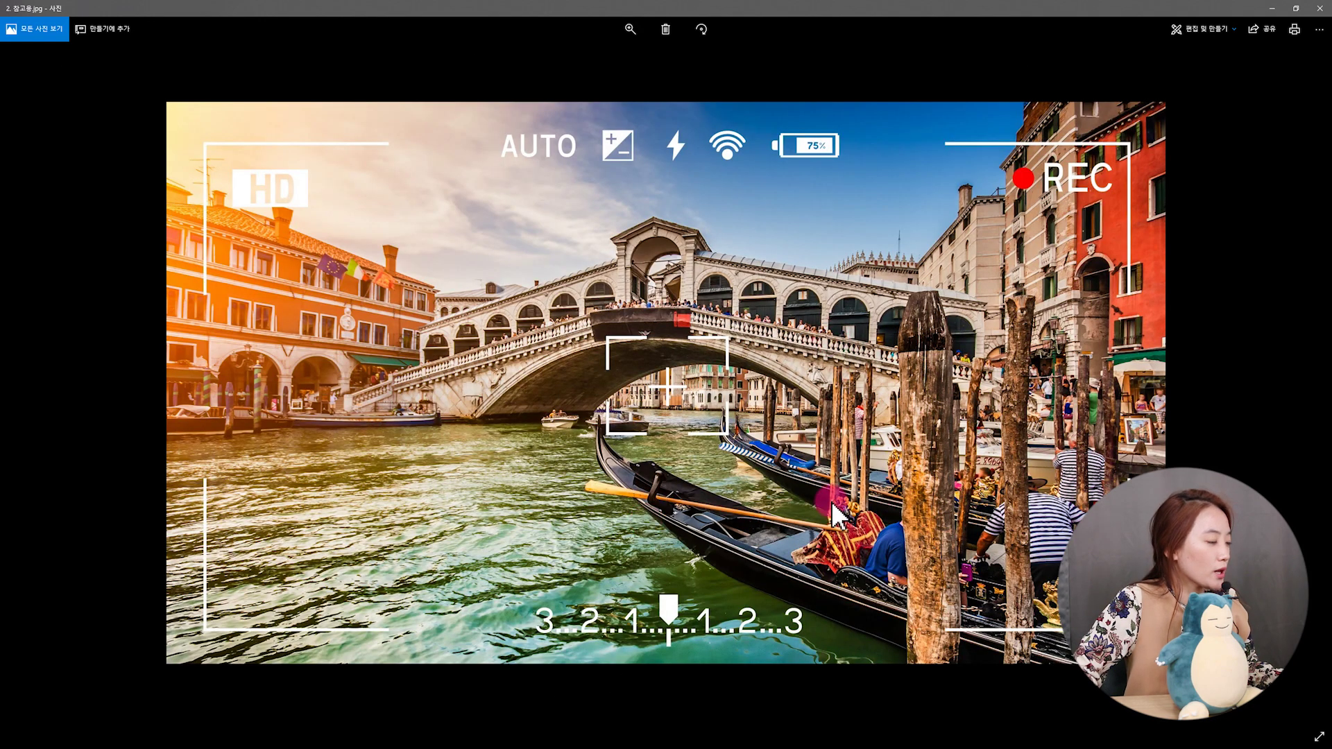
scroll(777, 389, "down", 1)
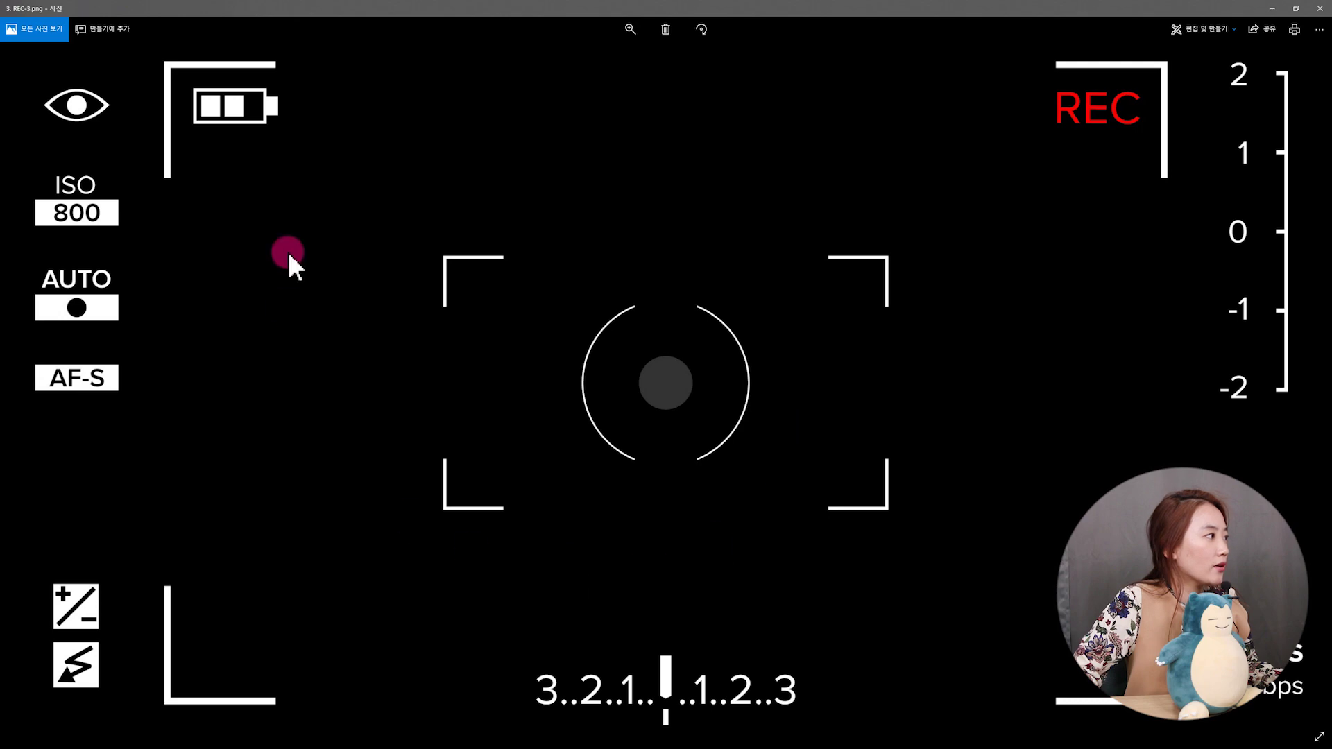
scroll(692, 402, "down", 1)
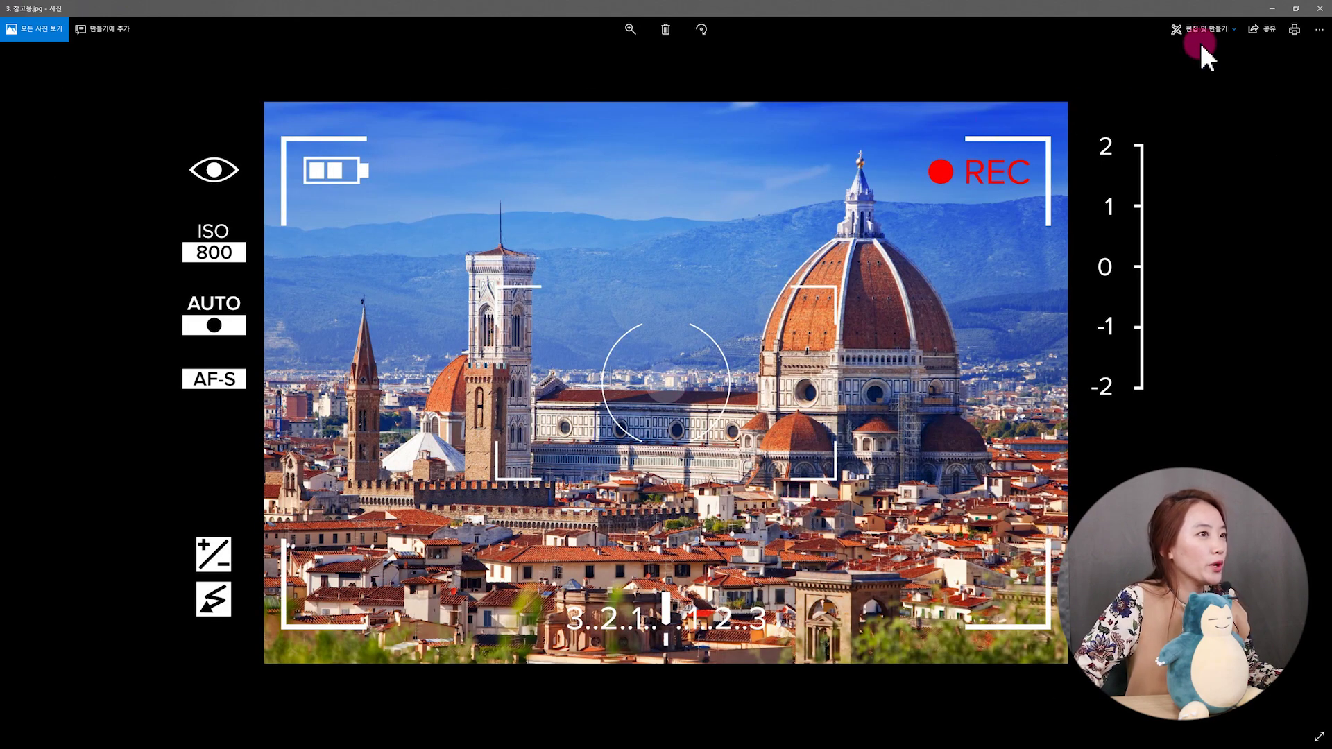
left_click(1320, 10)
Step: Point out the 참고용 references and REC-1 to REC-3 overlays, then start an import
left_click(701, 204)
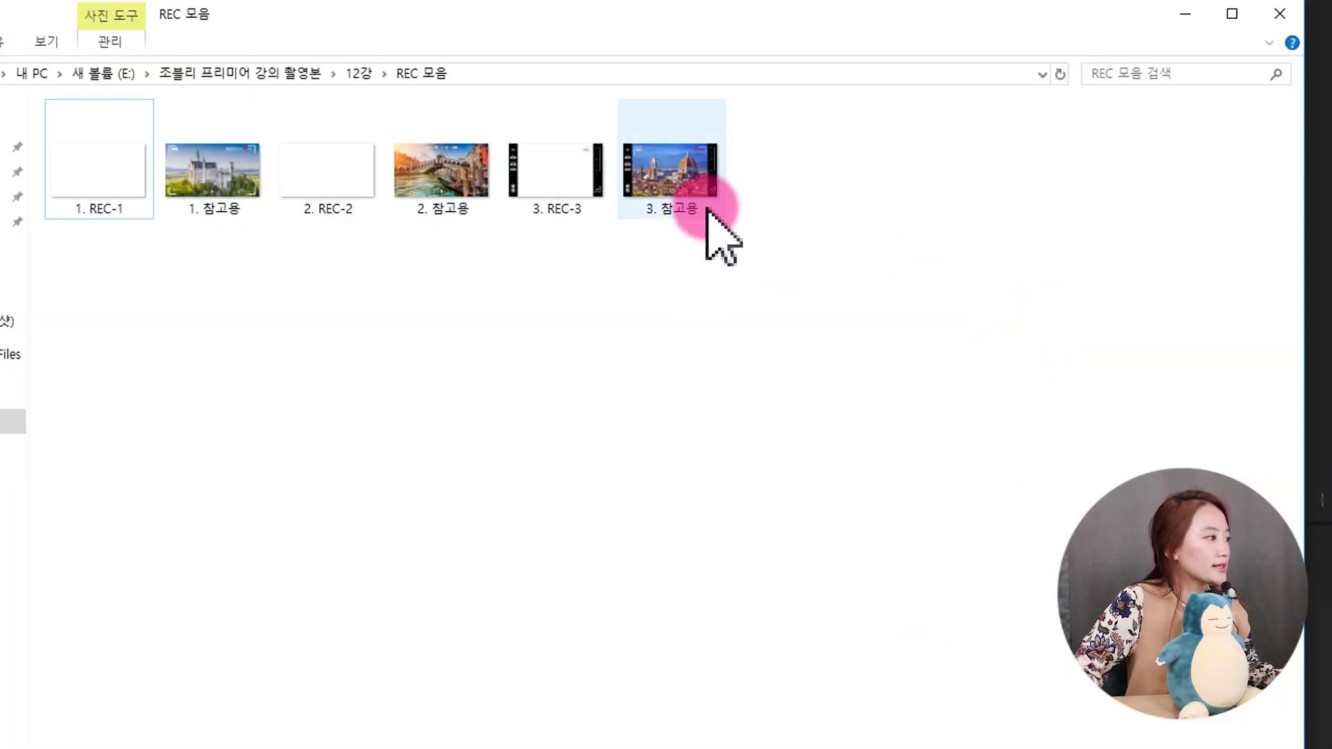
left_click(470, 202)
left_click(114, 170)
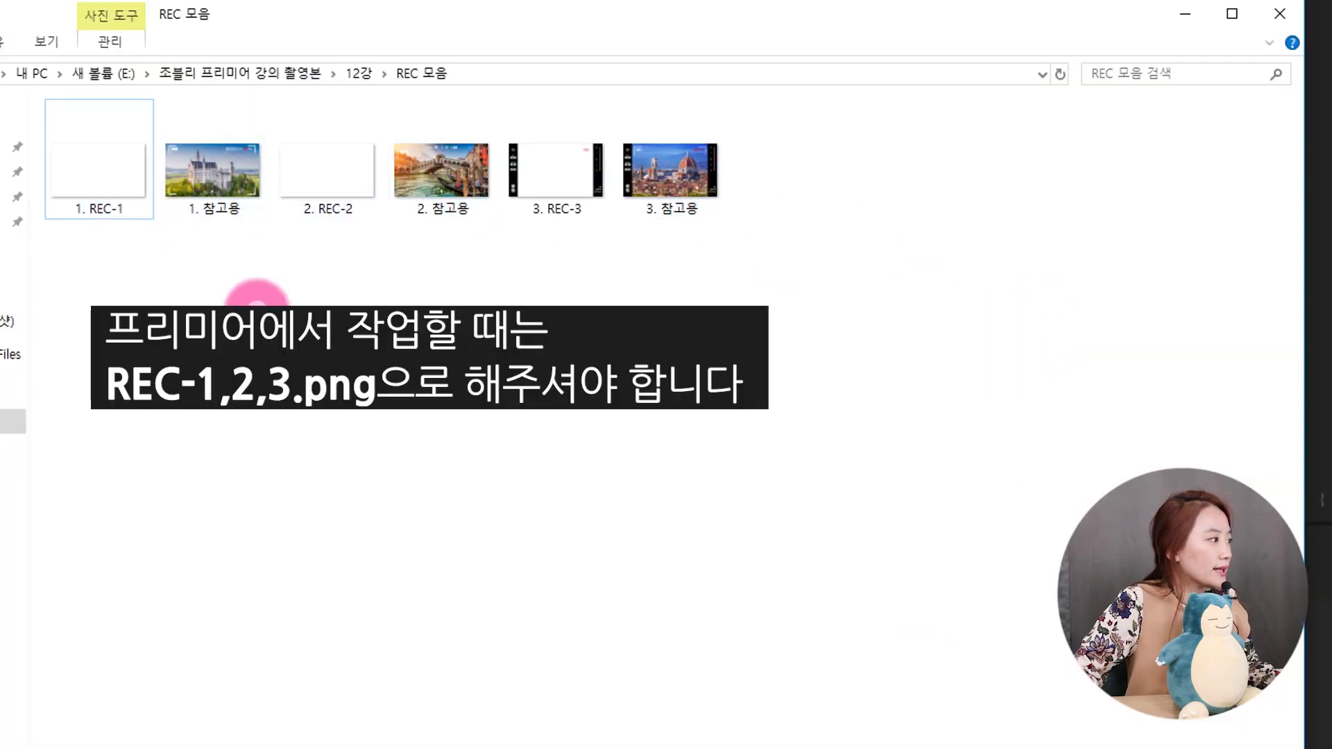
left_click(329, 158)
left_click(547, 172)
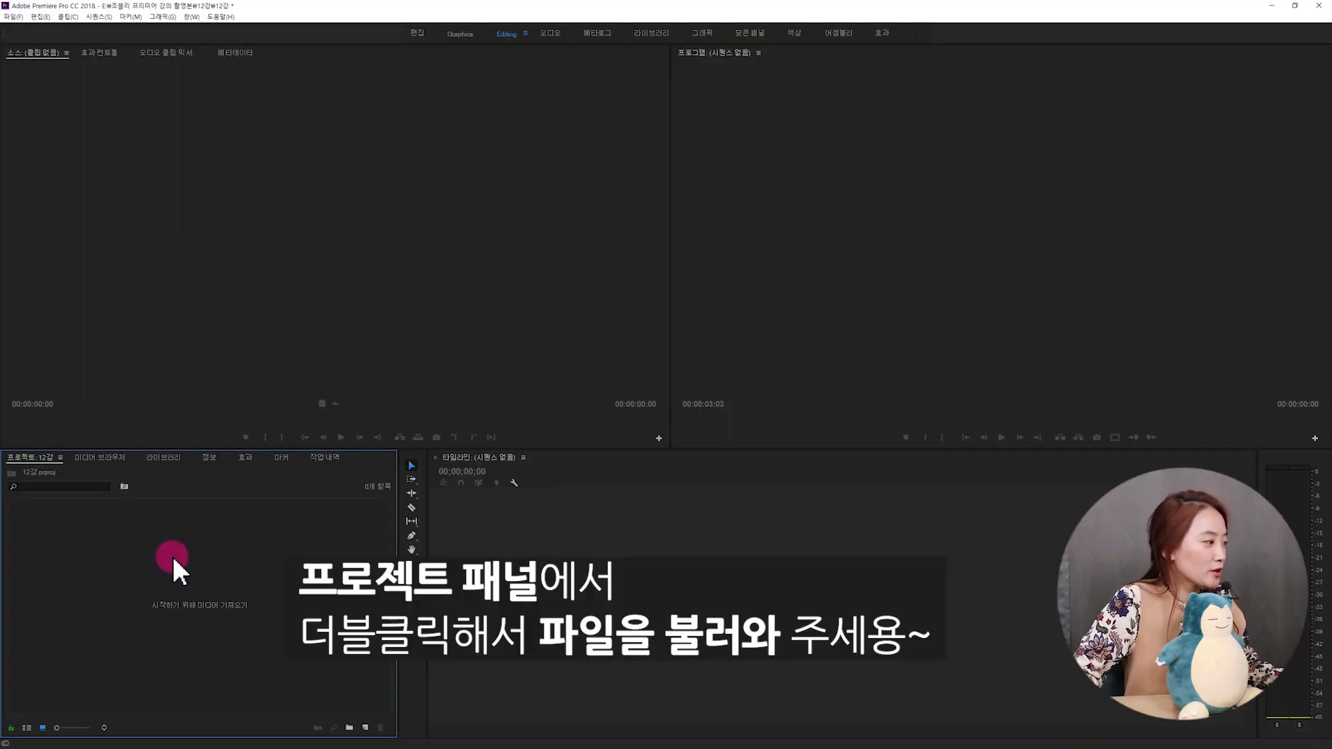
double_click(173, 560)
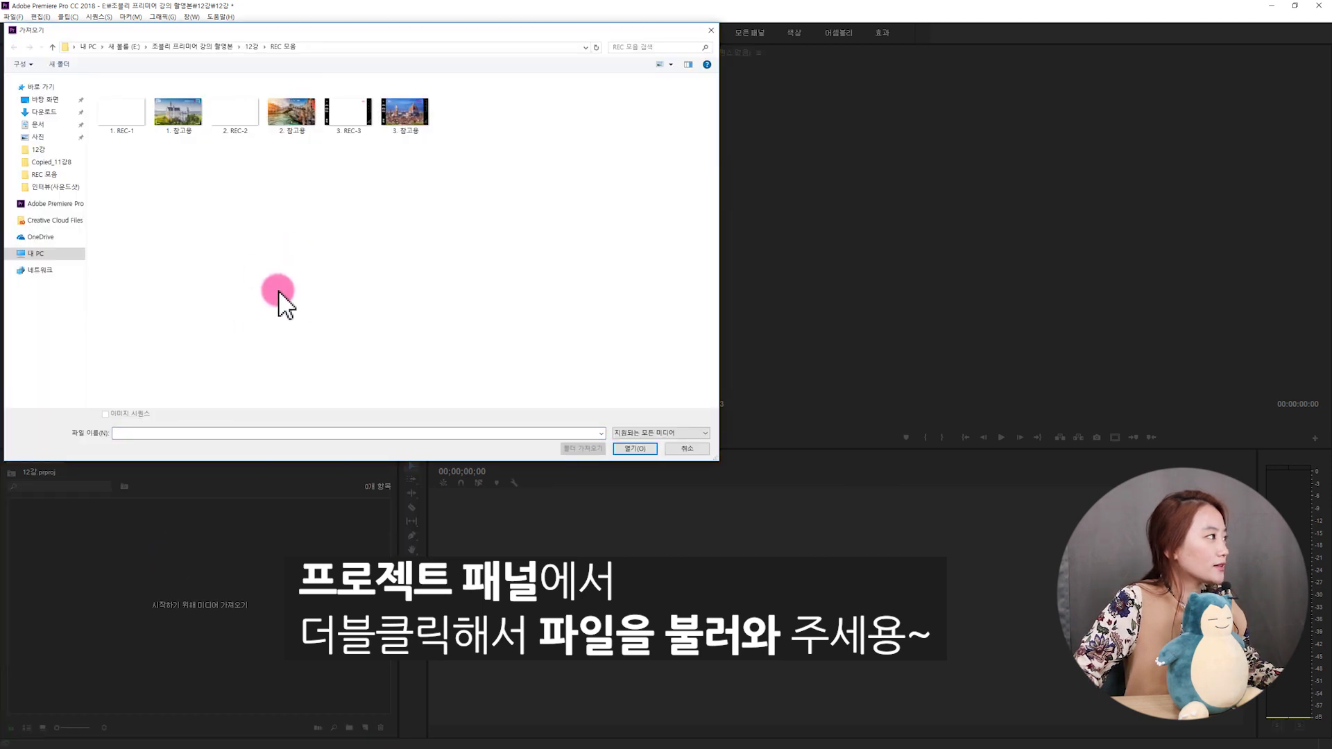
Step: Import all six REC 모음 images, then 영상소스.MOV and 영상소스2.MOV from the 12강 folder
left_click_drag(113, 172, 409, 104)
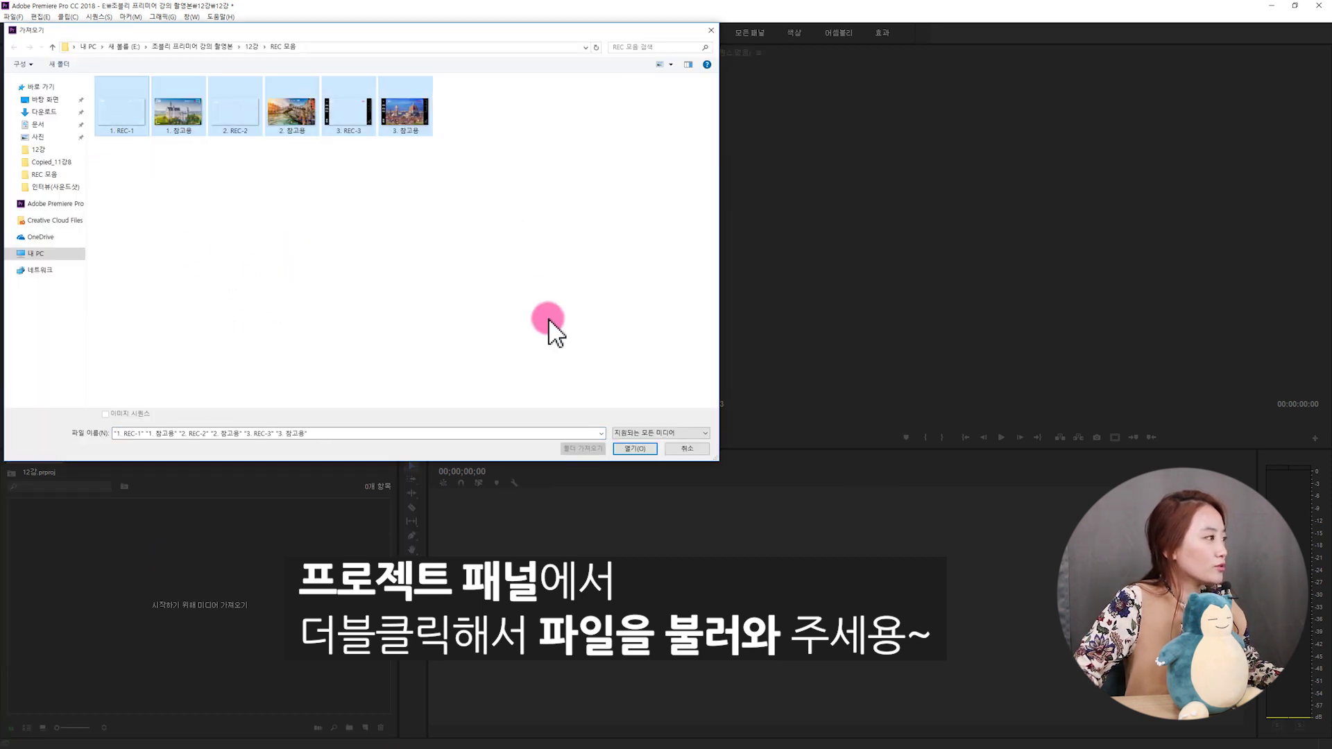
left_click(634, 448)
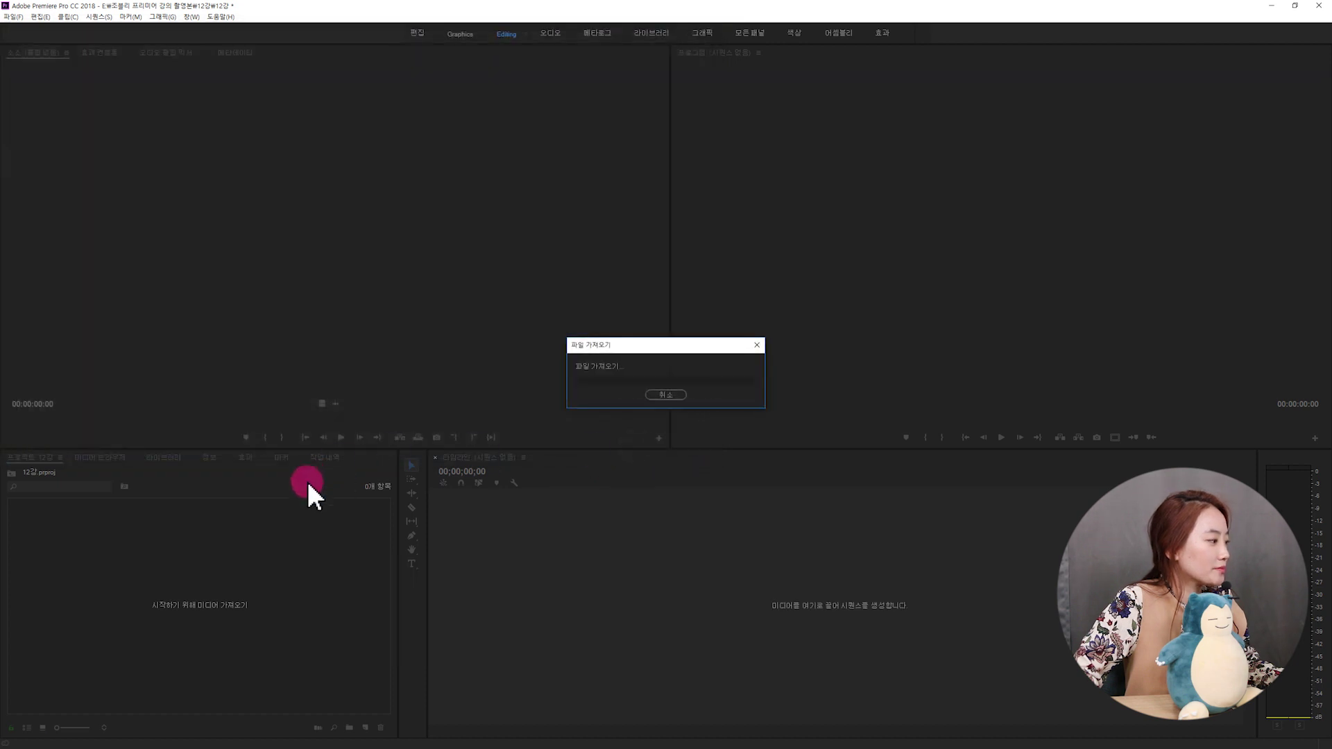
double_click(273, 607)
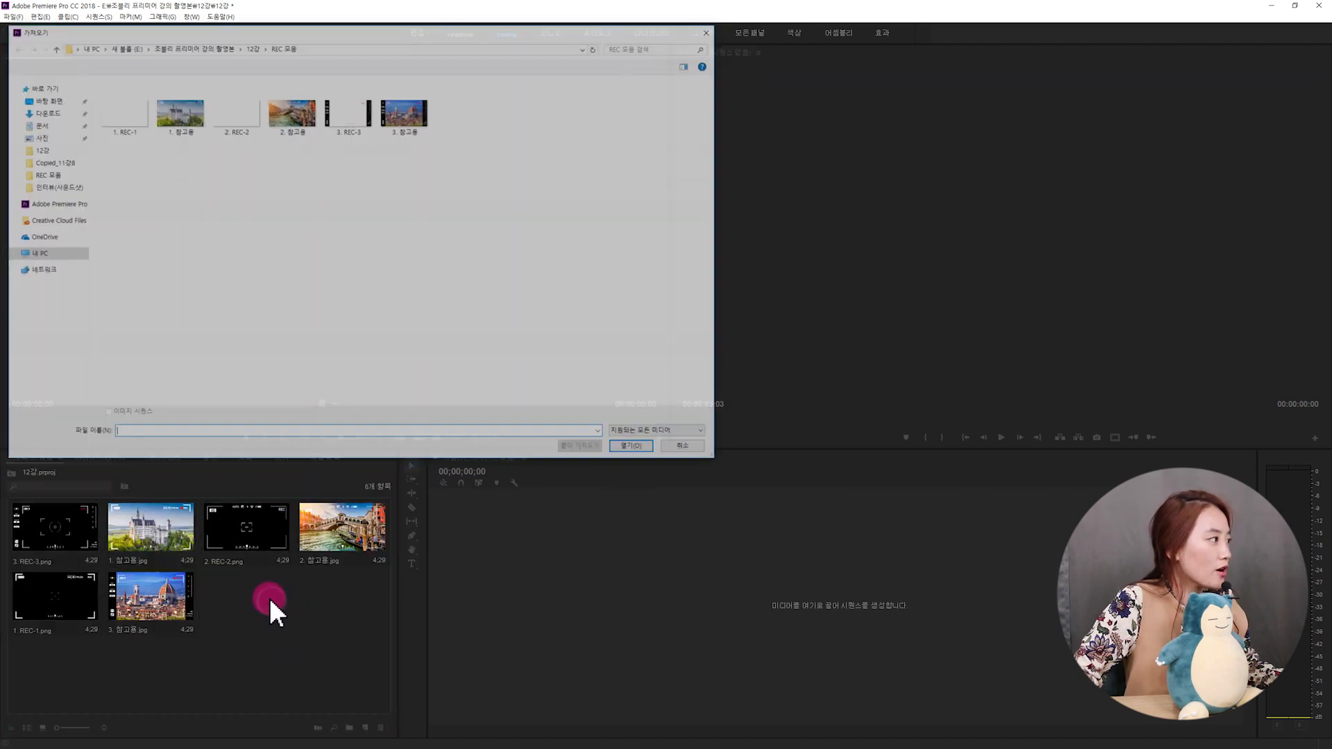
left_click(251, 46)
left_click_drag(291, 204, 381, 119)
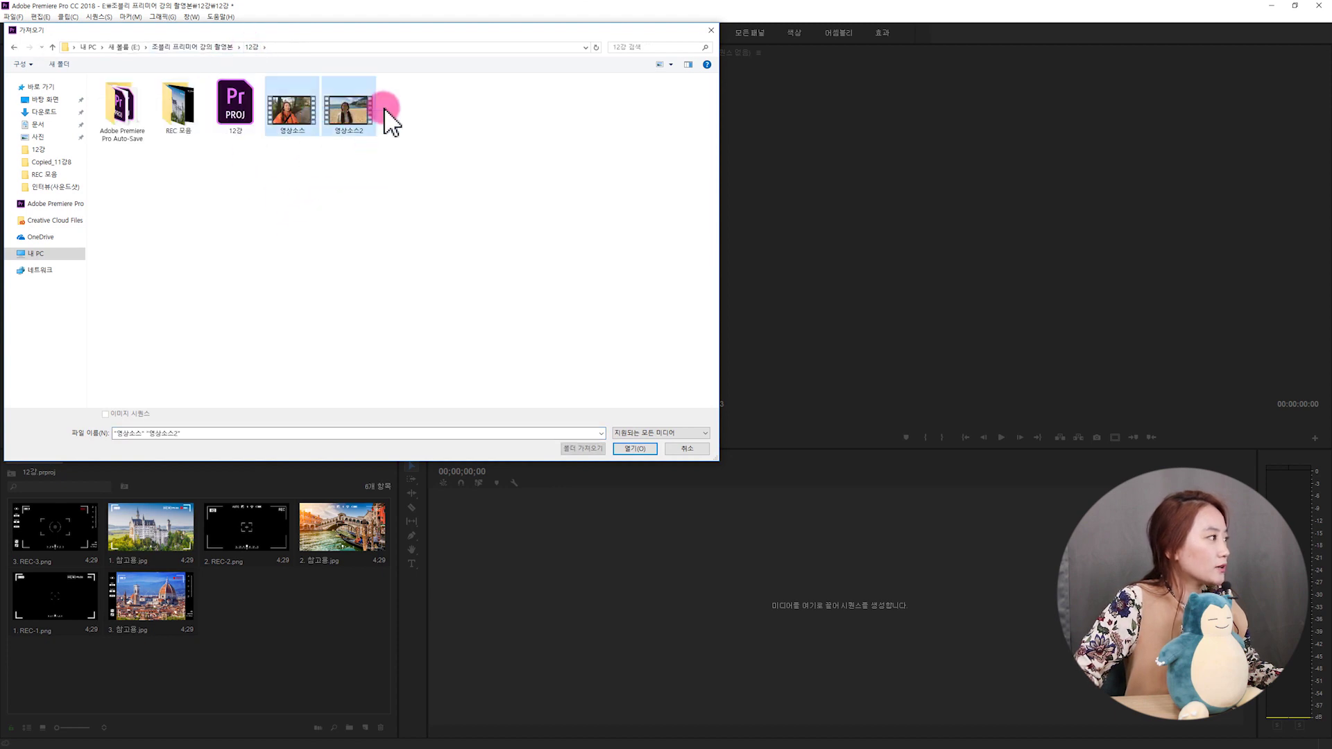
left_click(639, 449)
left_click(343, 673)
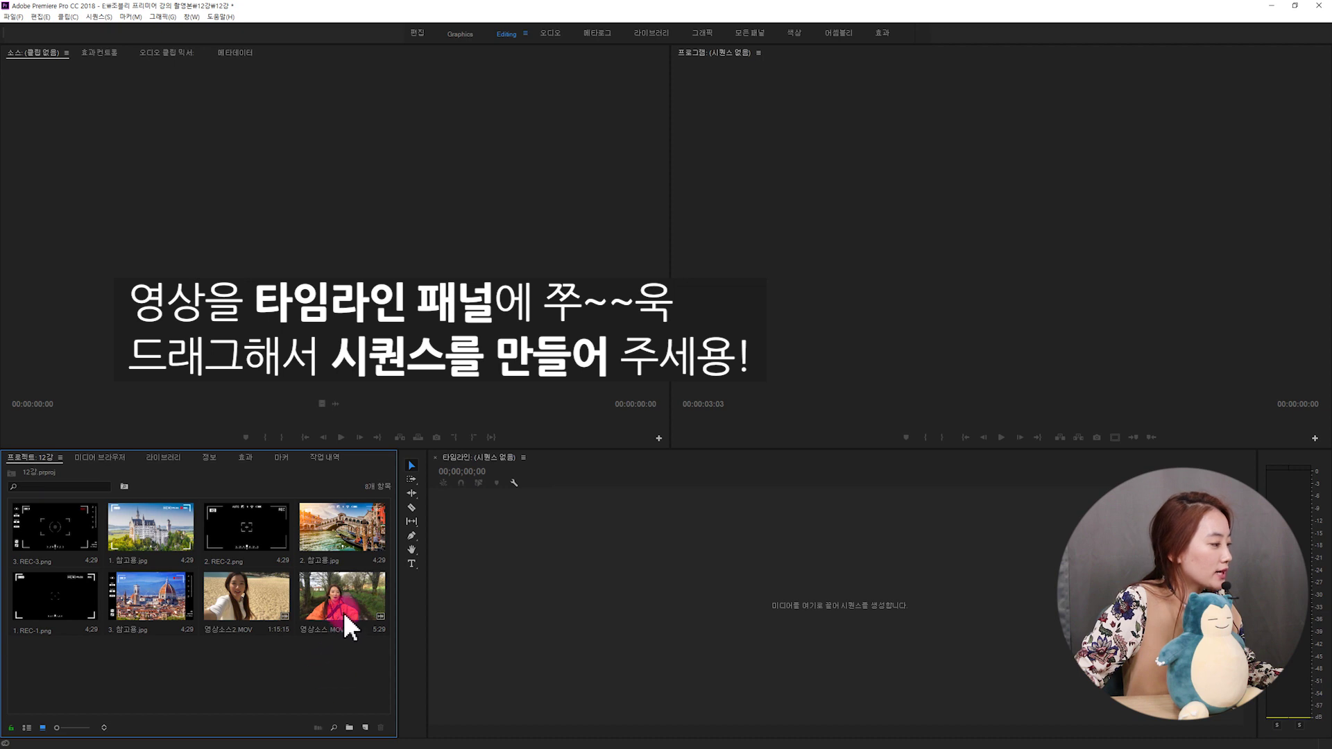
Step: Create the 영상소스 sequence and place 2. REC-2.png on V2 above the video
left_click_drag(343, 612, 485, 593)
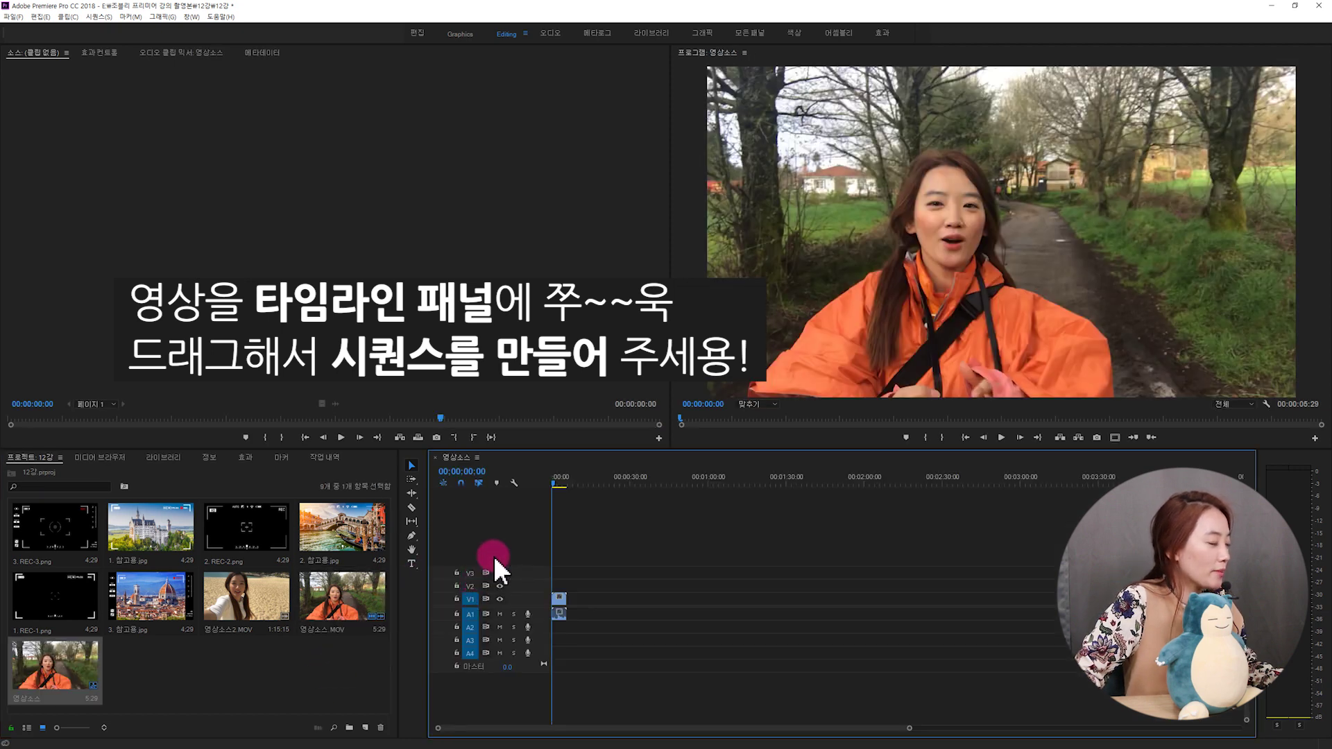
left_click(265, 532)
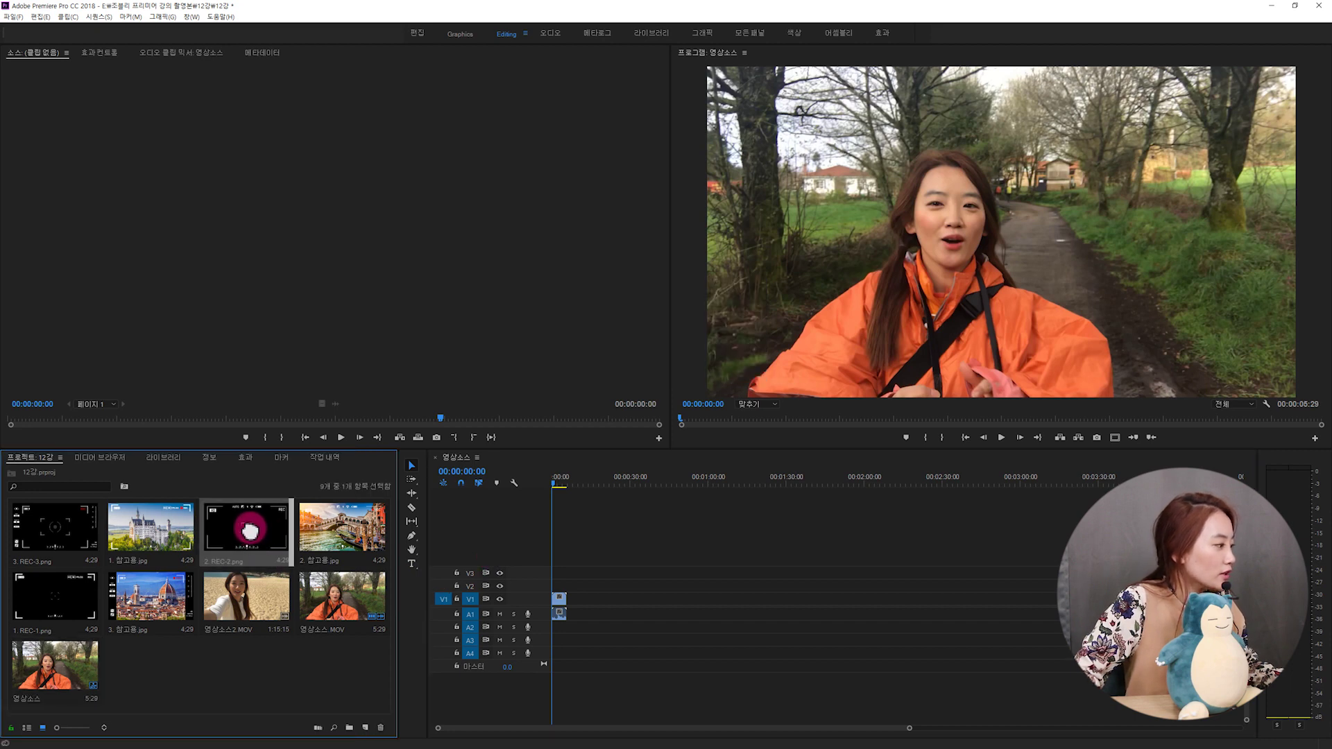
left_click(256, 659)
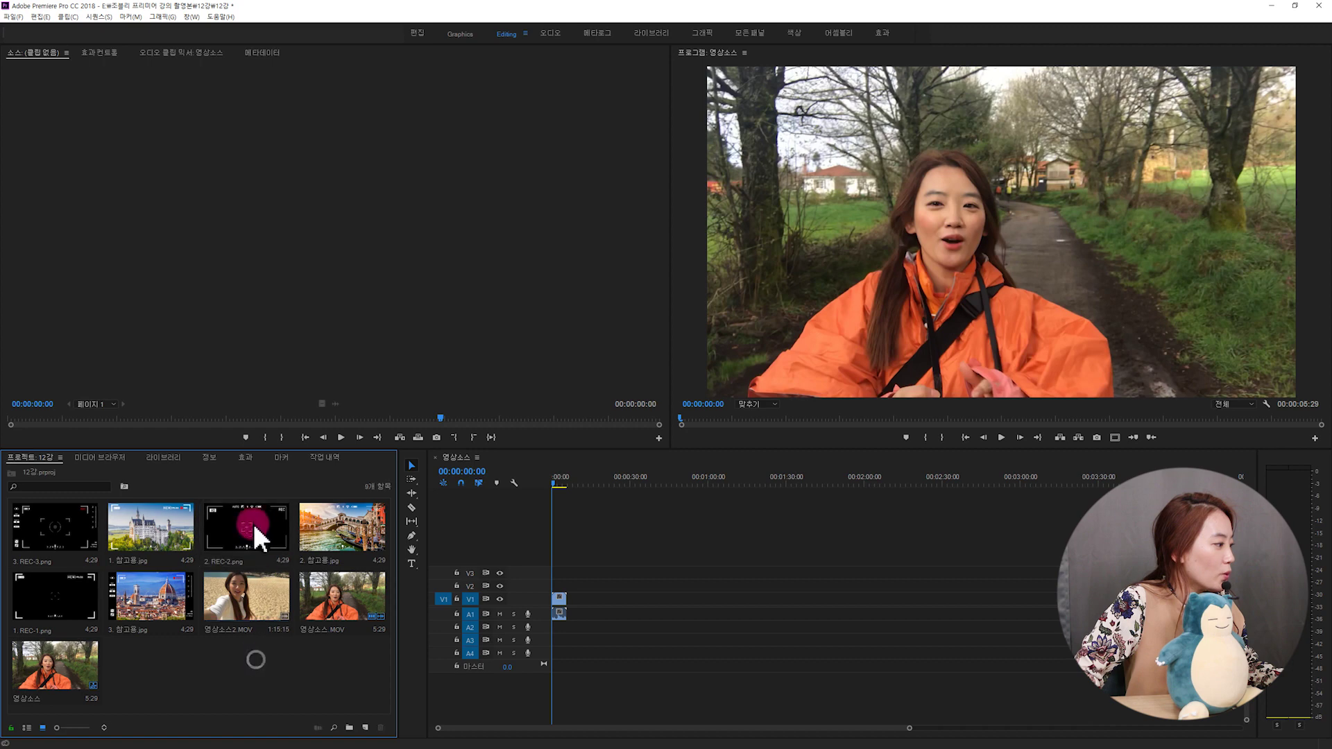
left_click_drag(259, 563, 245, 525)
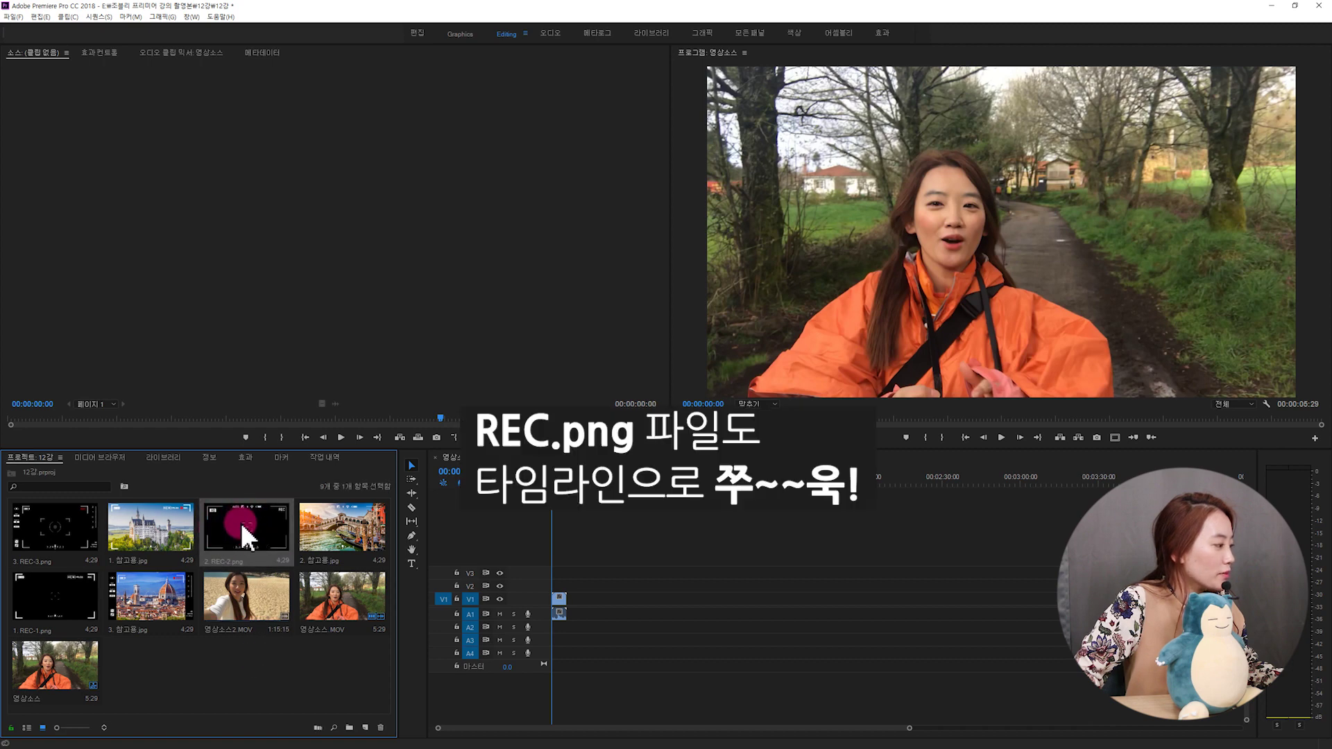
left_click_drag(231, 530, 533, 529)
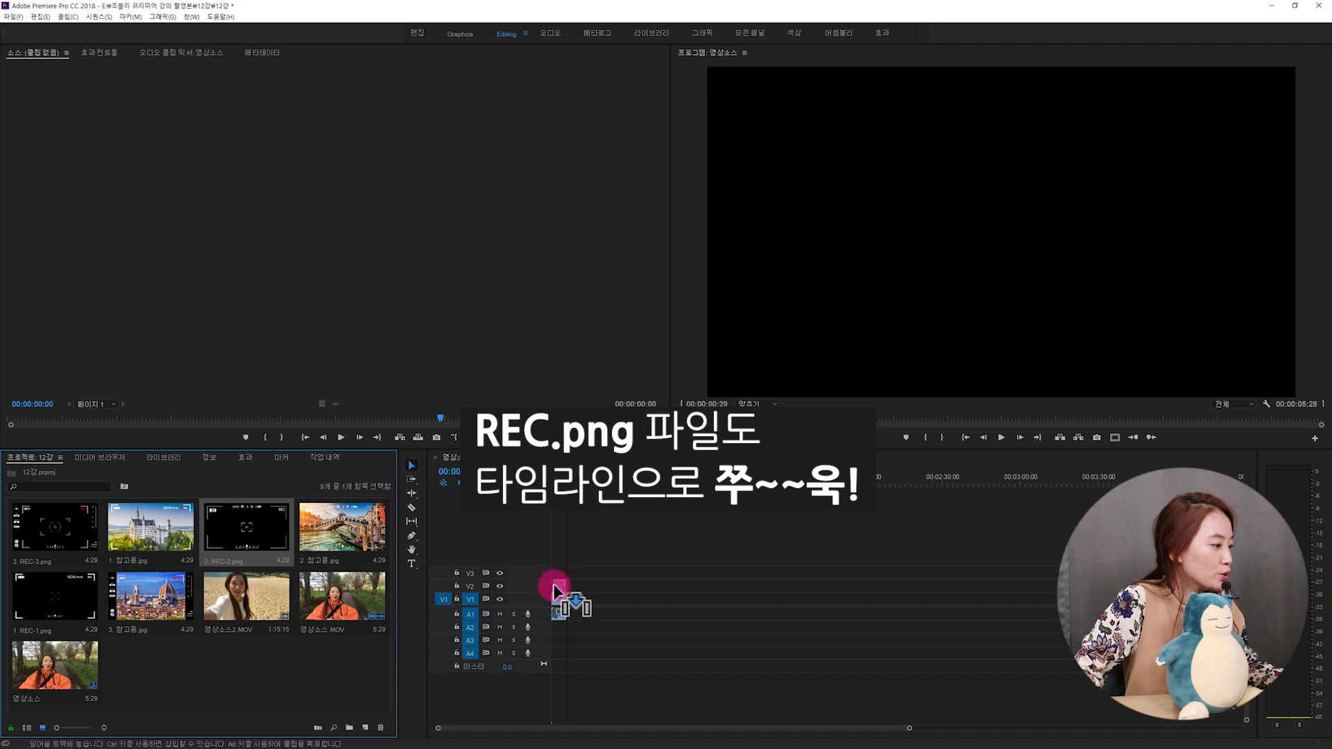
left_click_drag(532, 534, 560, 586)
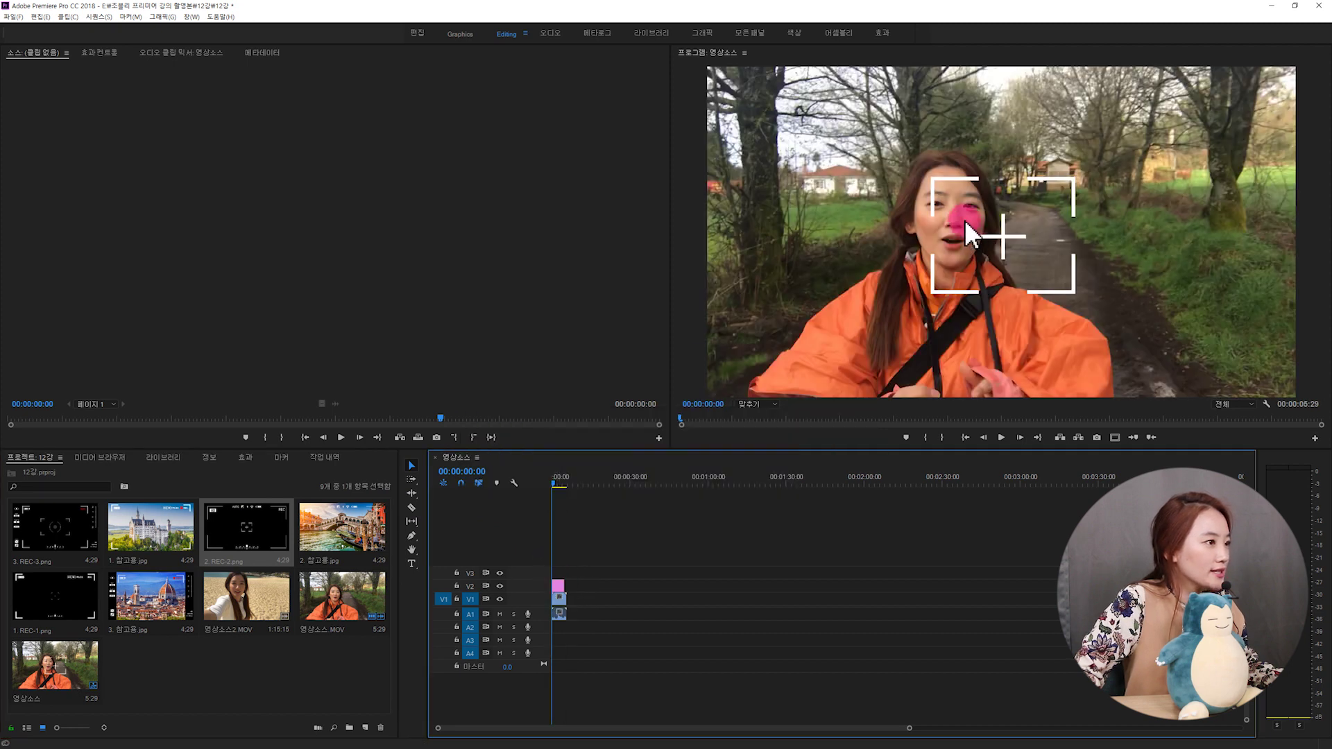
Step: View the 2. 참고용 reference image, then clear the timeline selection
double_click(338, 537)
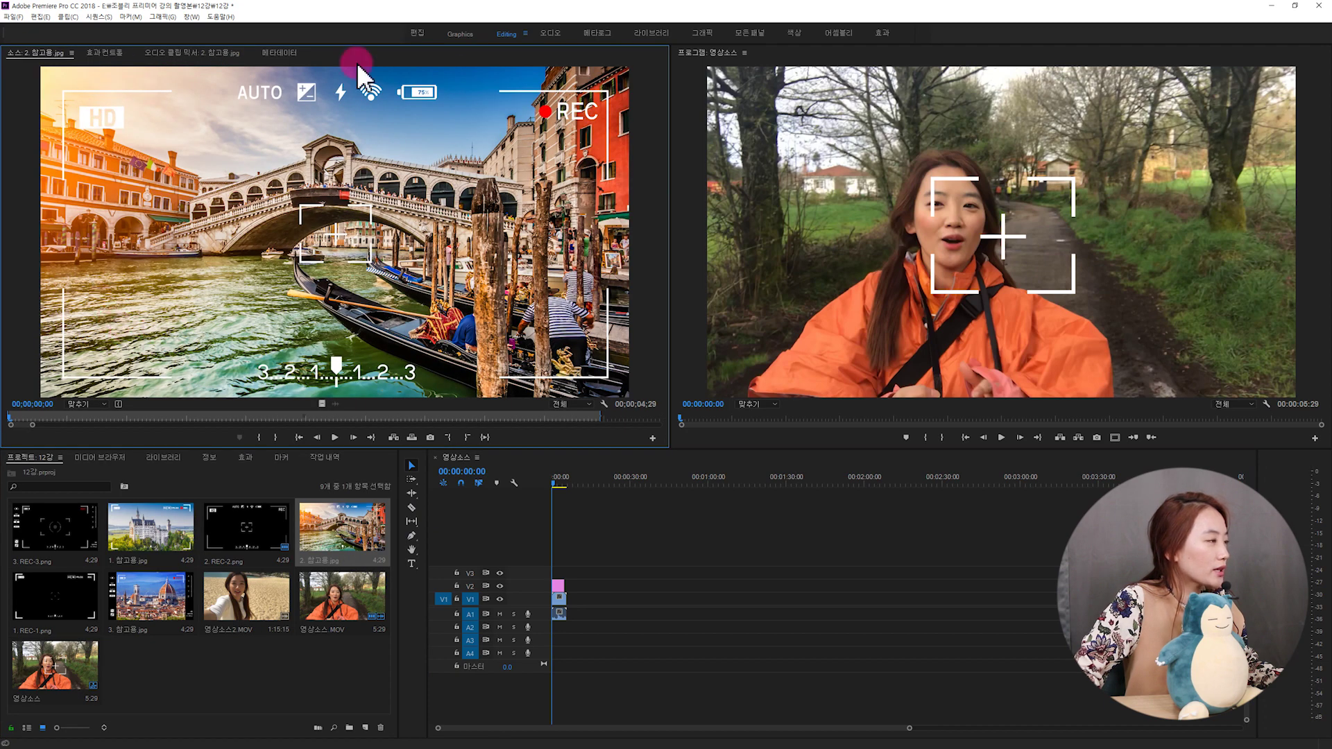
mouse_move(126, 327)
left_mouse_down()
mouse_move(555, 599)
mouse_move(558, 584)
left_mouse_up()
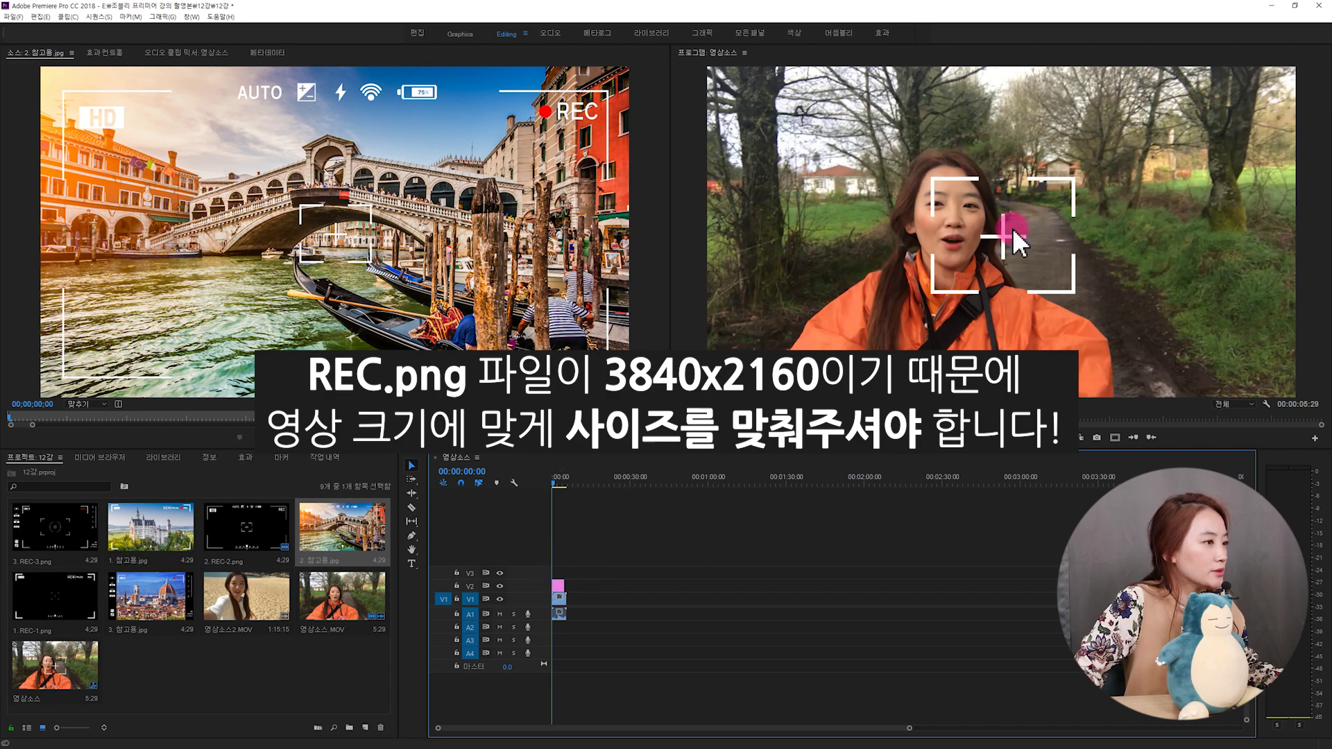
left_click(618, 565)
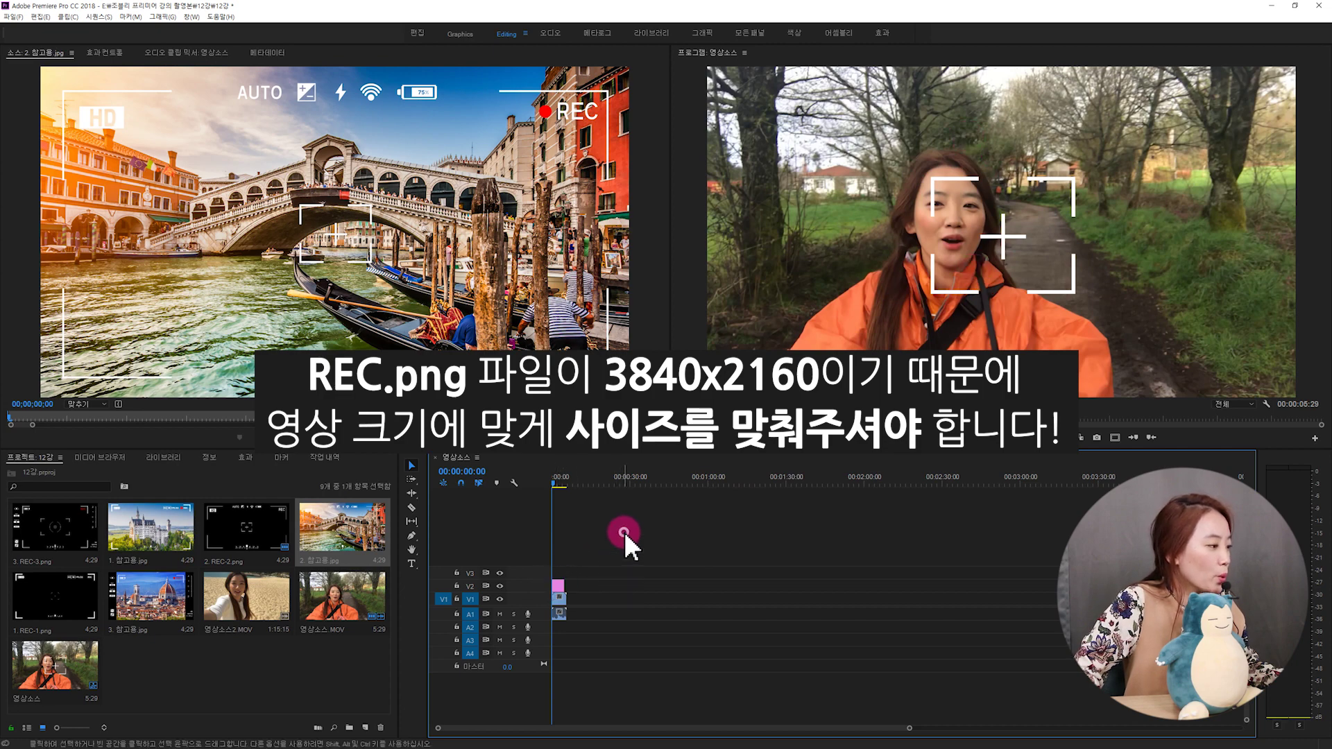
Step: Apply Scale to Frame Size to the REC-2 clip, then zoom the timeline and play back
left_click(559, 586)
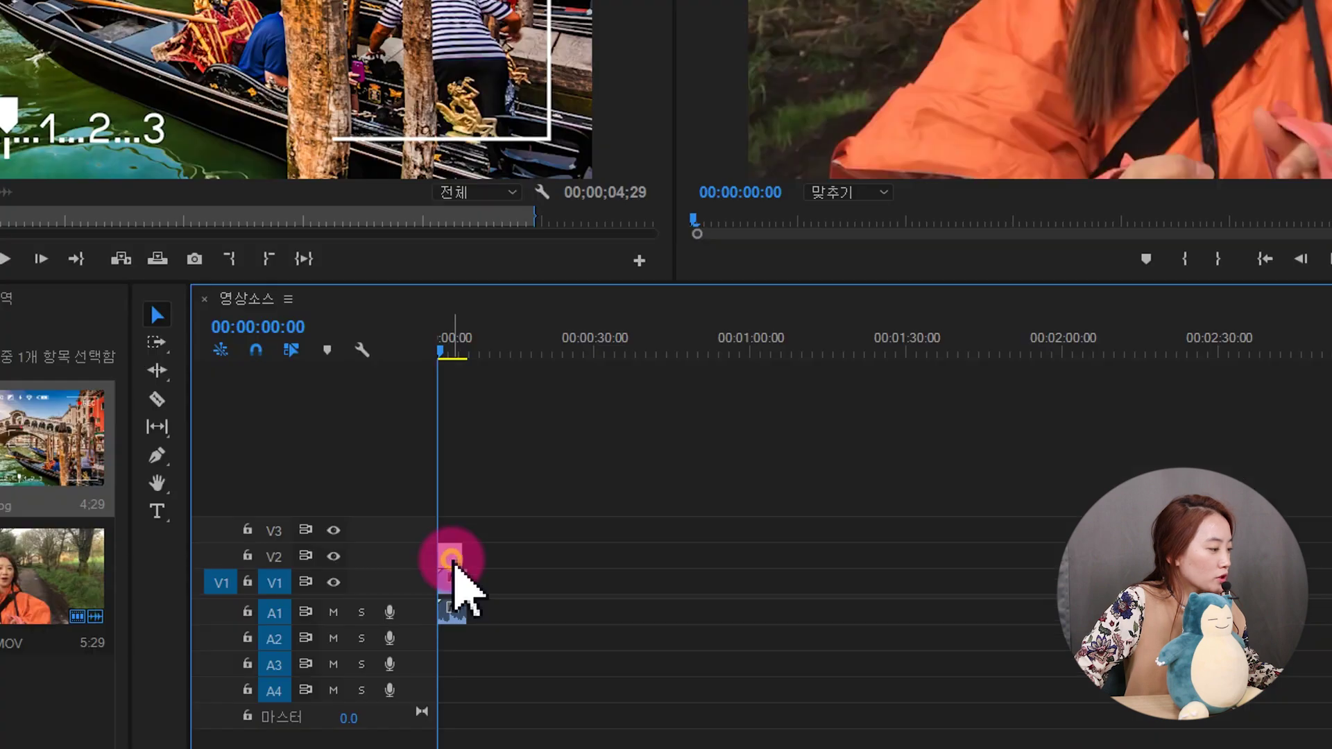
right_click(454, 563)
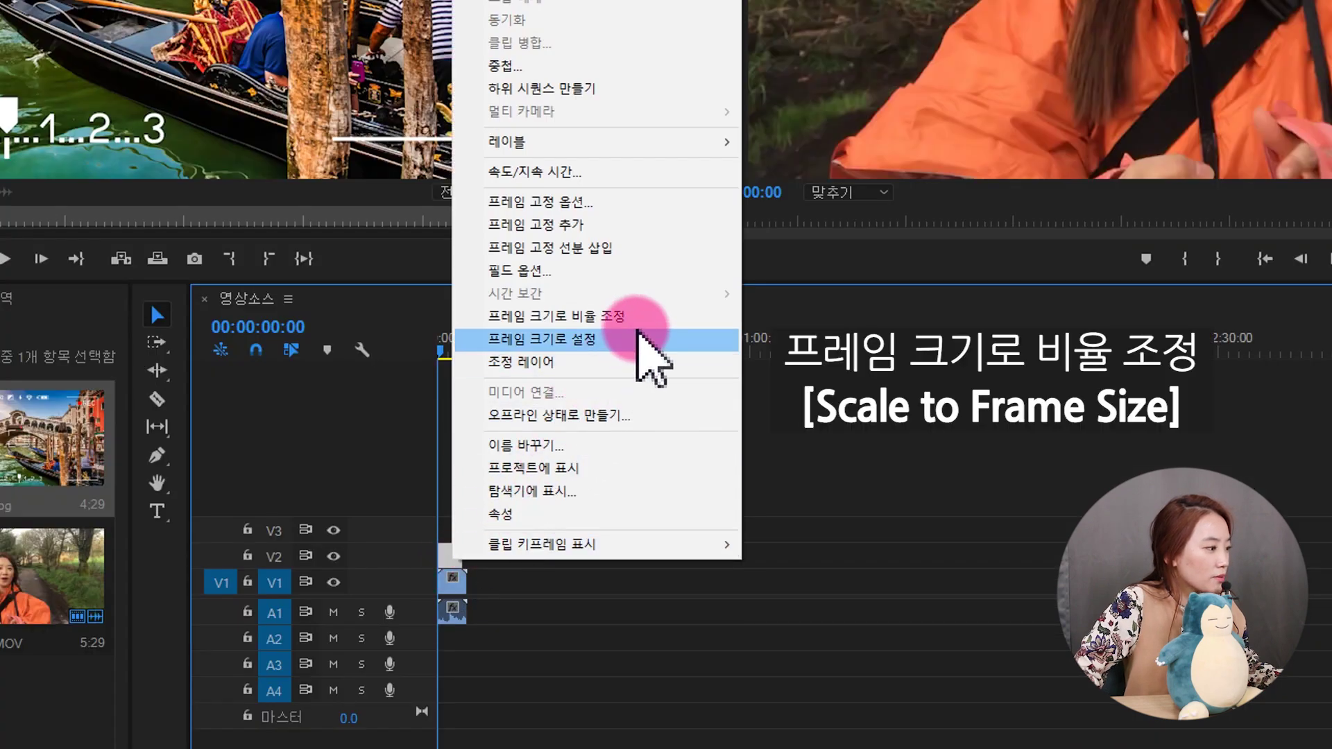
left_click(641, 320)
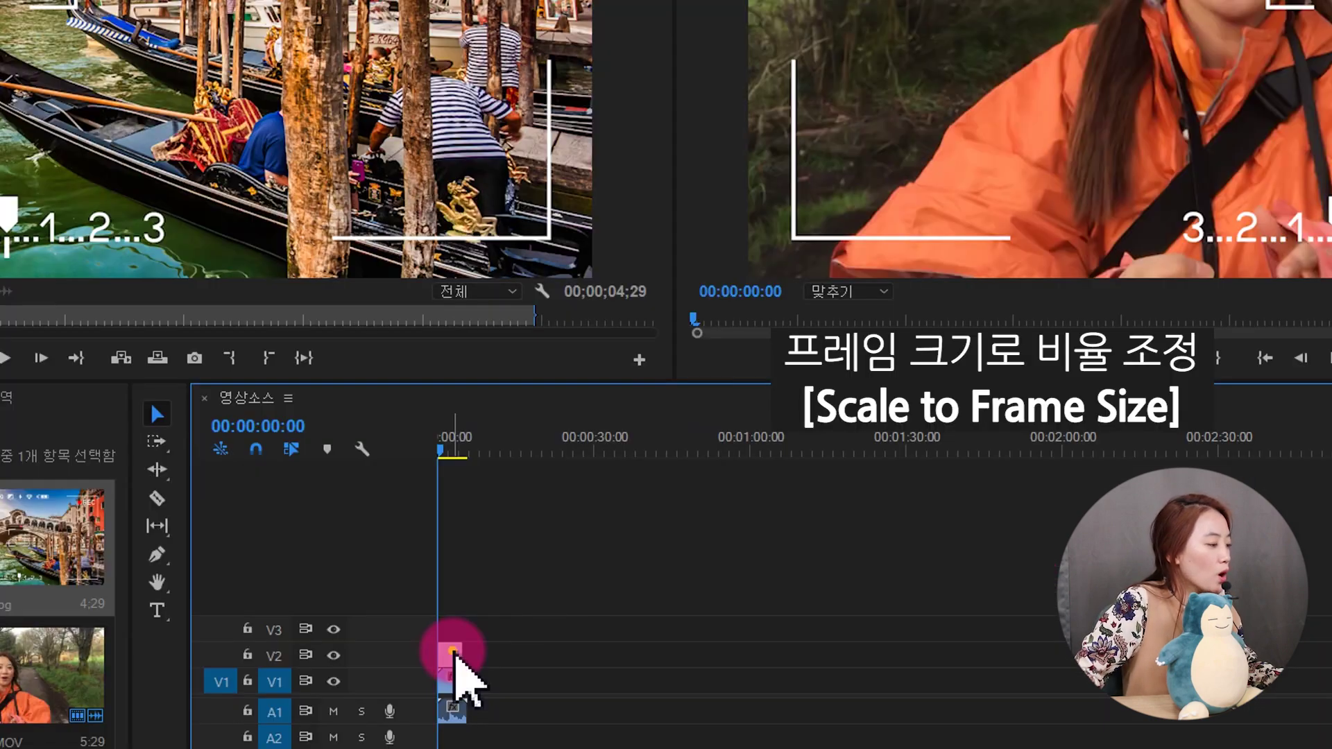
right_click(574, 577)
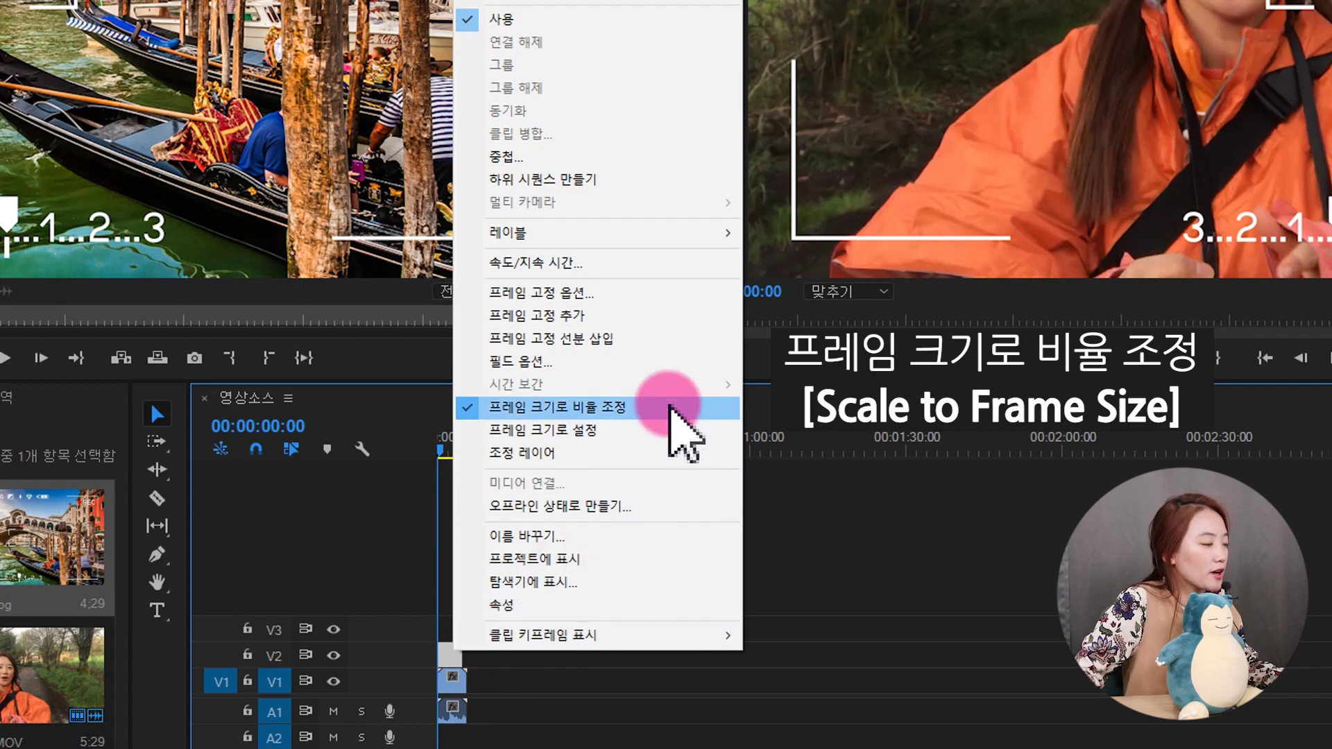
left_click(669, 408)
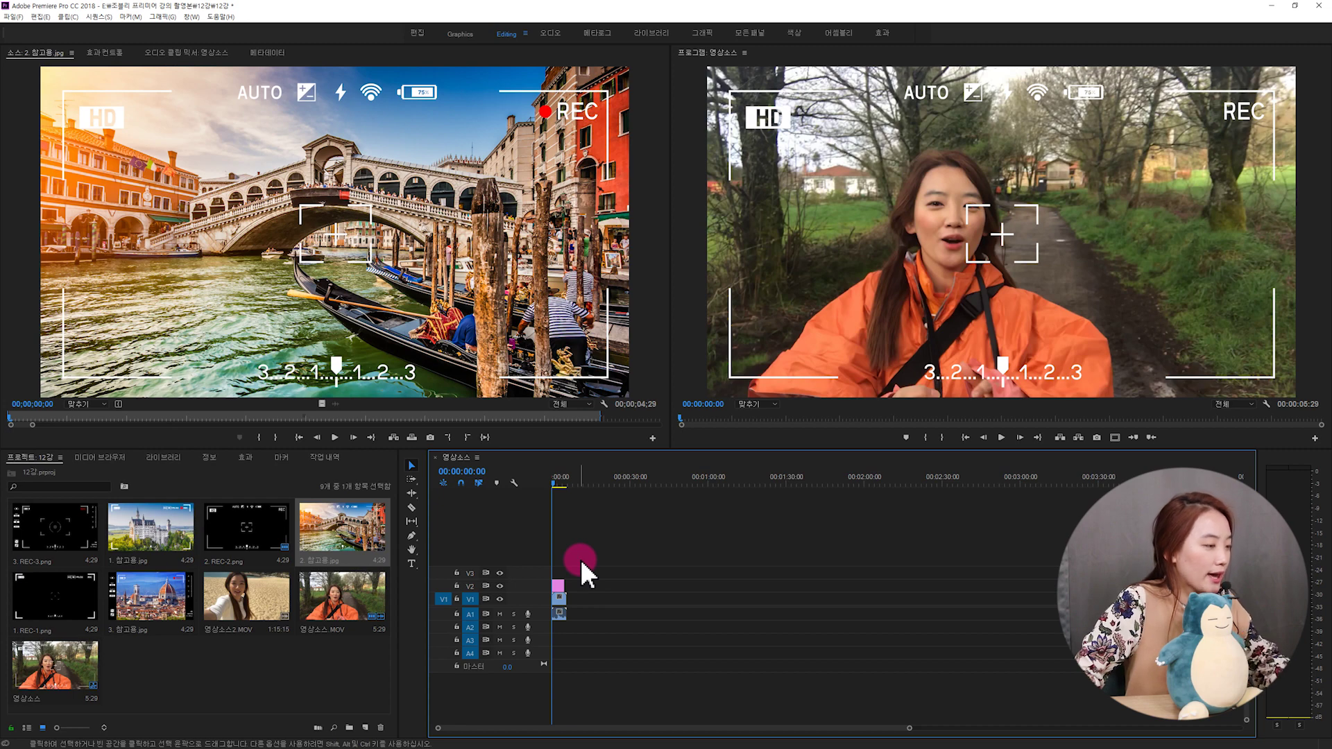
key("equal")
key("equal")
key("equal")
key("equal")
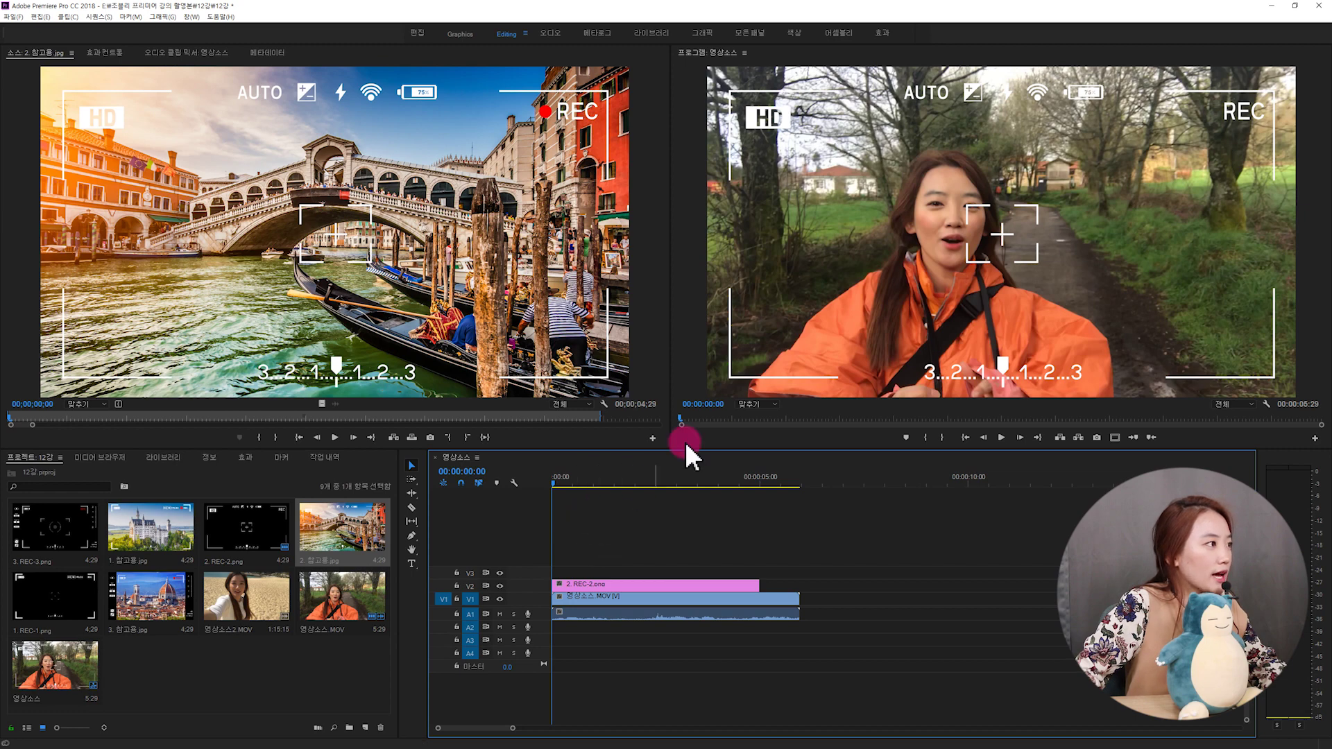
key("space")
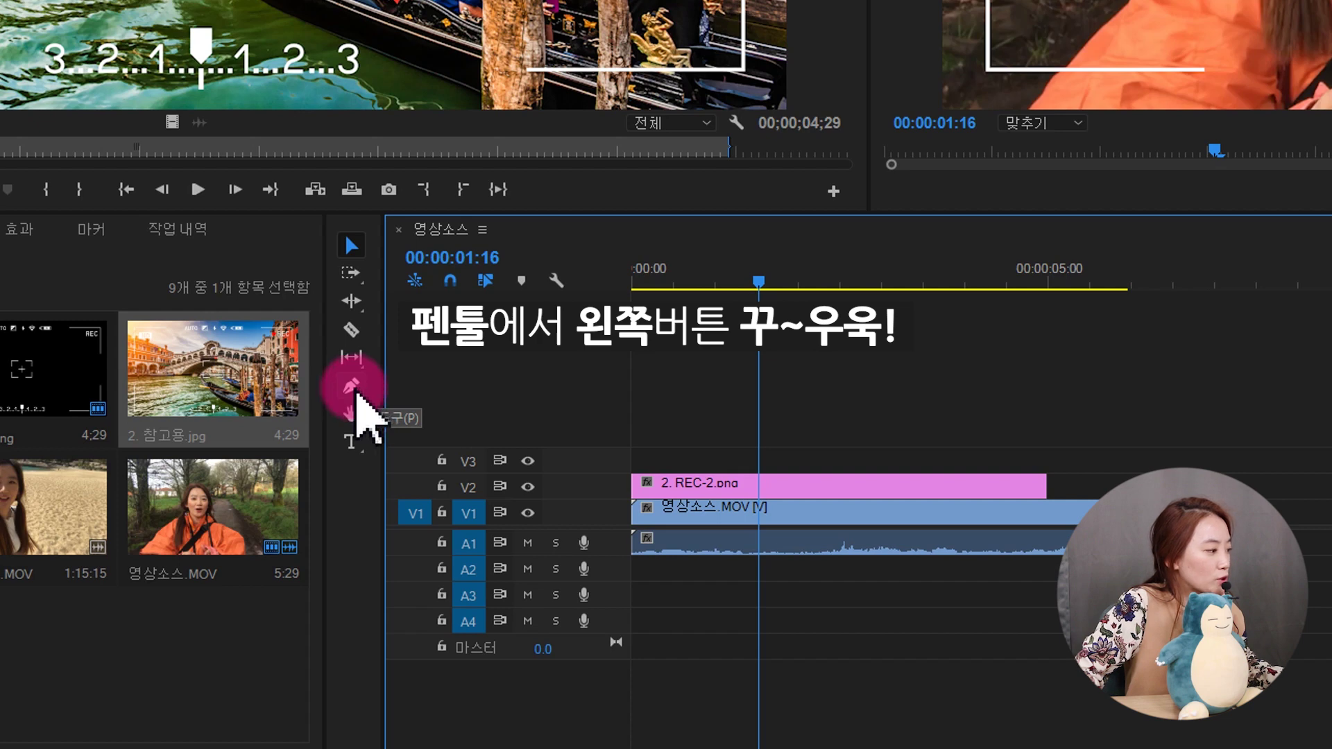
Step: With the Ellipse Tool, draw a small round dot right beside the REC label
left_click_drag(355, 394, 438, 431)
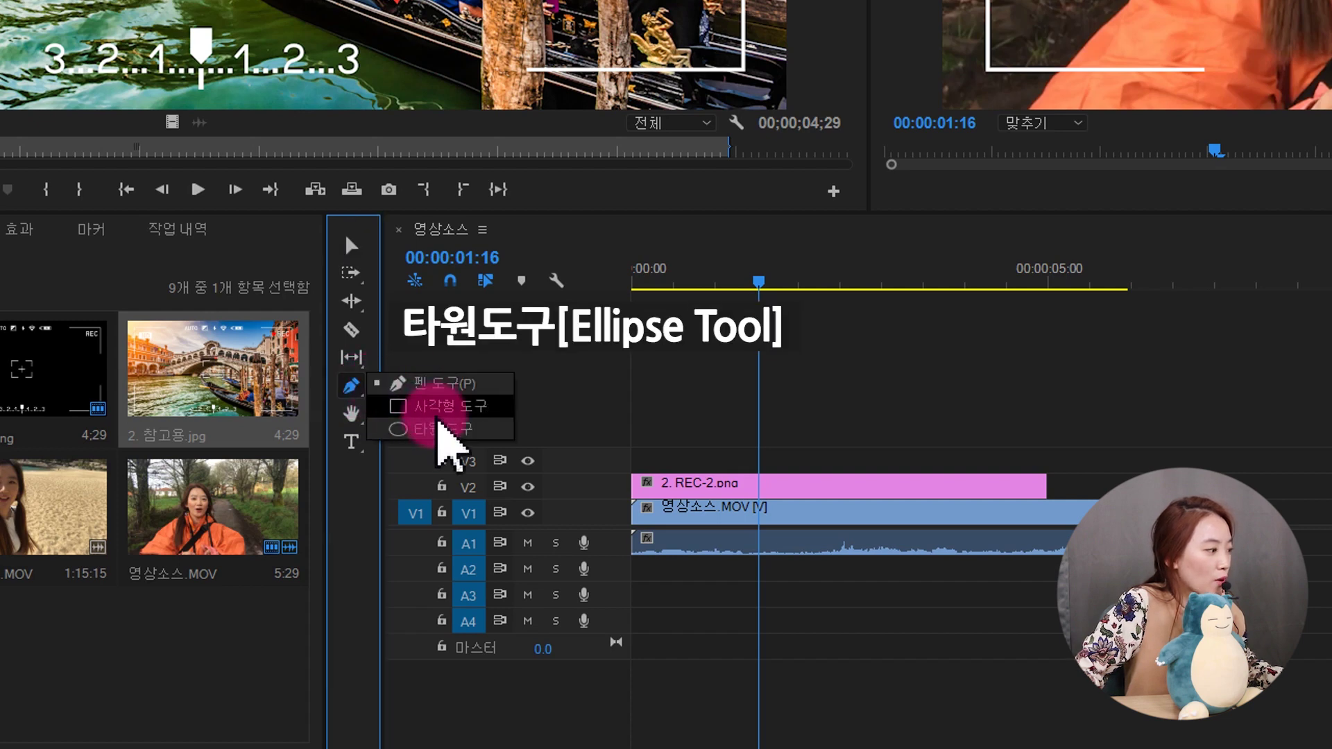
left_click(438, 430)
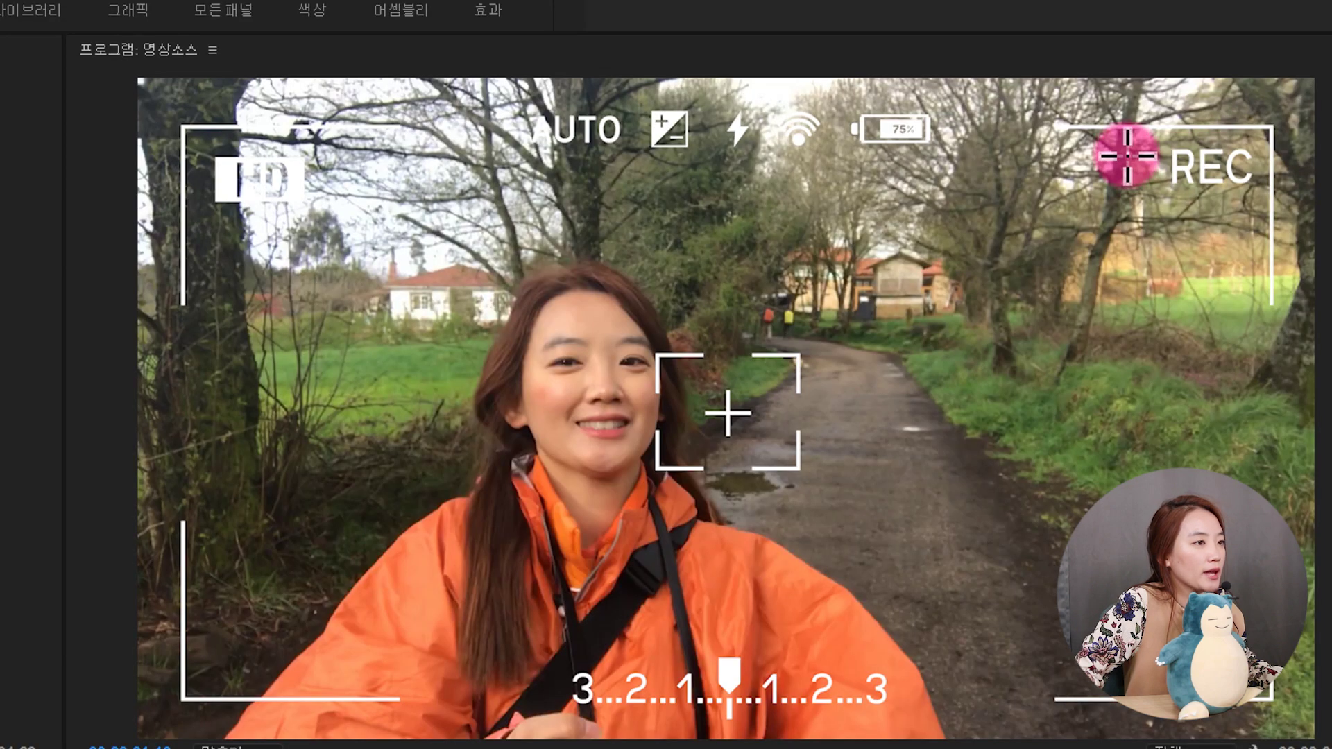
left_click_drag(1128, 156, 1156, 196)
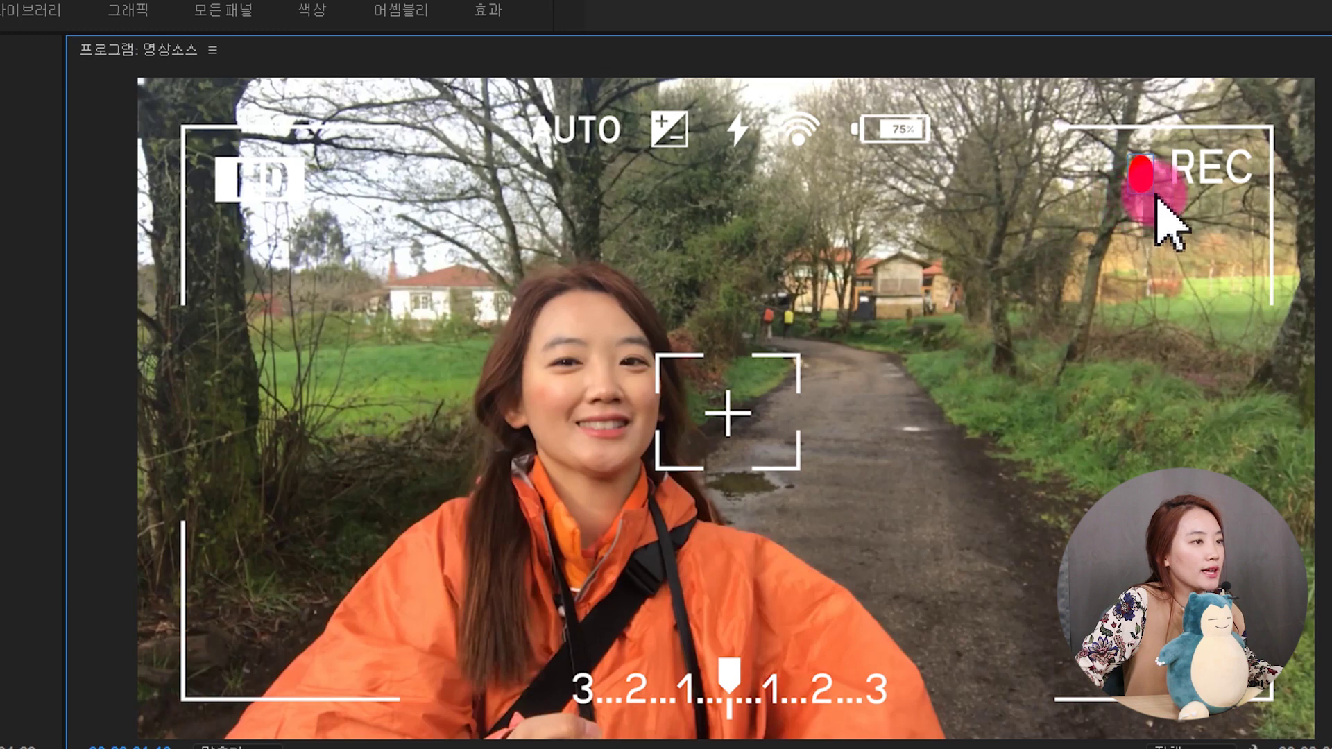
mouse_move(1155, 198)
left_mouse_down()
mouse_move(1148, 182)
mouse_move(1156, 196)
left_mouse_up()
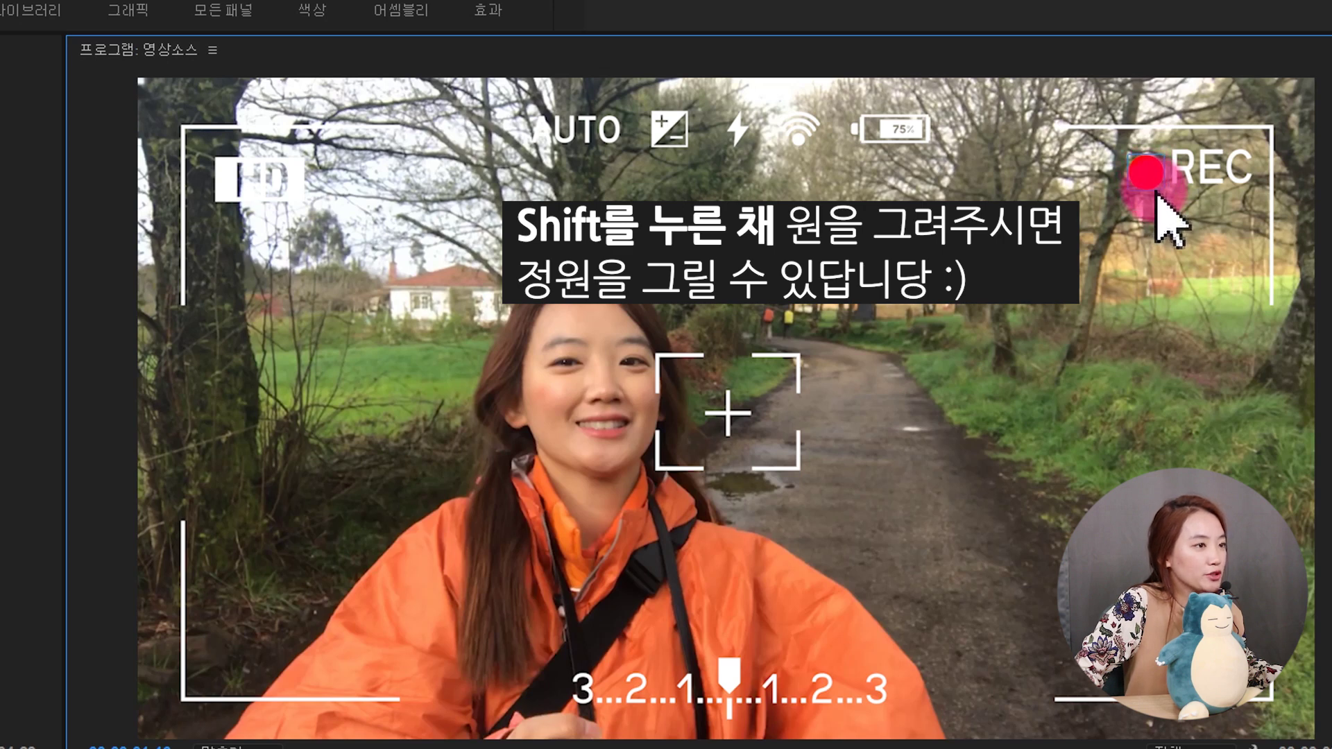
left_click_drag(1155, 196, 1151, 191)
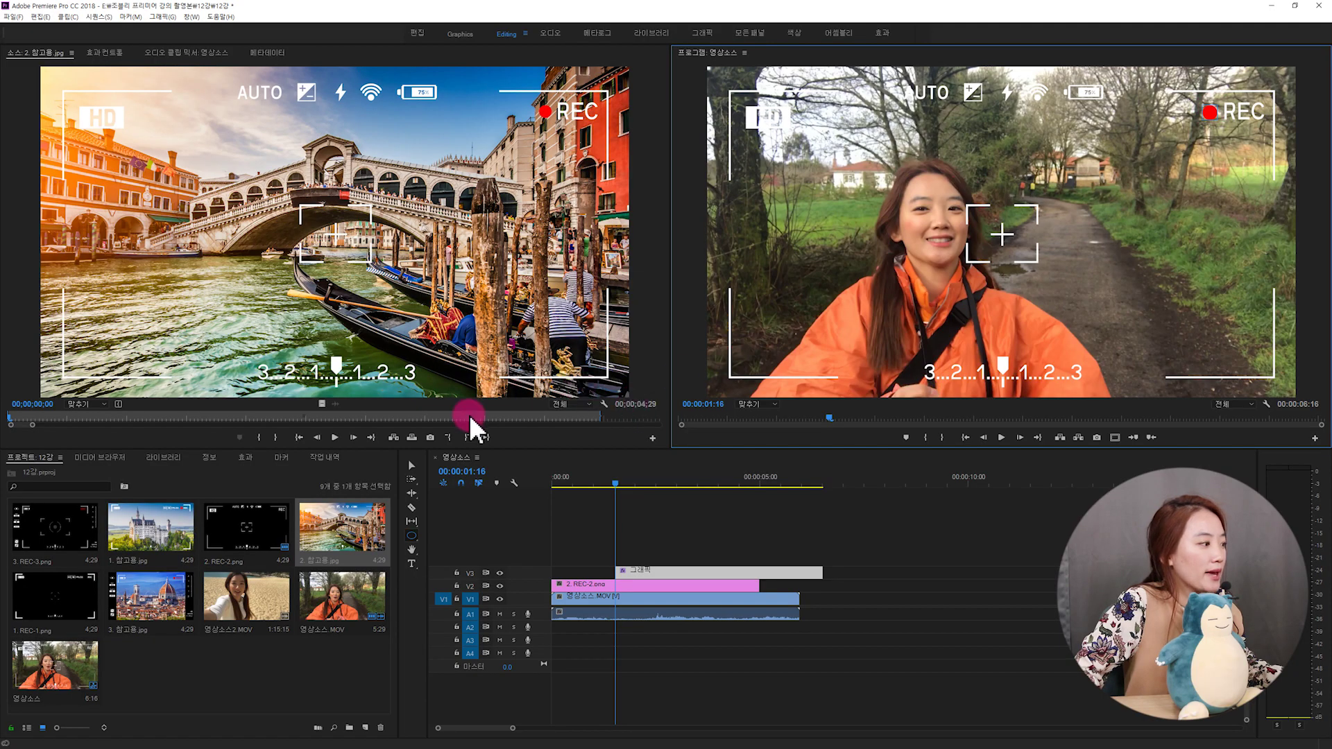
Step: Select the dot in the Program Monitor and its new graphic clip on V3
left_click(413, 466)
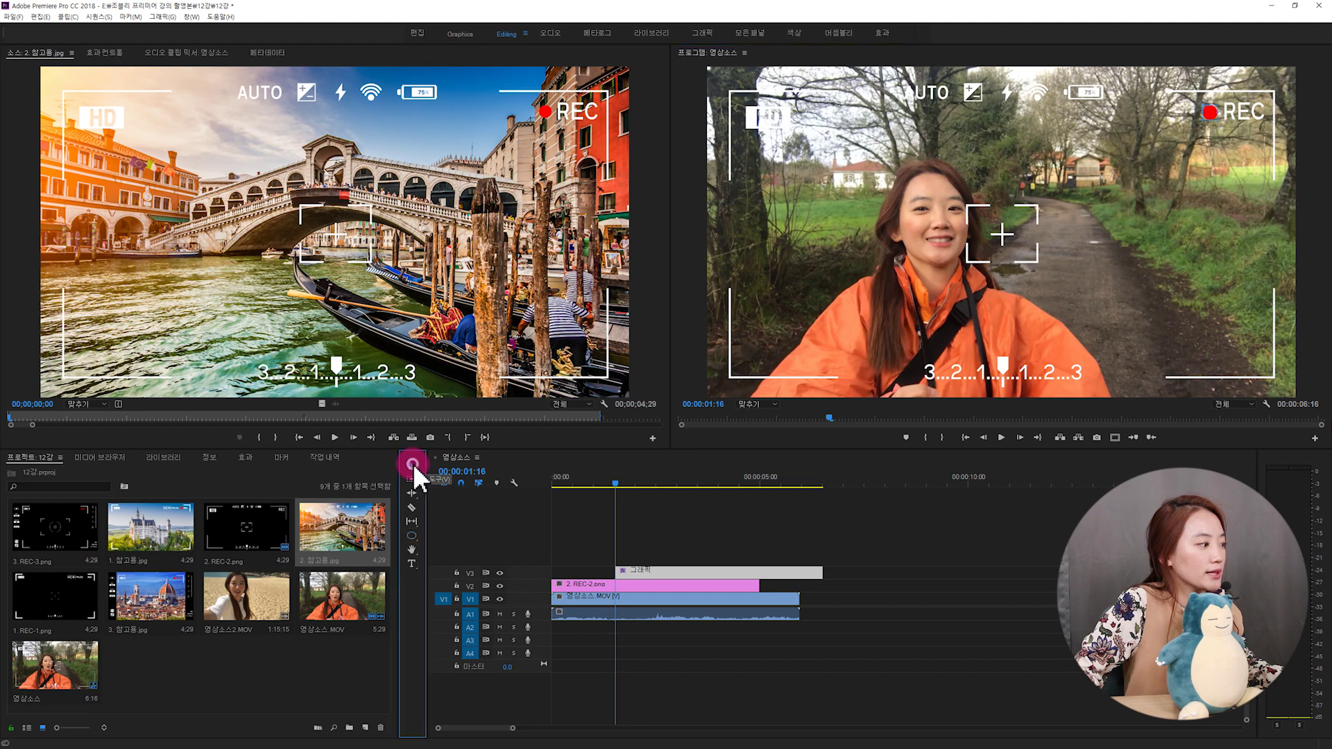
left_click(1208, 114)
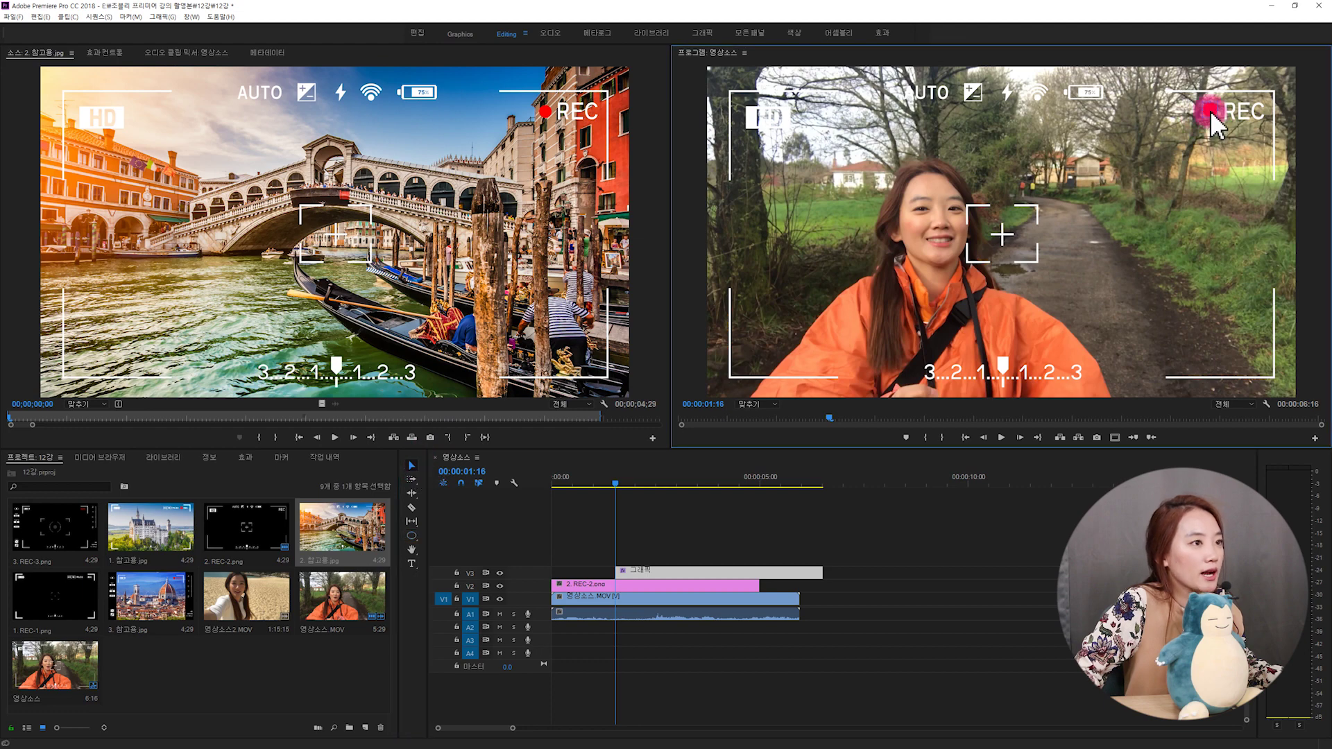
left_click(1212, 115)
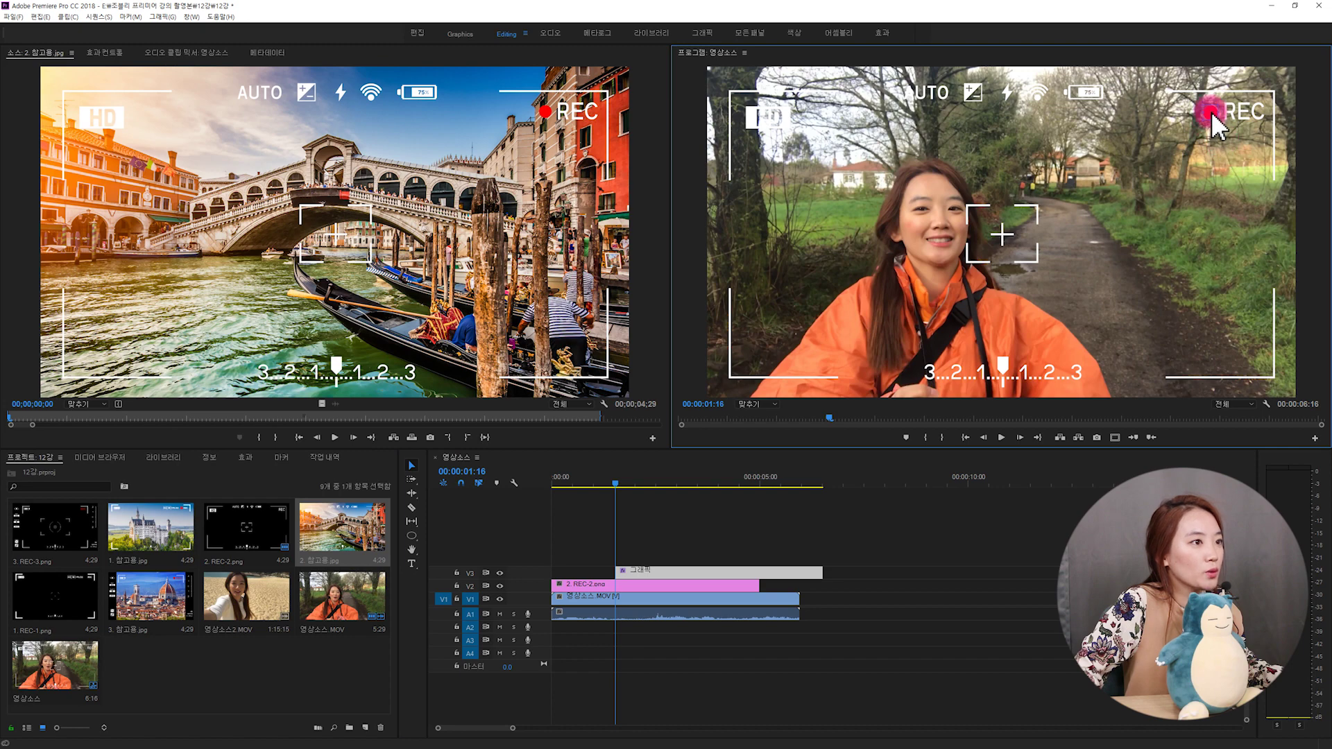
left_click(1211, 120)
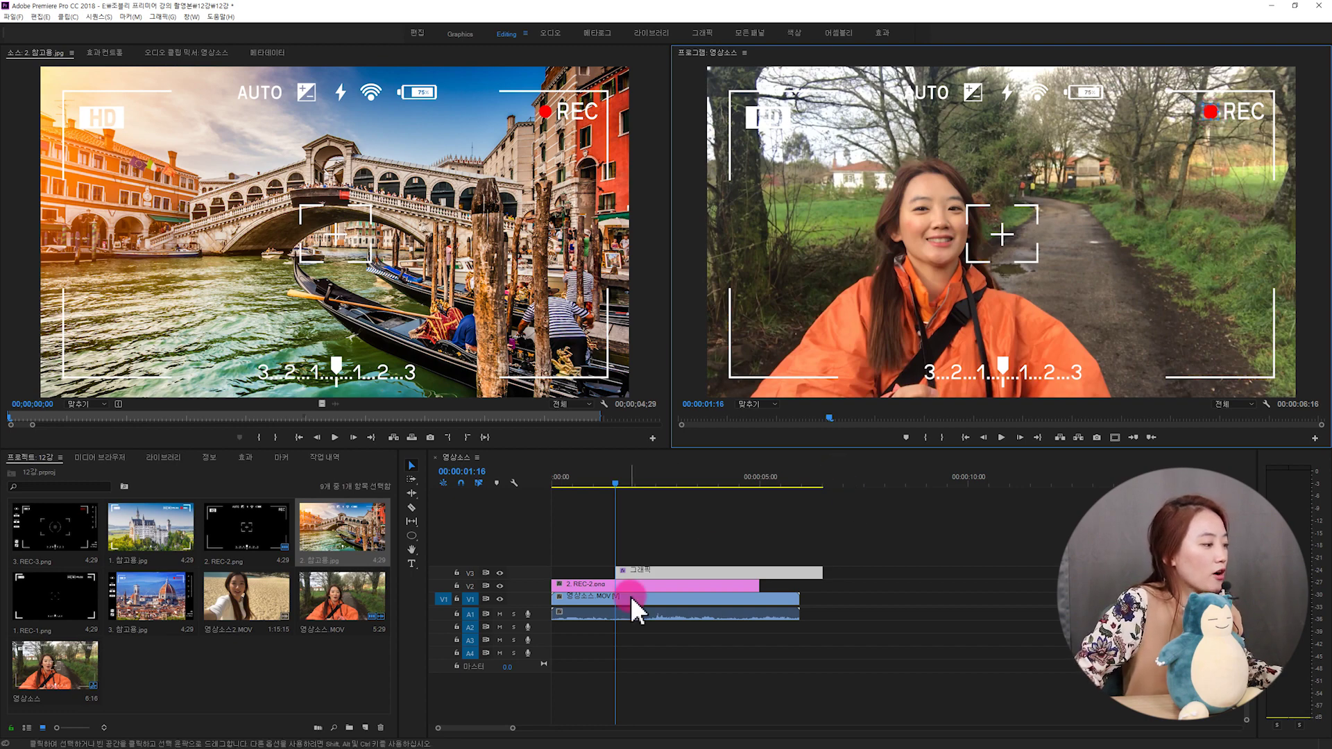
left_click(638, 572)
left_click(639, 571)
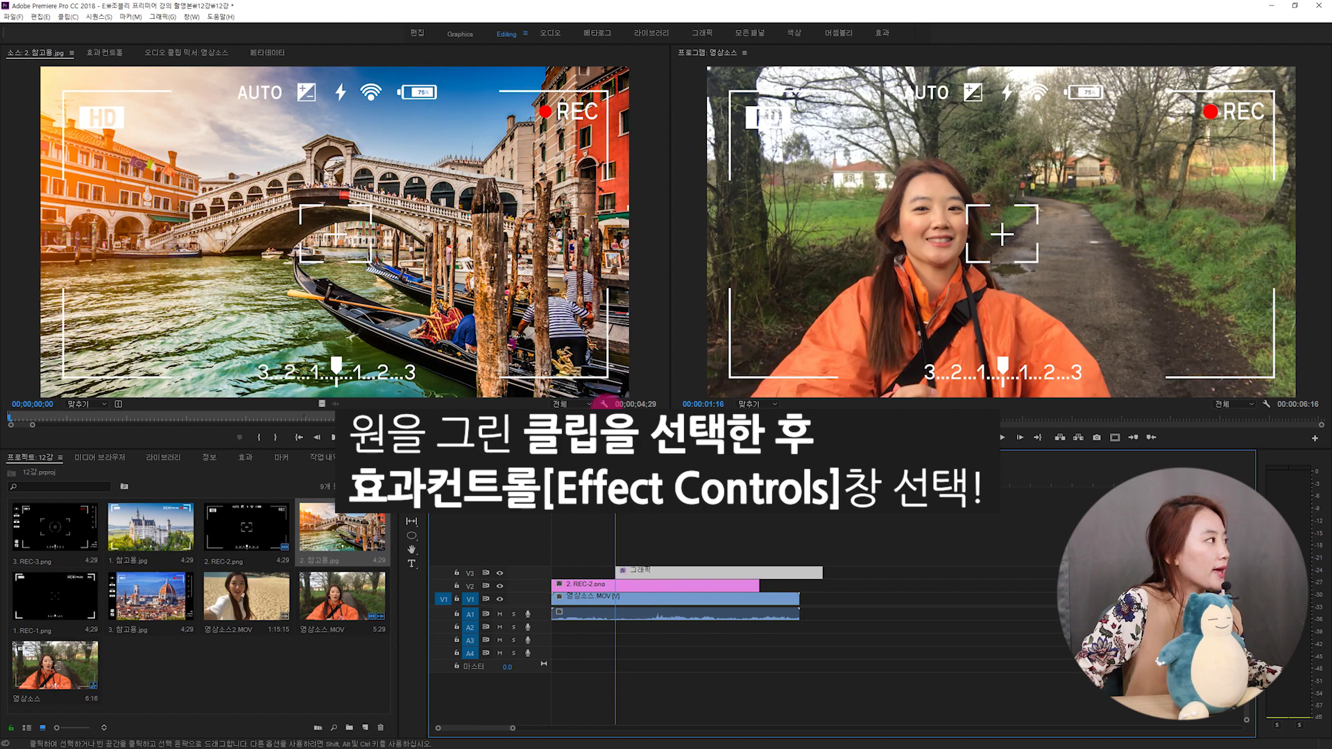
Step: In Effect Controls, try a yellow fill on the dot shape
left_click(98, 52)
left_click(76, 282)
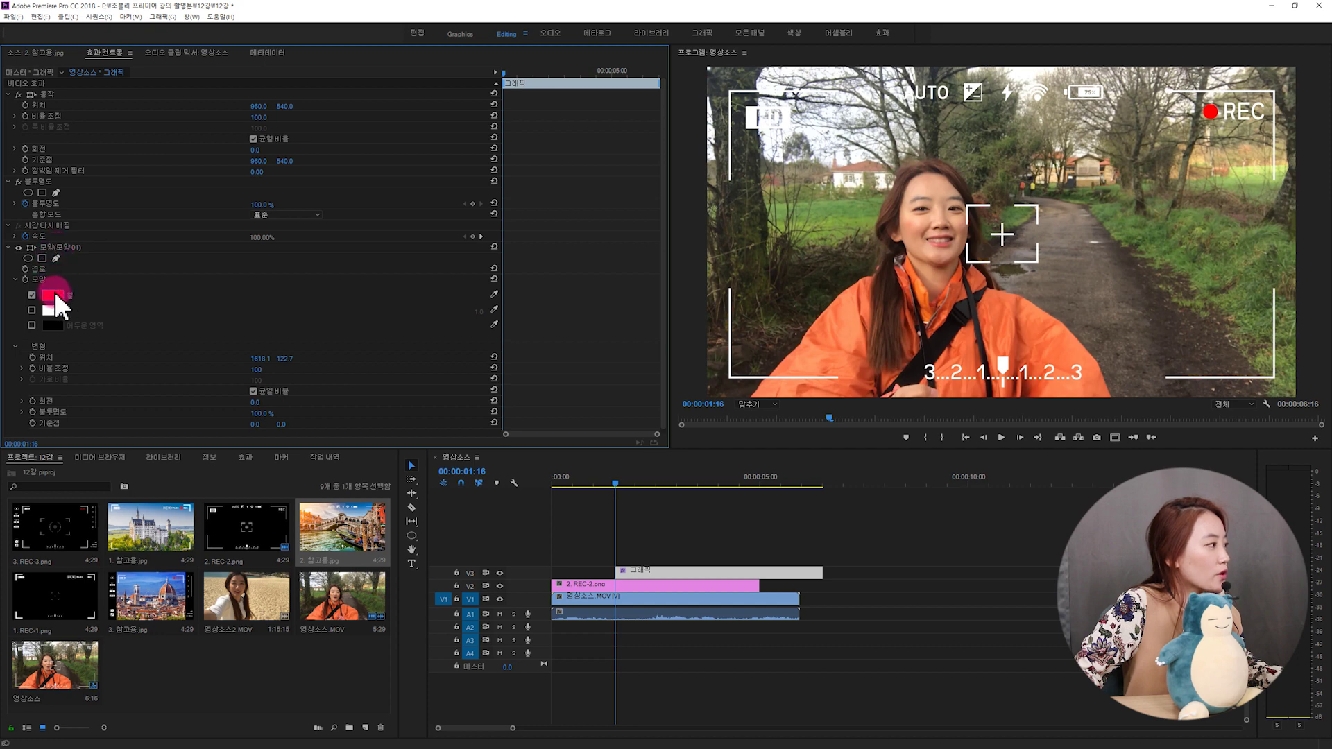
left_click(54, 294)
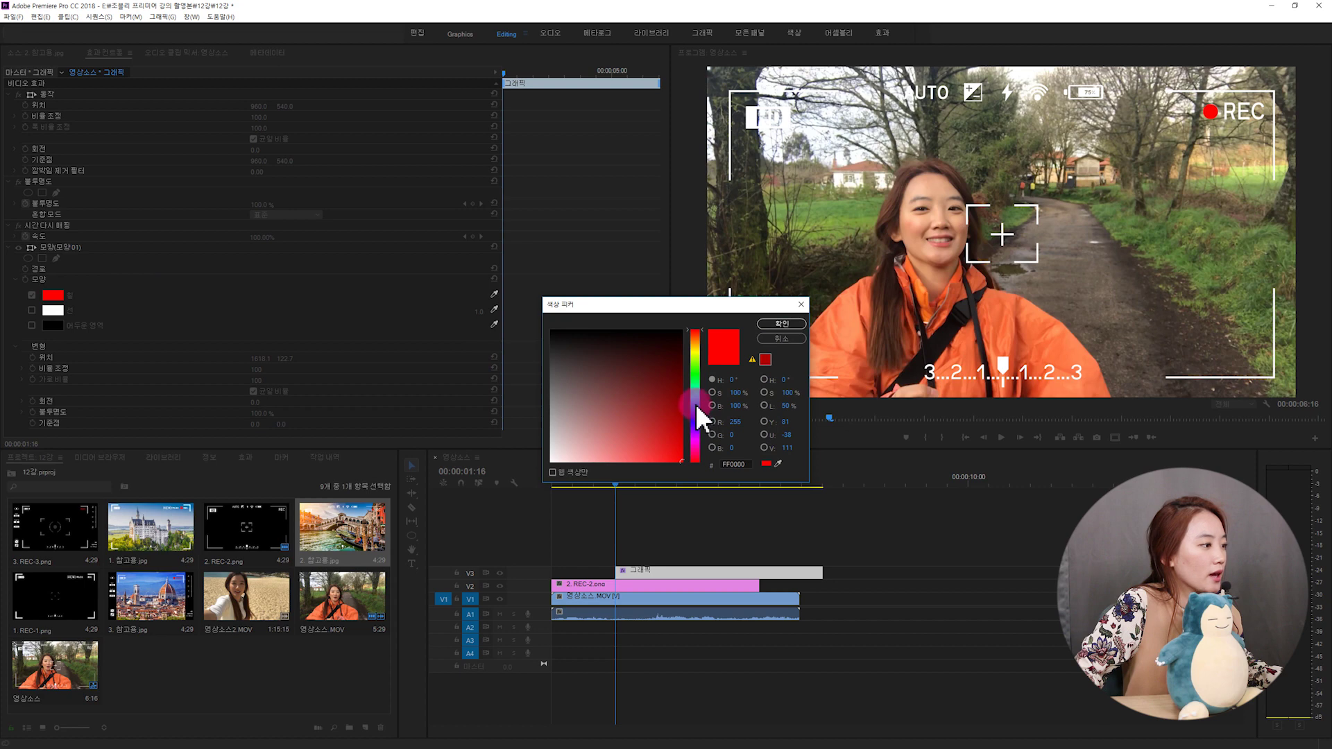
left_click(695, 350)
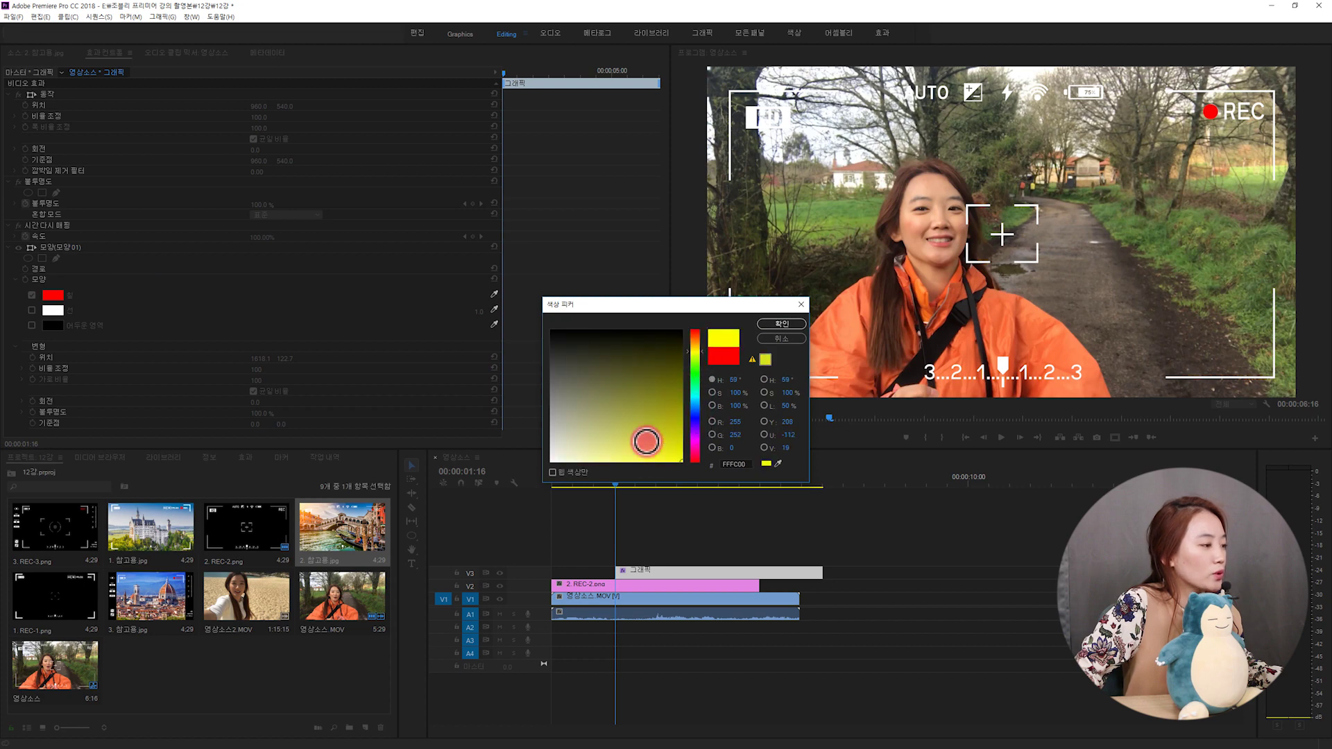
left_click(770, 324)
Step: Change the dot's fill to deep red D72020 and reselect the dot in the preview
left_click(1208, 114)
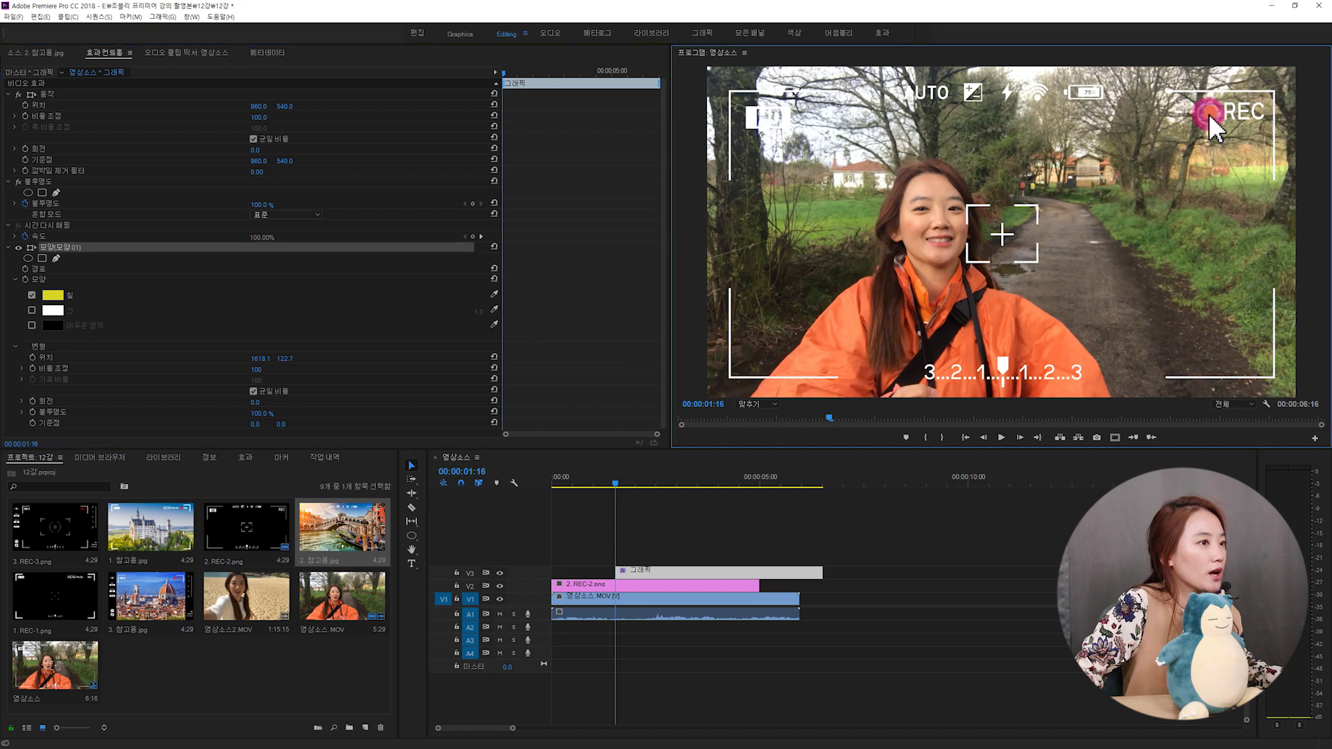
left_click(250, 247)
left_click(53, 294)
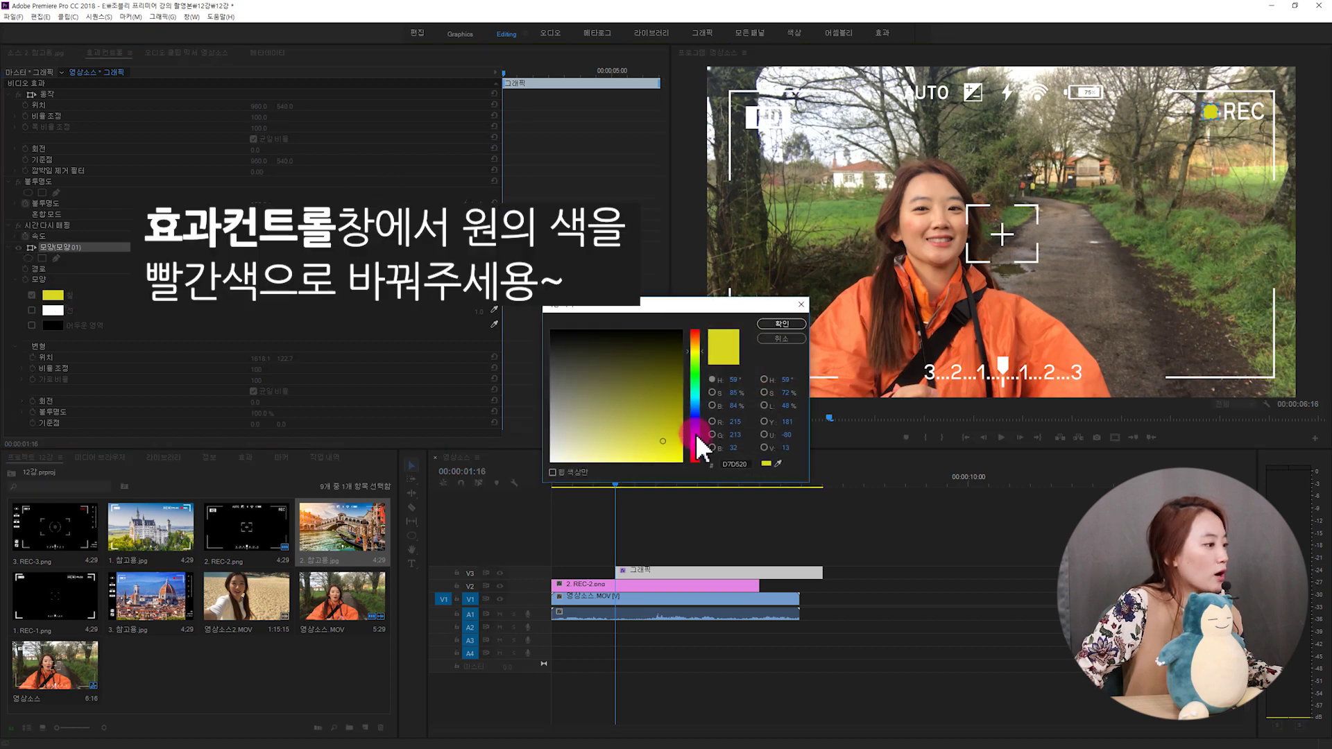
left_click(694, 459)
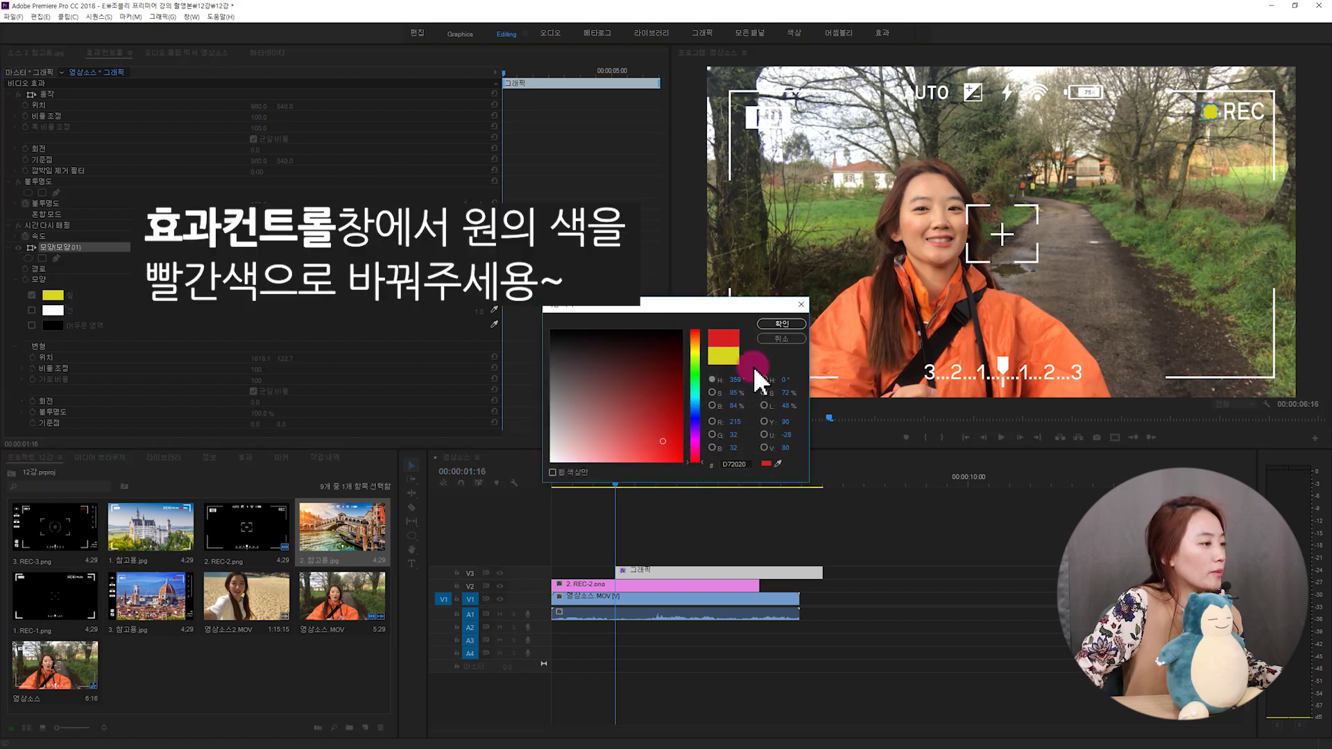
left_click(782, 323)
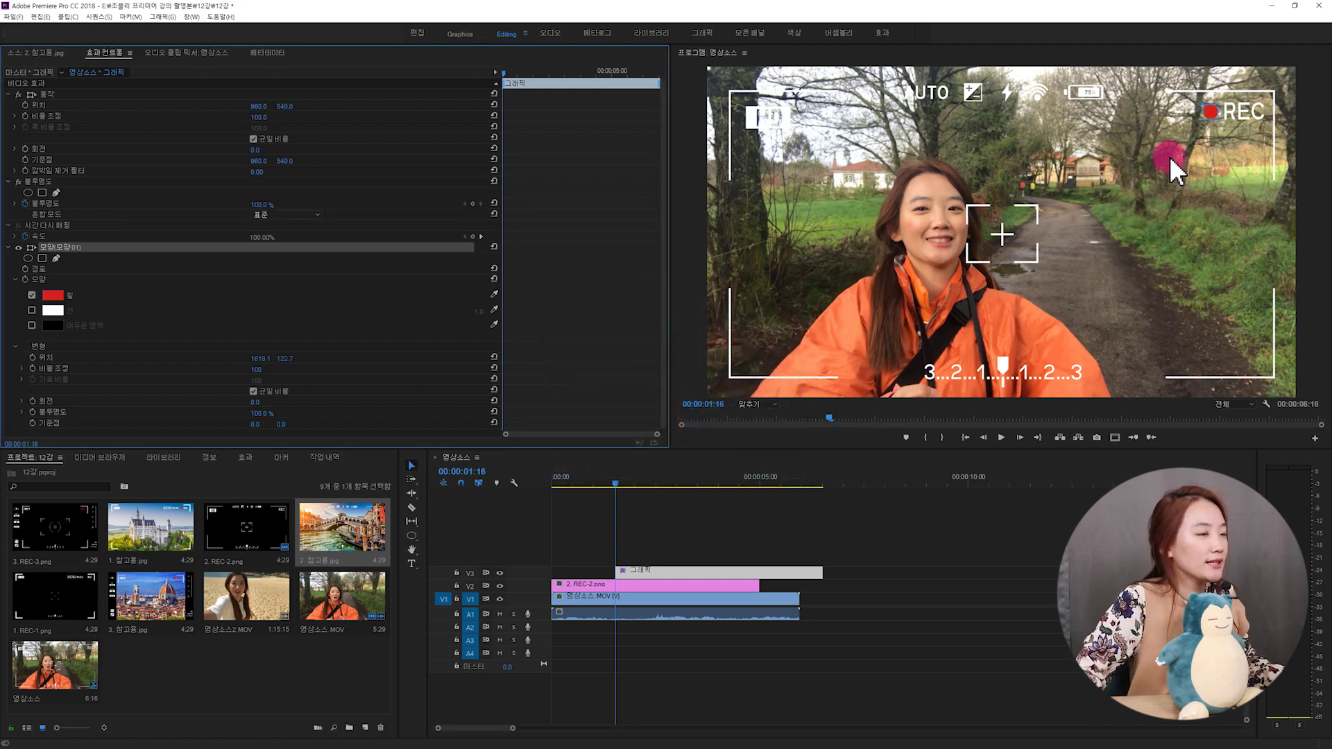
left_click(1205, 164)
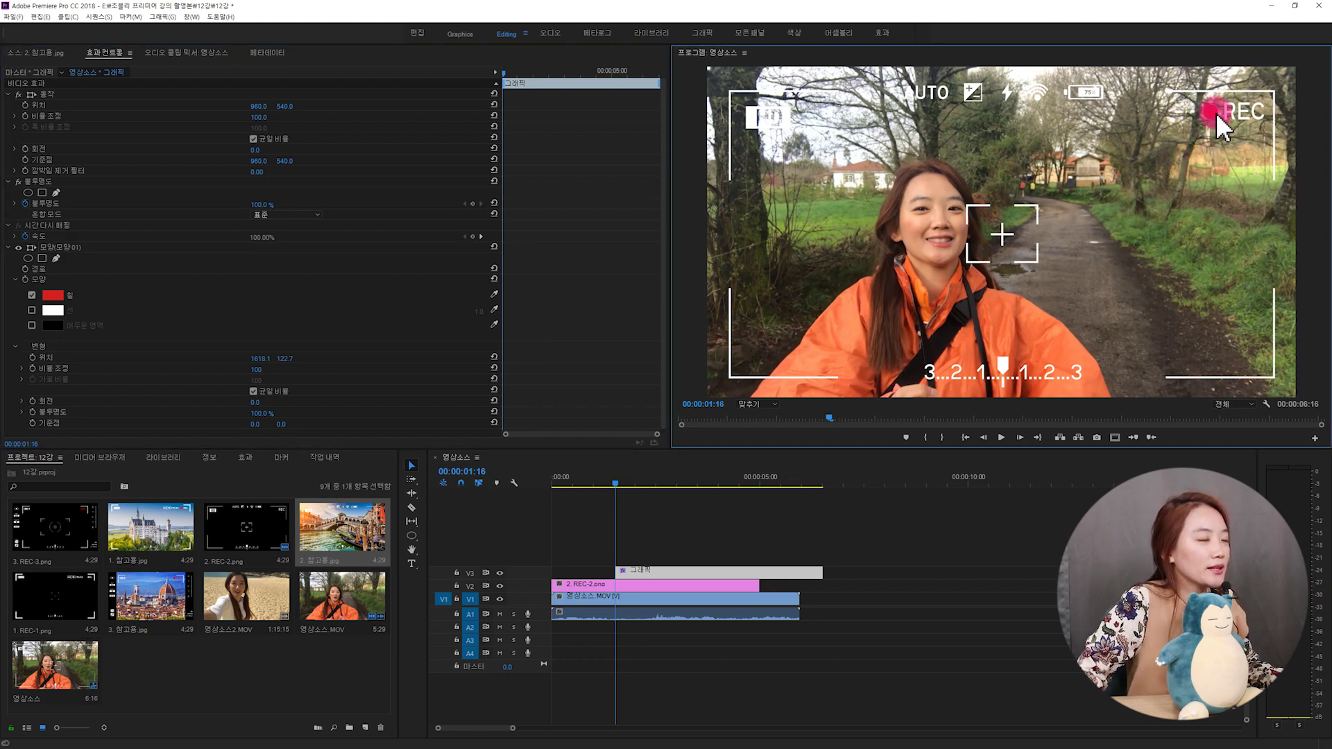
left_click(1214, 114)
left_click(1197, 183)
left_click(1213, 115)
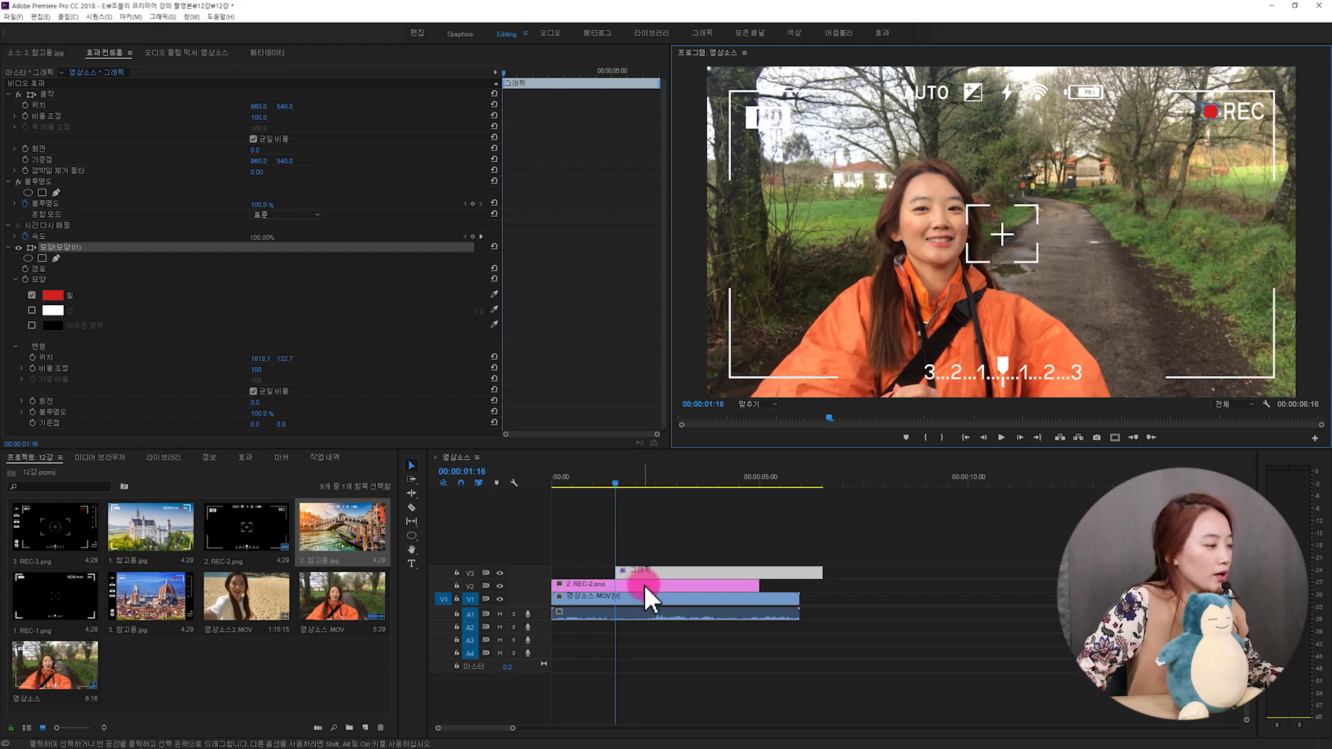
Step: Extend the V3 dot clip back to 00:00:00:00 and move the playhead to the start
left_click(664, 572)
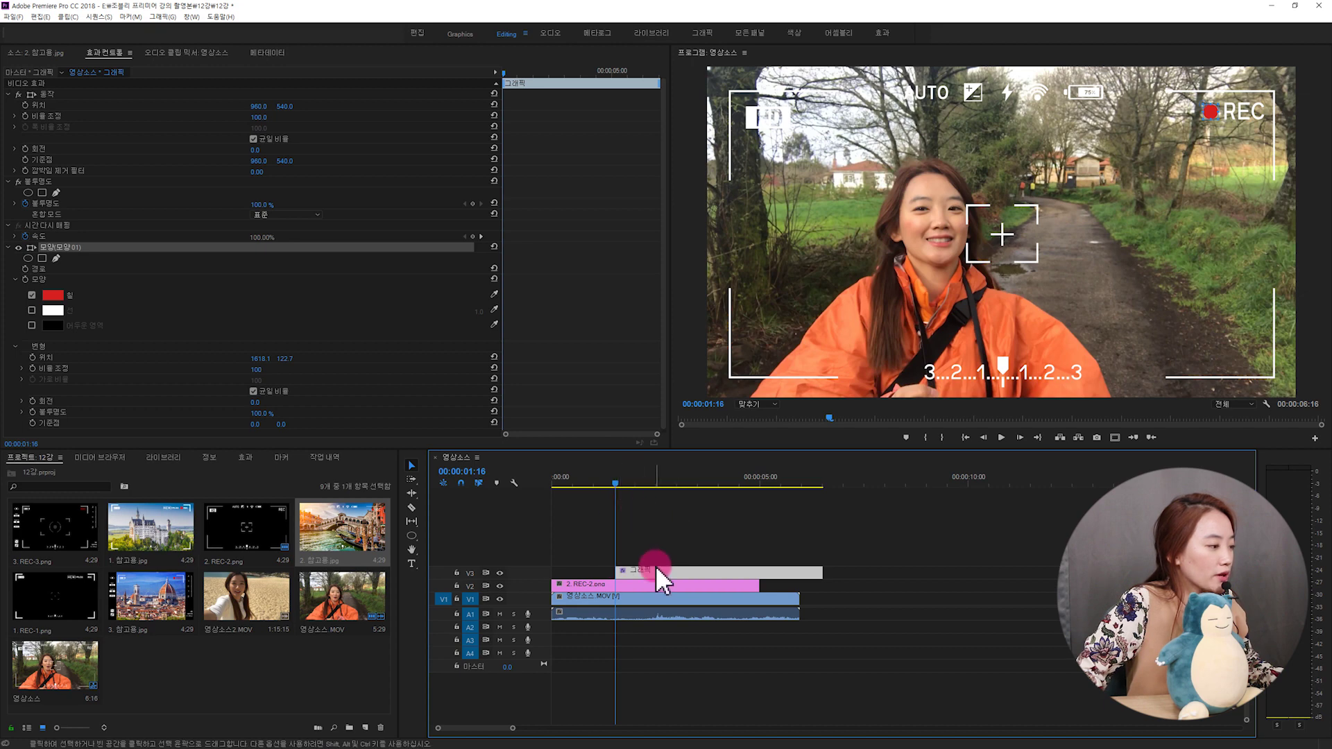
left_click_drag(616, 572, 551, 573)
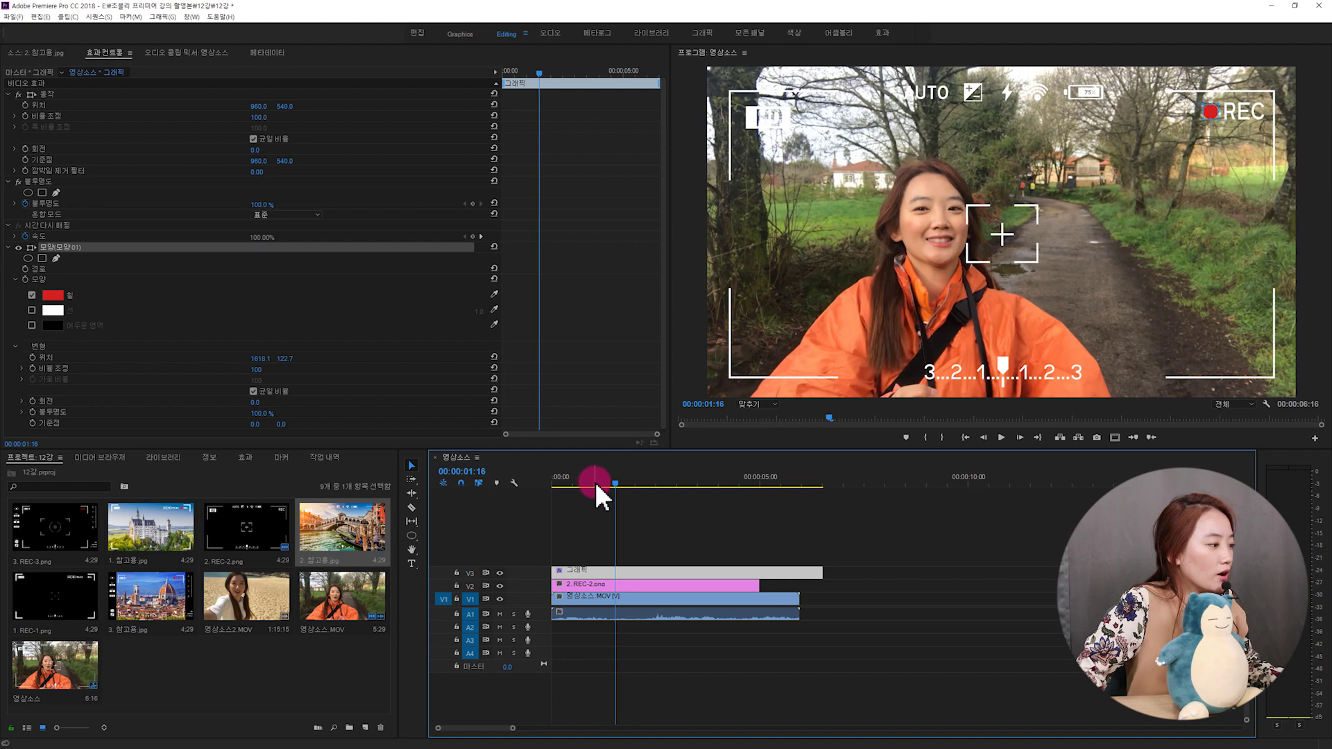
left_click_drag(594, 480, 497, 504)
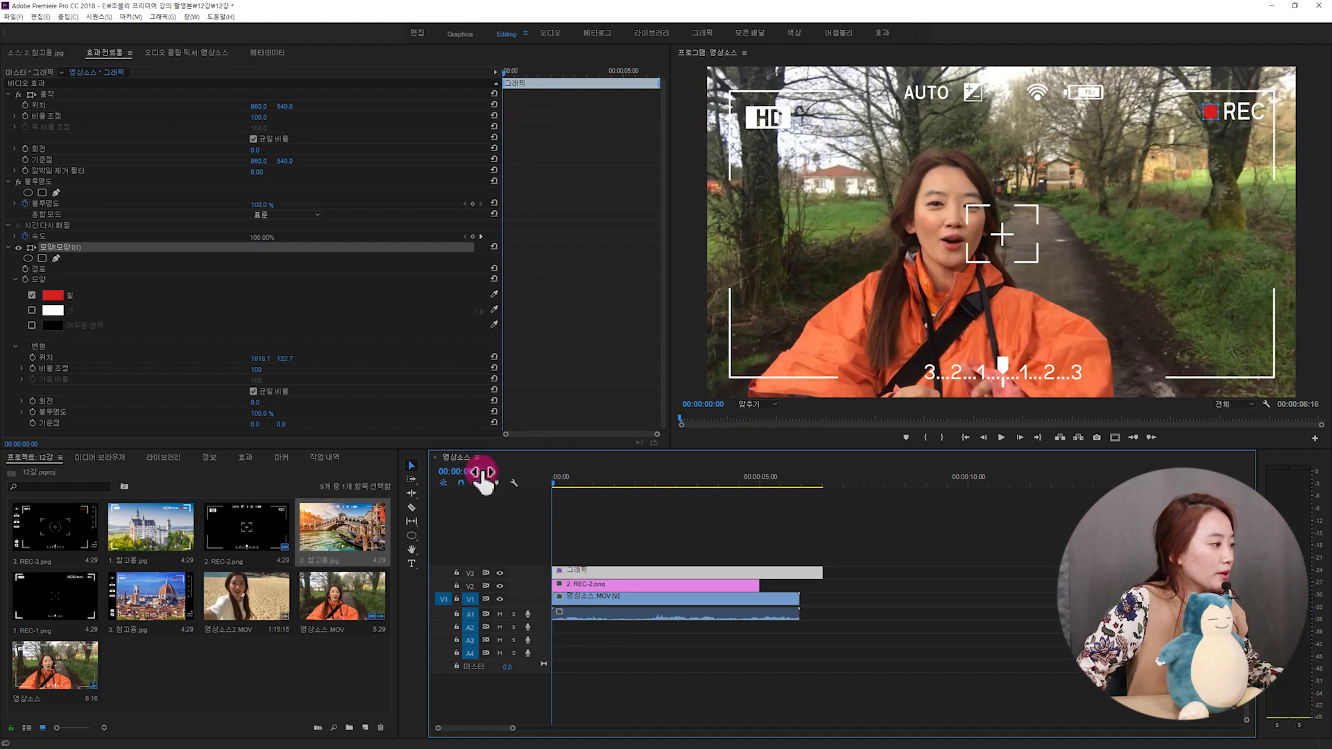
left_click(663, 322)
Step: Find the dot shape's Opacity setting in Effect Controls and enter 100%
left_click(1199, 108)
left_click(154, 386)
left_click(93, 312)
left_click(69, 415)
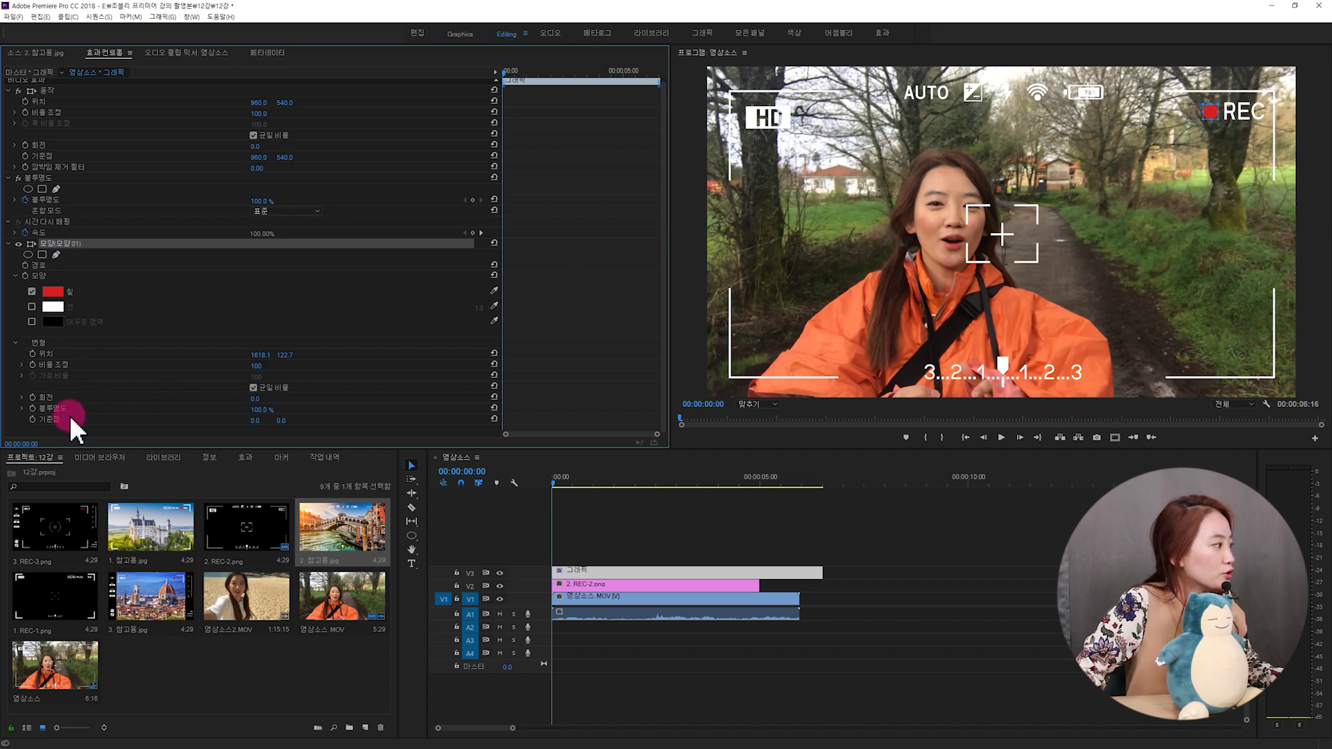
left_click(67, 410)
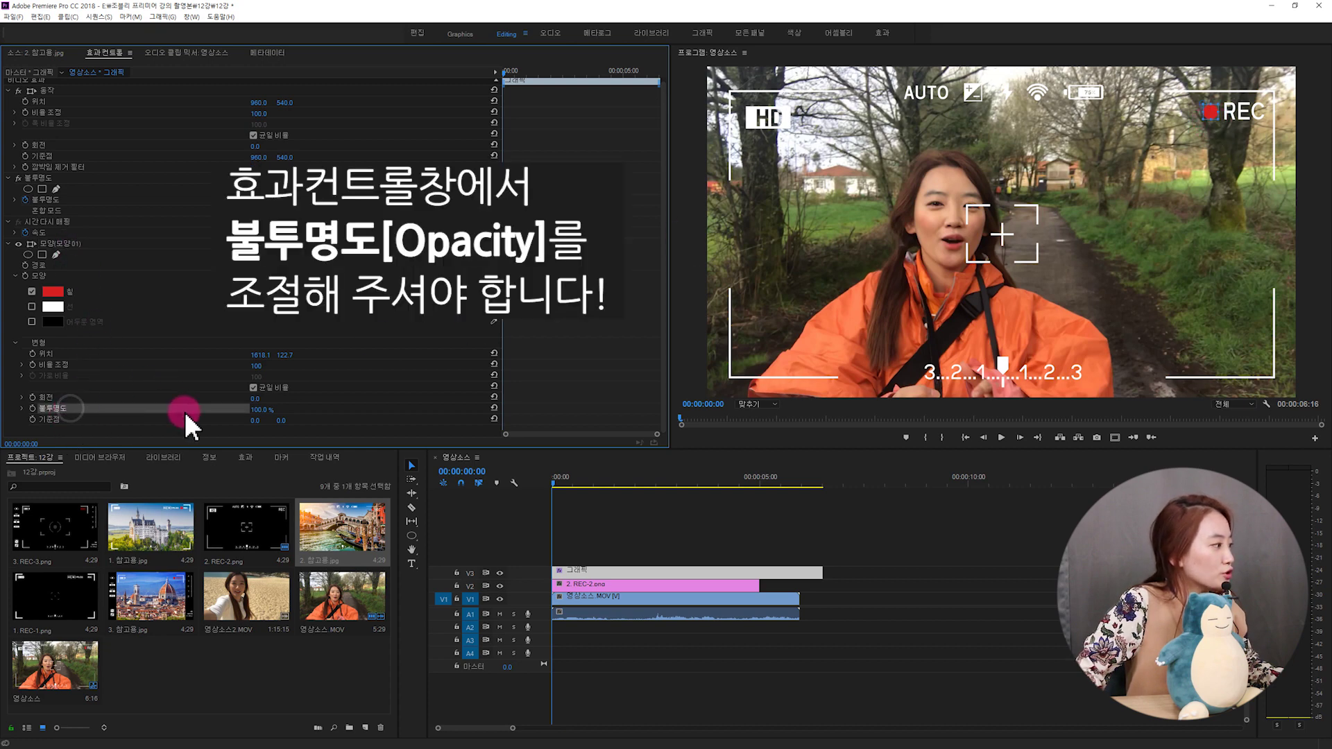
type("0")
left_click(282, 406)
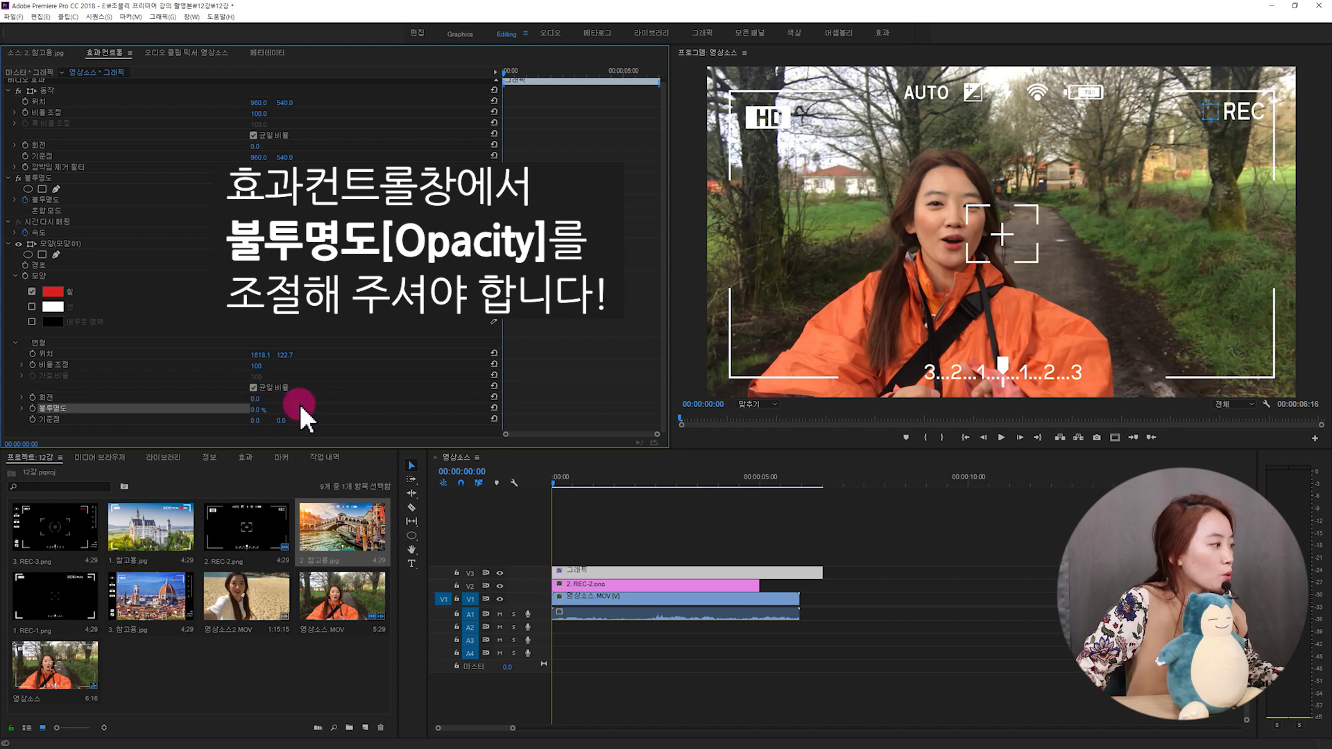
type("100")
key("Return")
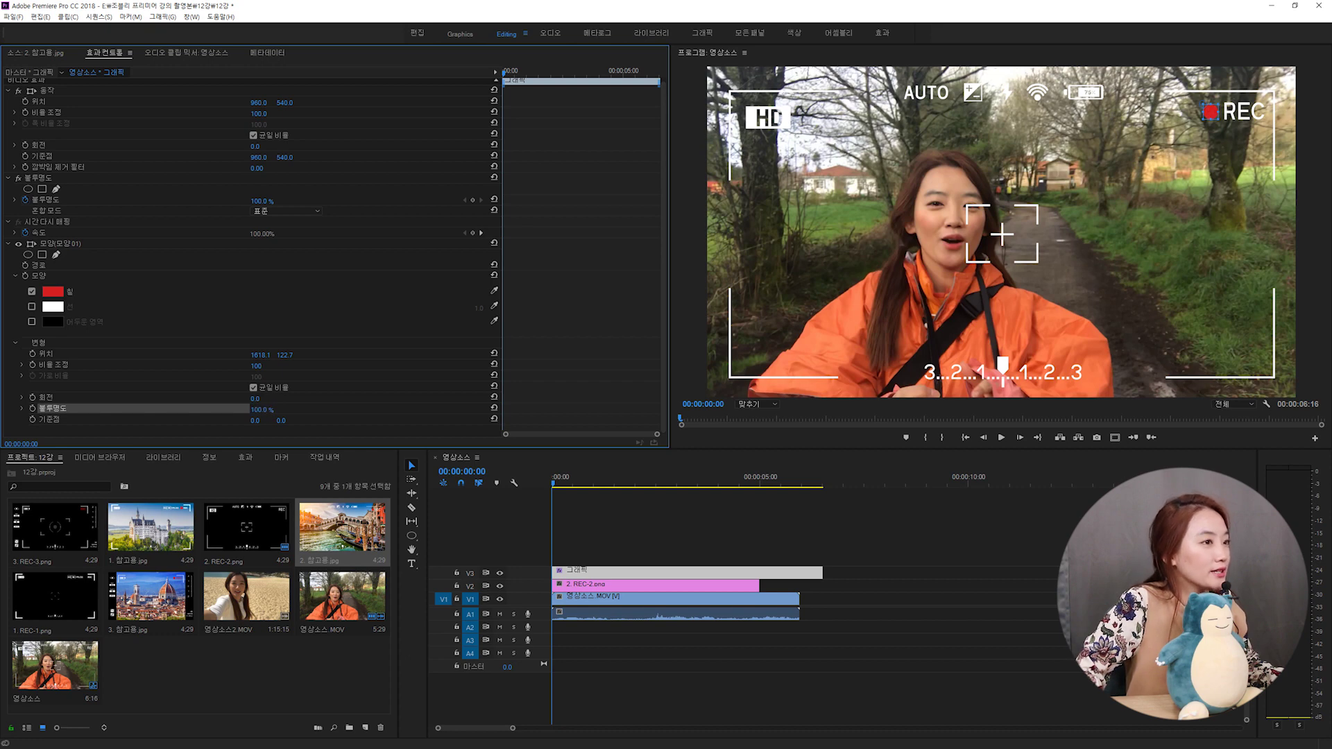
left_click(258, 408)
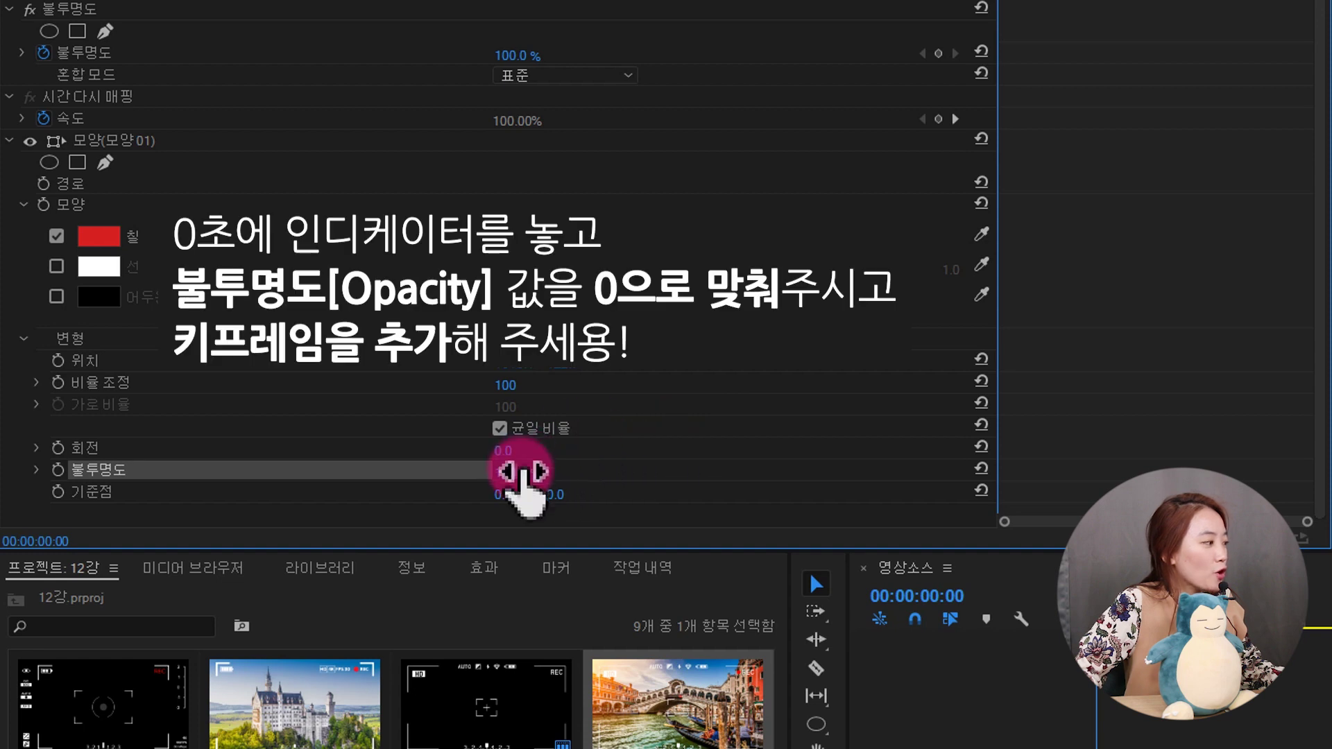
Step: Lower the dot's opacity to 0% and set its first keyframe at 00:00:00:00
left_click_drag(522, 477, 494, 477)
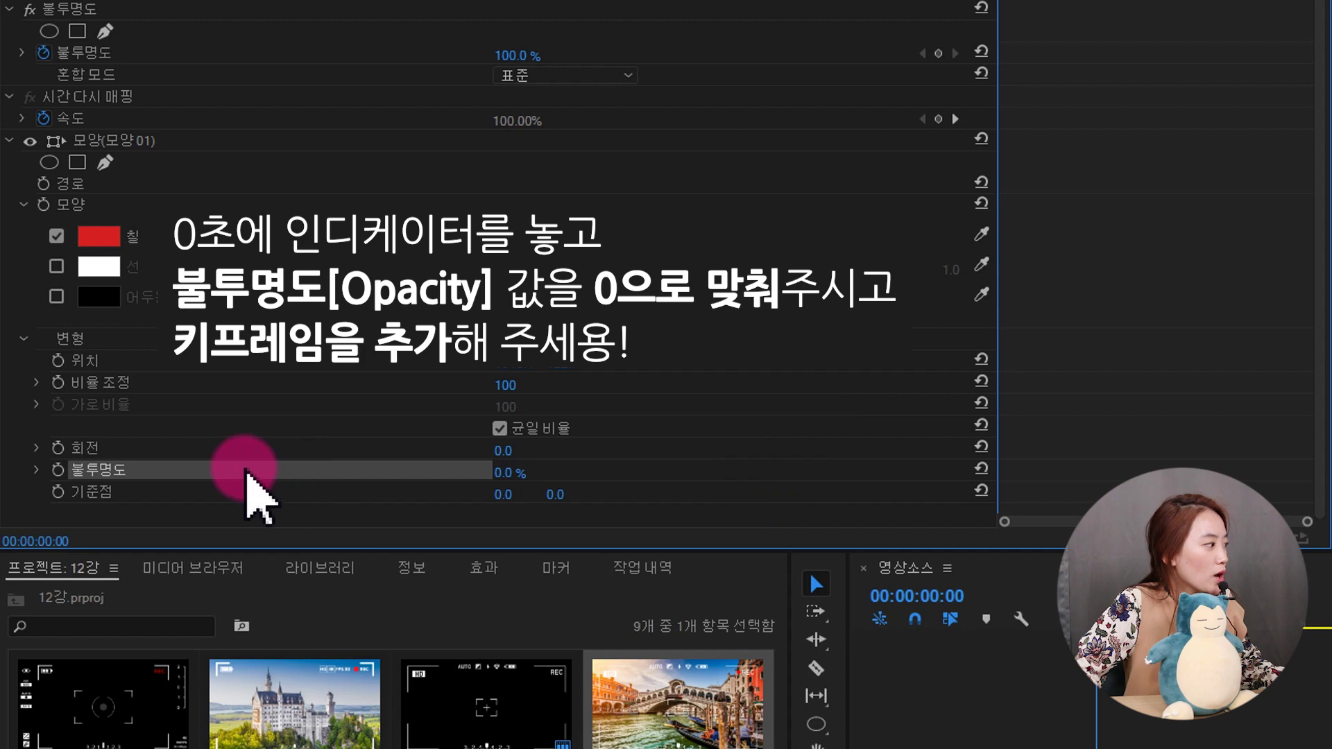
left_click(61, 472)
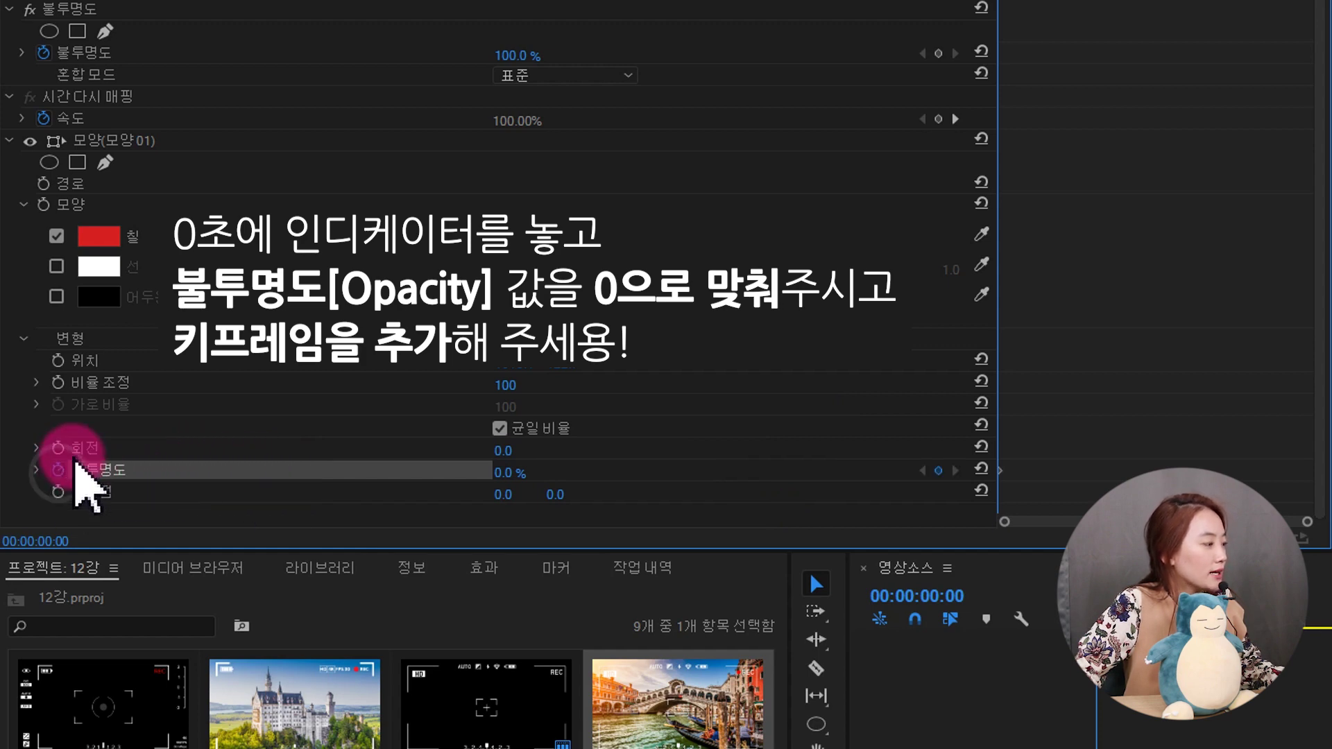
left_click_drag(1001, 336, 605, 411)
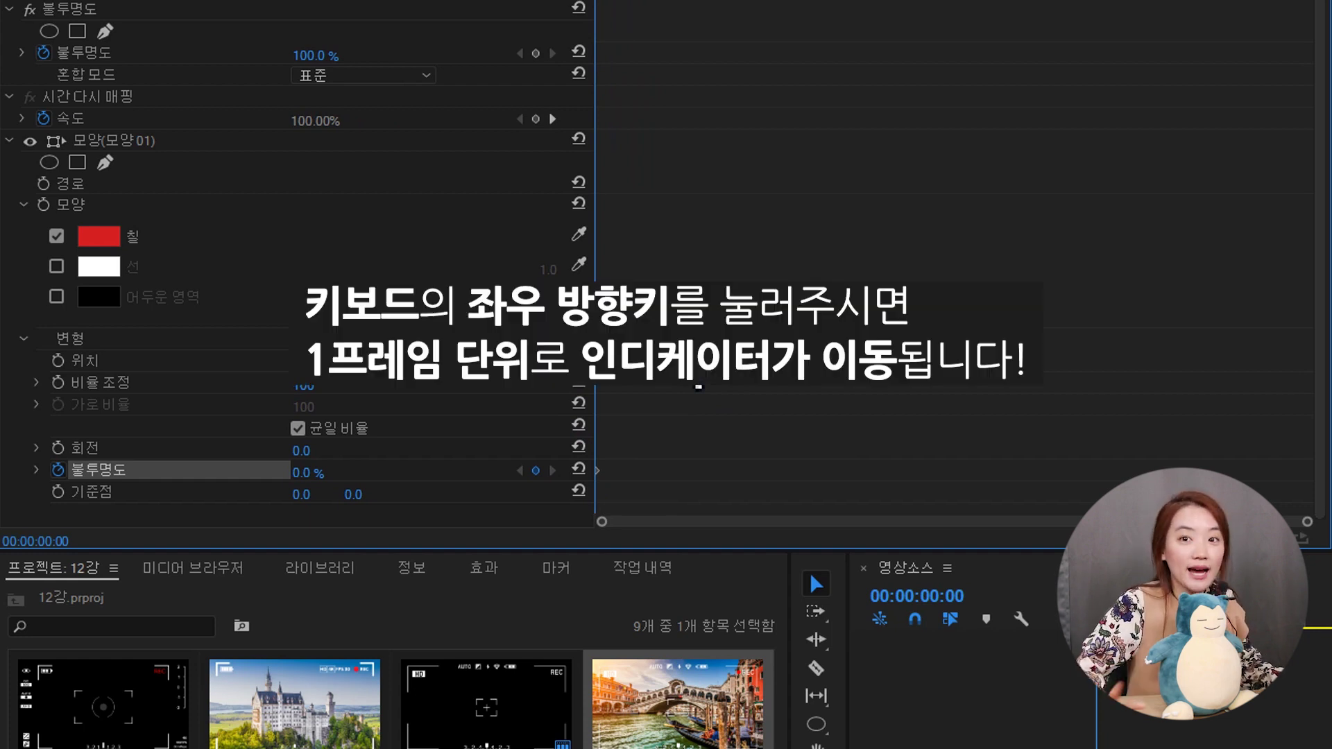
Step: Step through the clip by single frames and by fives, returning to the start
key("Right")
key("Right")
key("Right")
key("Right")
key("Right")
key("Right")
key("Right")
key("Right")
key("Right")
key("Right")
key("Right")
key("Right")
key("Right")
key("Right")
key("Right")
key("Right")
key("Right")
key("Right")
key("Right")
key("Right")
key("Right")
key("Right")
key("Right")
key("Right")
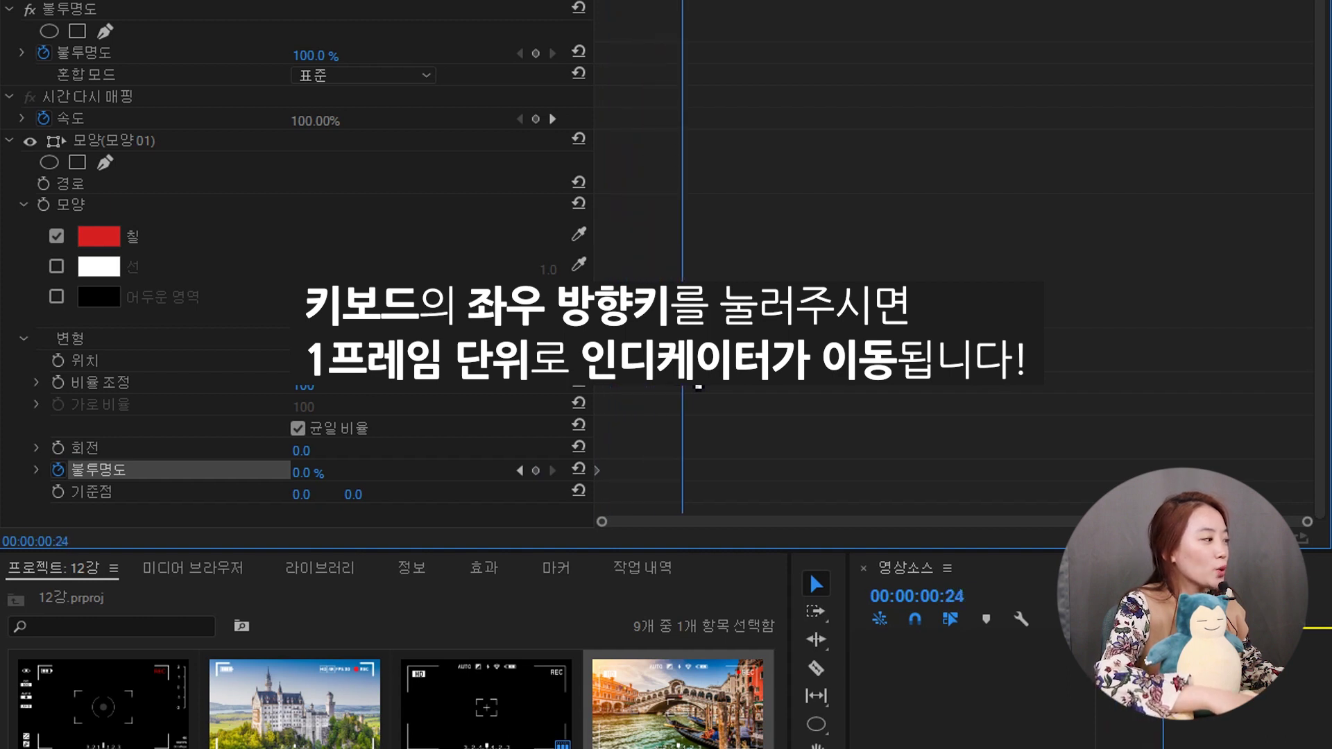
key("Left")
key("Left")
key("Left")
key("Left")
key("Left")
key("Left")
key("Left")
key("Left")
key("Left")
key("Left")
key("Left")
key("Left")
key("Left")
key("Left")
key("Left")
key("Left")
key("Left")
key("Left")
key("Left")
key("Home")
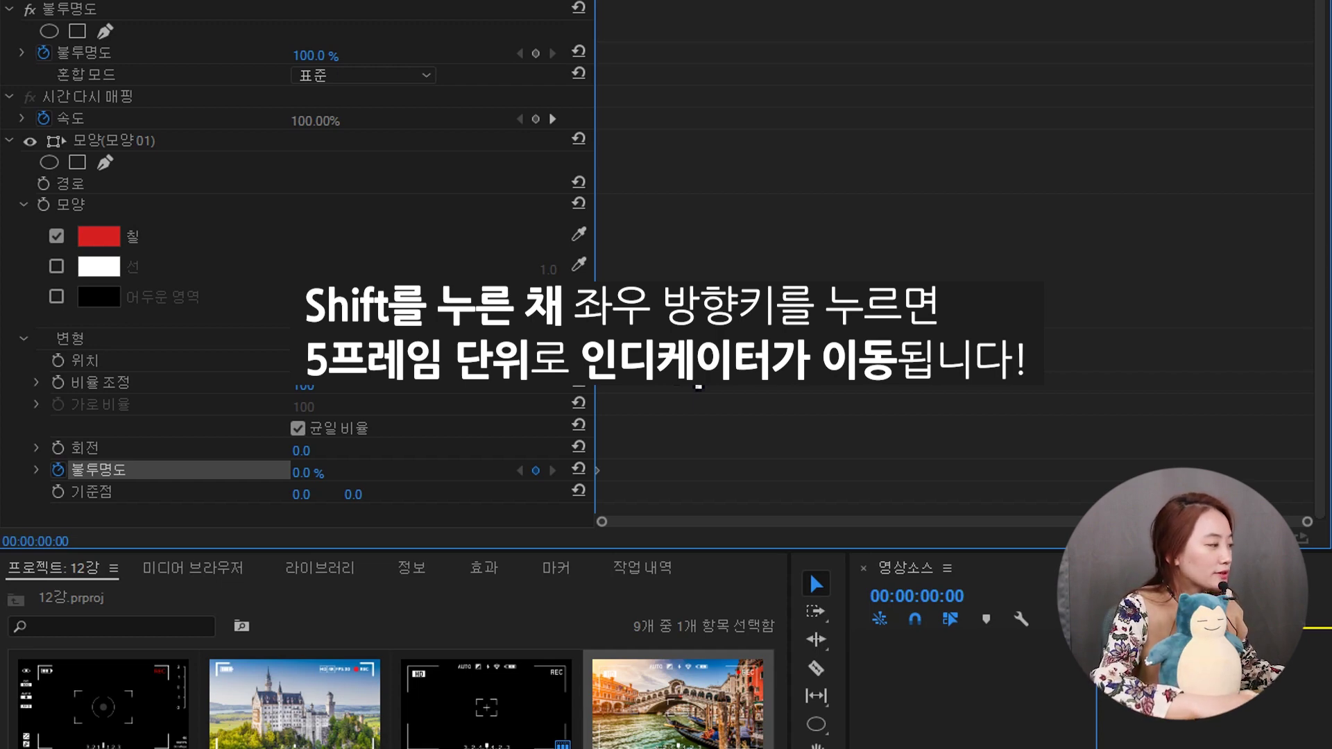
key("shift+Right")
key("shift+Right")
key("shift+Left")
key("shift+Left")
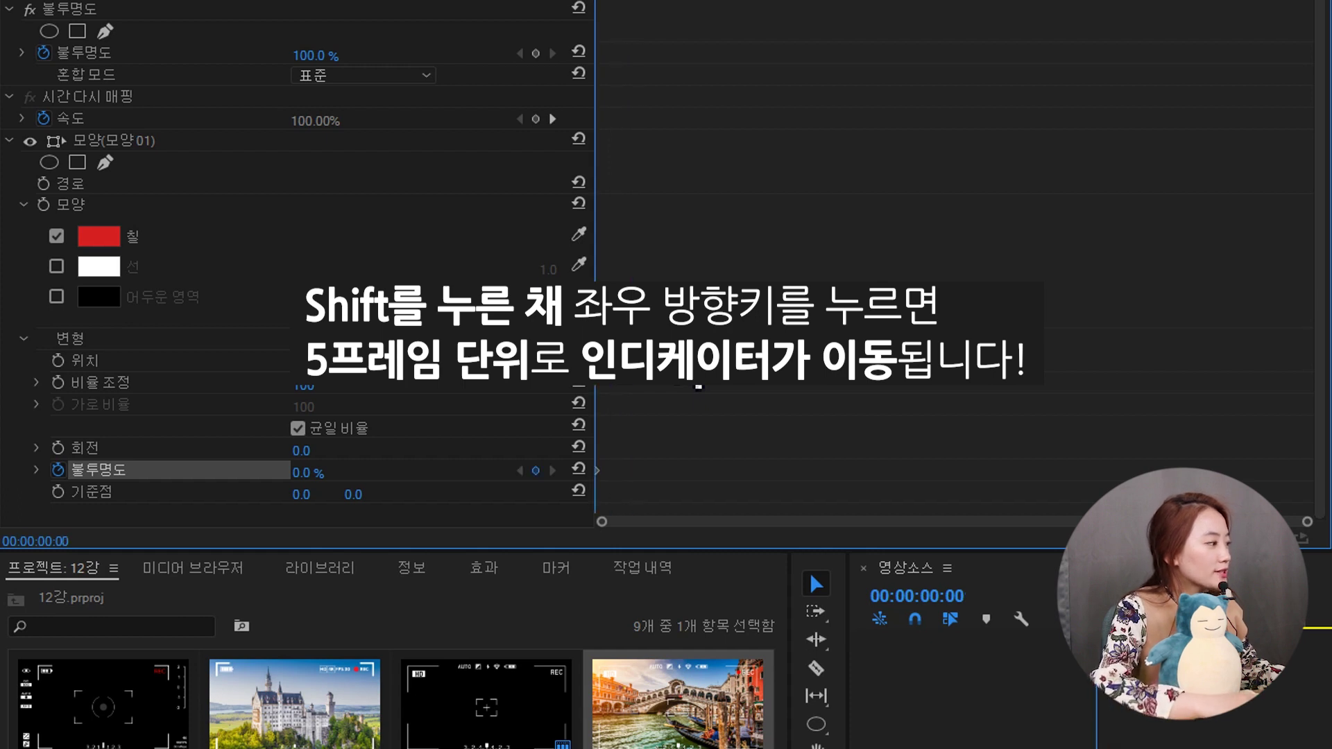
left_click(676, 338)
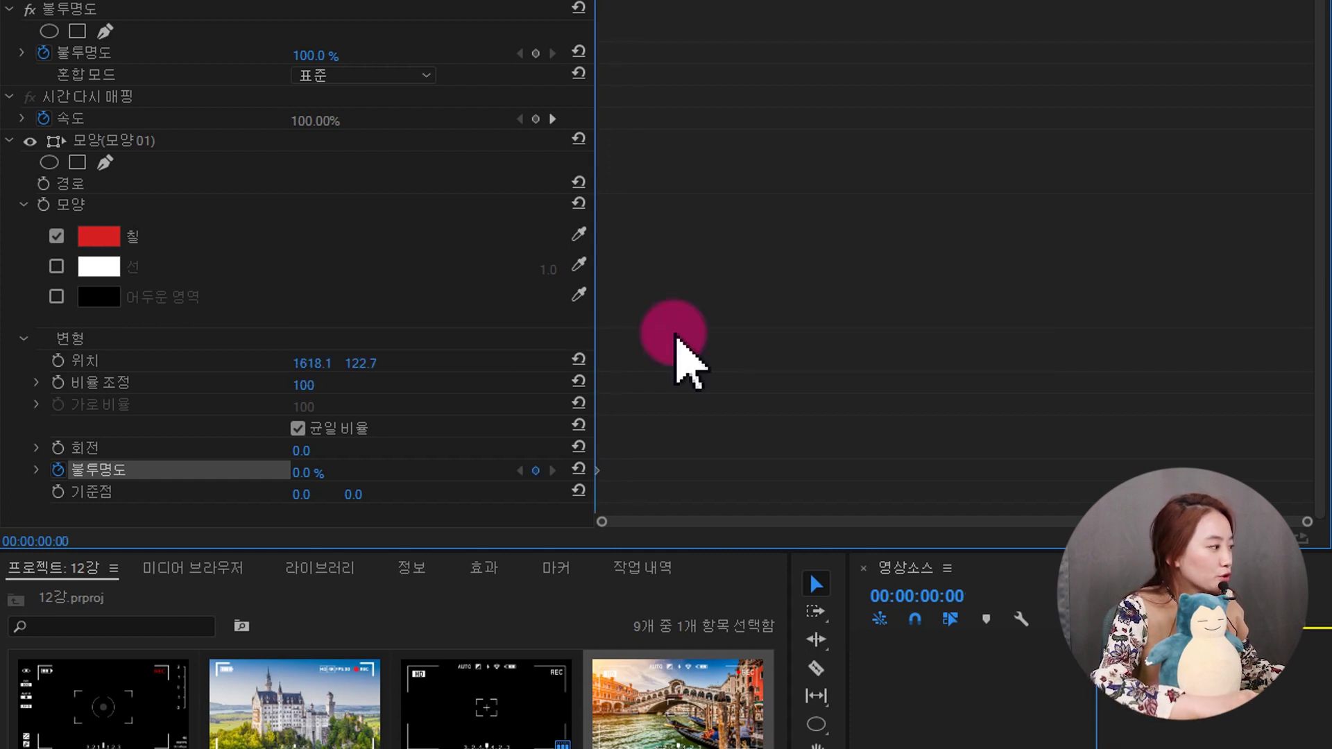
Step: Keyframe the dot's opacity at 100% on frame 5 and back to 0% on frame 10
key("shift+Right")
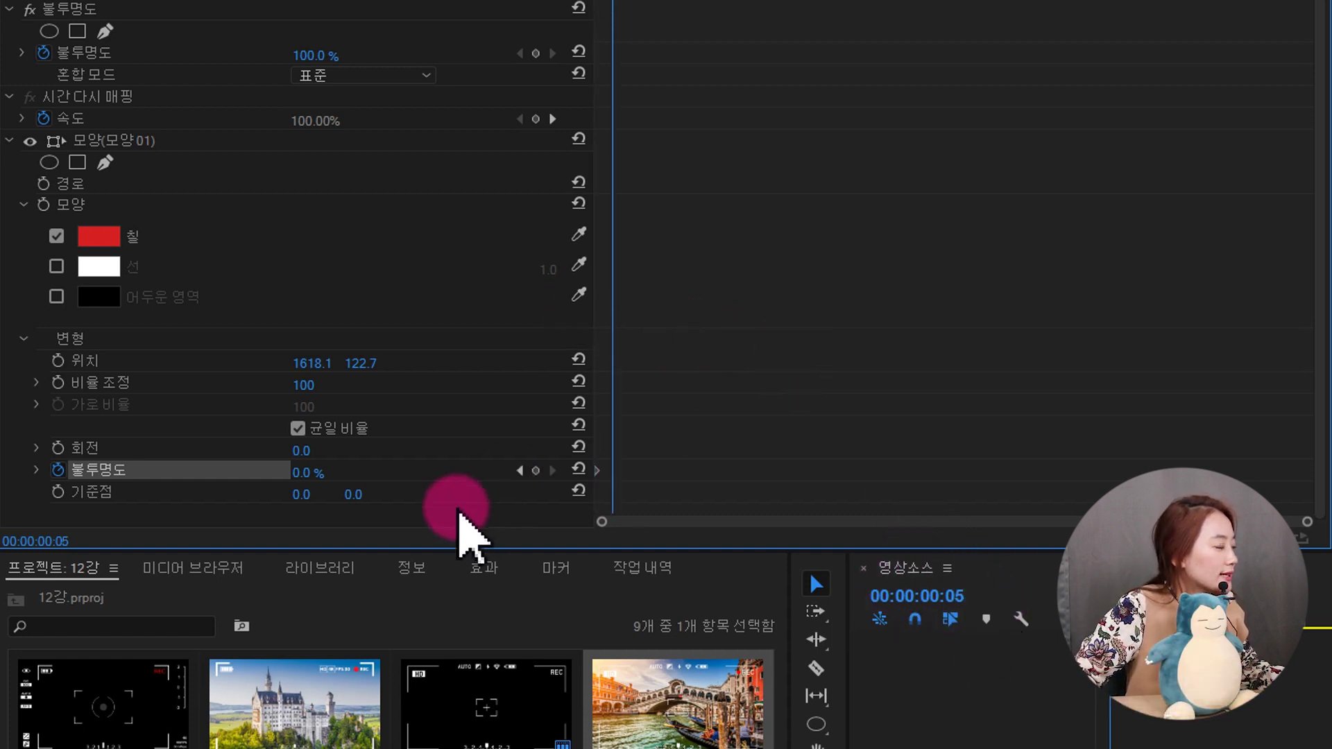
left_click_drag(299, 476, 305, 476)
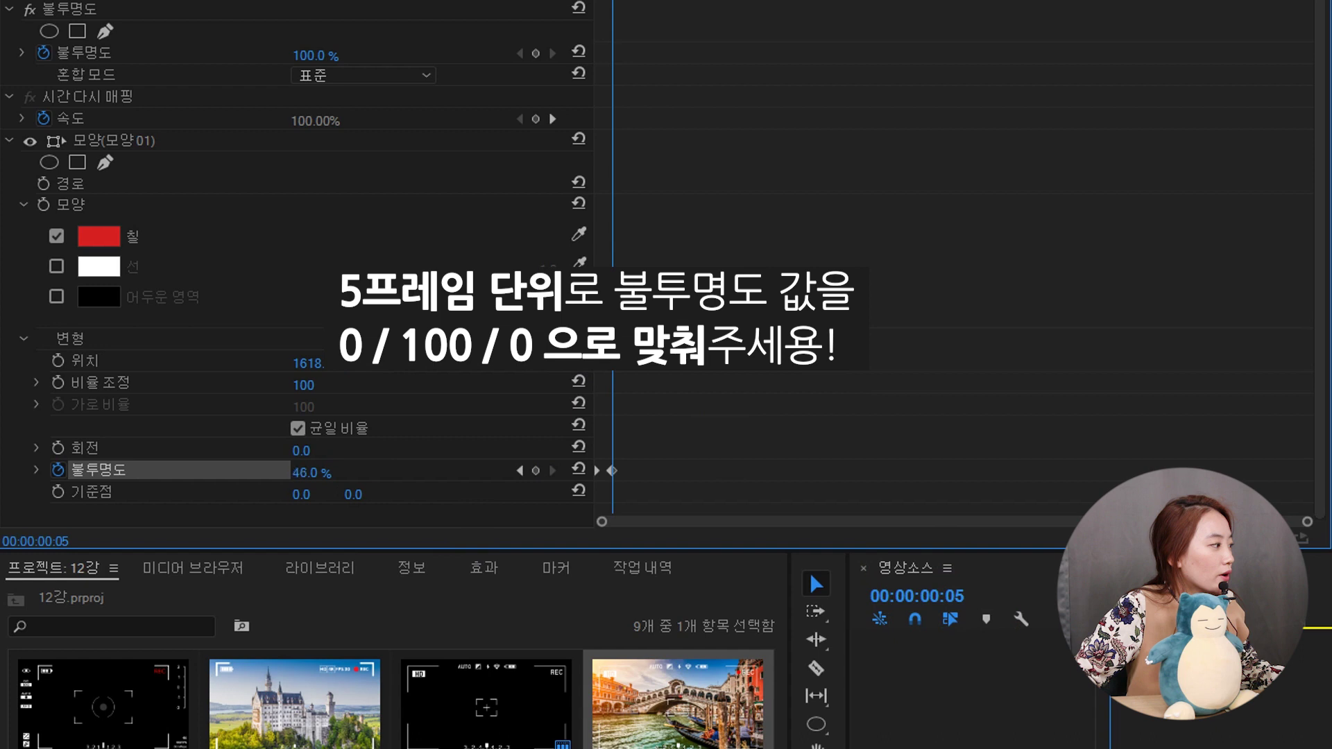
left_click(441, 451)
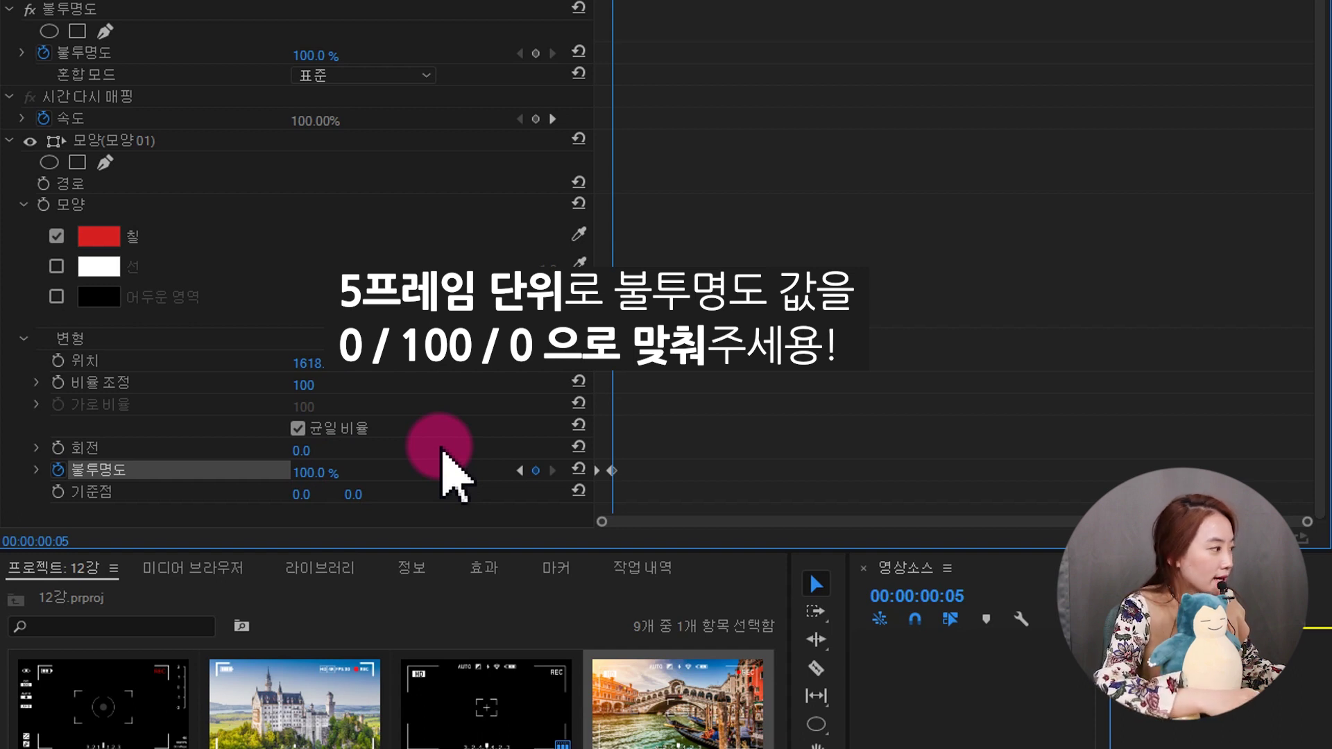
key("shift+Right")
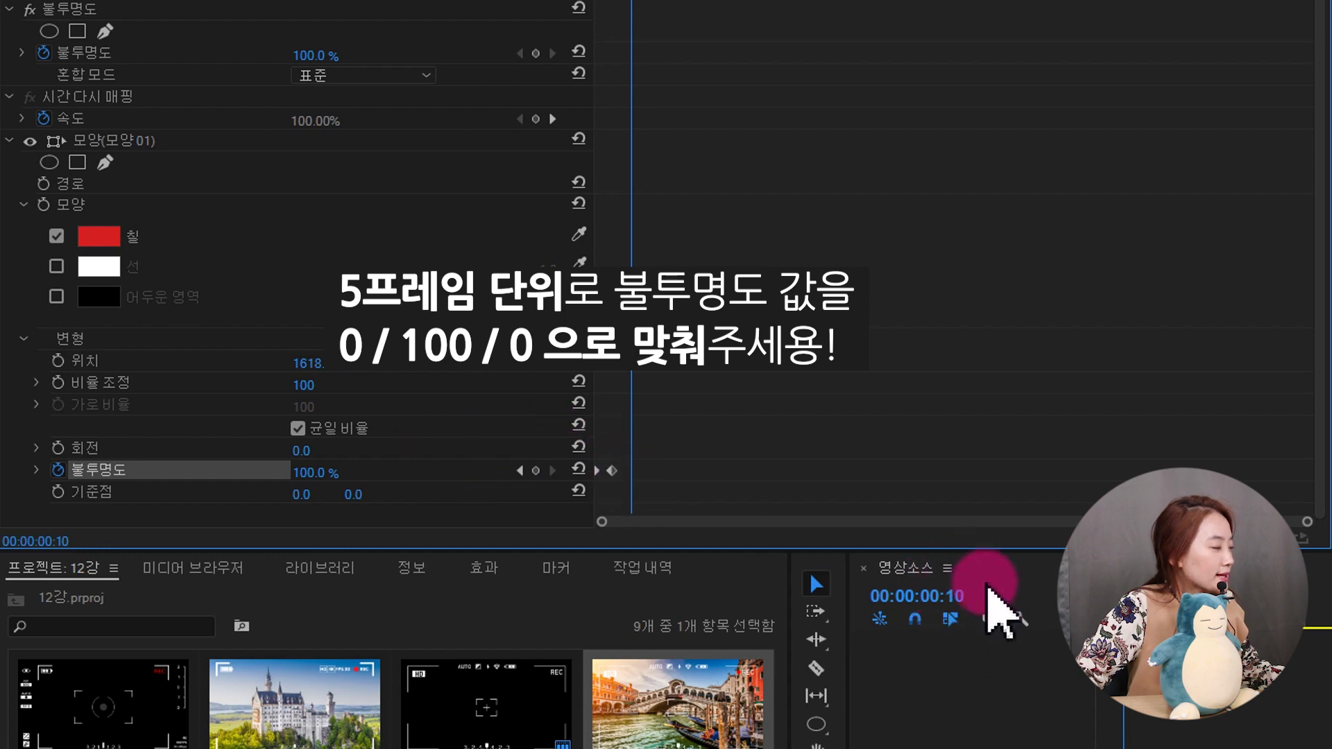
left_click_drag(314, 473, 298, 472)
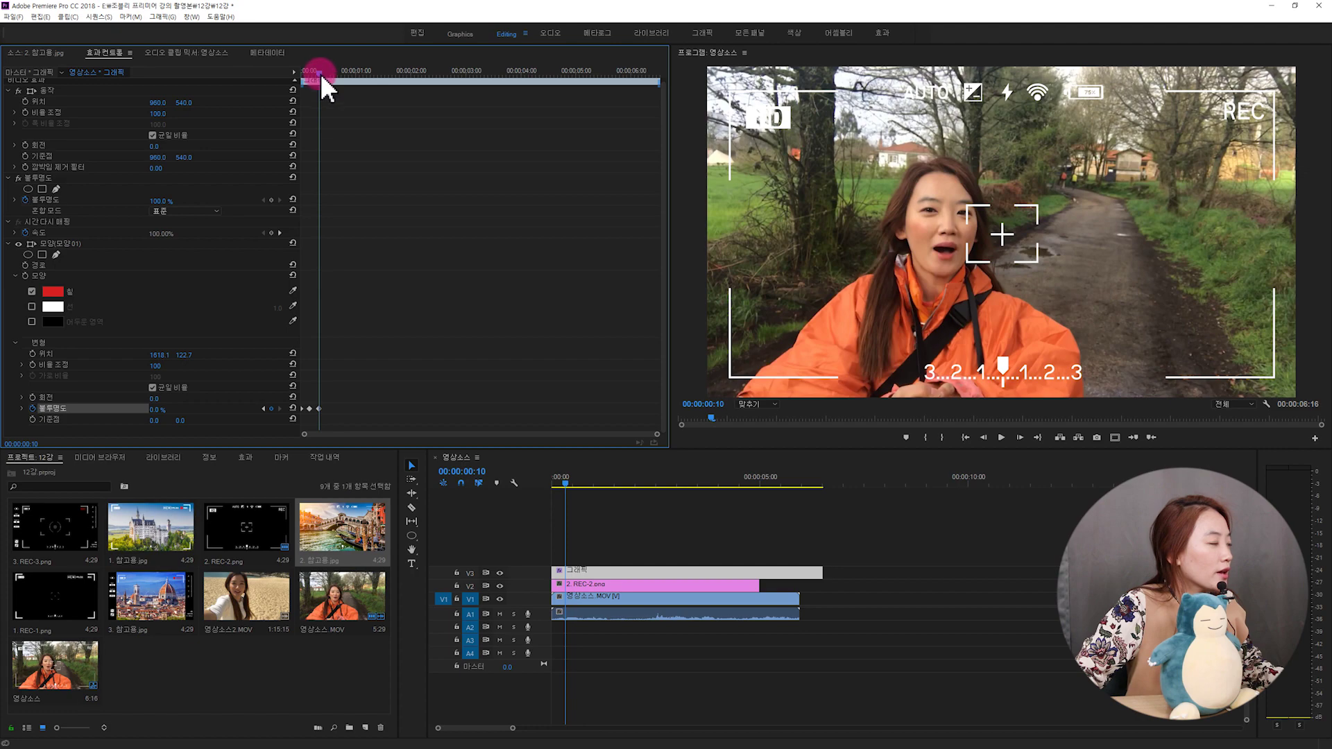
Step: Select the red dot's three opacity keyframes and copy them
mouse_move(320, 73)
left_mouse_down()
mouse_move(293, 82)
mouse_move(319, 84)
left_mouse_up()
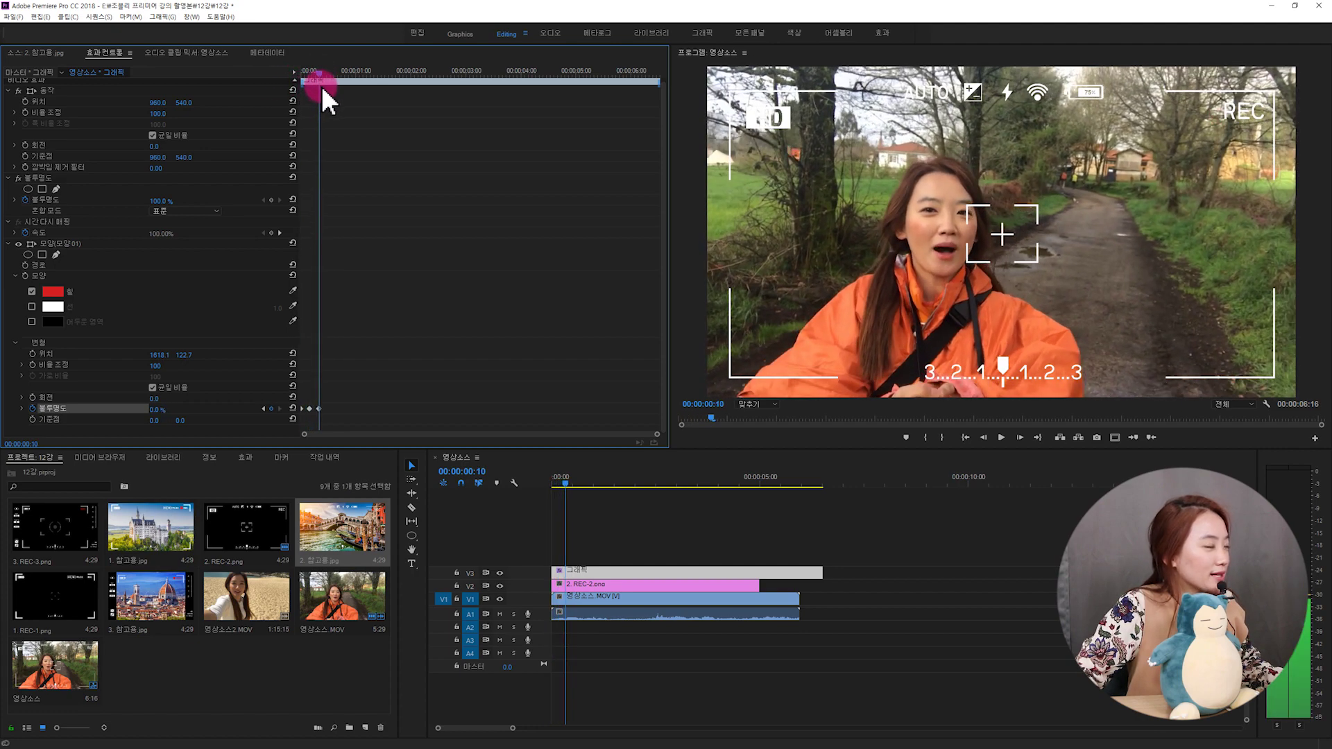
mouse_move(319, 86)
left_mouse_down()
mouse_move(300, 97)
mouse_move(322, 96)
left_mouse_up()
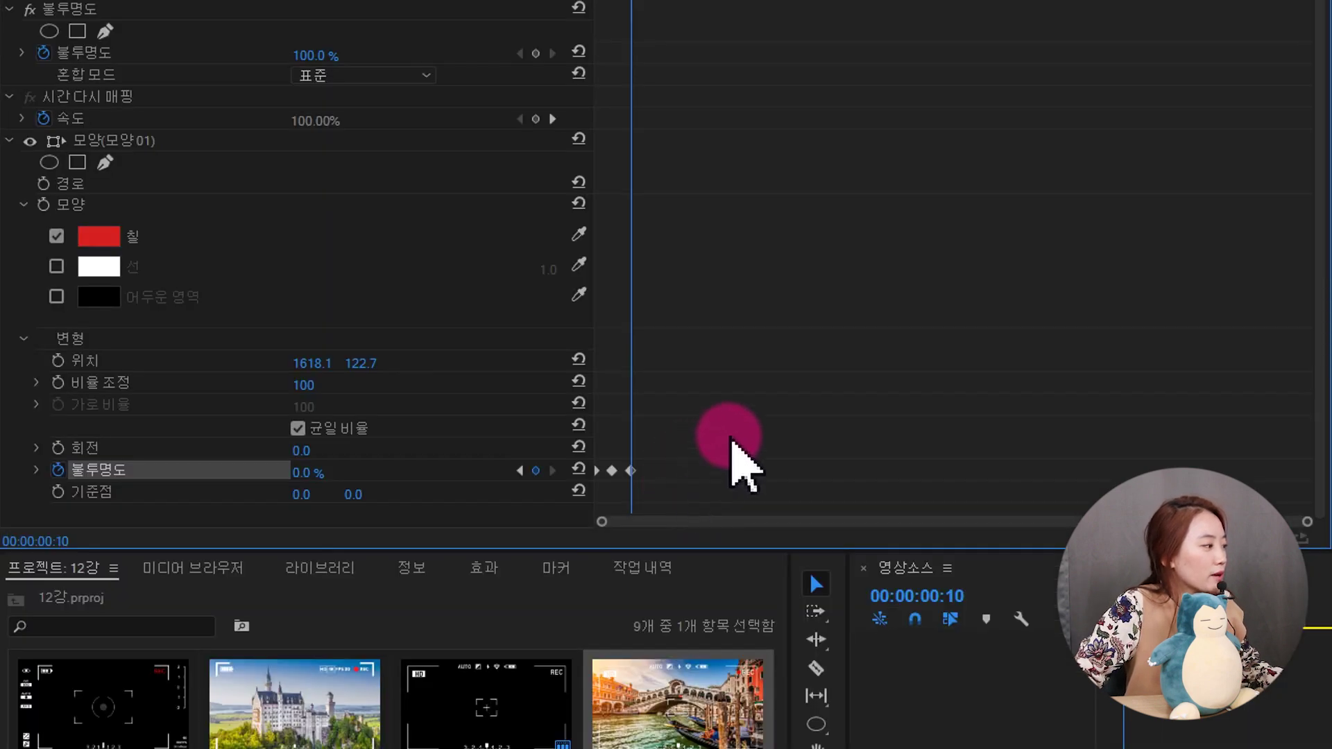
left_click_drag(374, 385, 287, 420)
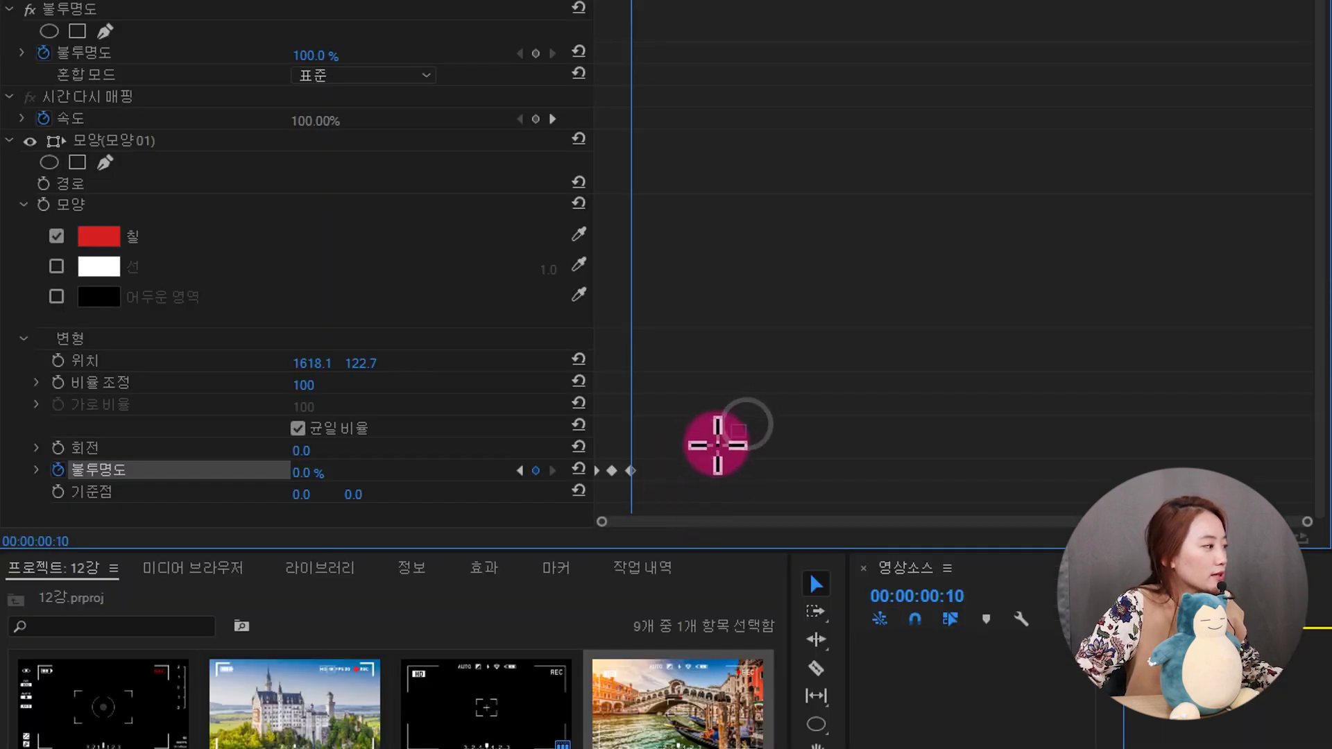
left_click_drag(569, 494, 548, 500)
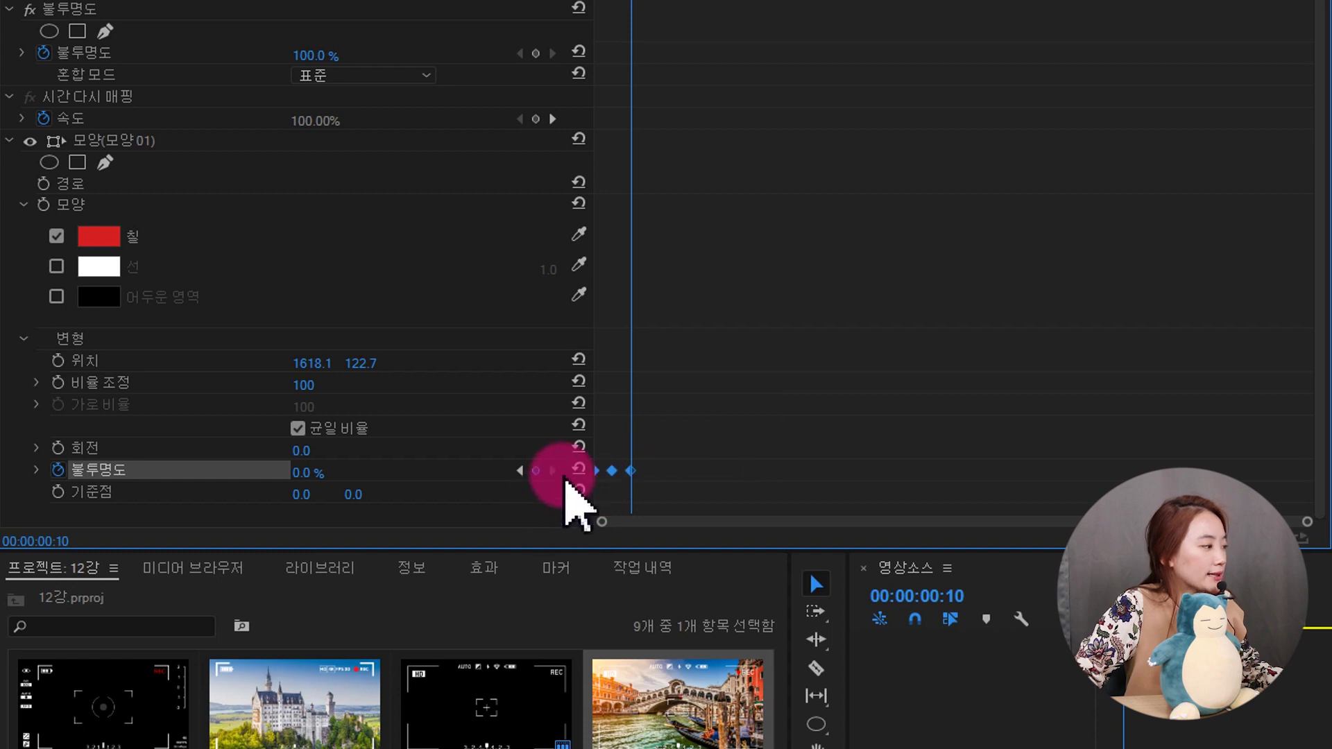
left_click(629, 472)
right_click(630, 472)
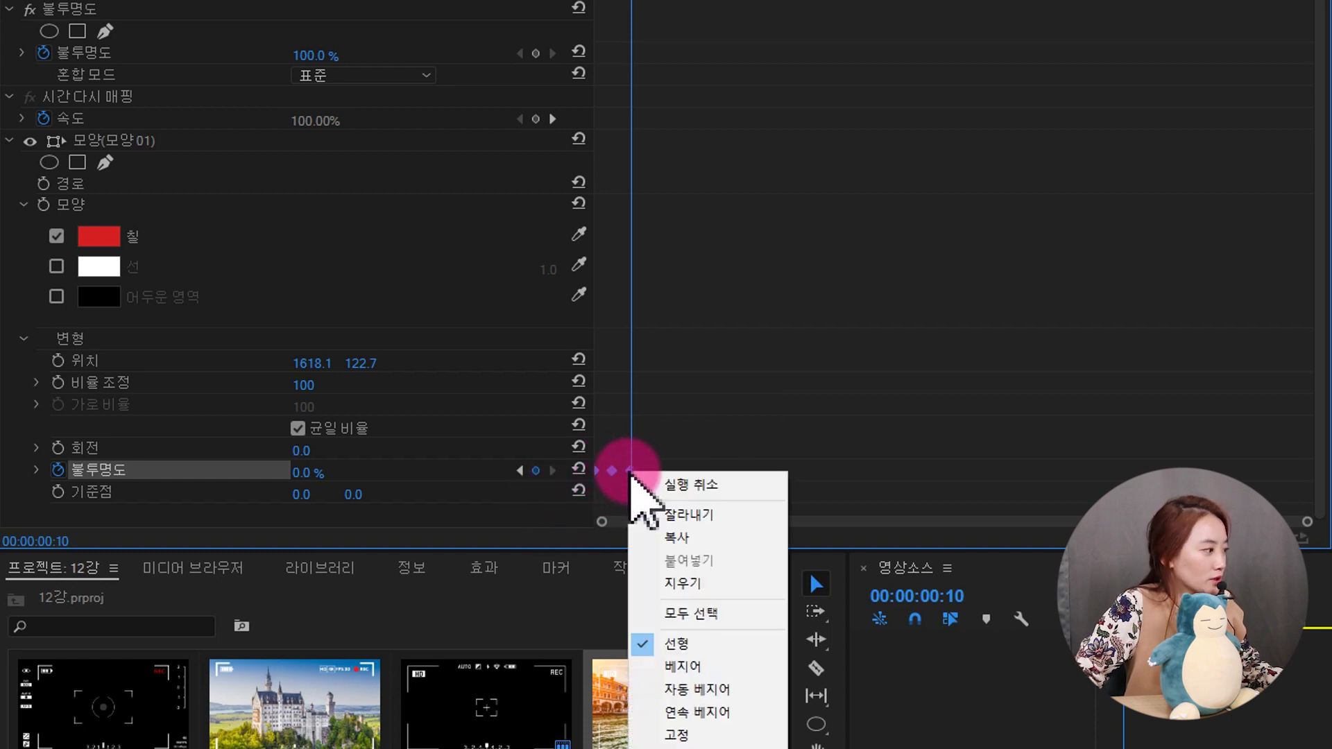
left_click(708, 537)
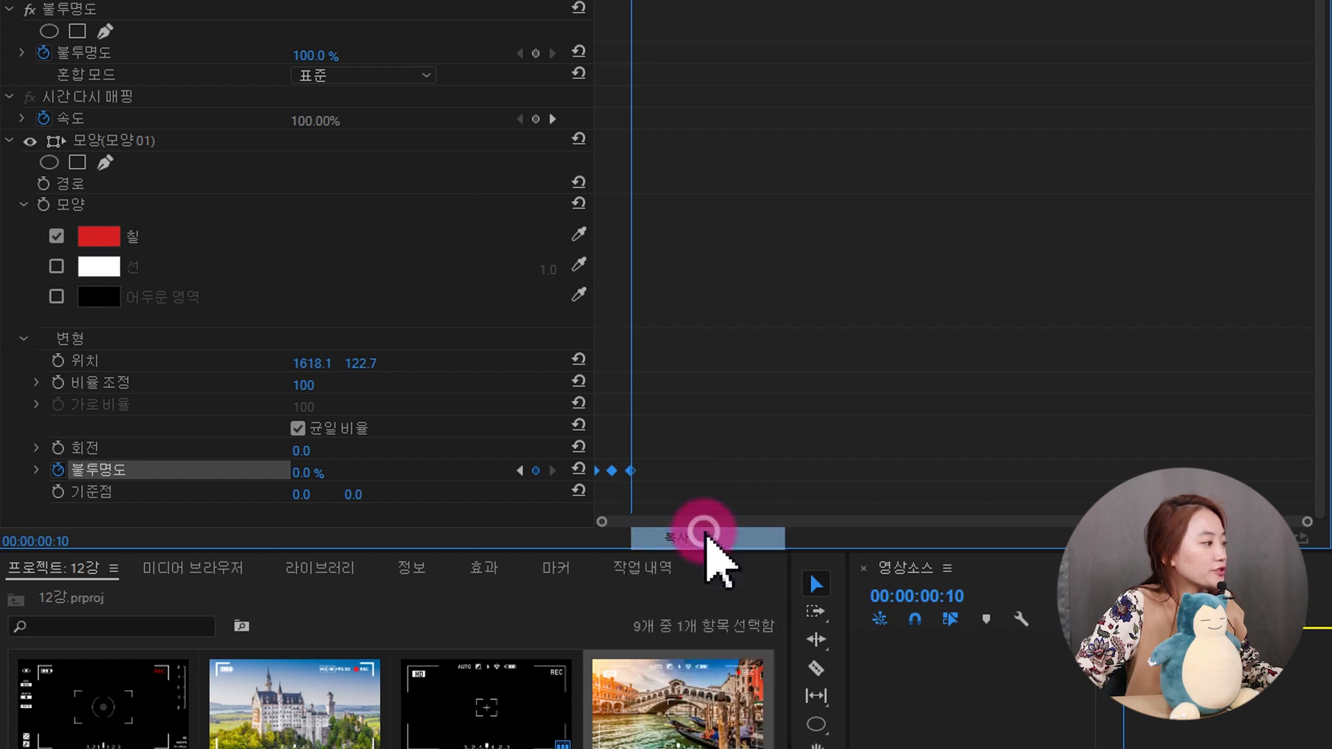
Step: Paste the copied blink at the last keyframe, giving five keyframes through 00:00:00:20
right_click(660, 454)
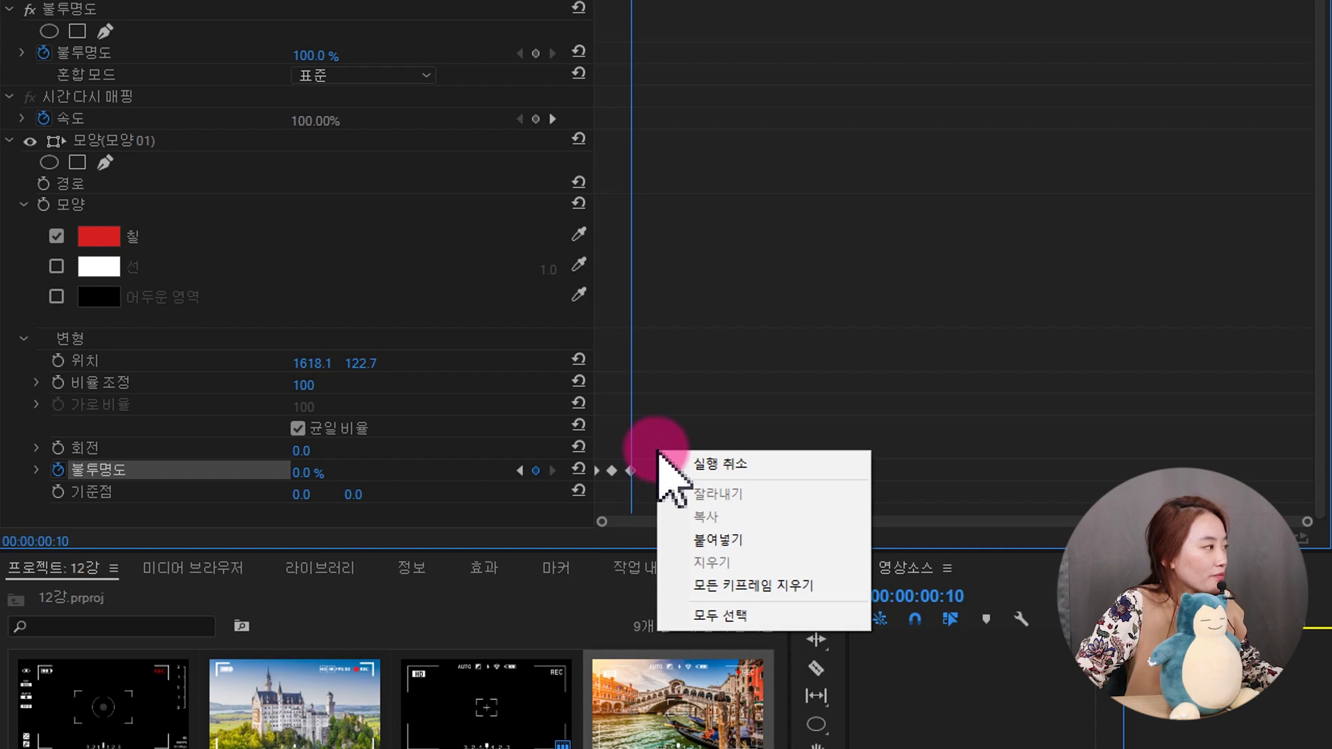
left_click(720, 540)
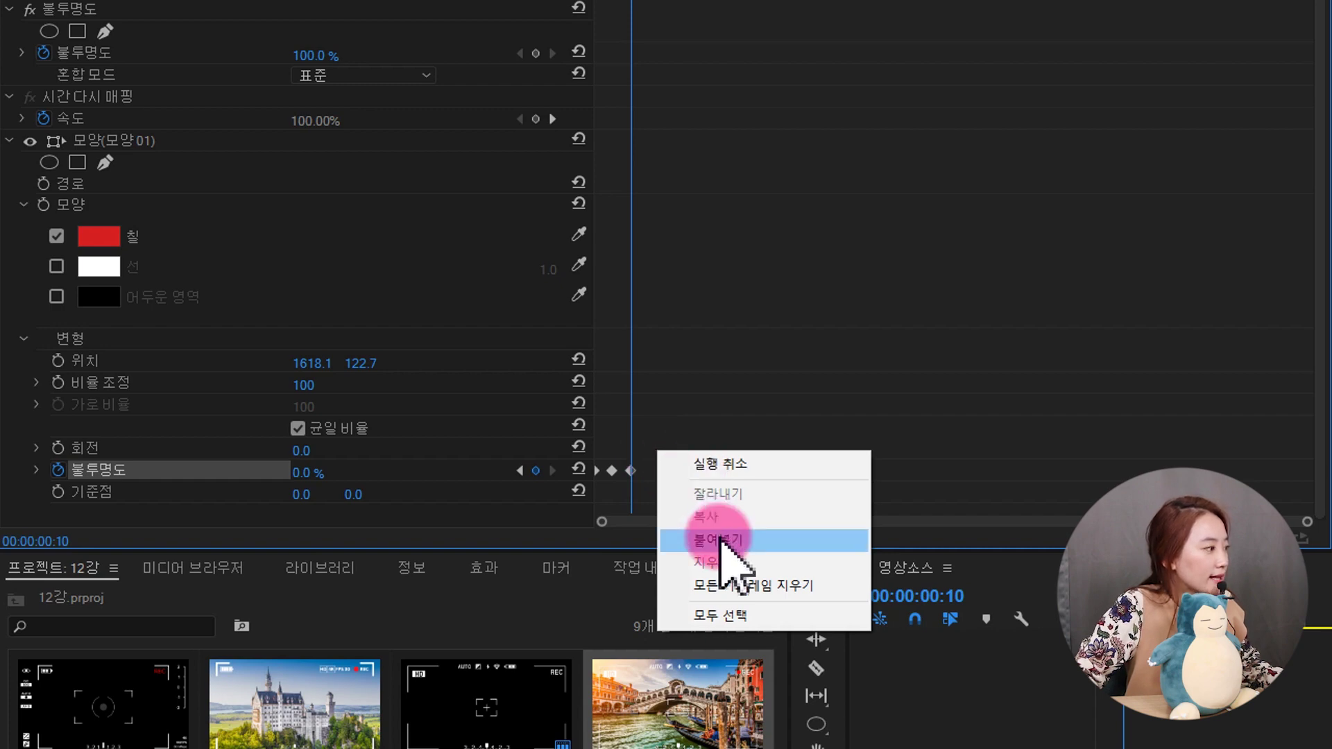
right_click(661, 422)
left_click(639, 45)
mouse_move(624, 430)
left_mouse_down()
mouse_move(621, 466)
mouse_move(647, 483)
mouse_move(630, 477)
left_mouse_up()
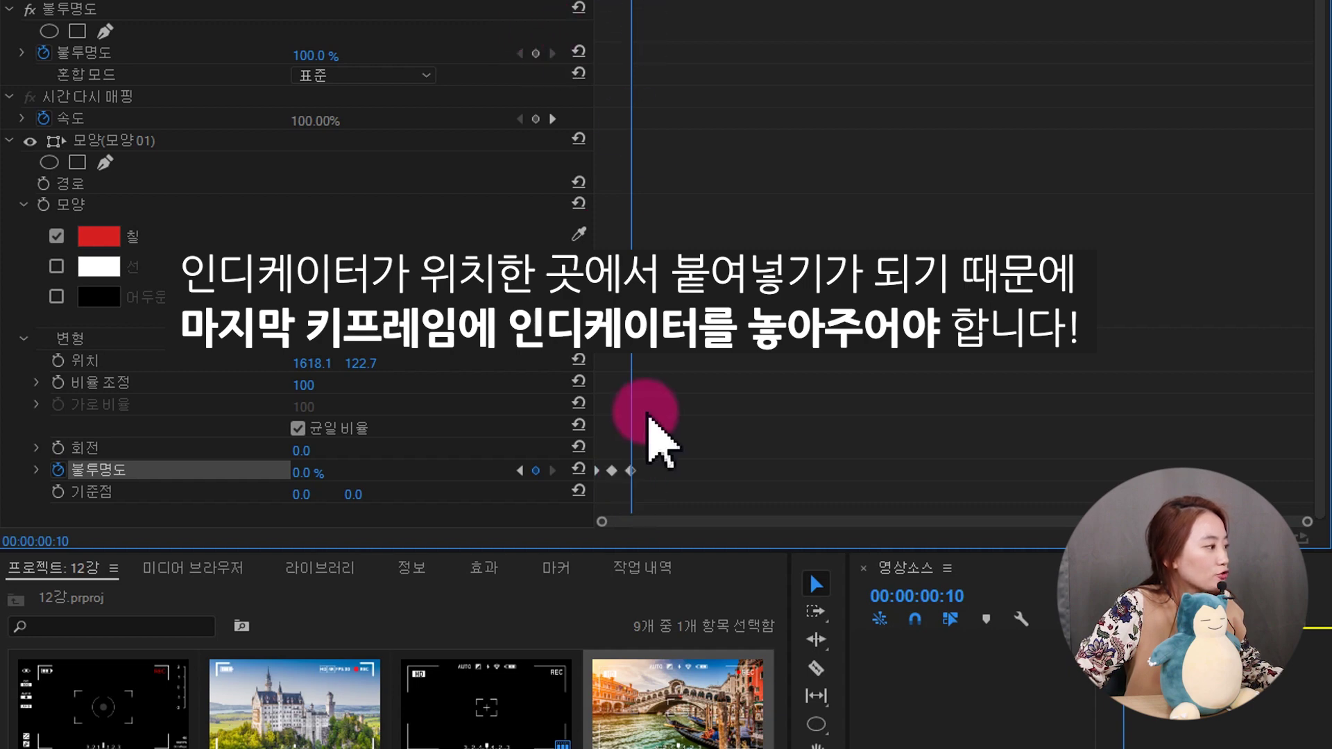
right_click(654, 470)
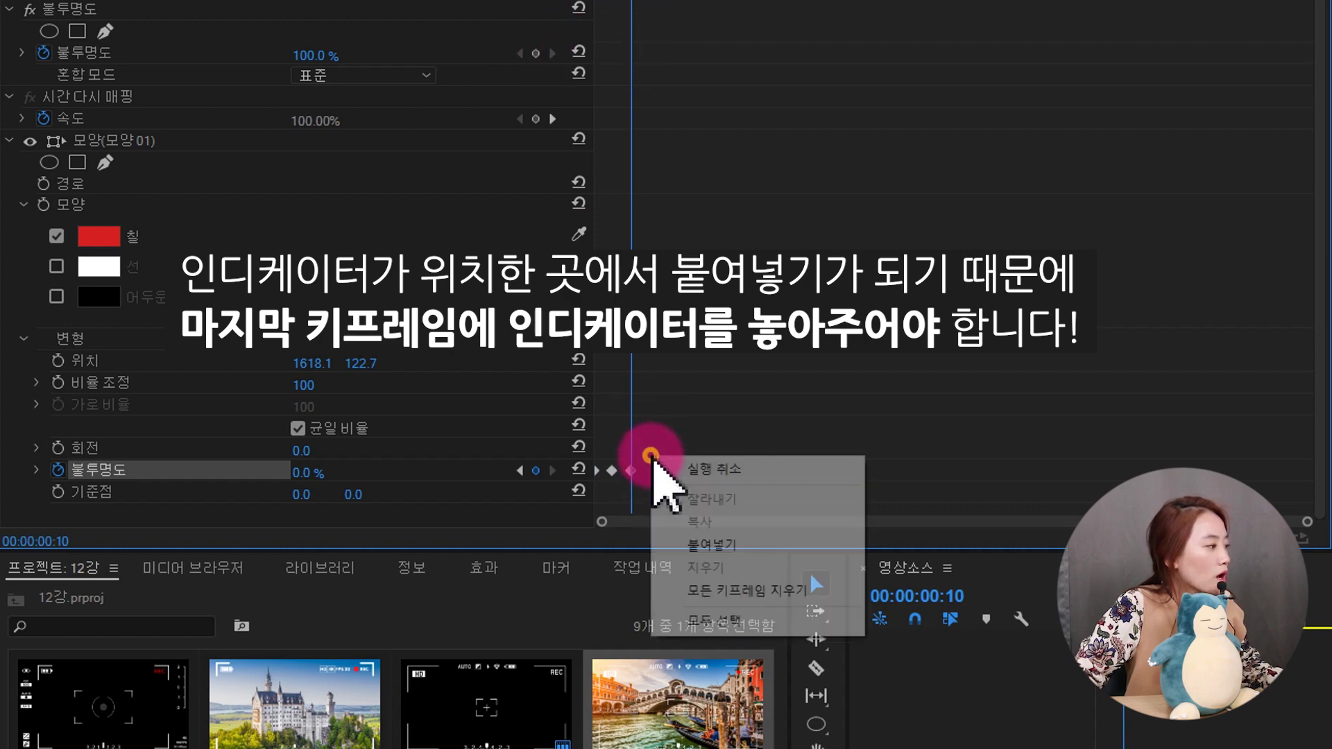
left_click(723, 547)
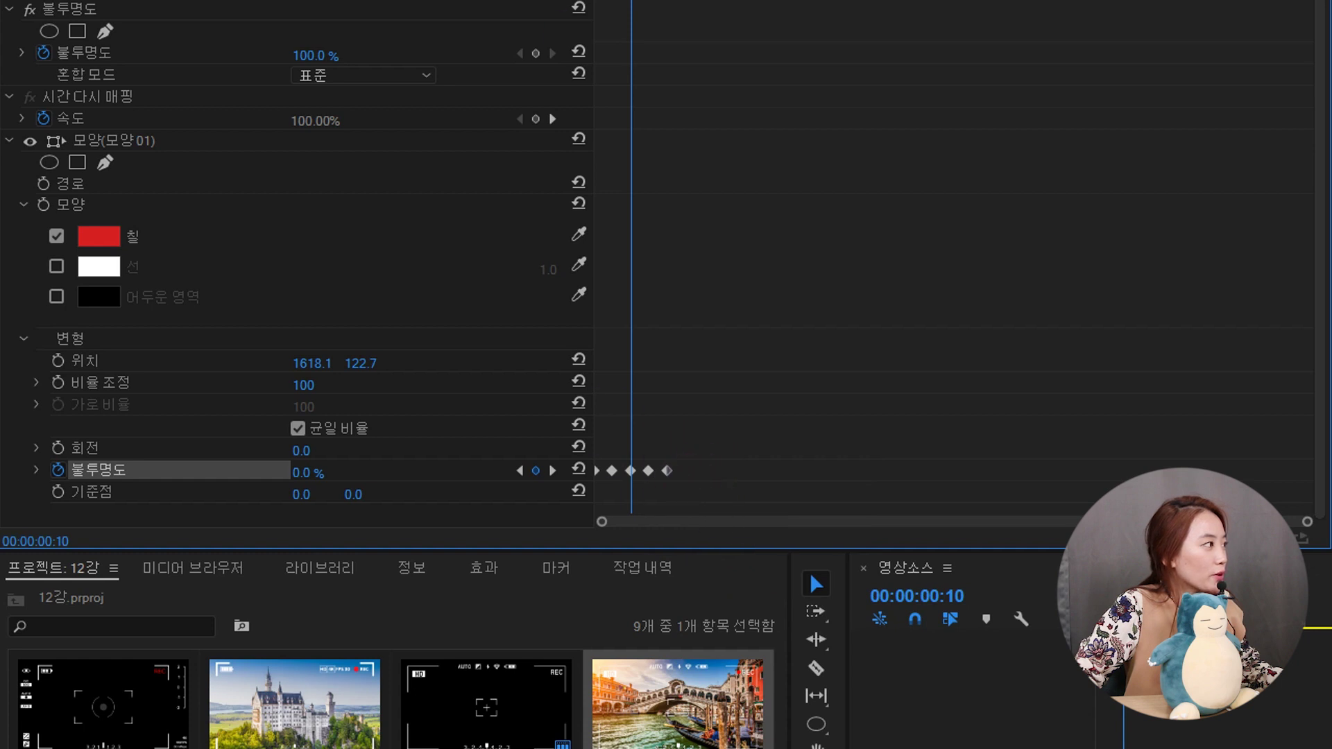
key("space")
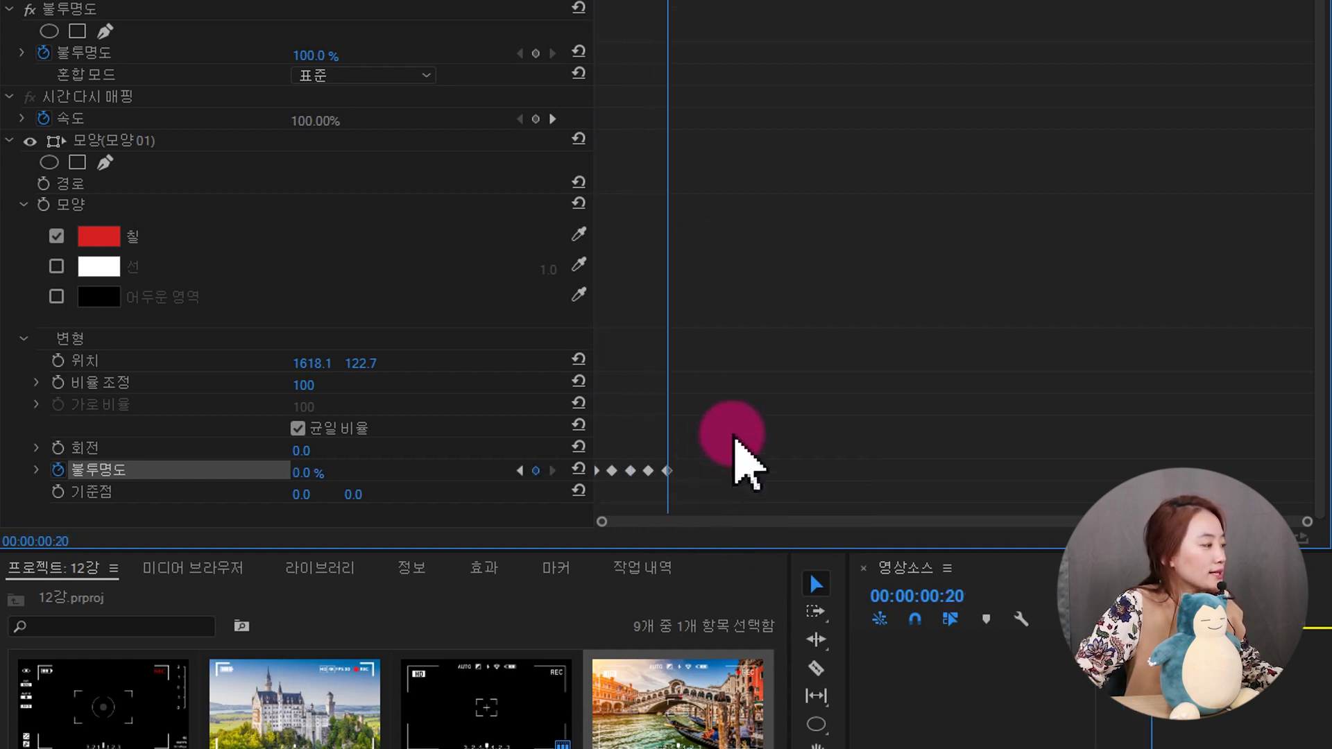
Step: Copy all five opacity keyframes with Ctrl+C and paste them after the current time
left_click_drag(789, 397, 548, 539)
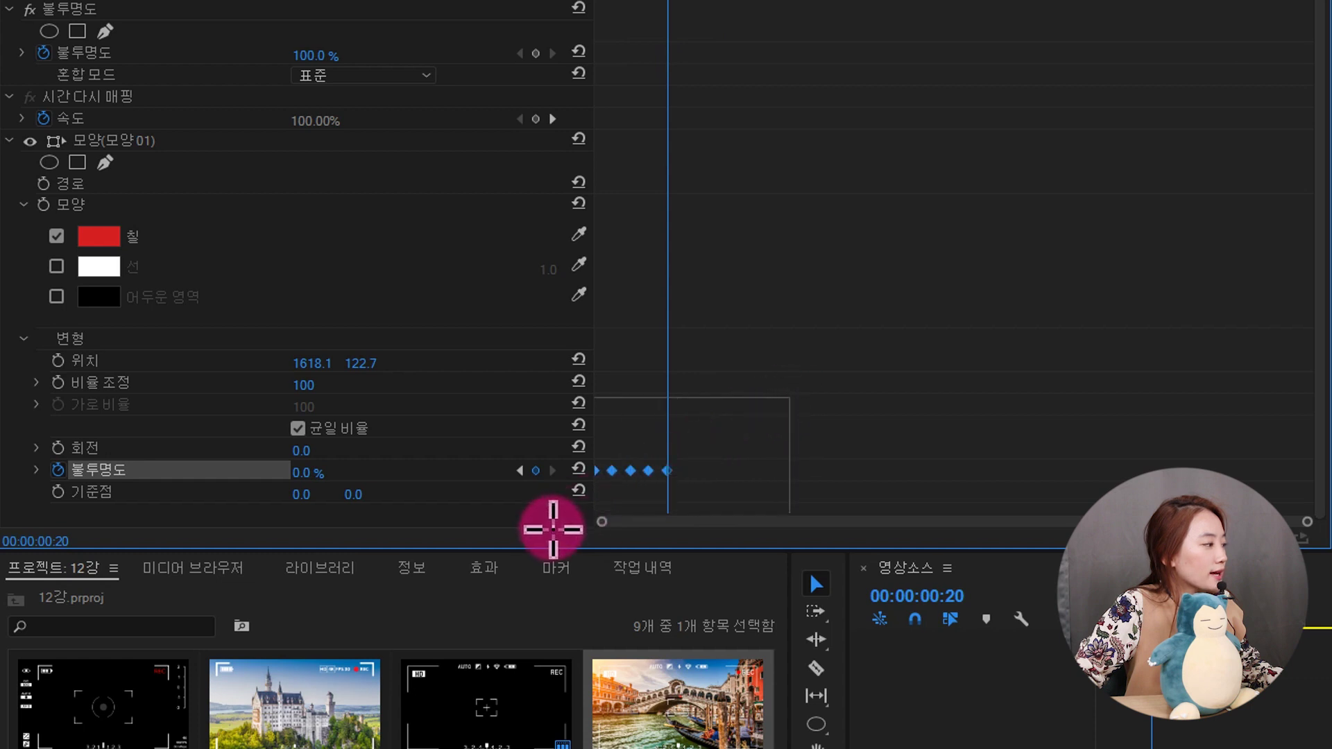
right_click(689, 468)
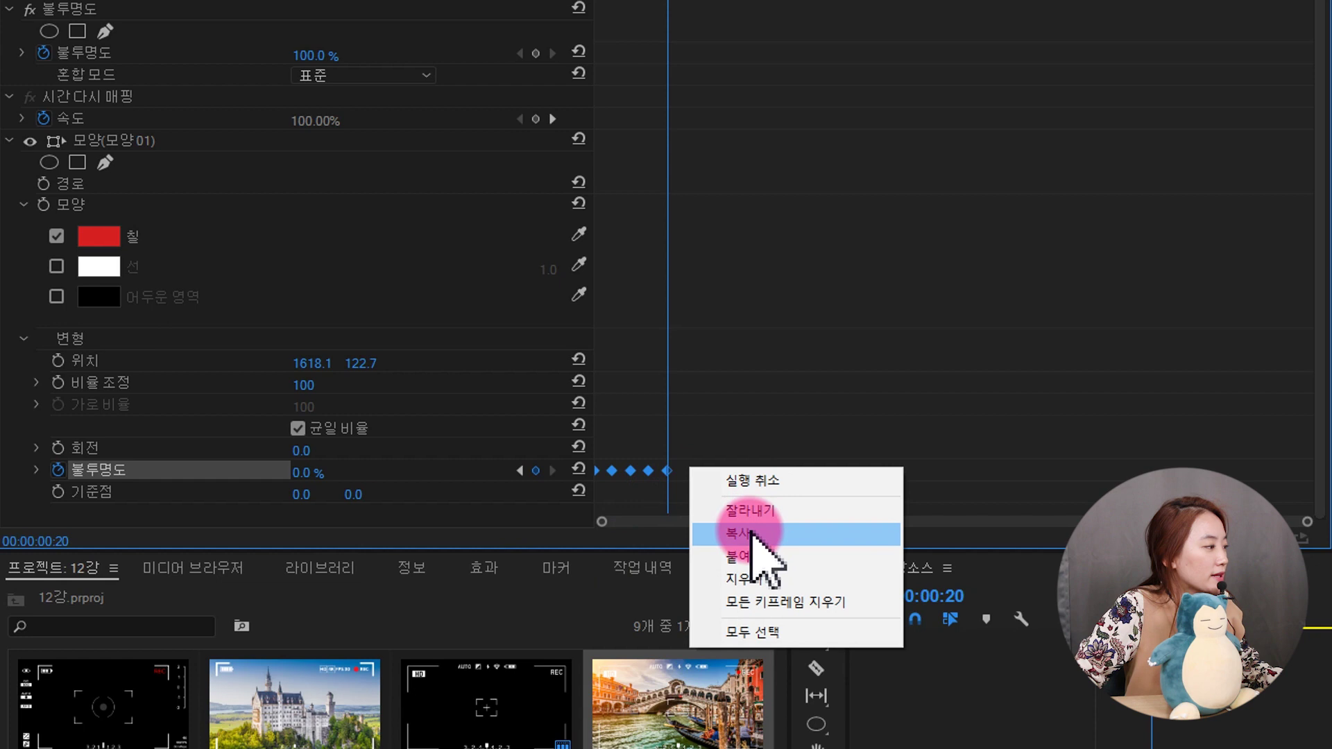
left_click(731, 444)
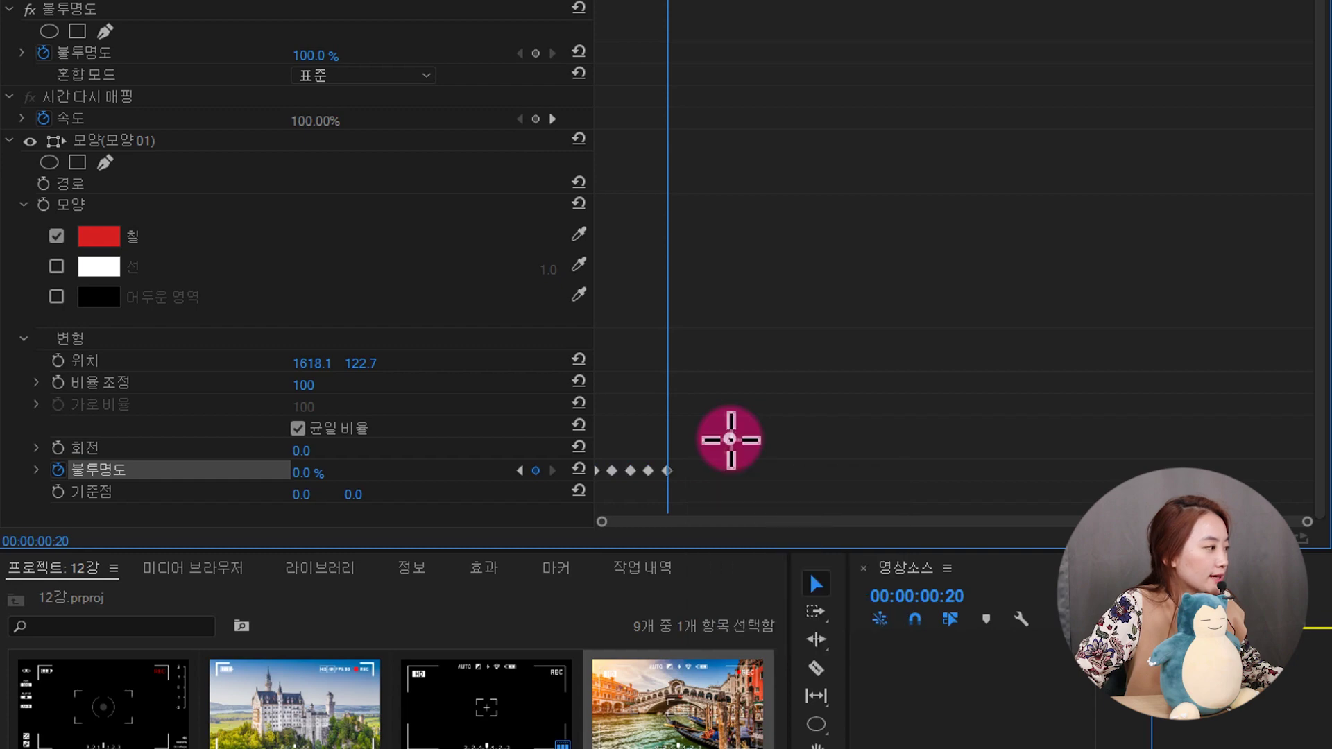
left_click_drag(764, 430, 550, 506)
key("ctrl+c")
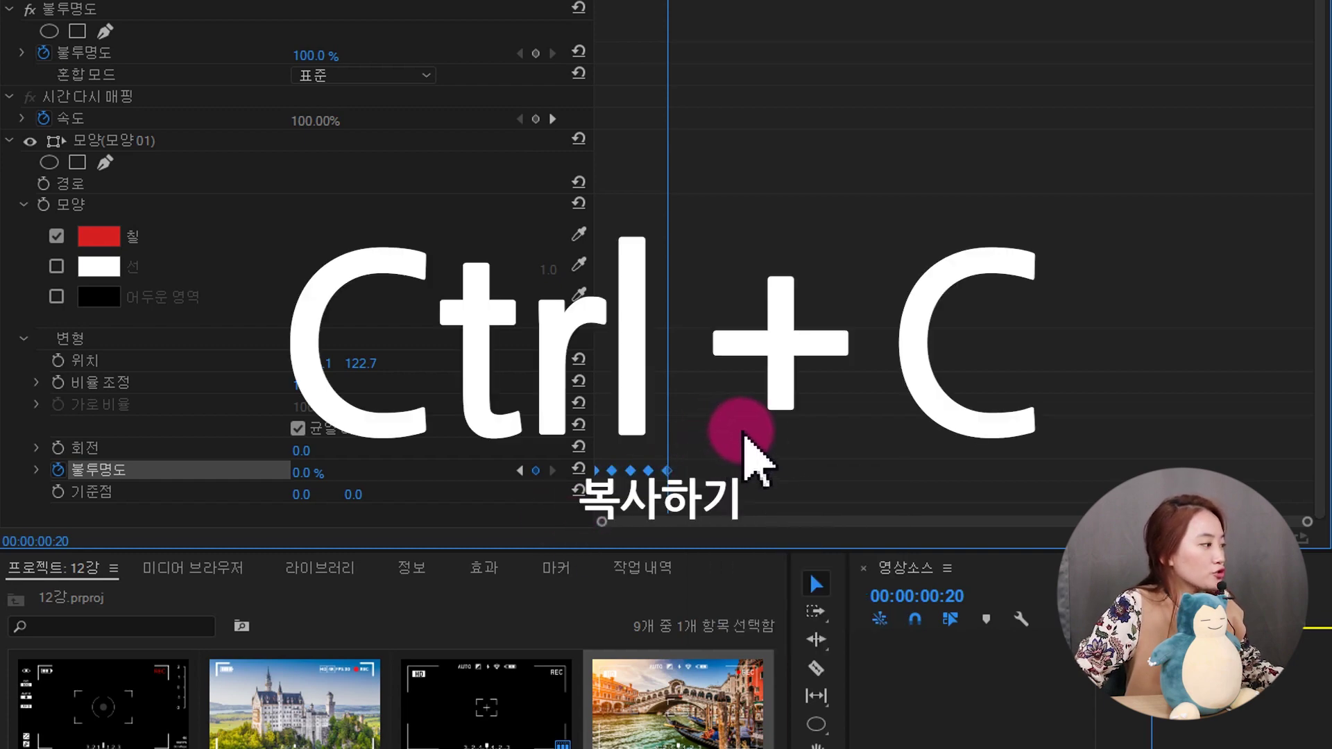
key("ctrl+v")
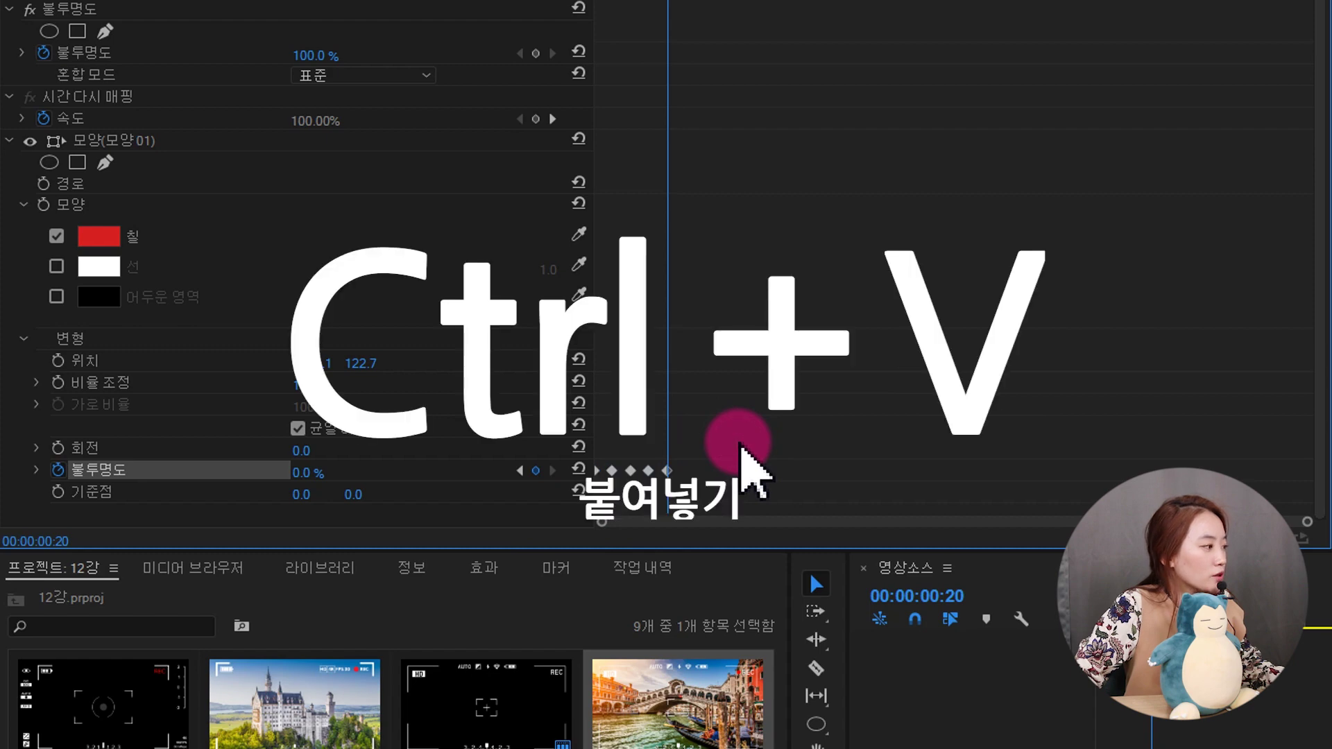
key("ctrl+v")
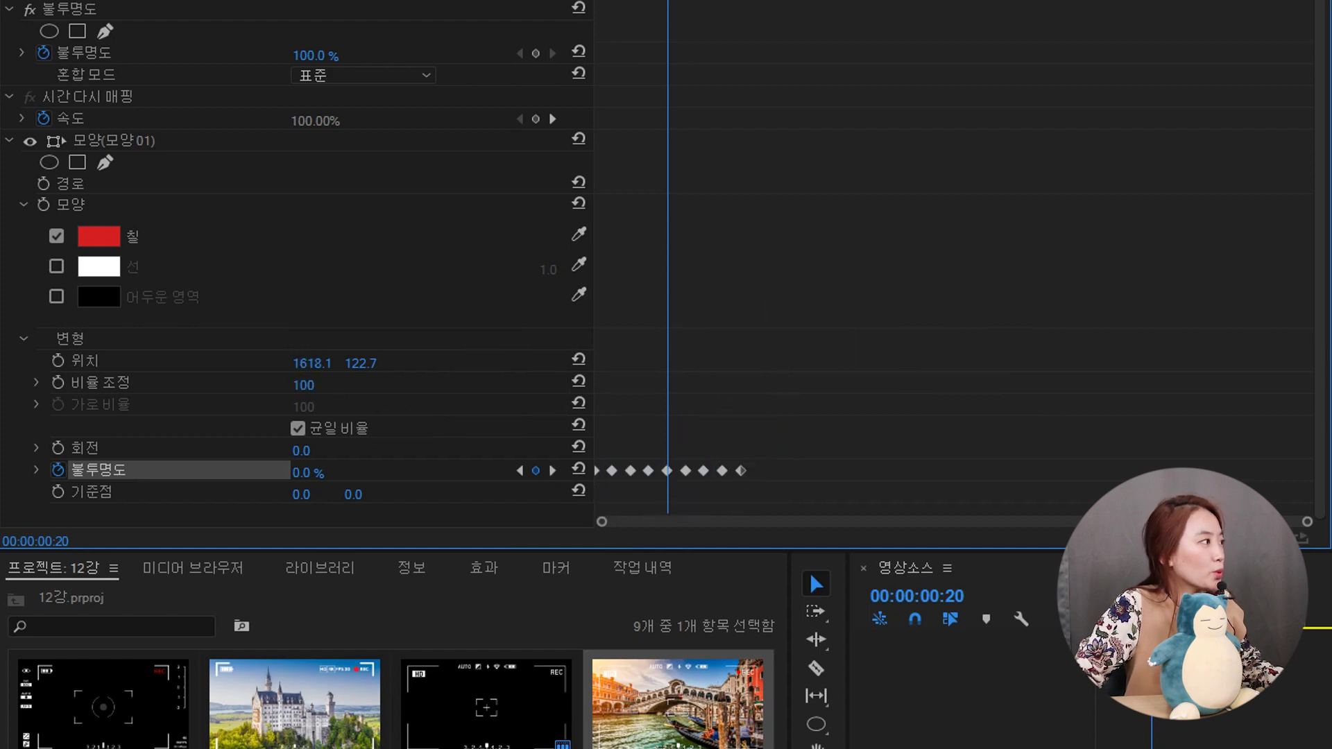
key("space")
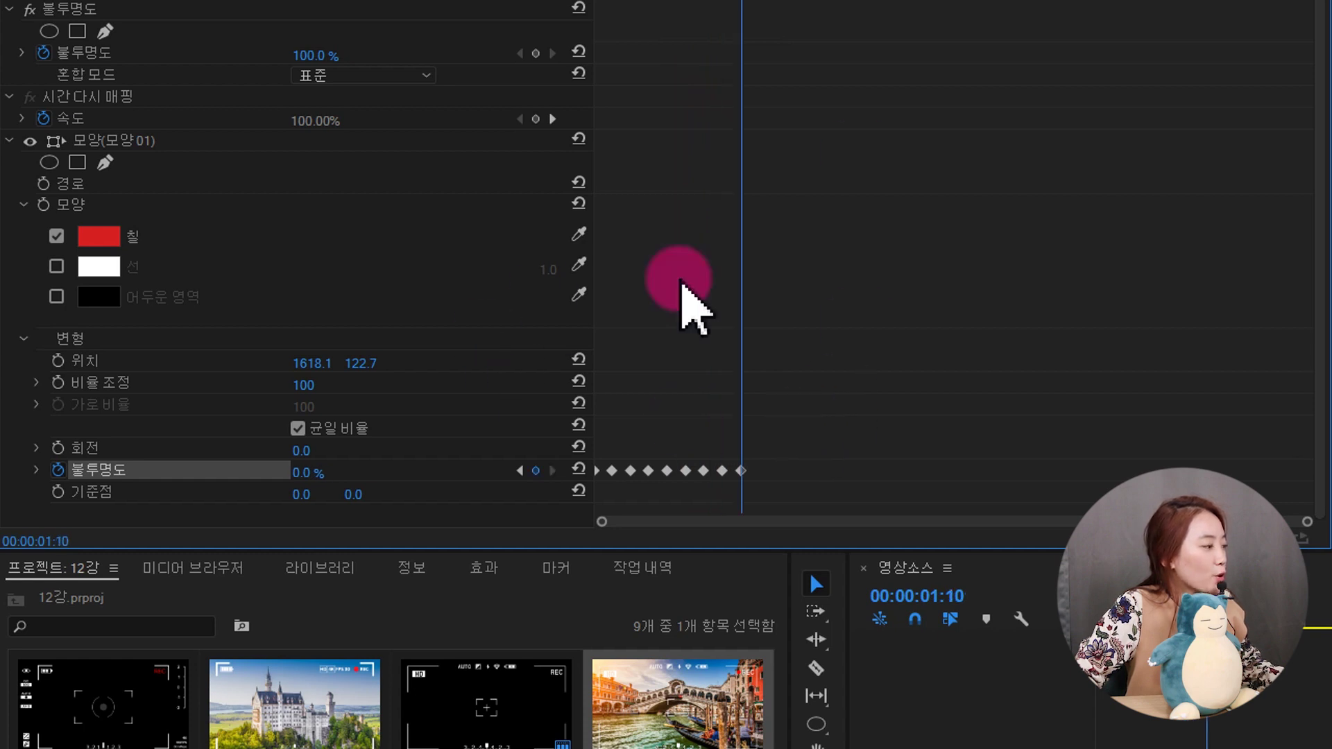
Step: Copy the expanded keyframe set and paste another blink cycle further along
left_click_drag(808, 448, 520, 506)
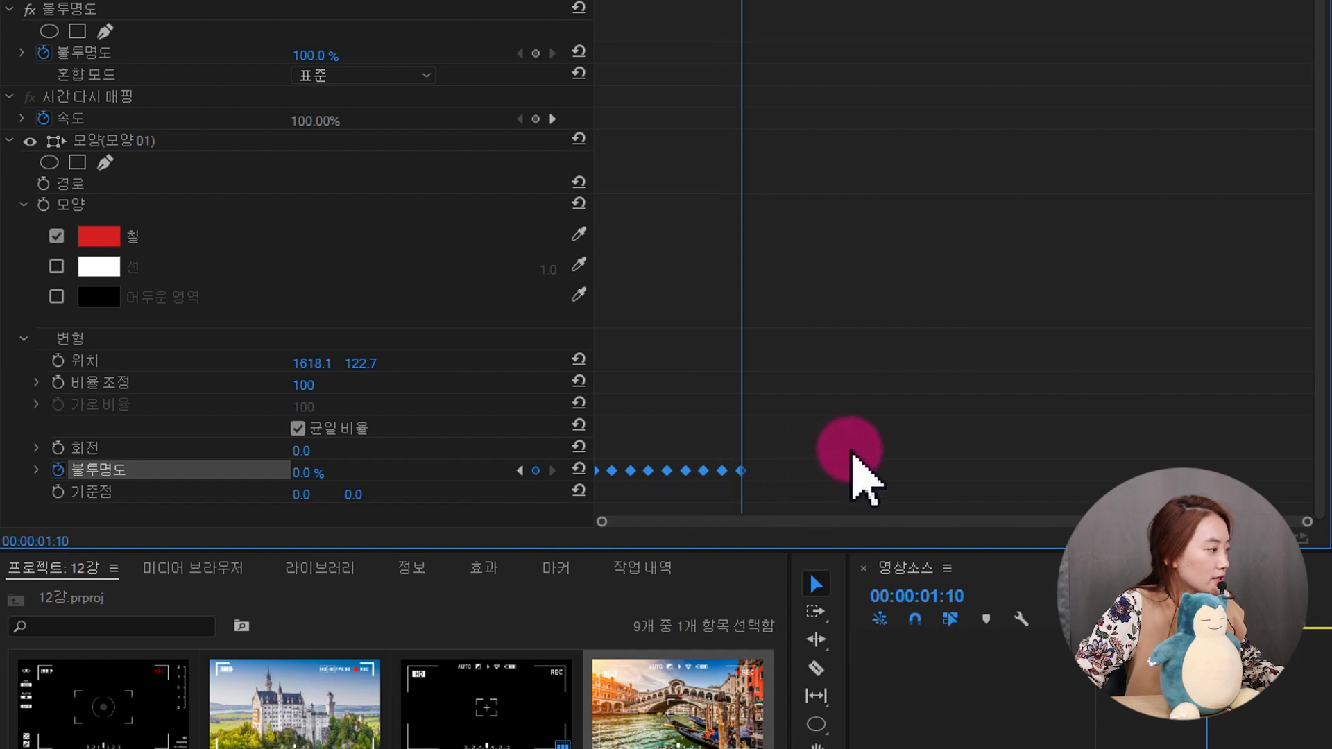
key("ctrl+c")
key("ctrl+v")
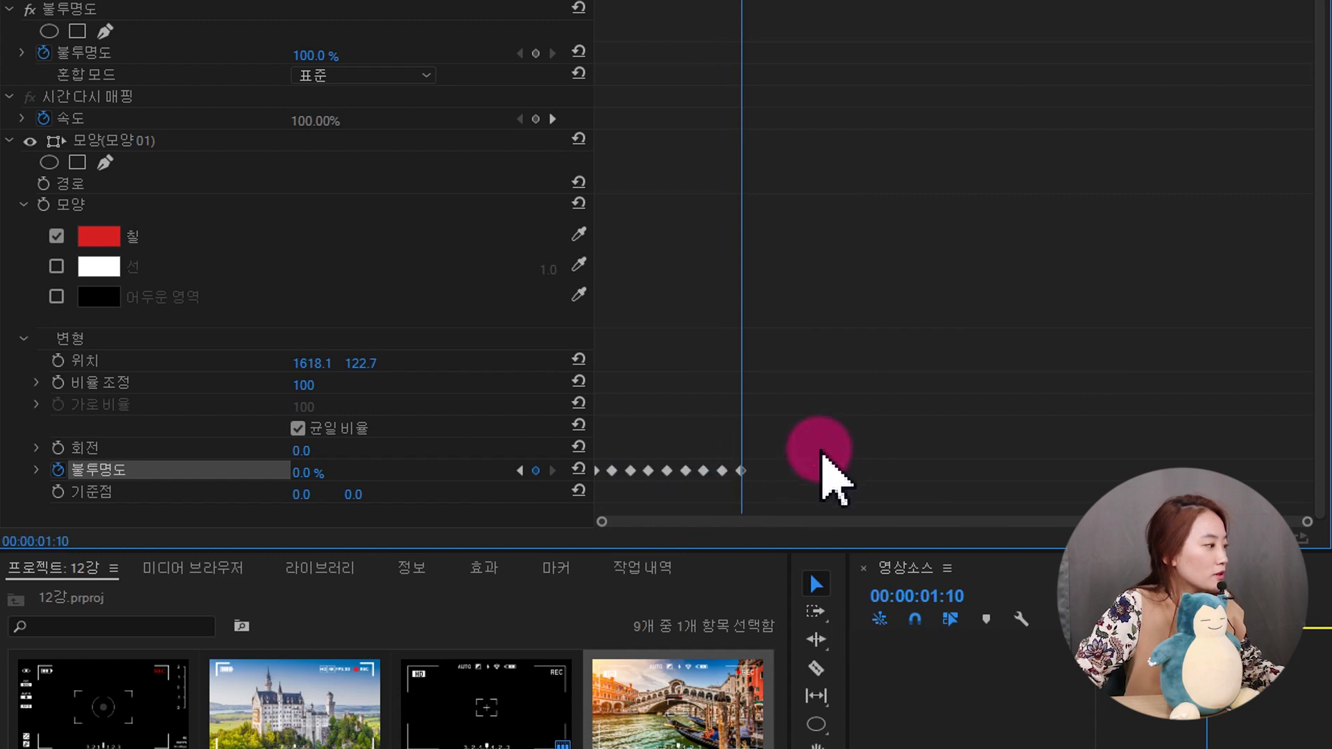
key("space")
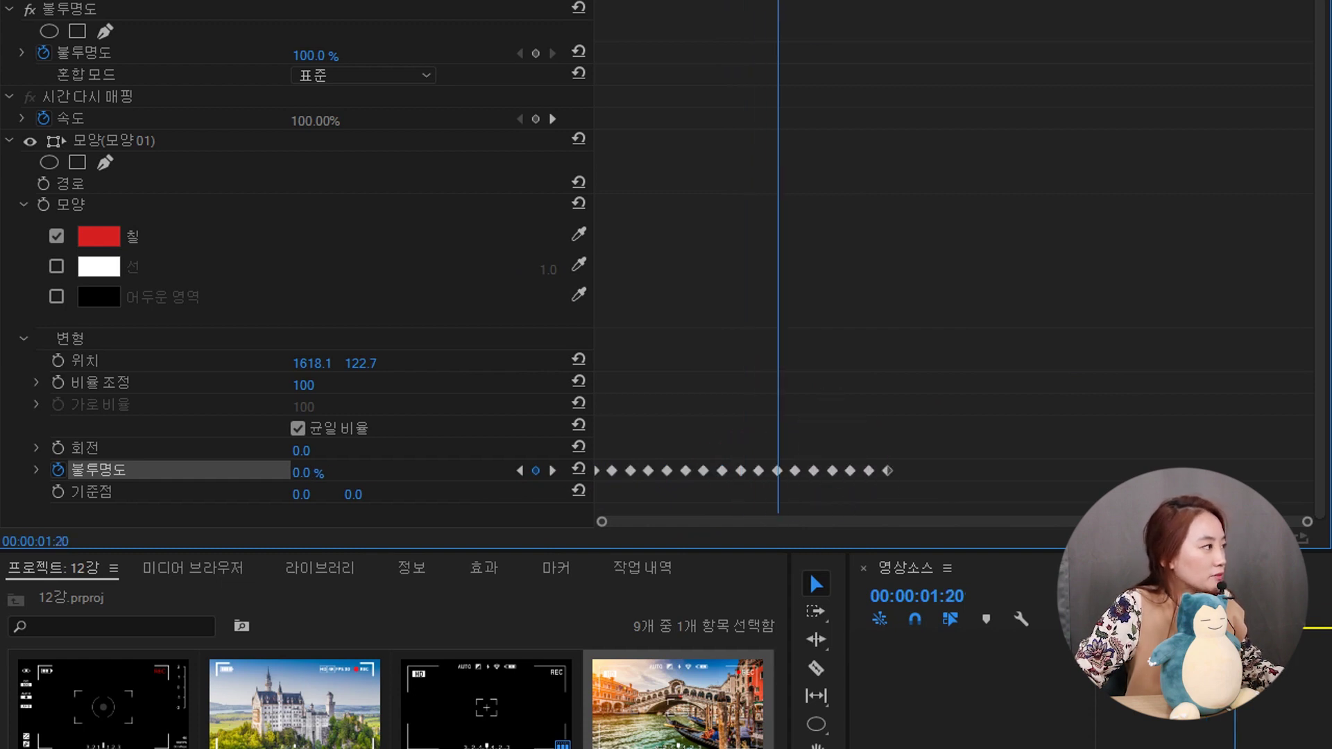
key("shift+Right")
key("shift+Right")
key("shift+Right")
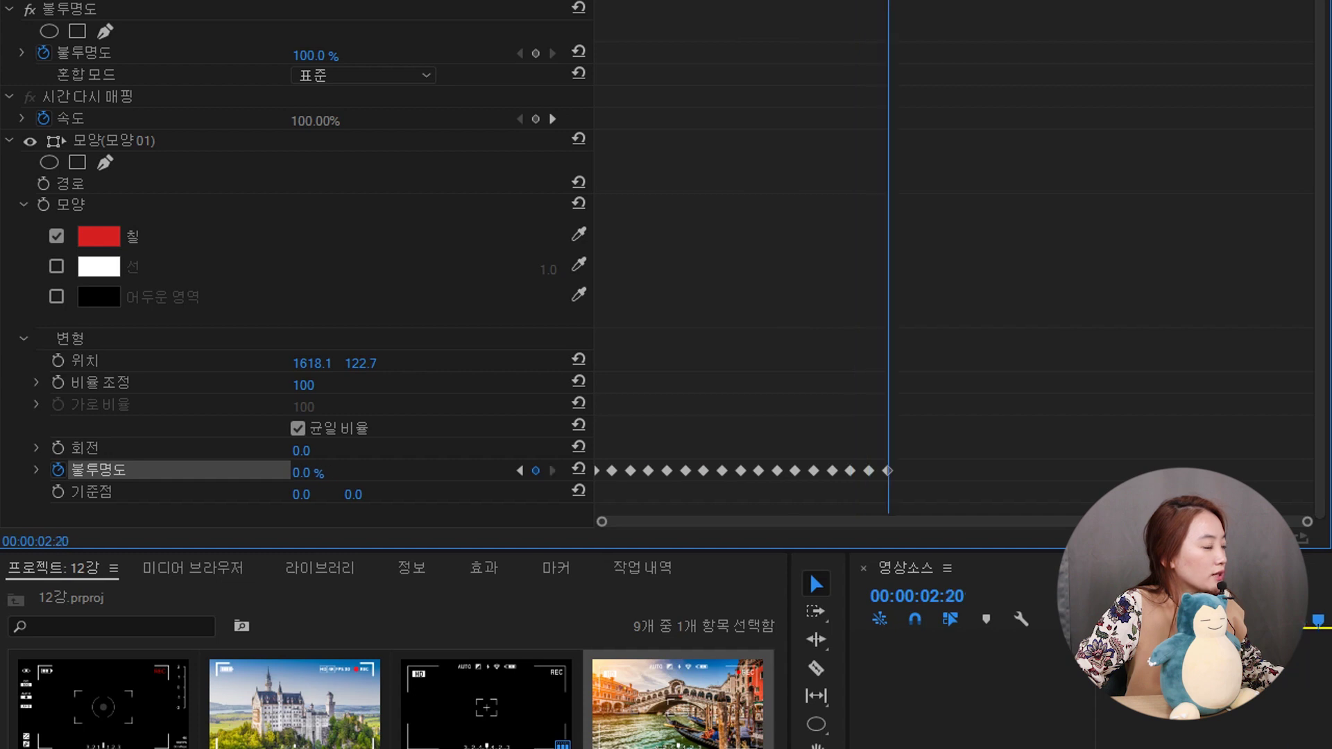
left_click(888, 470)
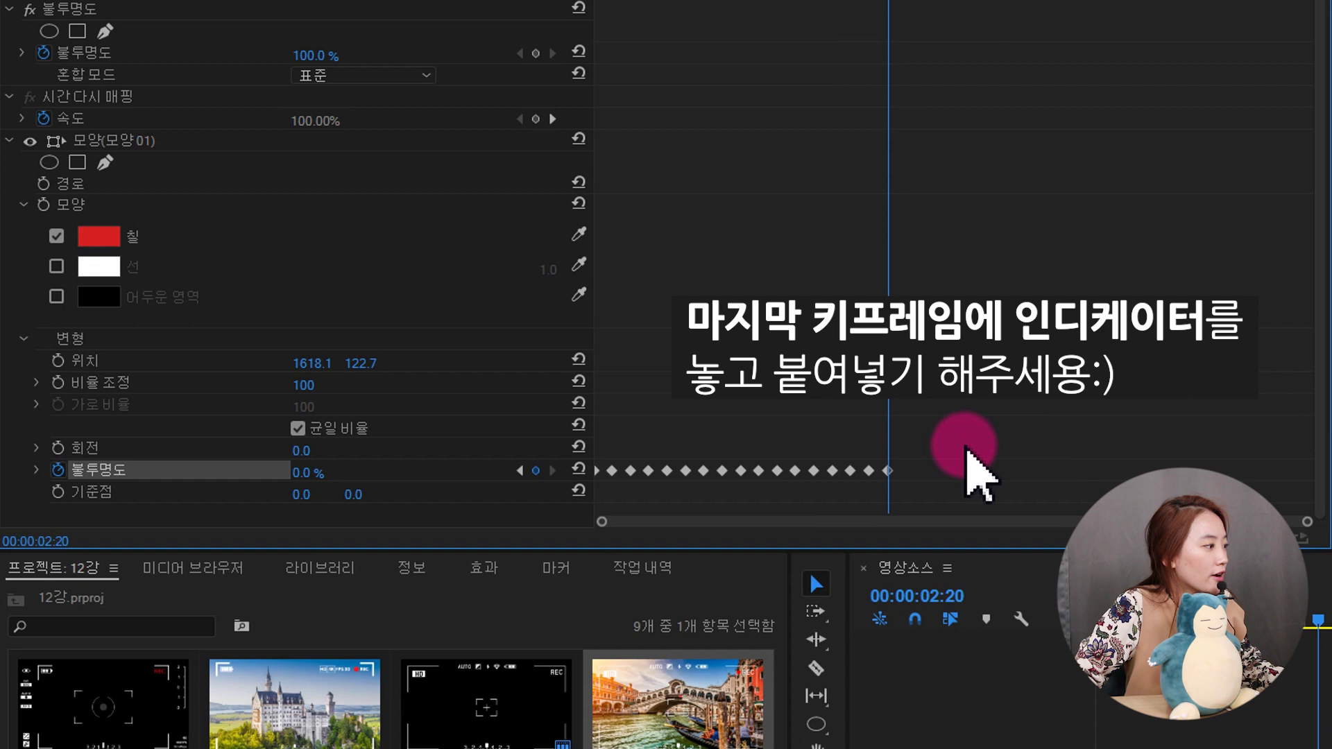
Step: Paste one more blink set after the last keyframe so blinking reaches the clip's end
left_click_drag(959, 426, 492, 548)
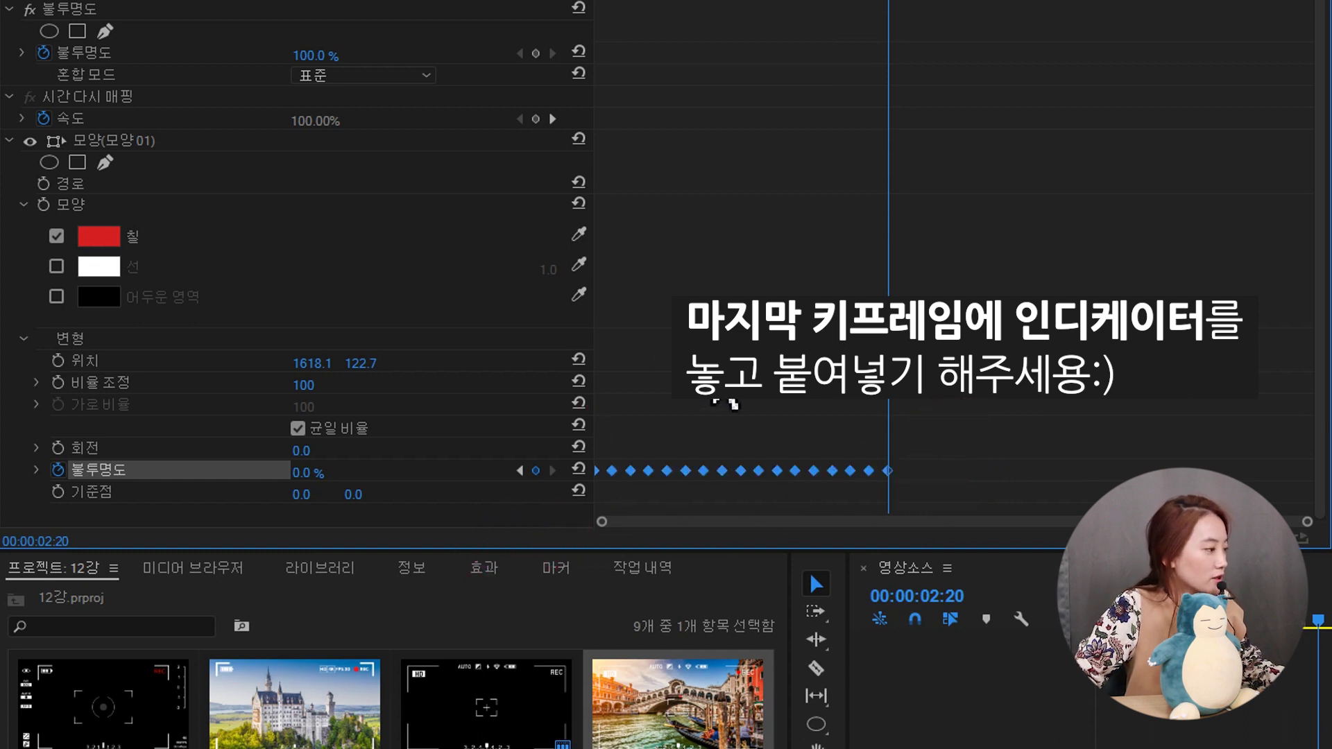
left_click(909, 420)
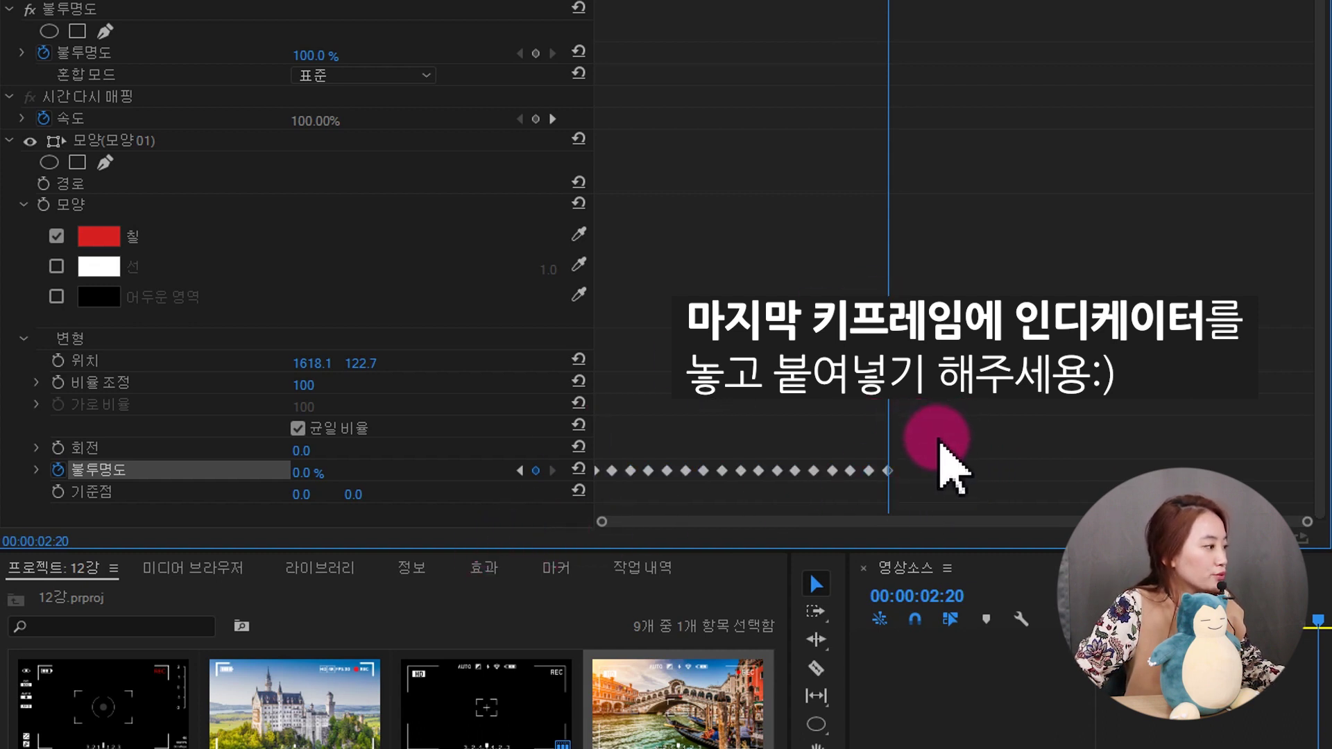
key("ctrl+v")
left_click(972, 1)
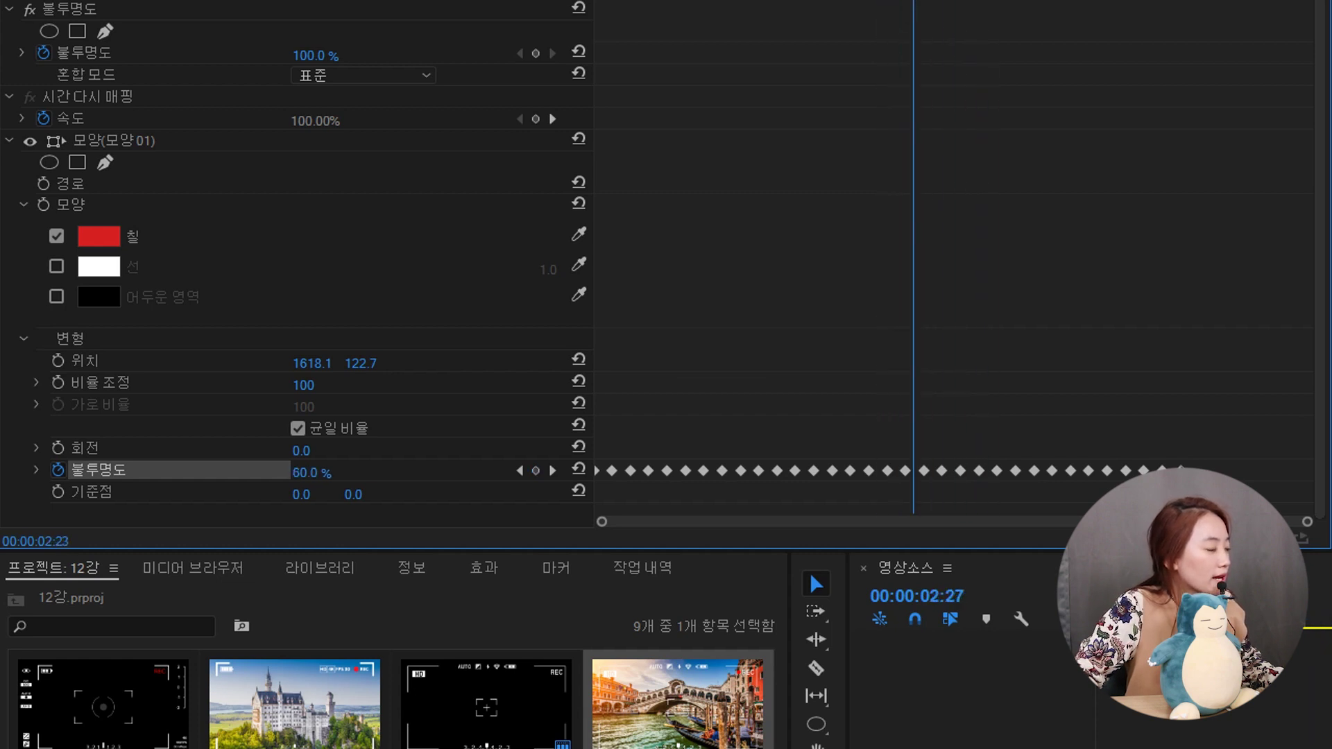
left_click_drag(913, 1, 997, 0)
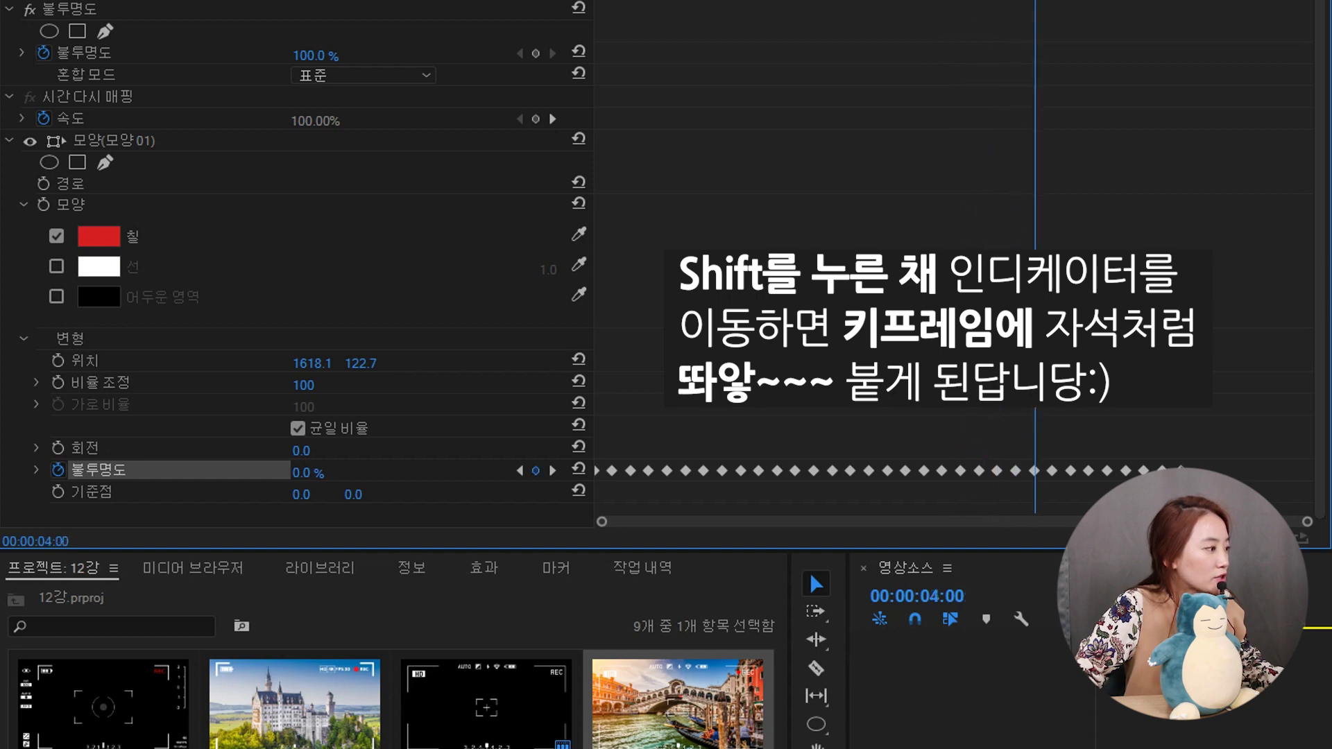
left_click_drag(1034, 1, 1088, 1)
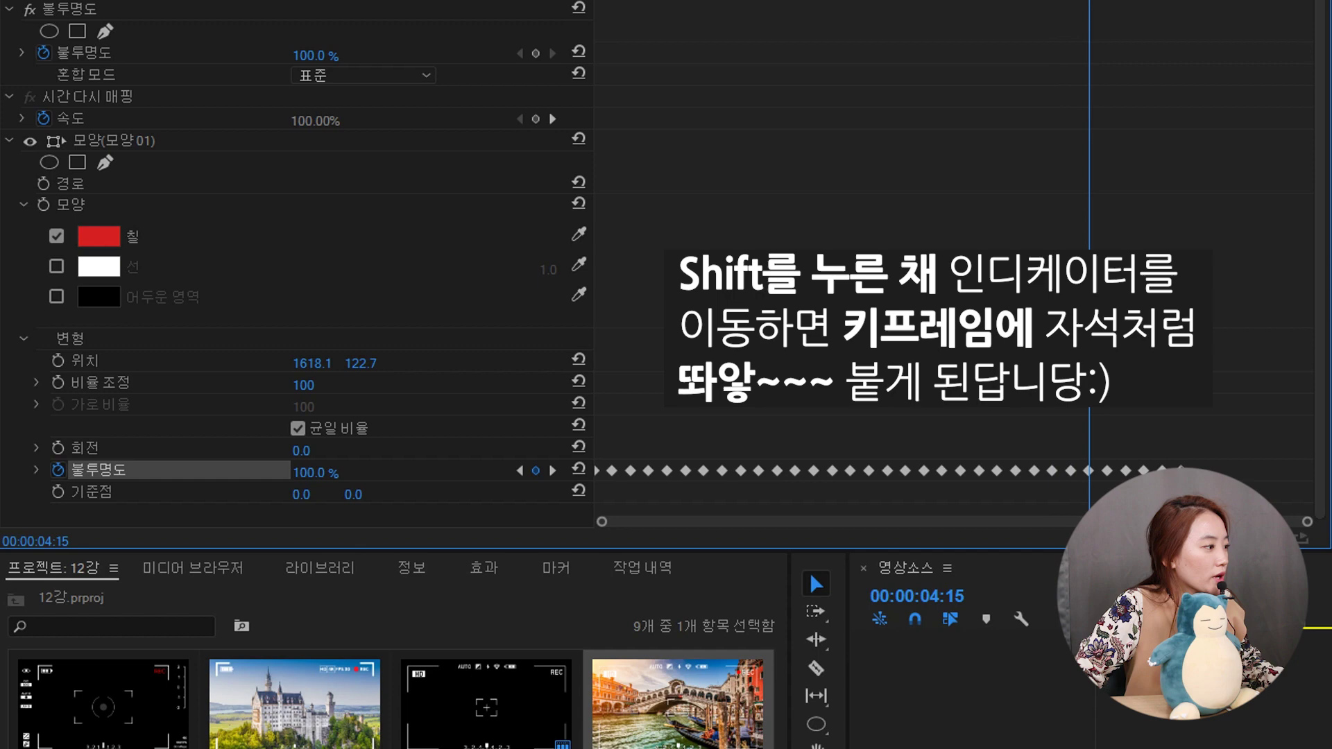
left_click_drag(1127, 0, 1182, 1)
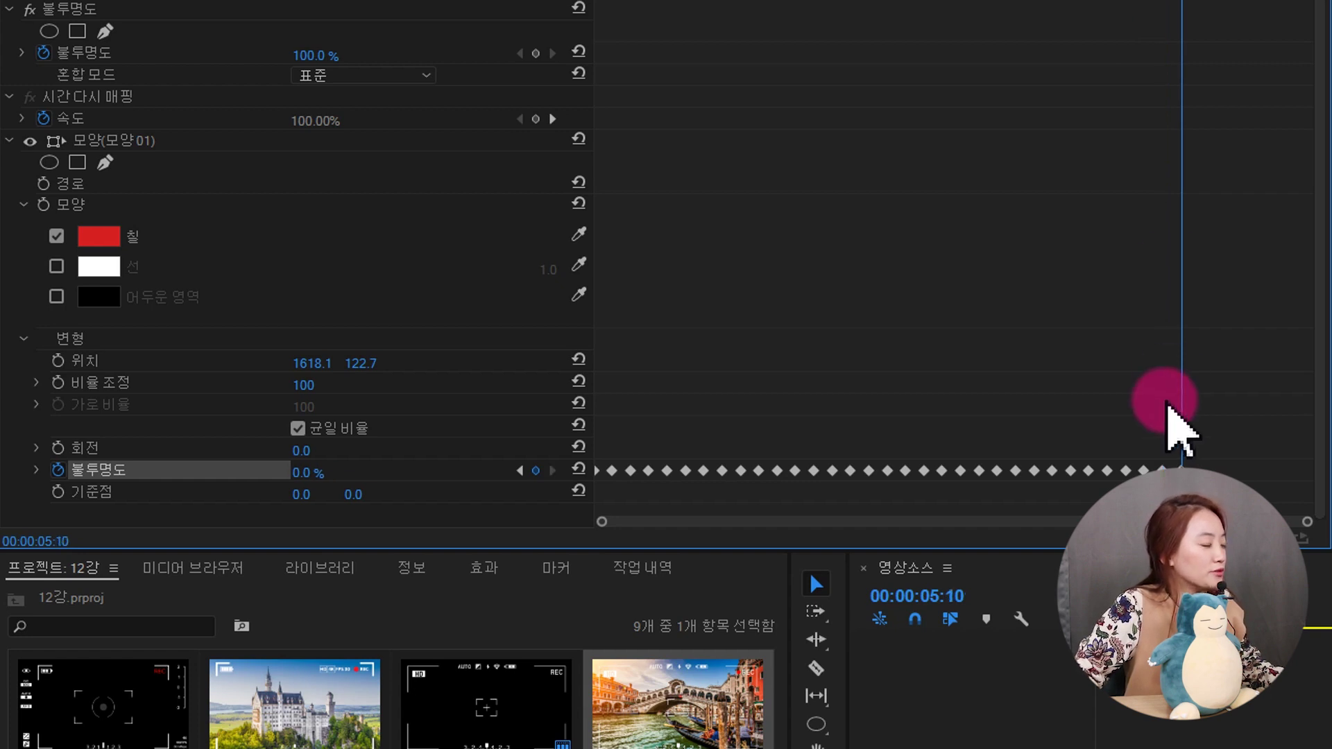
mouse_move(1226, 424)
left_mouse_down()
mouse_move(1078, 485)
mouse_move(854, 490)
left_mouse_up()
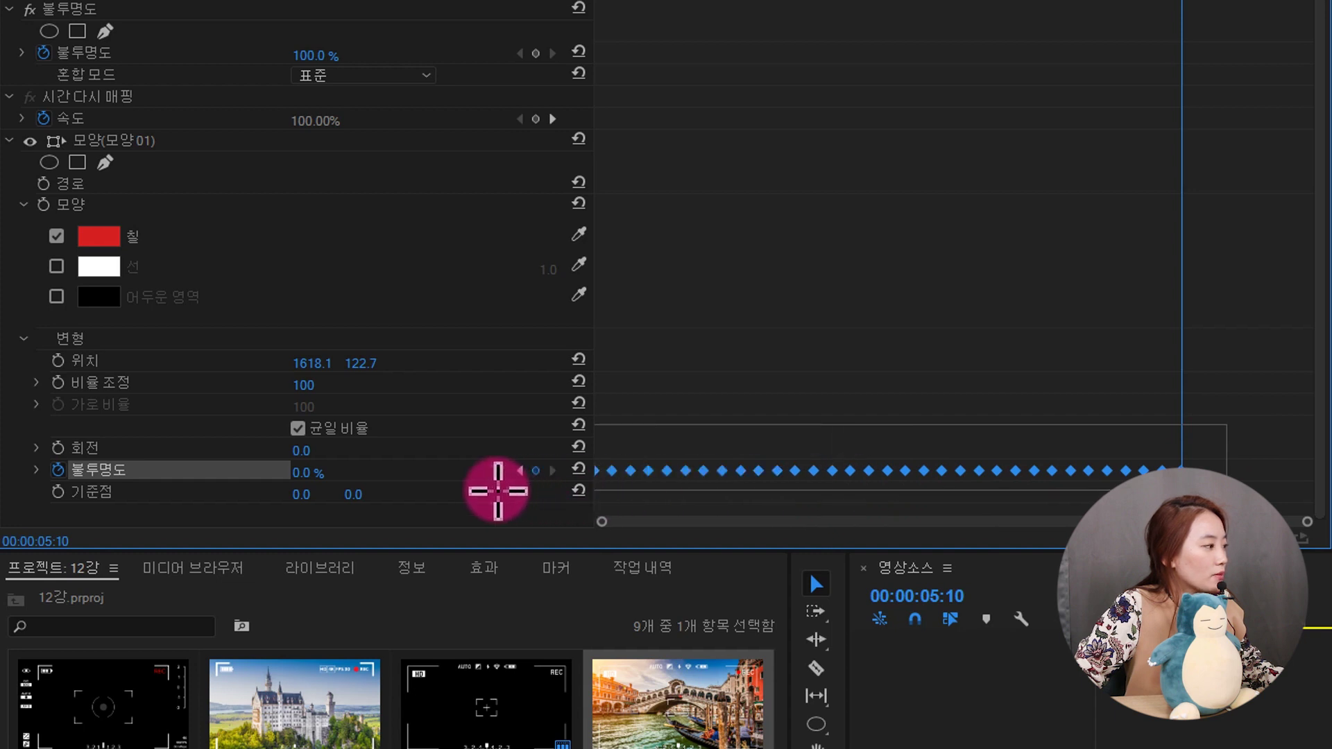
left_click_drag(854, 490, 489, 487)
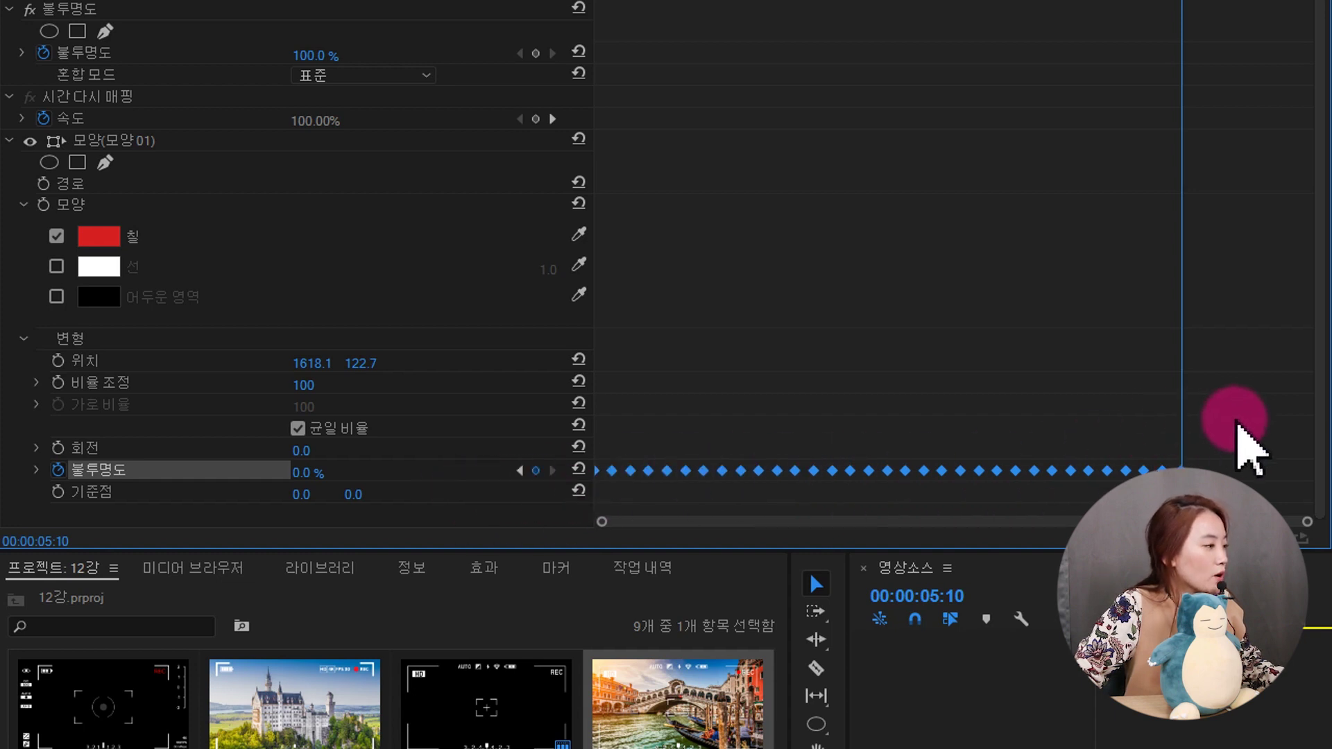
left_click(1223, 433)
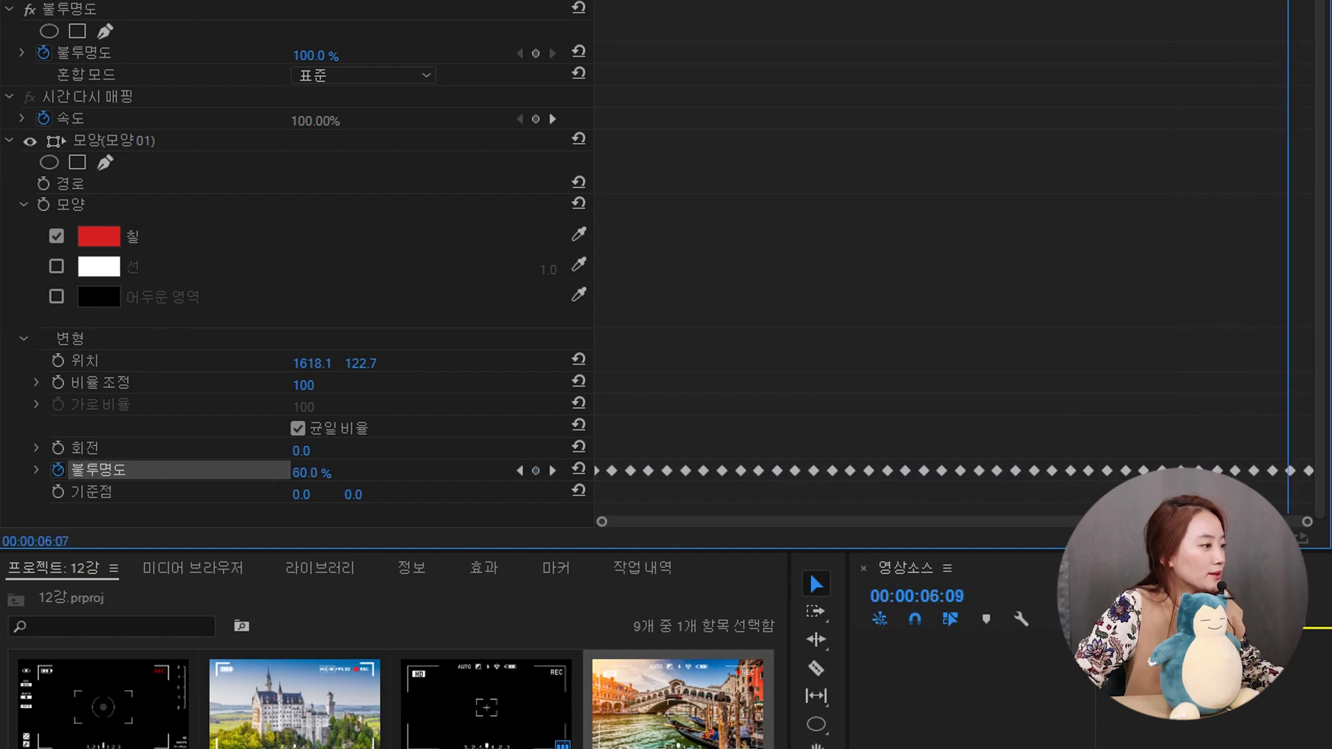
mouse_move(588, 71)
left_mouse_down()
mouse_move(626, 88)
mouse_move(435, 127)
mouse_move(516, 152)
left_mouse_up()
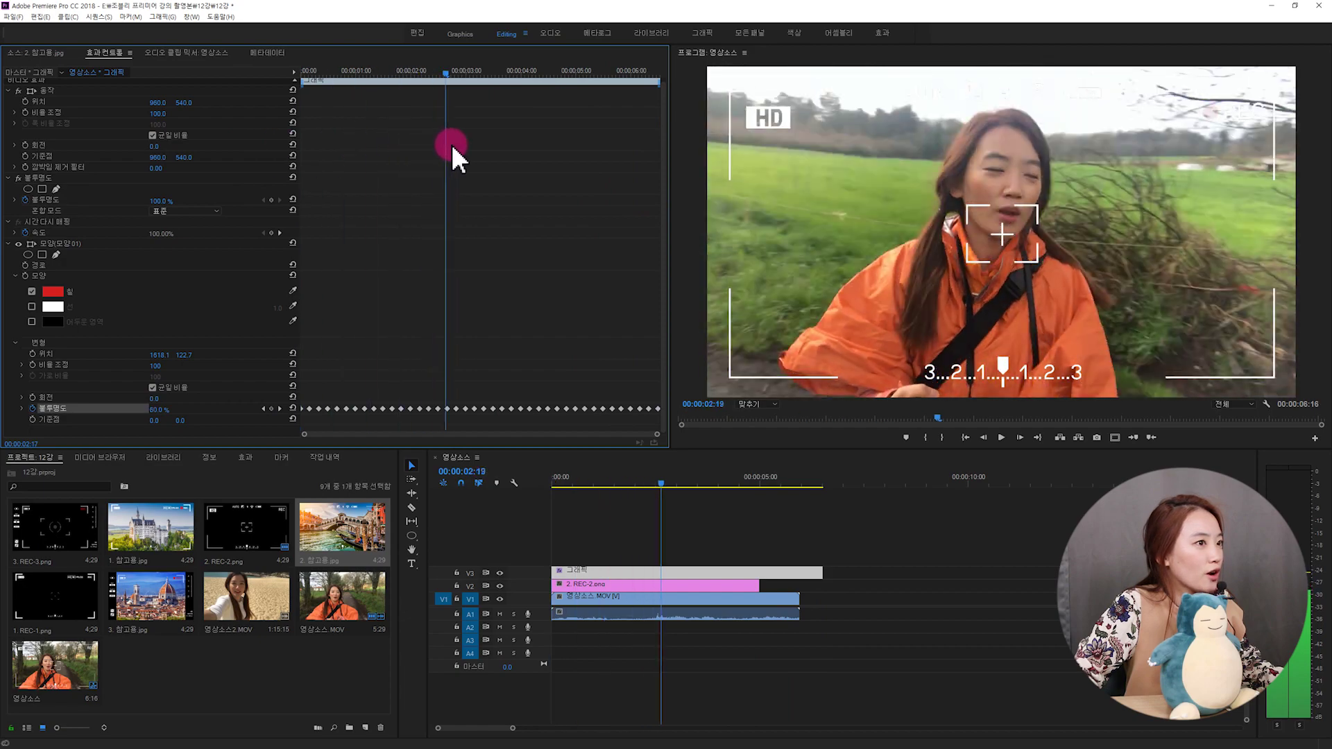
left_click_drag(514, 149, 285, 187)
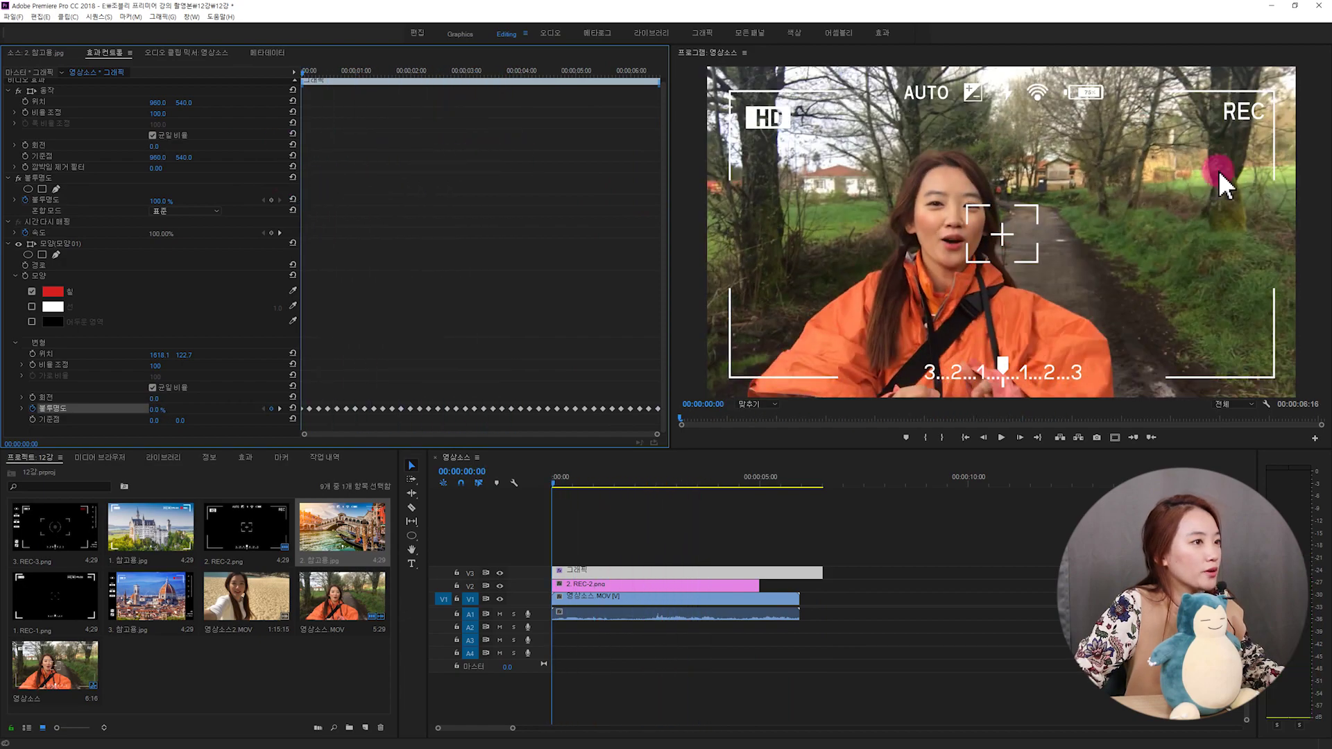
key("space")
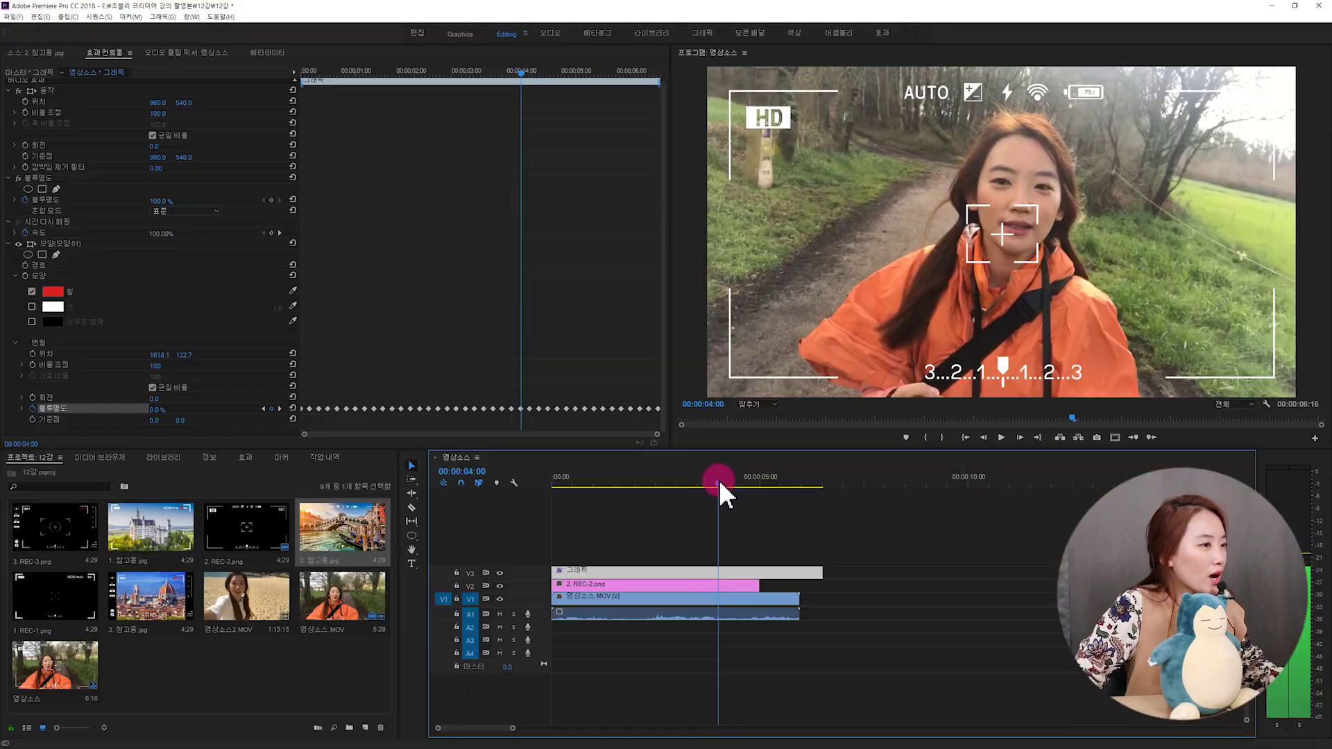
mouse_move(742, 482)
left_mouse_down()
mouse_move(656, 514)
mouse_move(581, 517)
left_mouse_up()
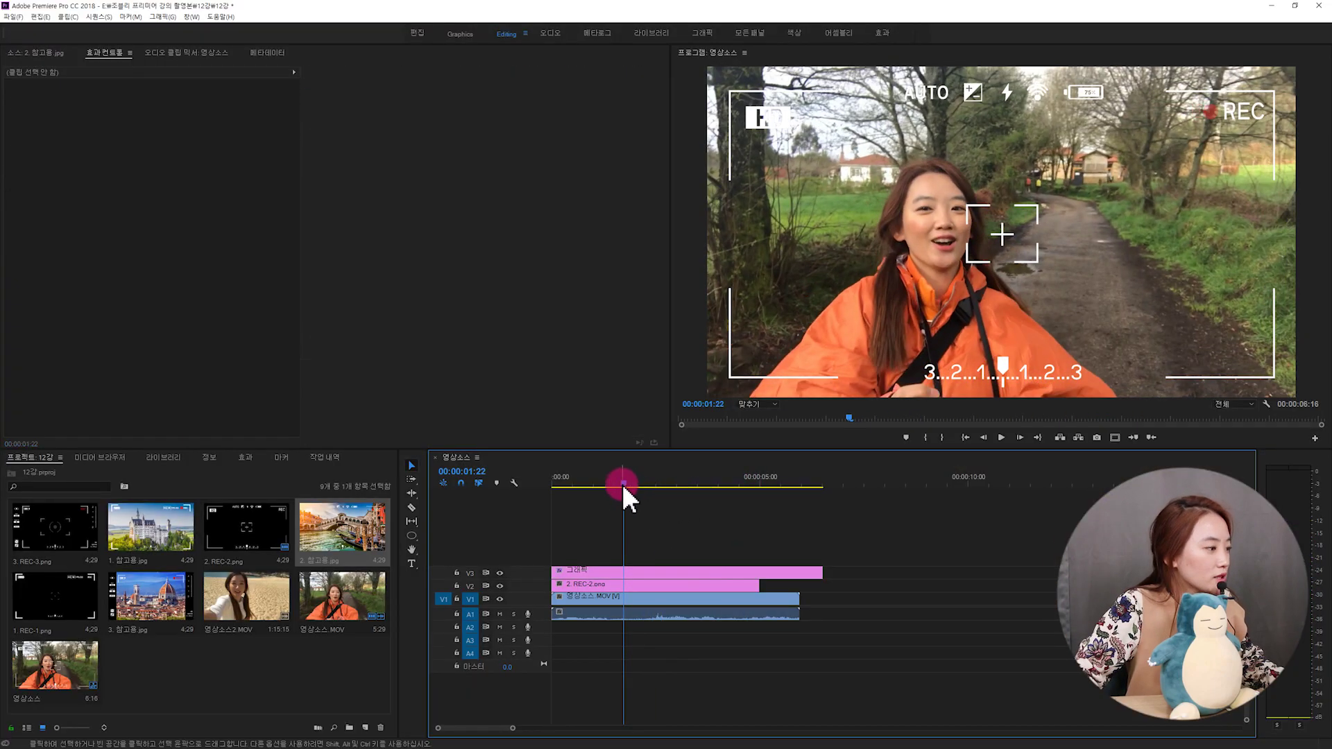
left_click(624, 497)
key("space")
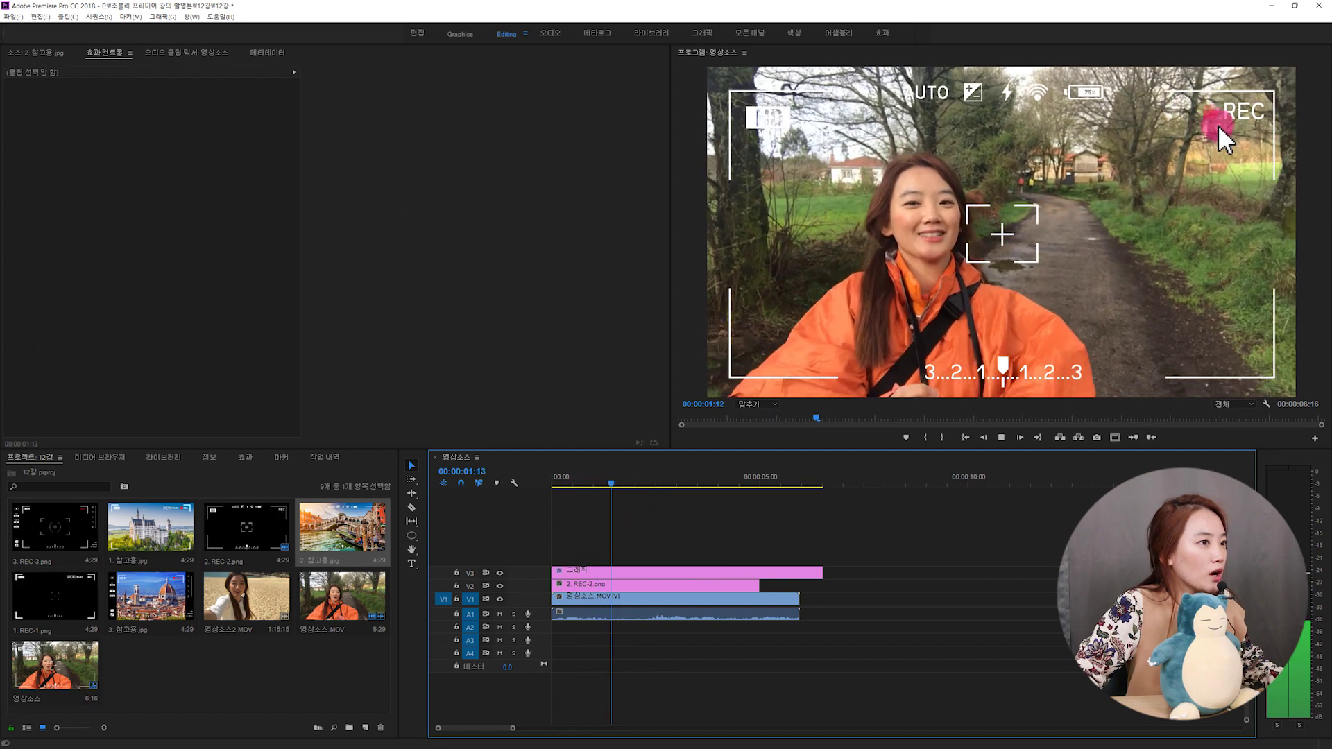
left_click(816, 491)
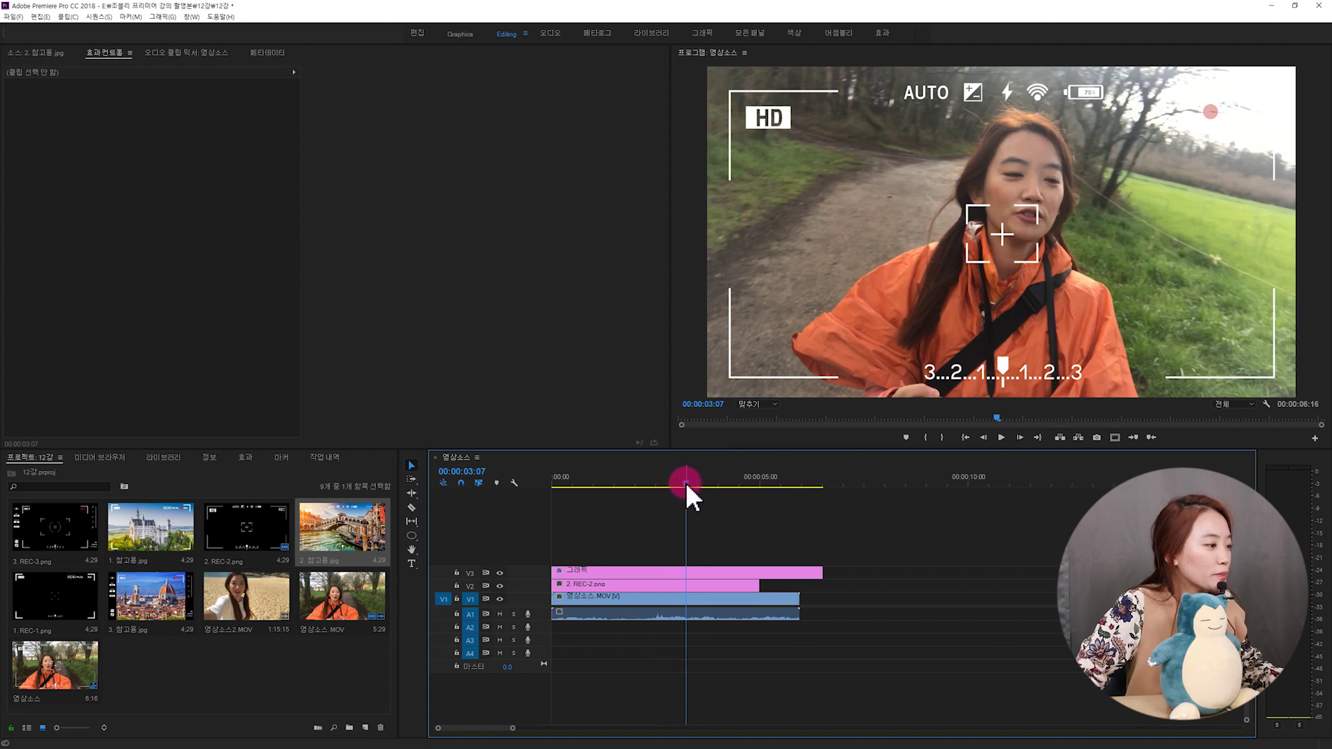
left_click_drag(692, 480, 687, 493)
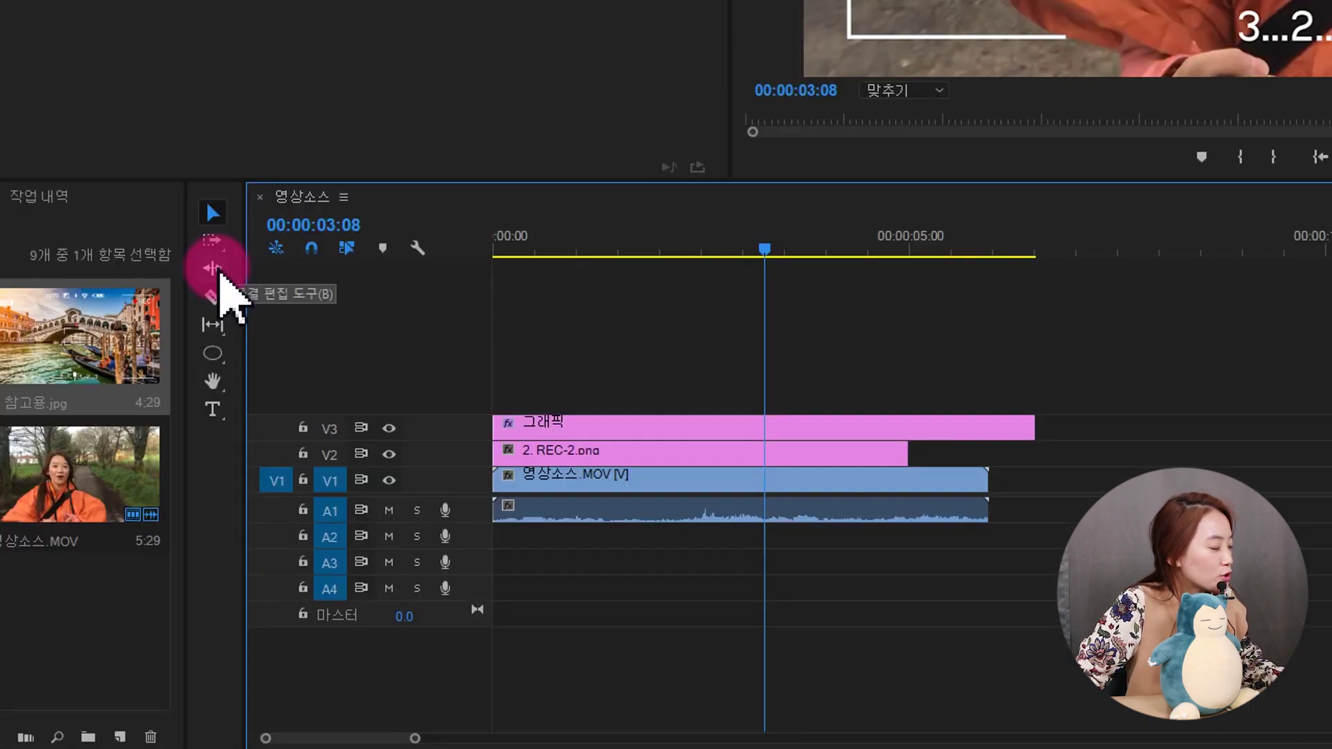
Step: Rate-stretch the V3 graphic clip to 77.47% speed and play it back
left_click(417, 493)
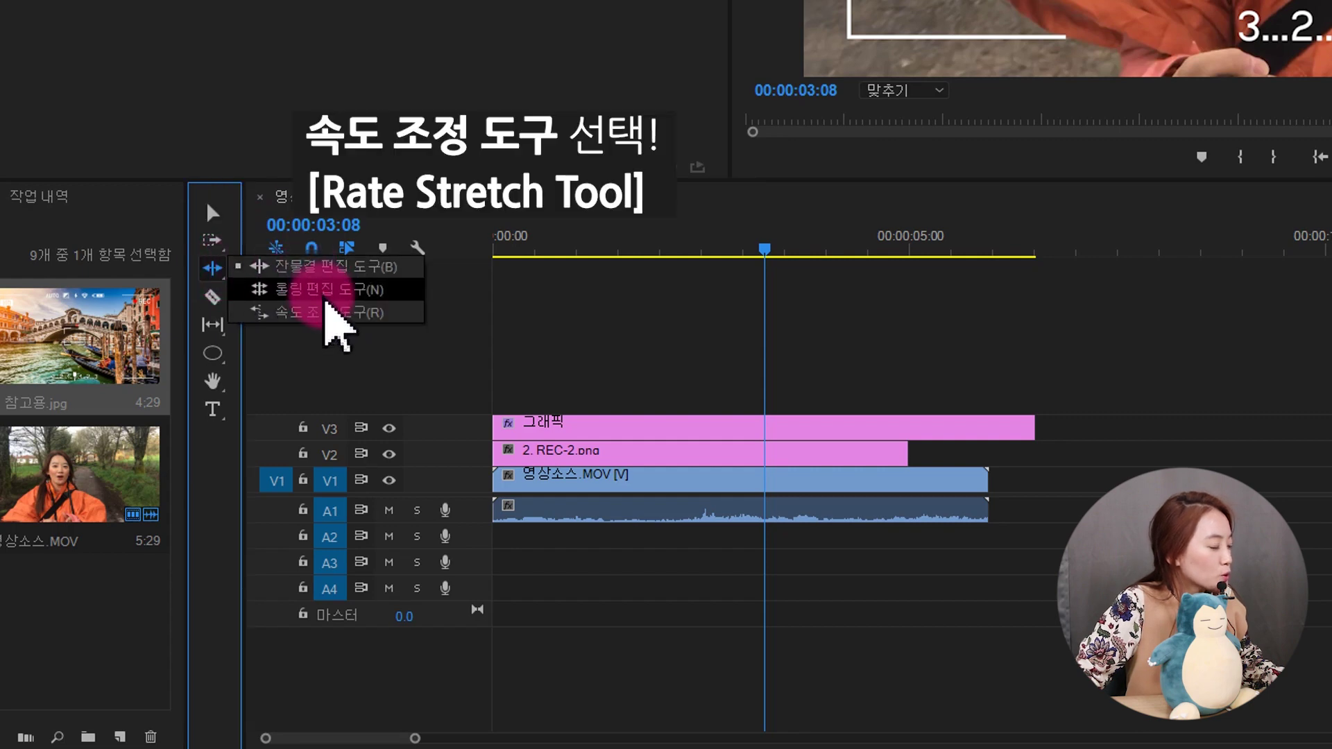
left_click_drag(269, 265, 334, 315)
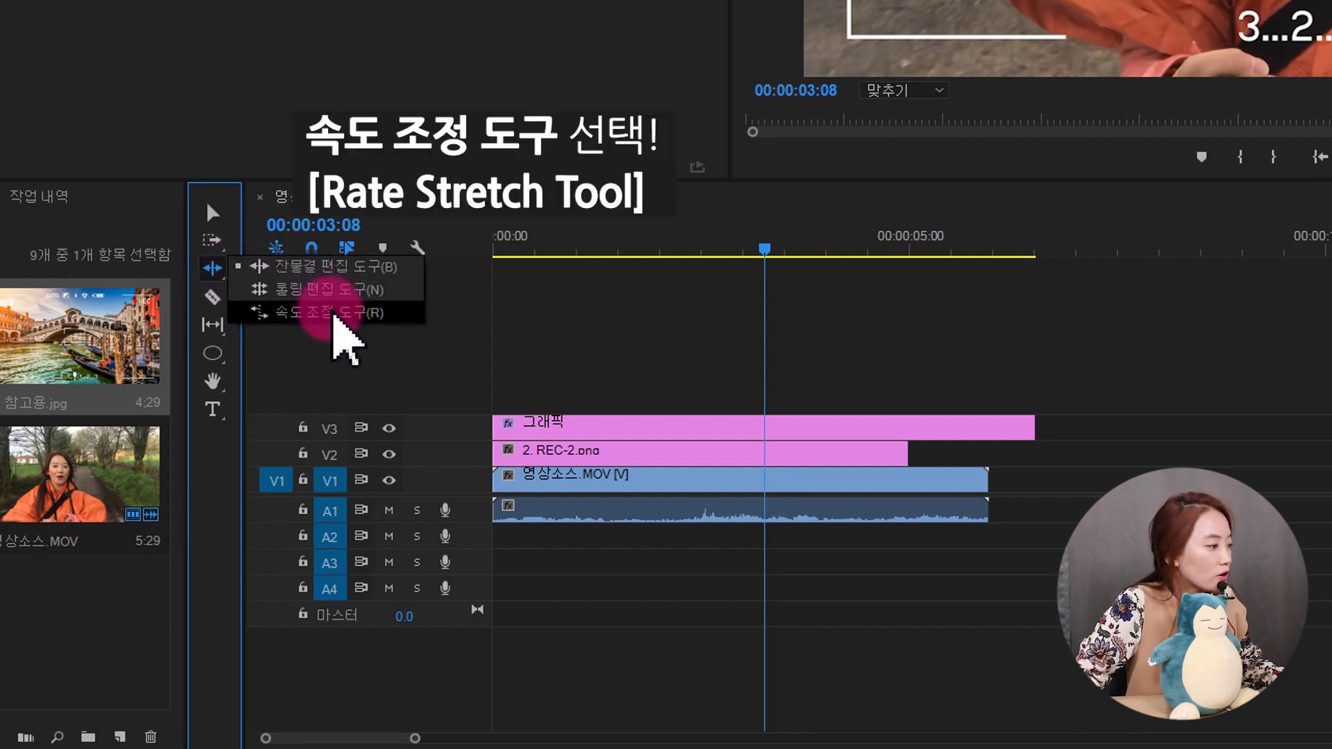
left_click_drag(334, 316, 334, 315)
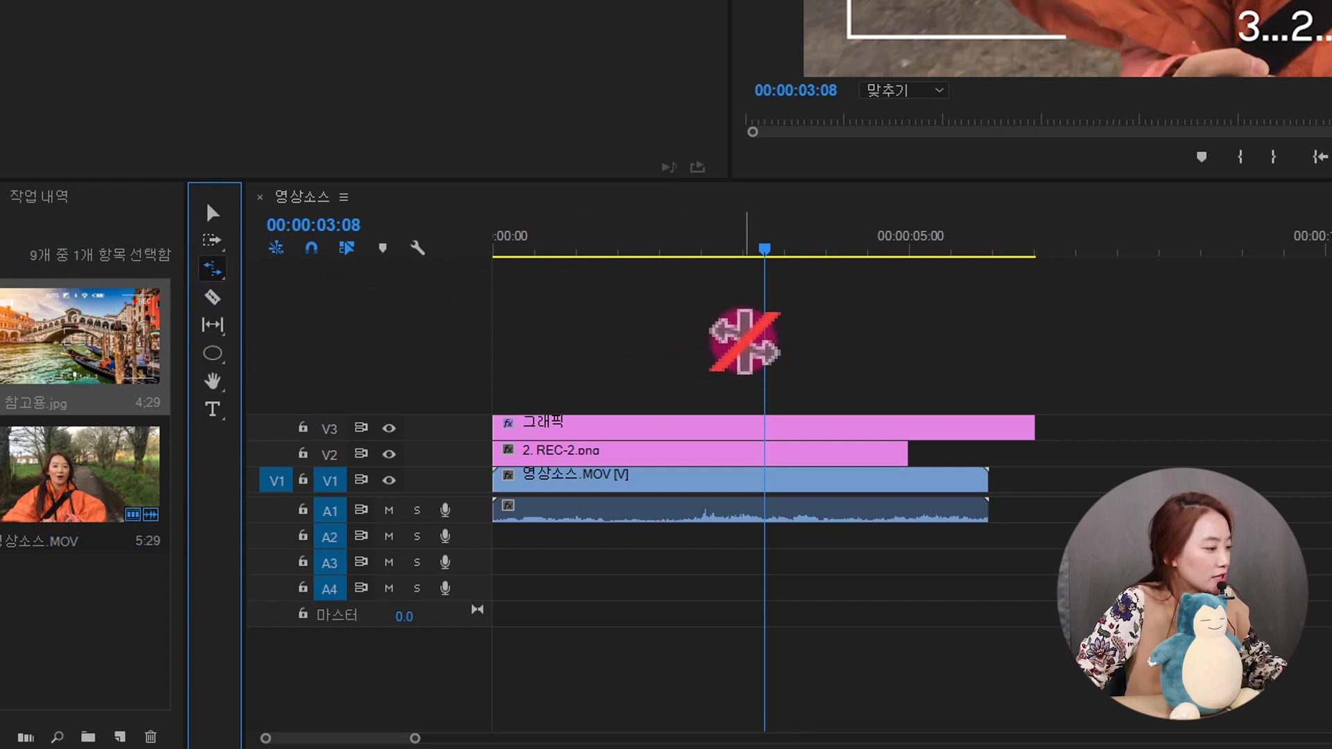
left_click_drag(1031, 430, 1187, 428)
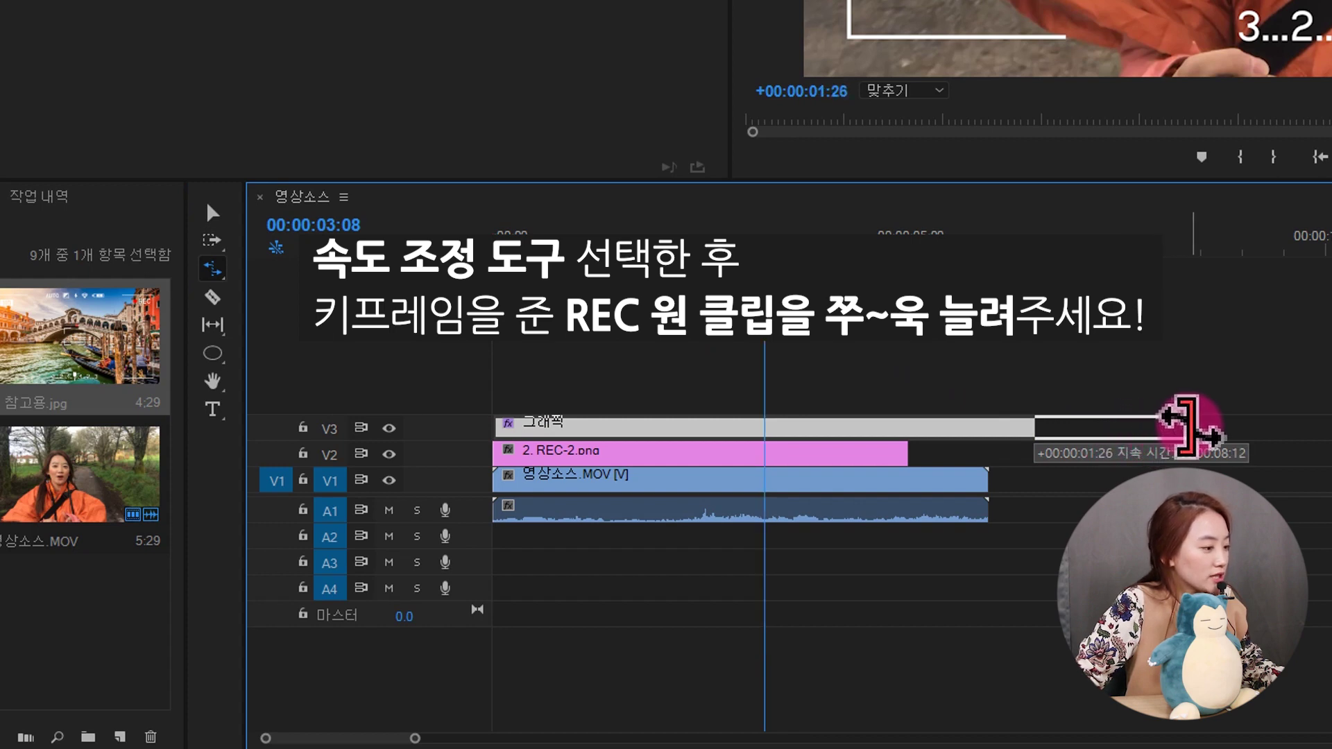
left_click_drag(1188, 428, 1192, 428)
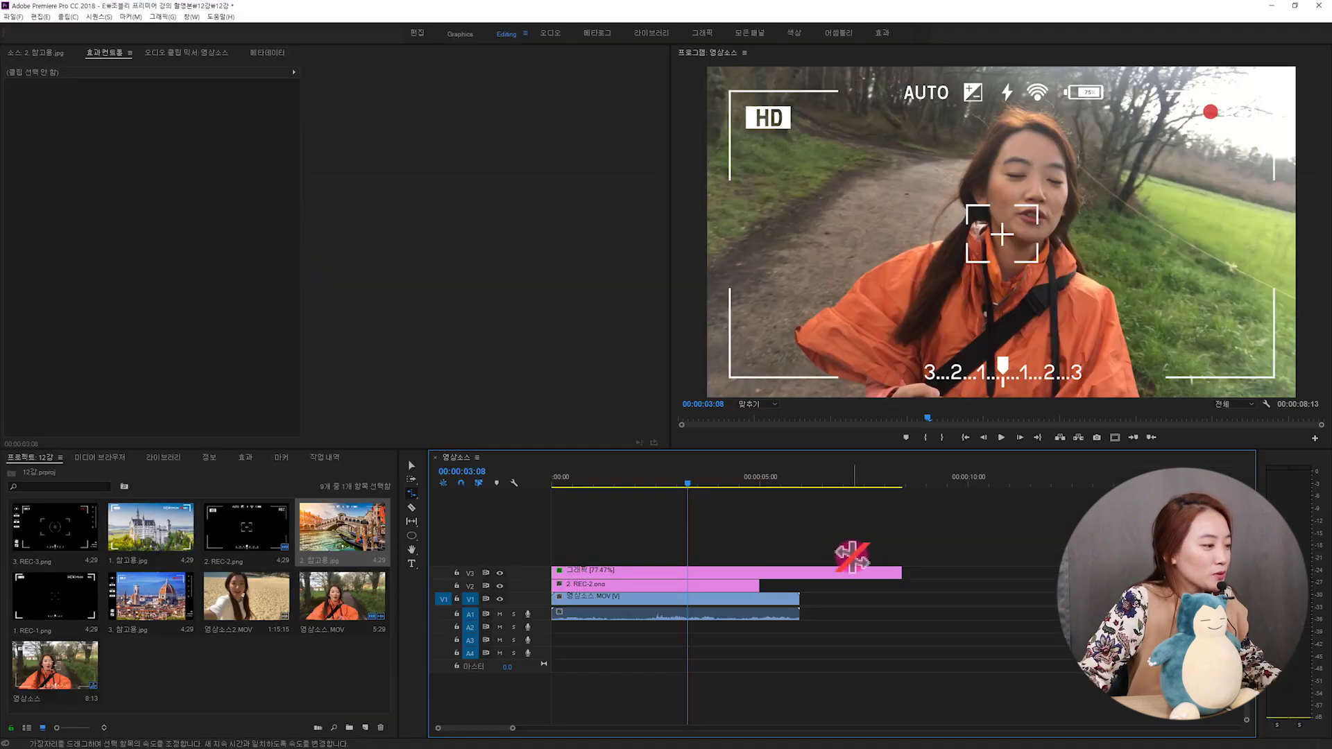
key("space")
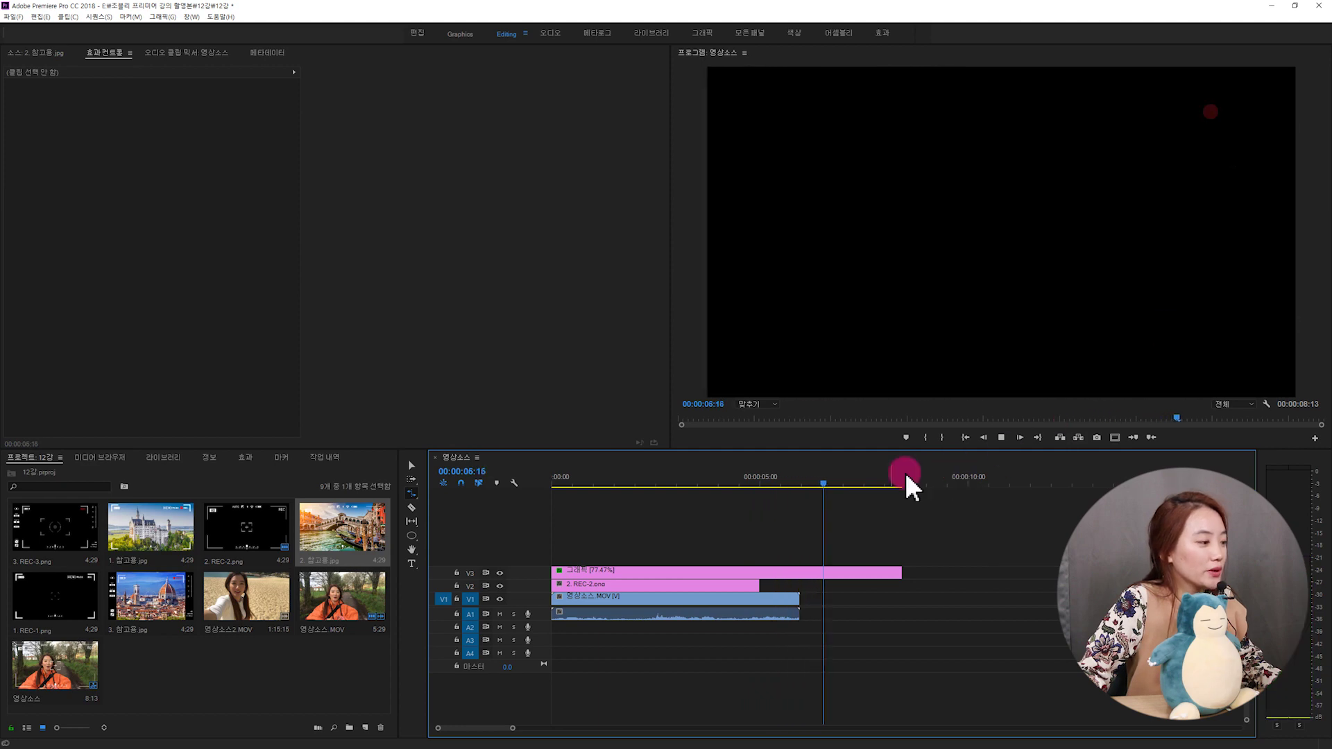
left_click(727, 480)
left_click_drag(726, 480, 675, 482)
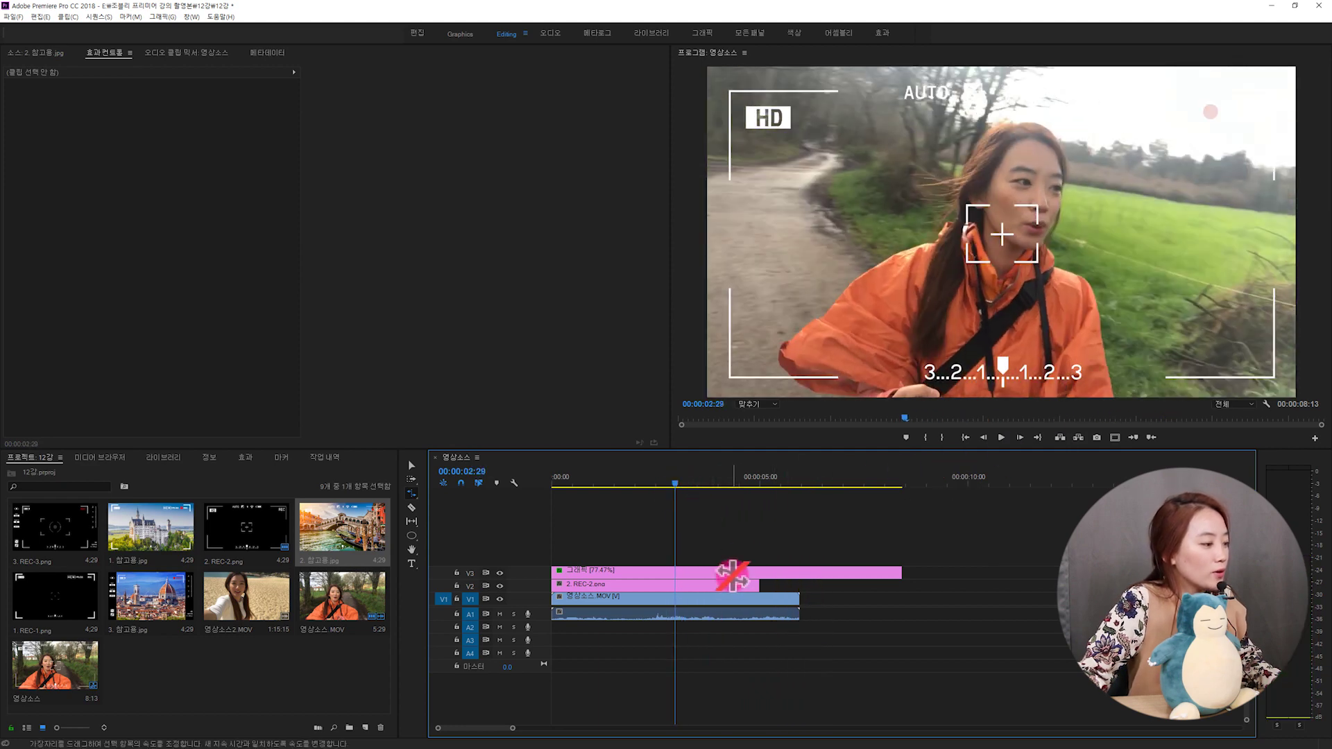
left_click(733, 572)
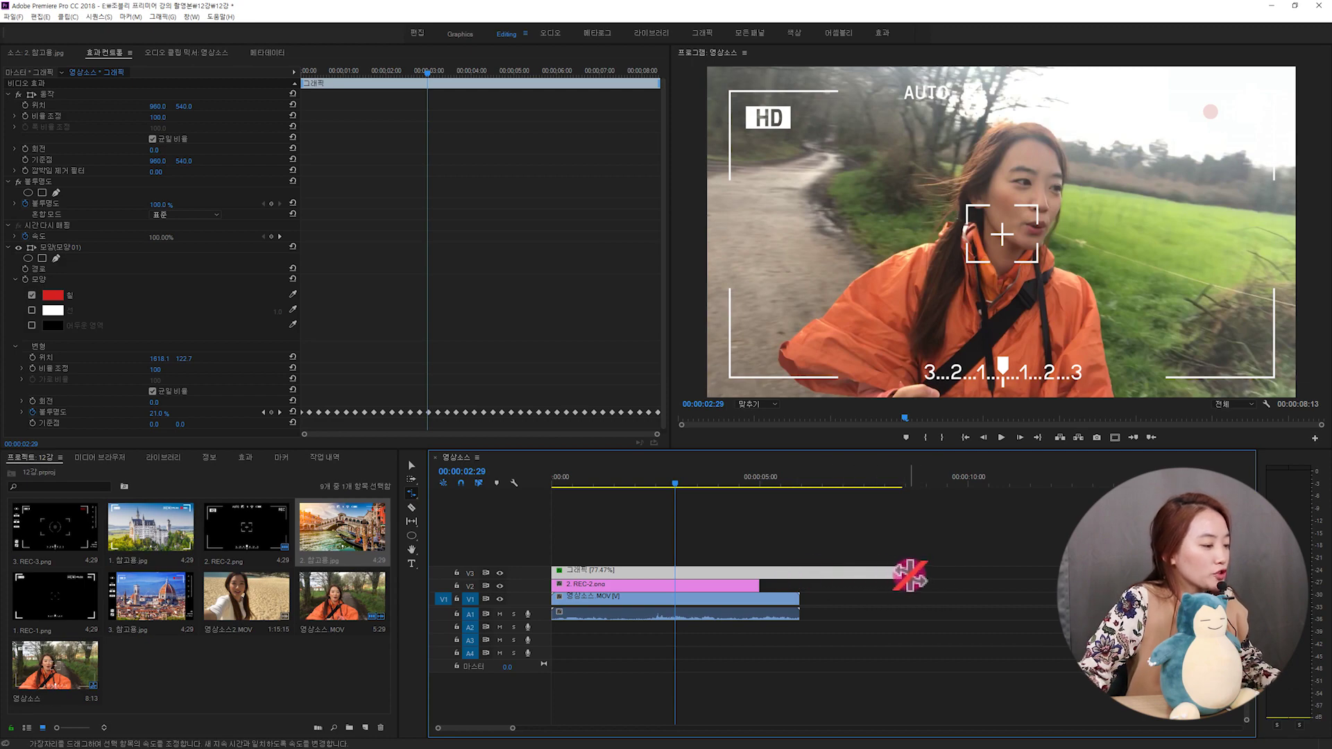
left_click_drag(749, 472, 530, 522)
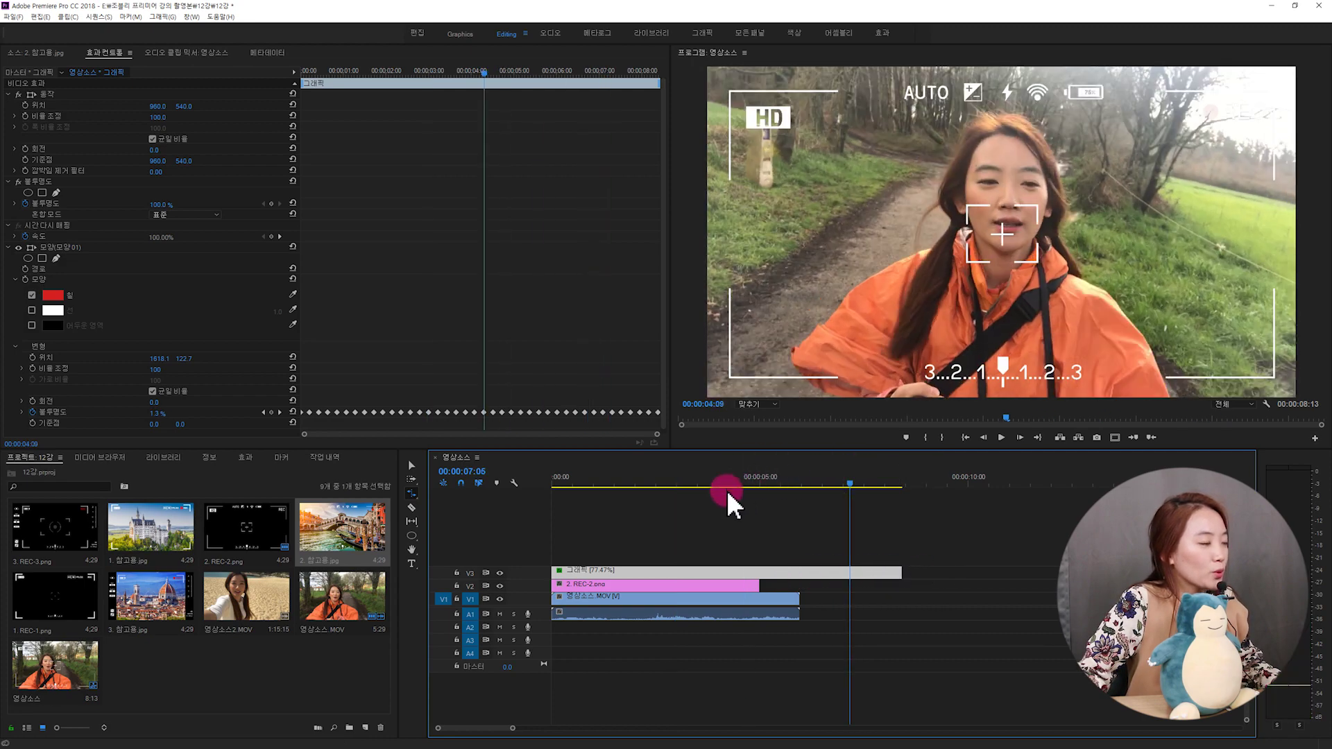
key("space")
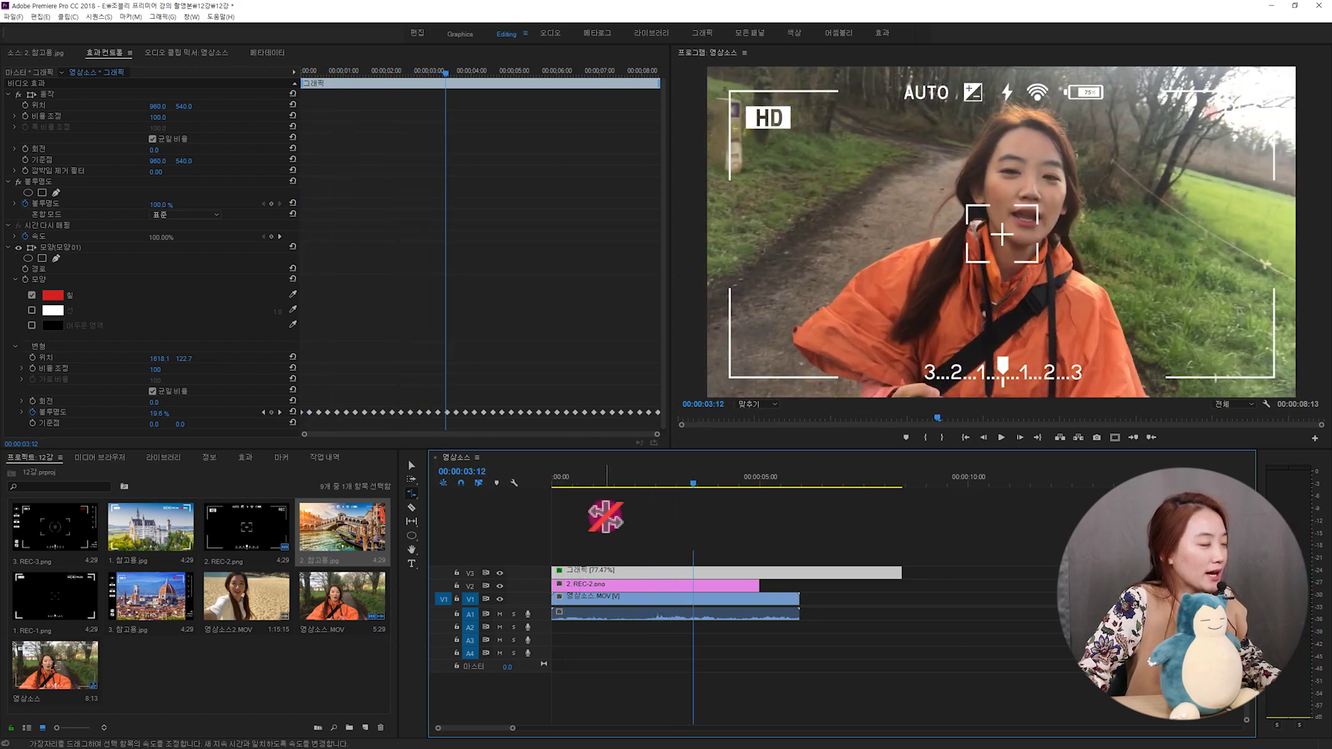
left_click(705, 471)
mouse_move(706, 472)
left_mouse_down()
mouse_move(739, 494)
mouse_move(659, 511)
left_mouse_up()
key("space")
key("r")
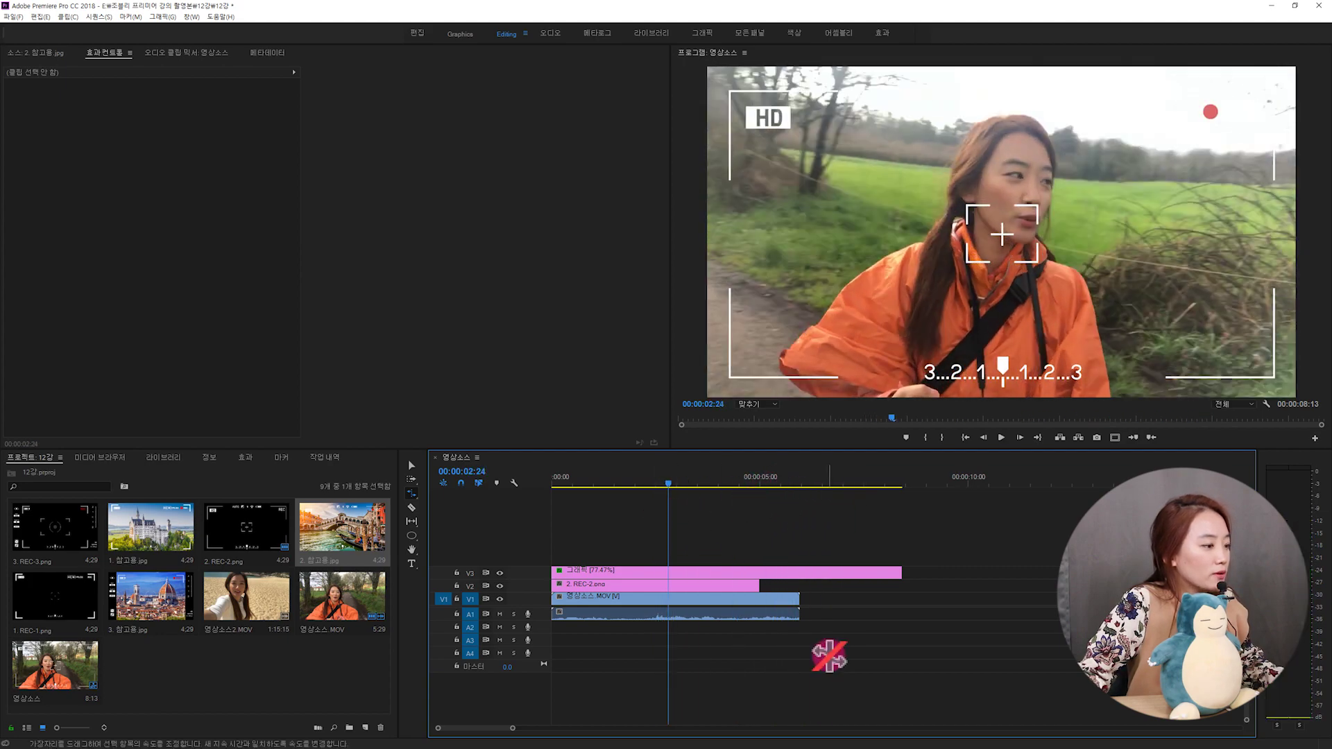
left_click(412, 465)
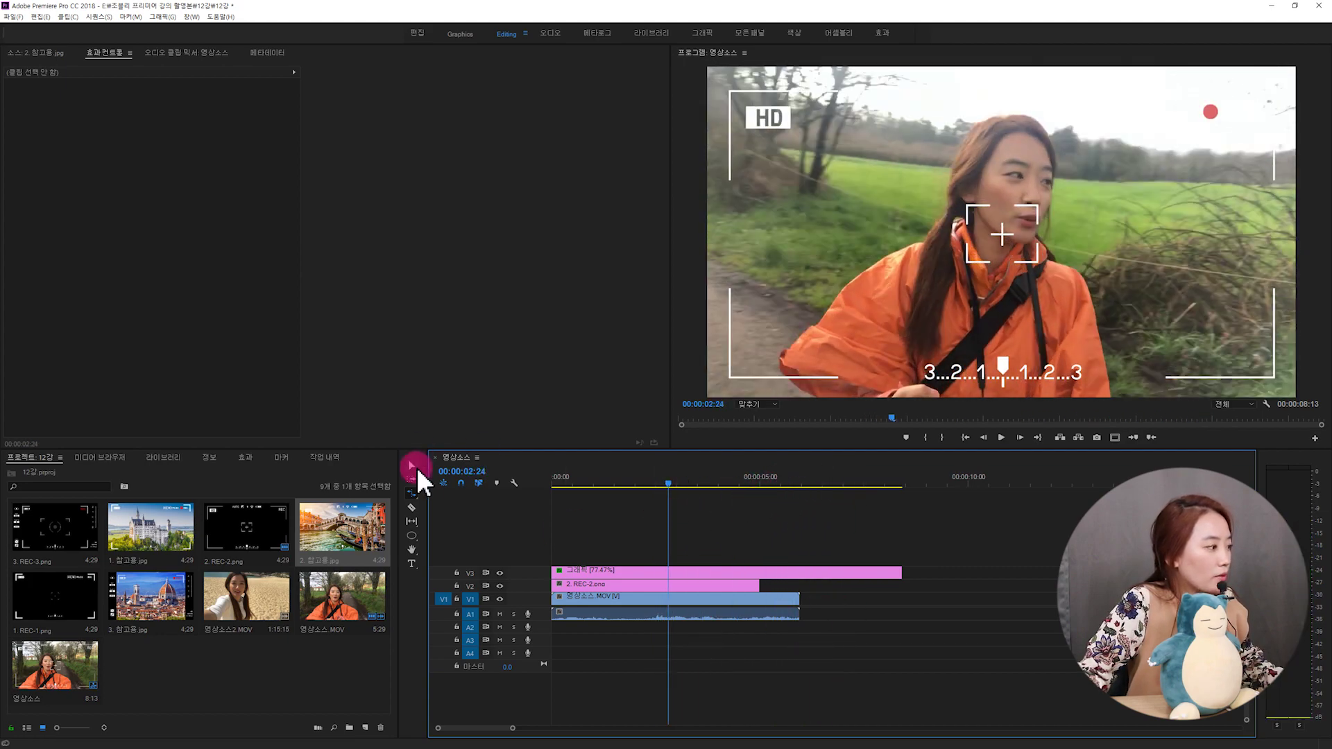
Step: Replace 영상소스.MOV on V1 with 영상소스2.MOV beneath the overlays
left_click(718, 603)
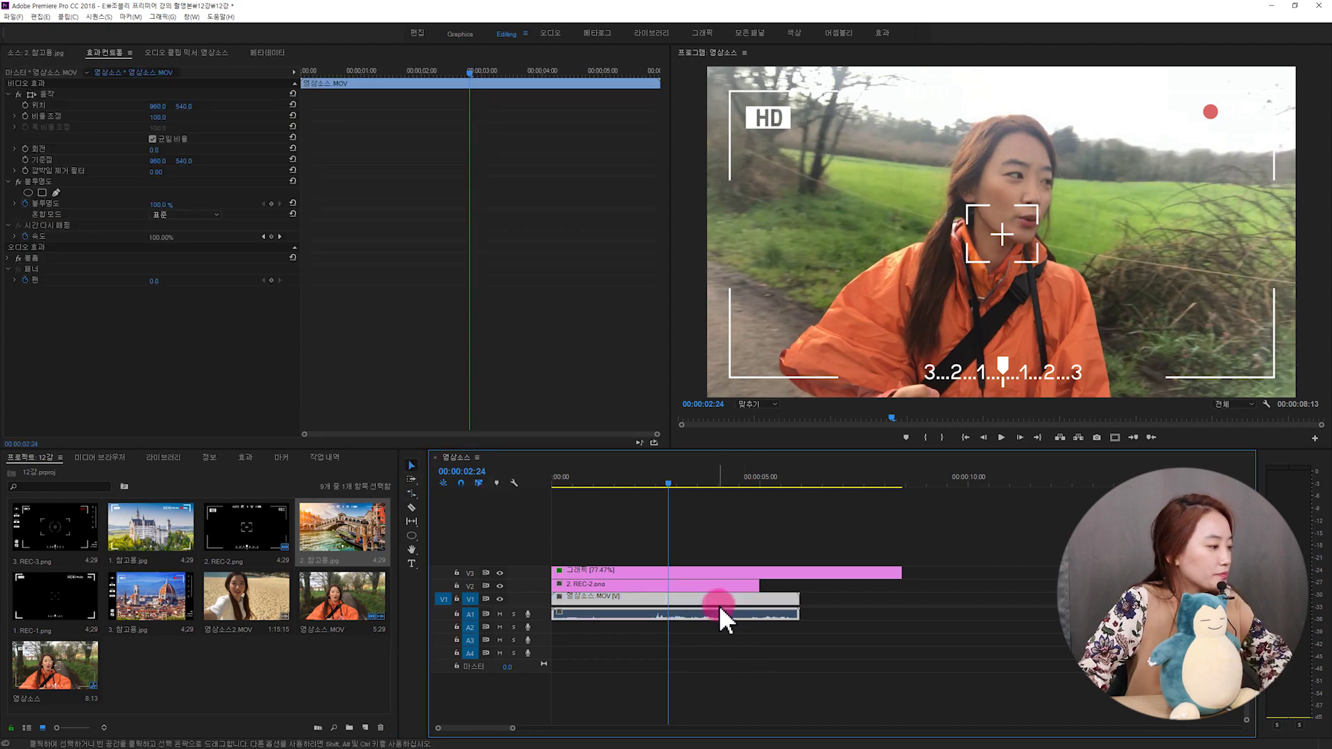
key("Delete")
left_click_drag(246, 596, 576, 619)
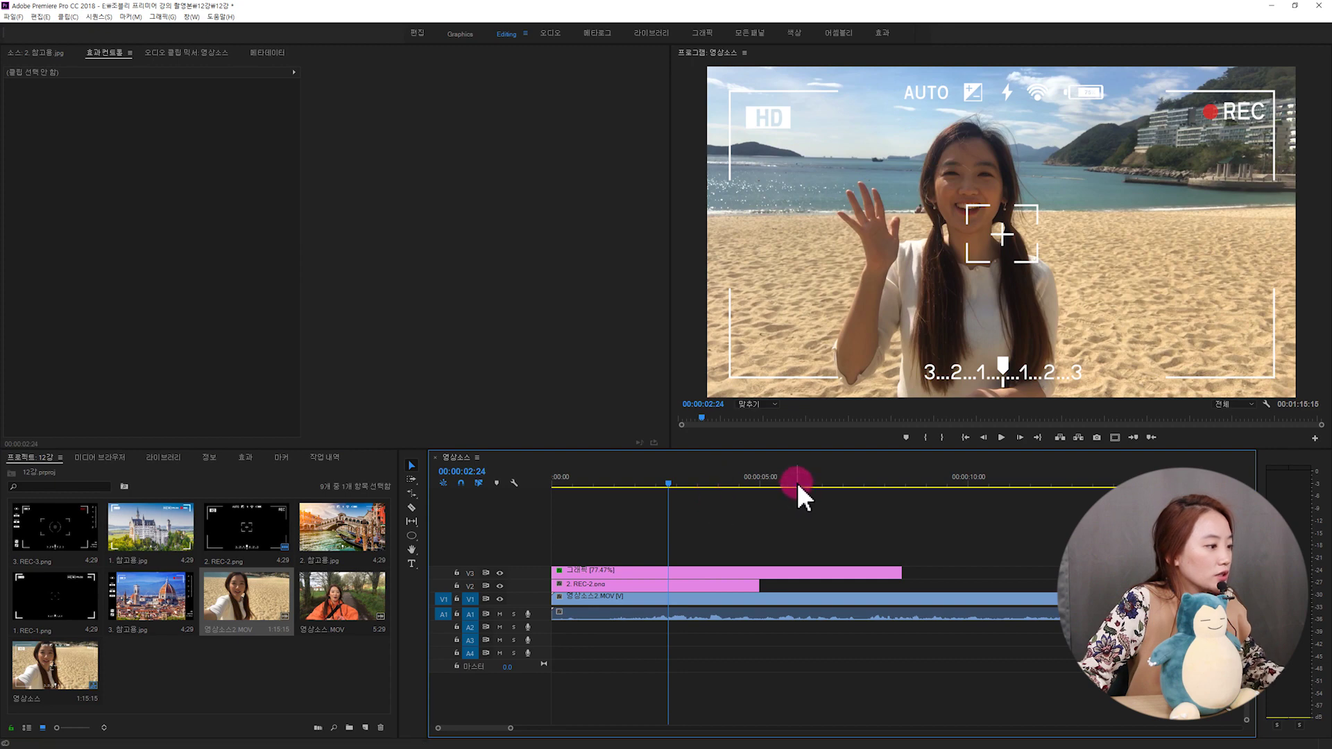
left_click_drag(796, 479, 932, 482)
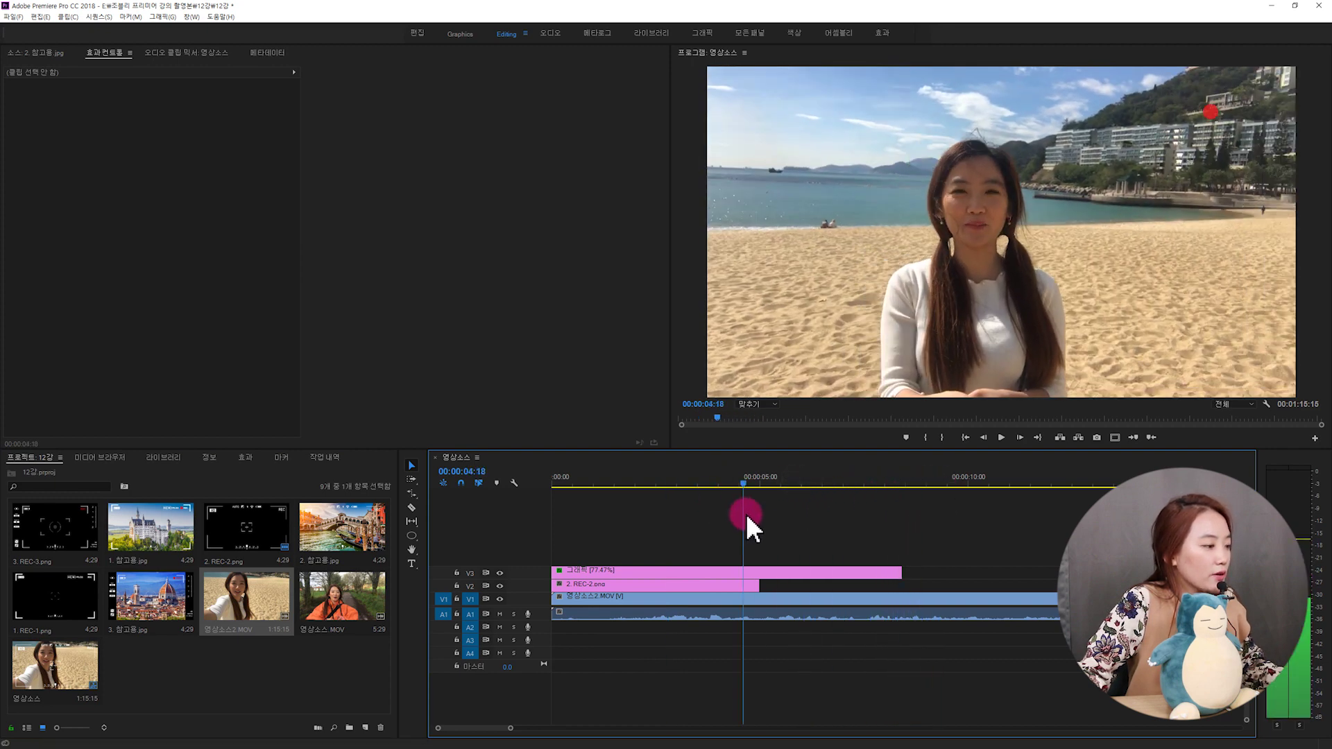
left_click_drag(911, 494, 731, 511)
Step: Extend the 2.REC-2.png overlay on V2 to the end of the video clip
key("minus")
left_click(600, 586)
key("minus")
key("minus")
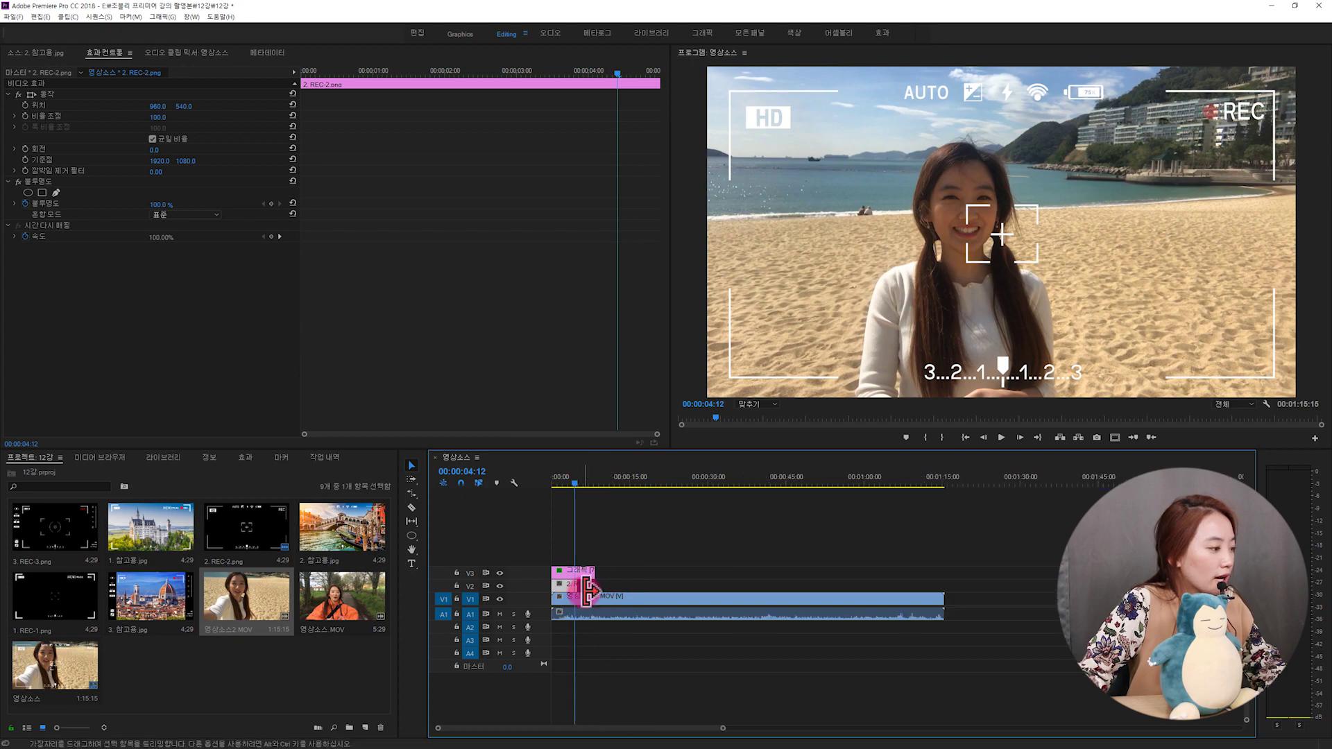
left_click_drag(569, 586, 886, 583)
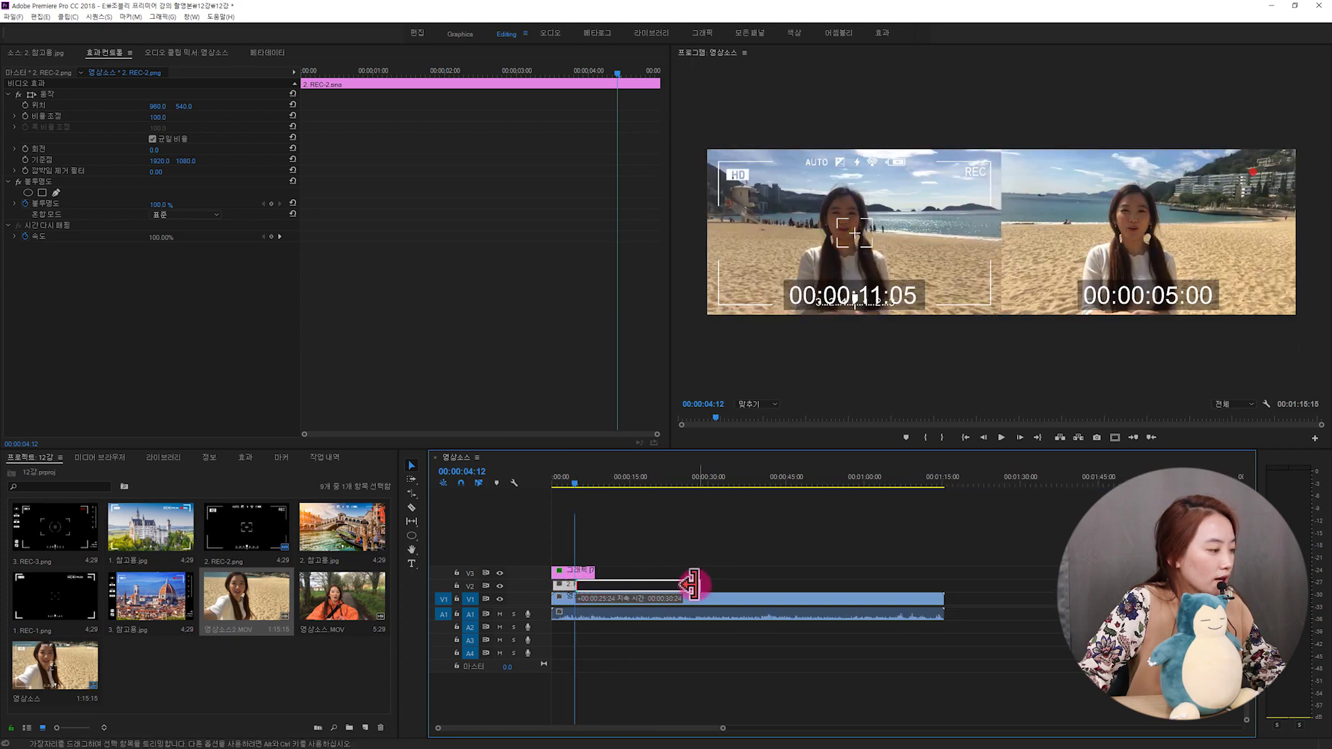
left_click_drag(886, 583, 942, 583)
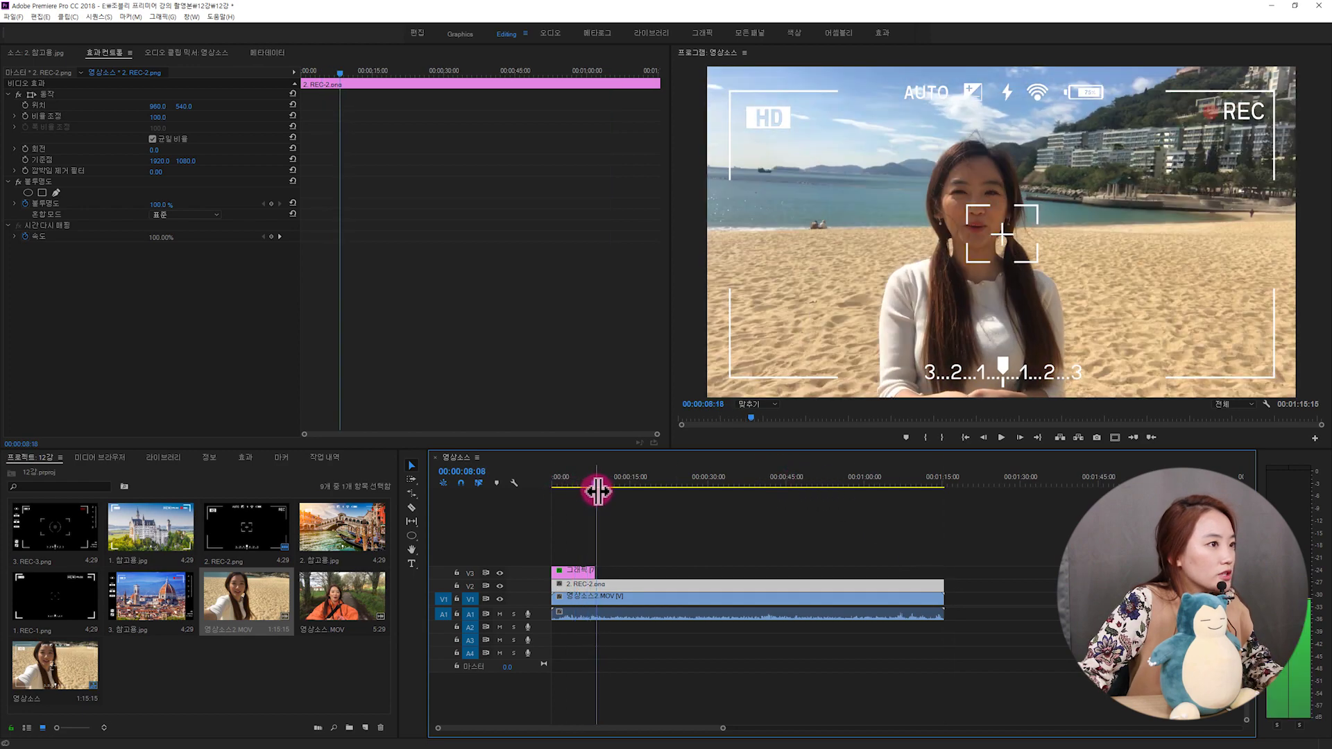
left_click_drag(573, 495, 583, 486)
Step: Try lengthening the red-dot graphic clip, then undo that change
left_click(575, 572)
left_click_drag(595, 570, 782, 570)
left_click_drag(600, 484, 654, 483)
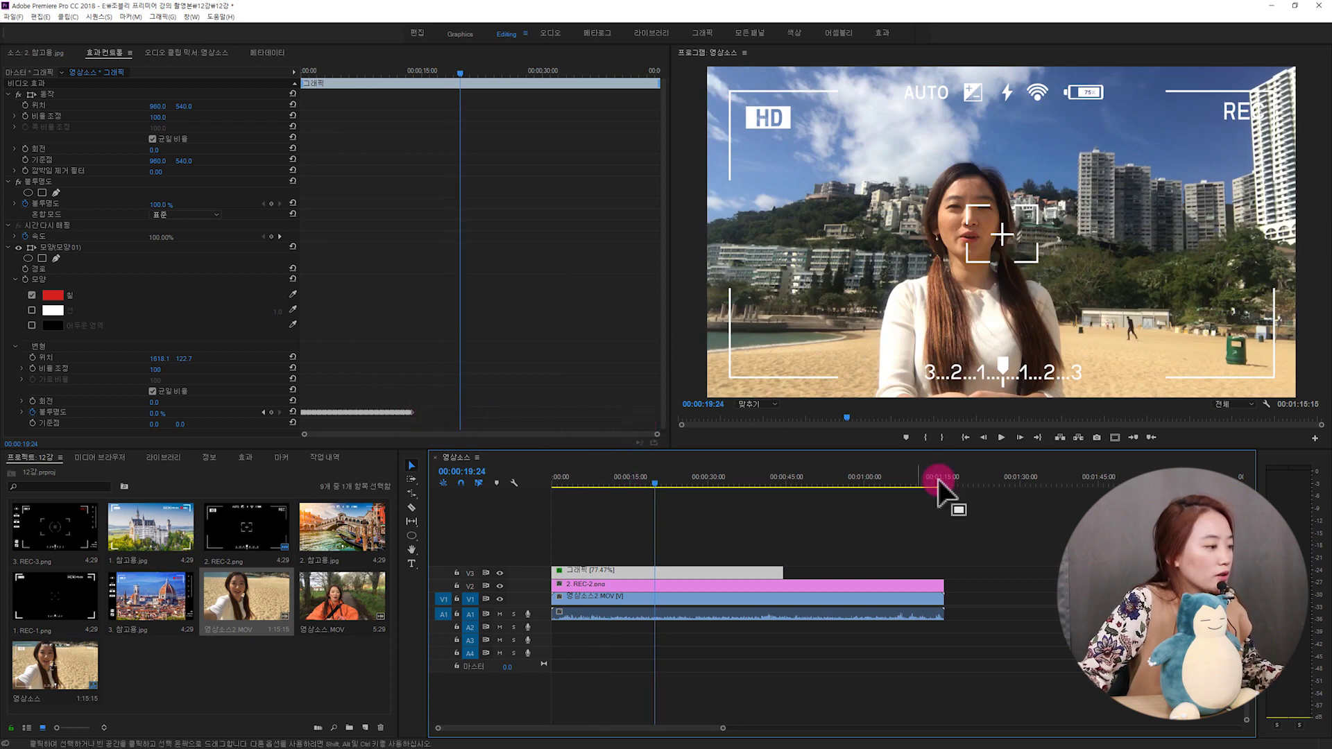
key("ctrl+z")
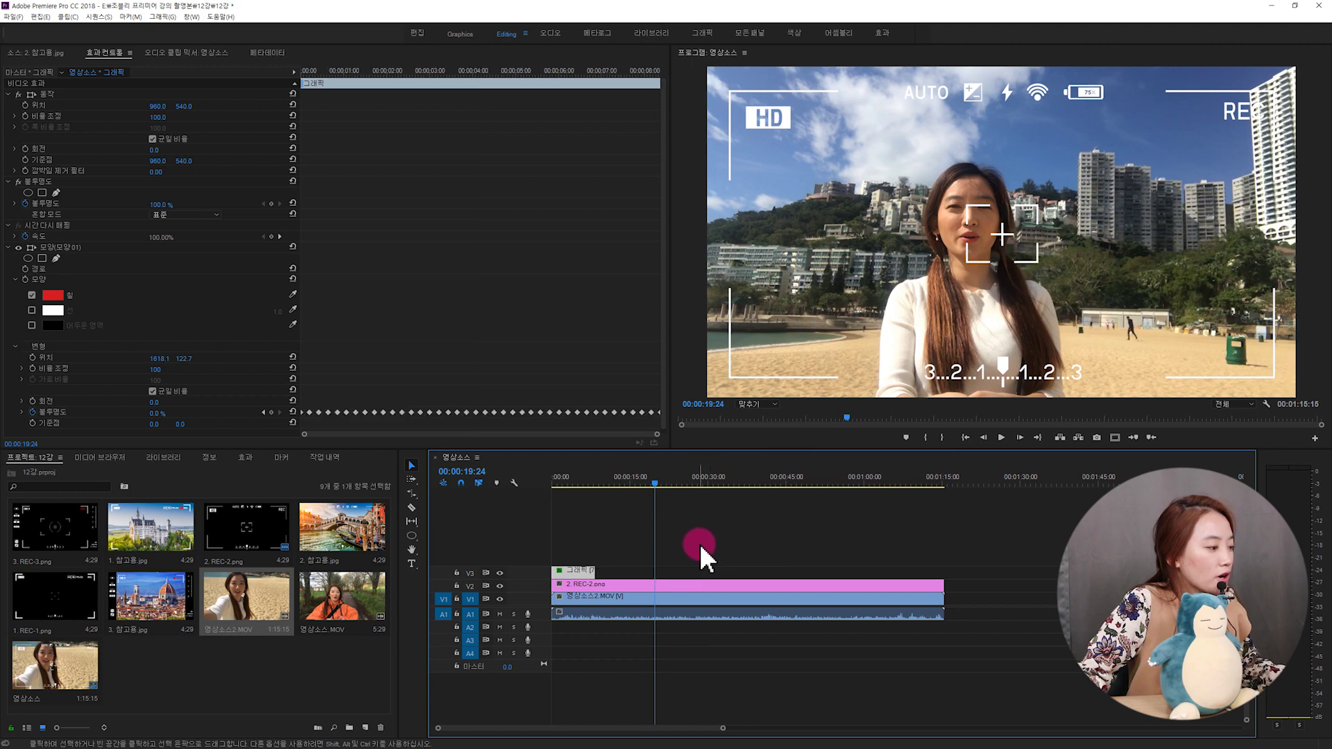
Step: Alt-drag the V3 red-dot graphic clip to place a duplicate right after the original
left_click_drag(598, 480, 584, 484)
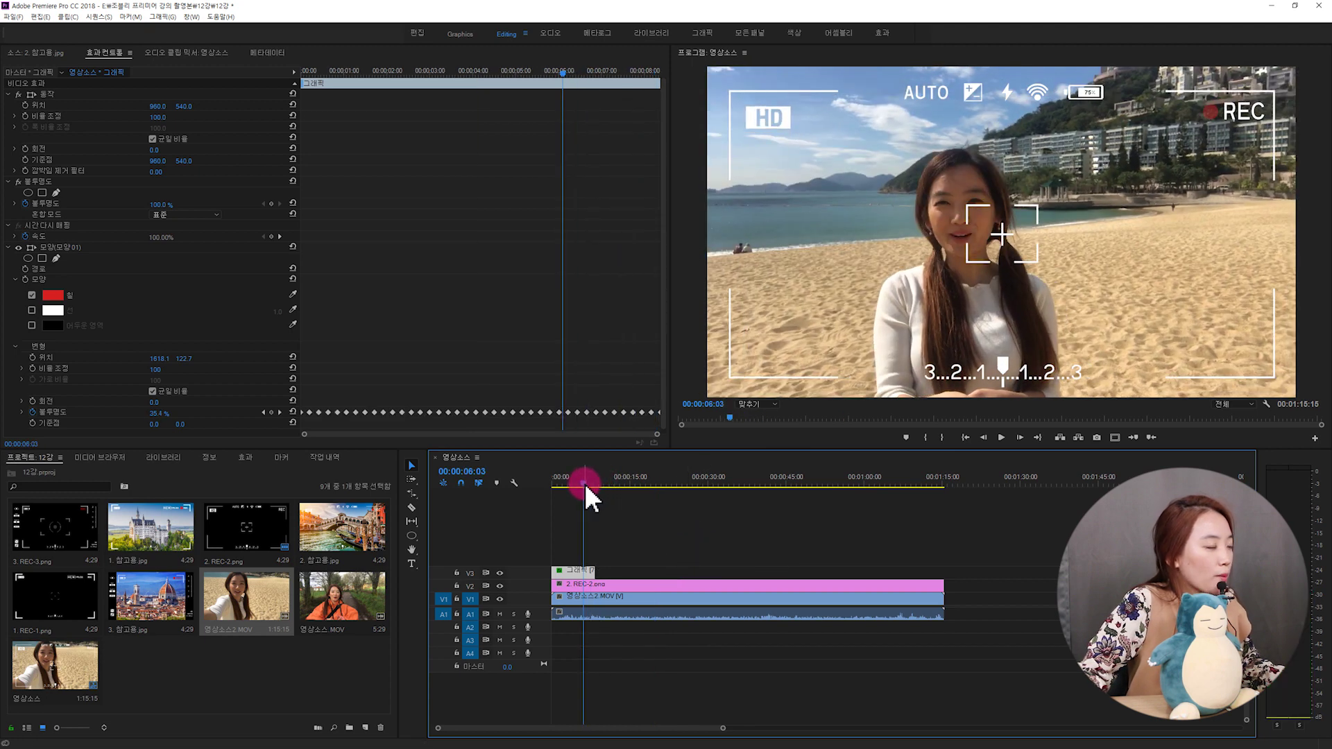
left_click(626, 547)
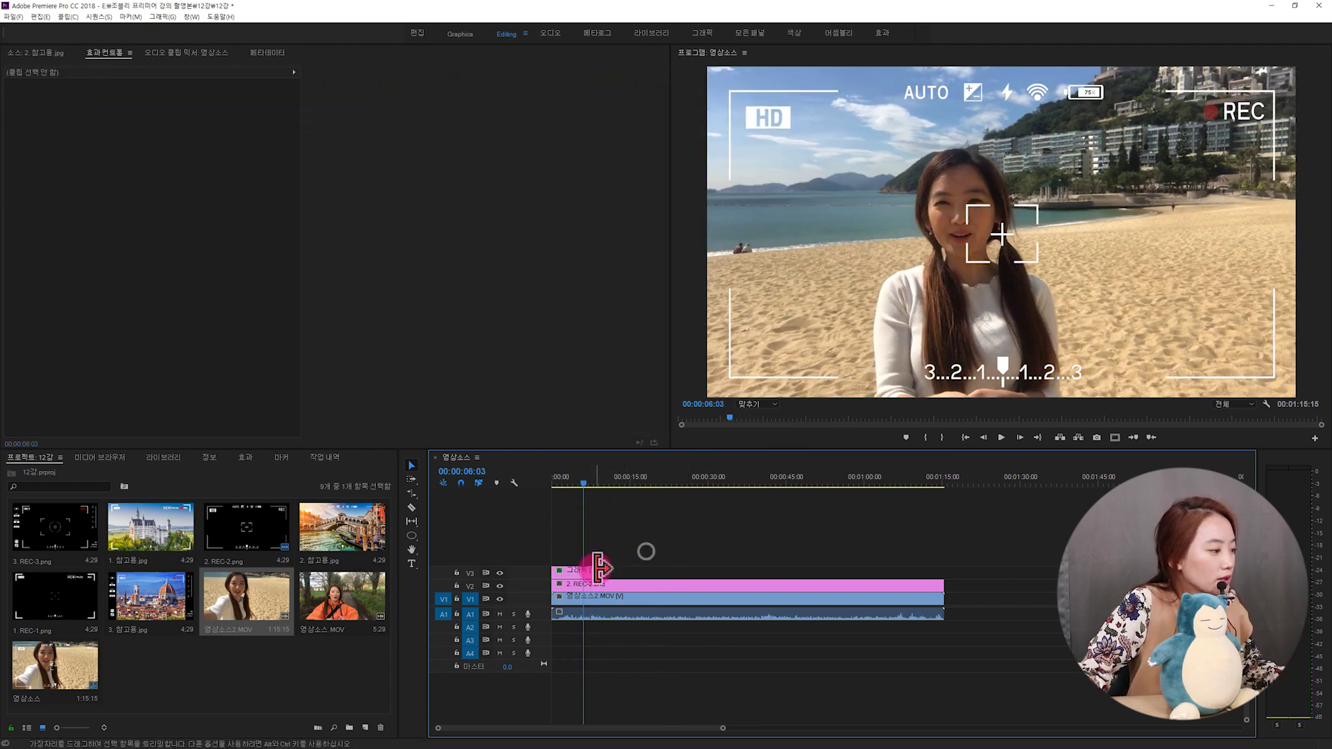
left_click(576, 572)
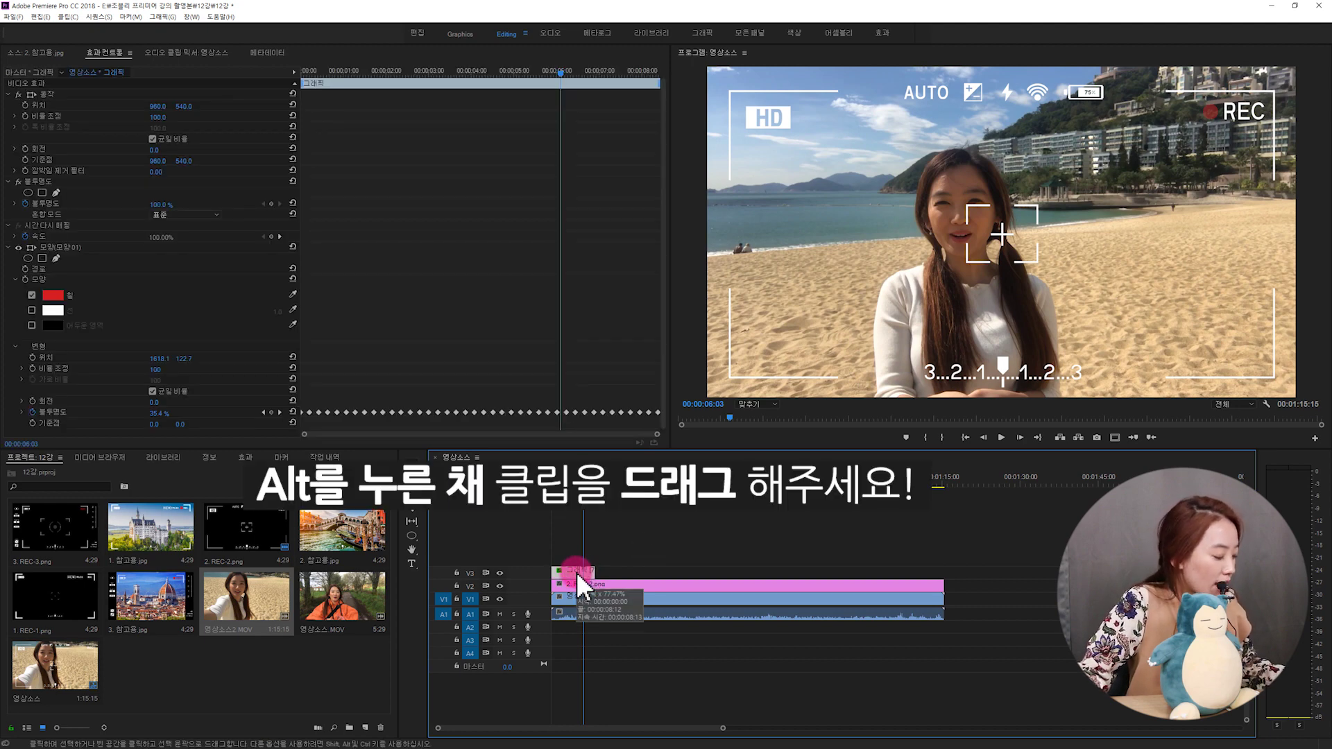
left_click_drag(577, 574, 609, 576)
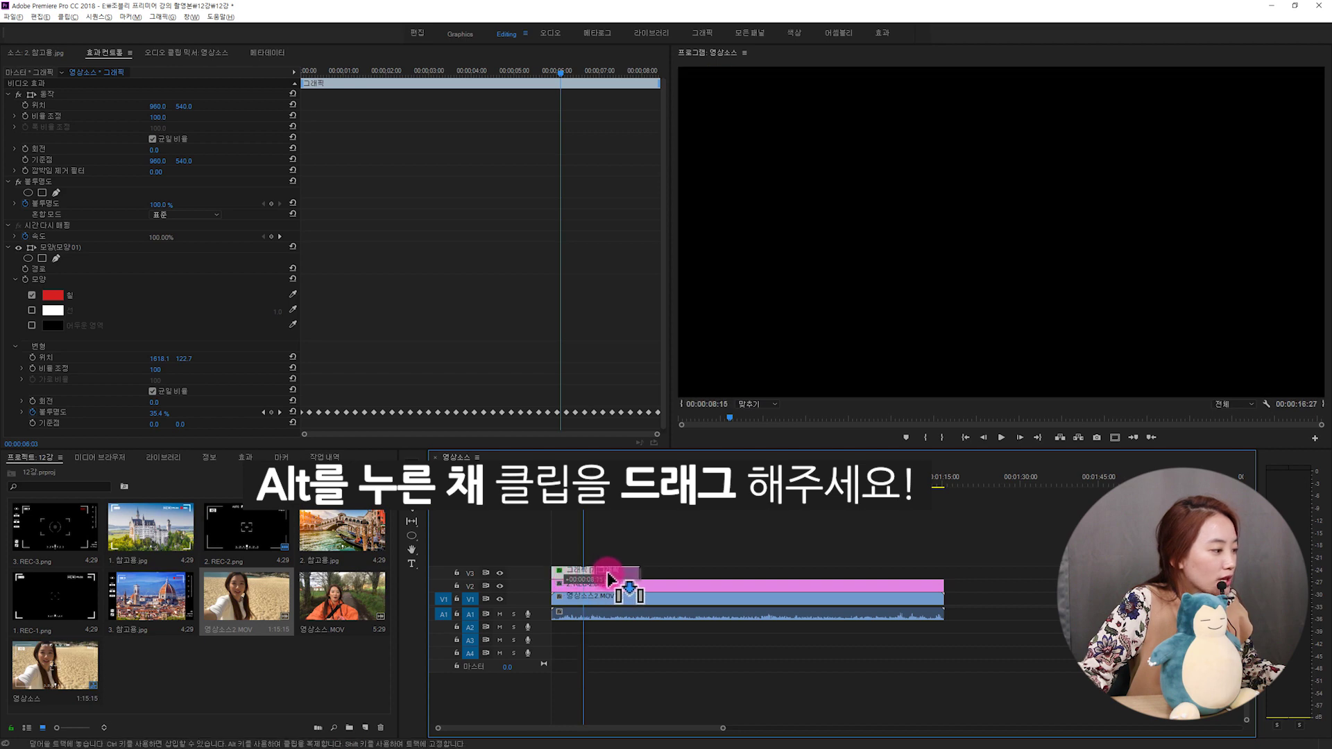
left_click_drag(608, 579, 610, 580)
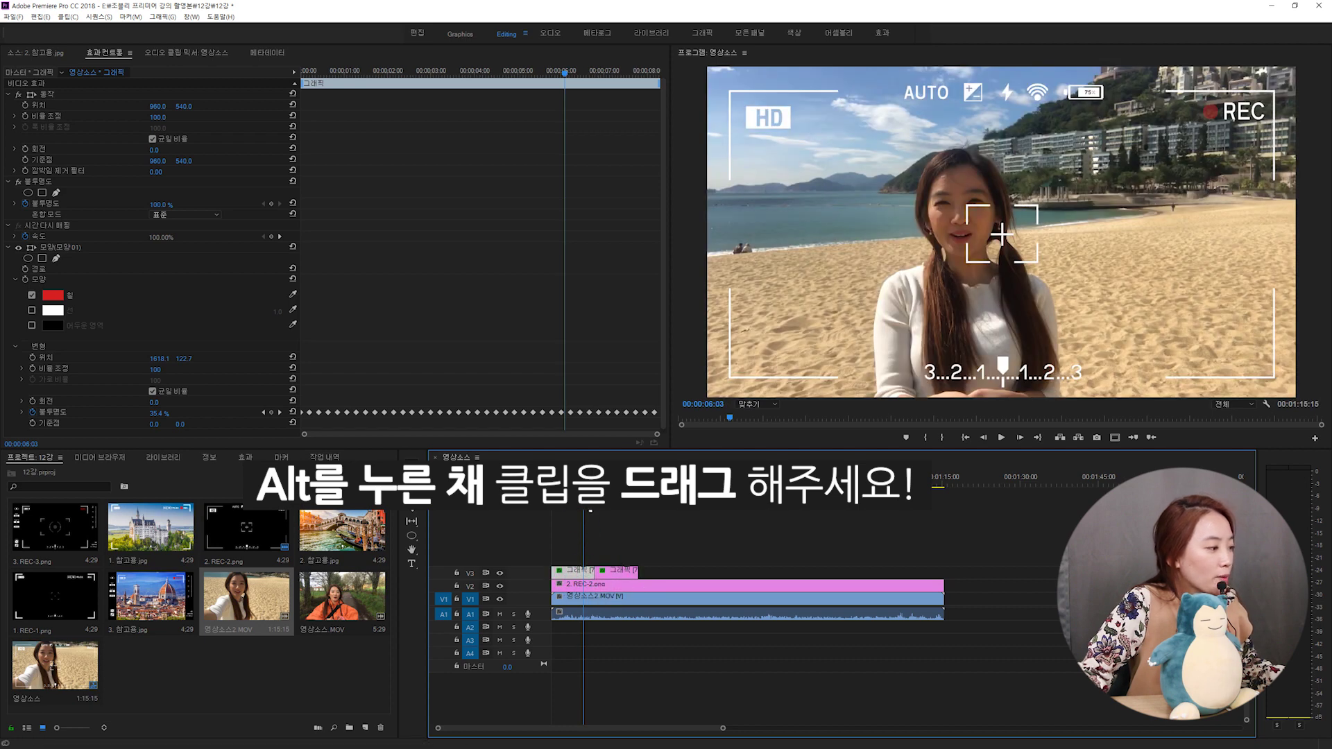
left_click_drag(584, 486, 621, 498)
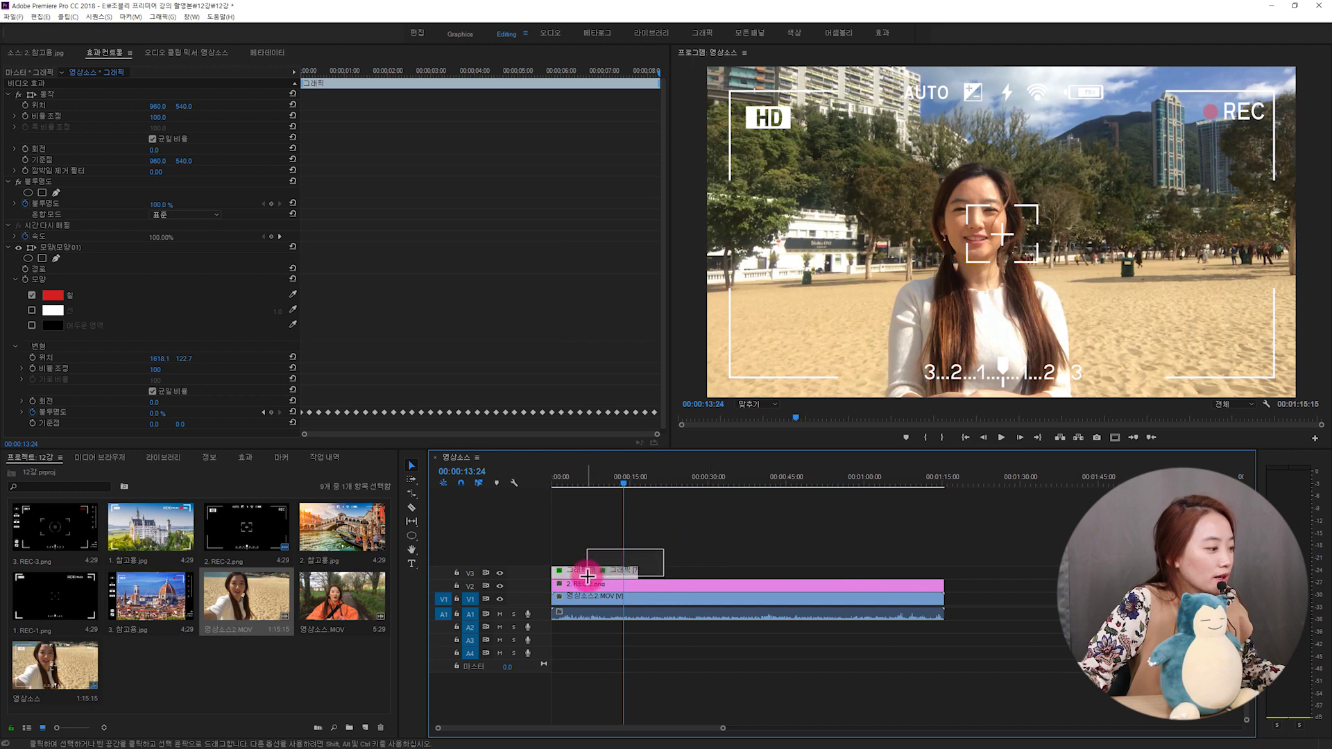
Step: Alt-drag the red-dot graphic clips repeatedly along V3 until they reach the video's end
left_click_drag(644, 558, 586, 569)
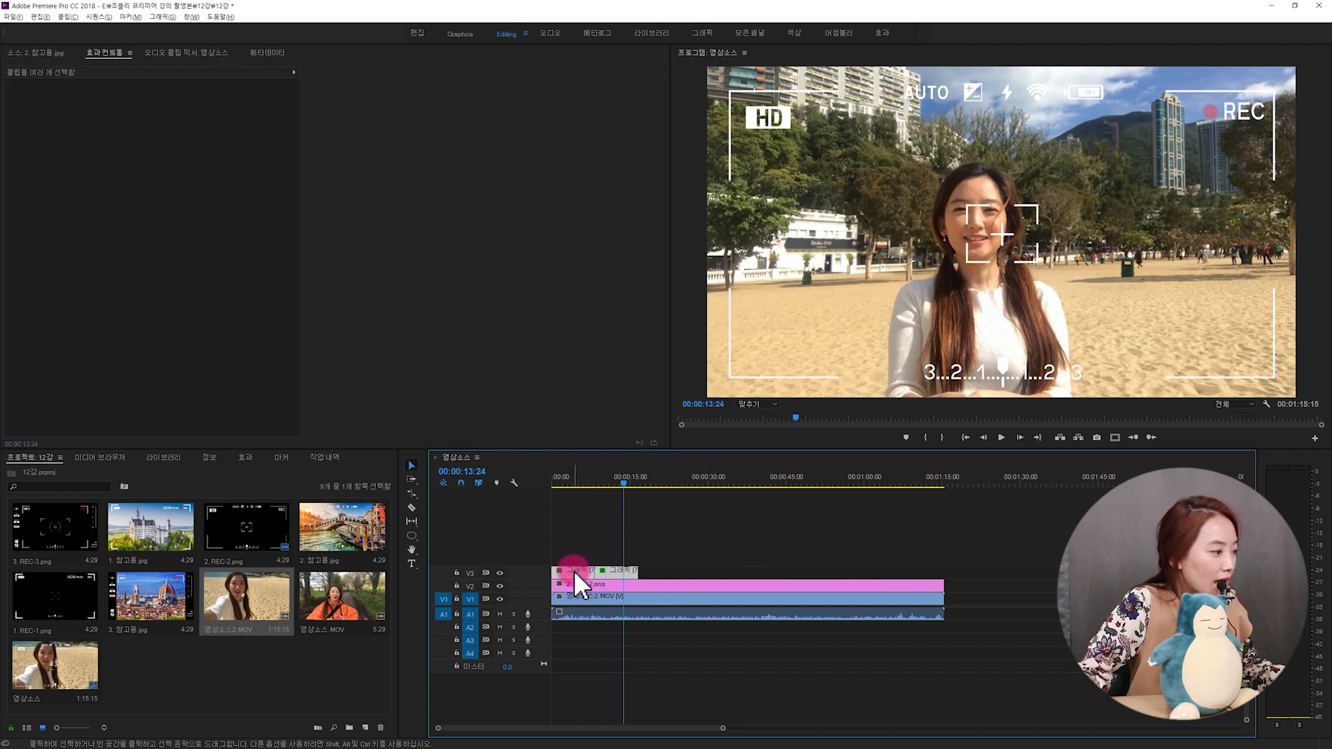
left_click_drag(595, 562, 653, 582)
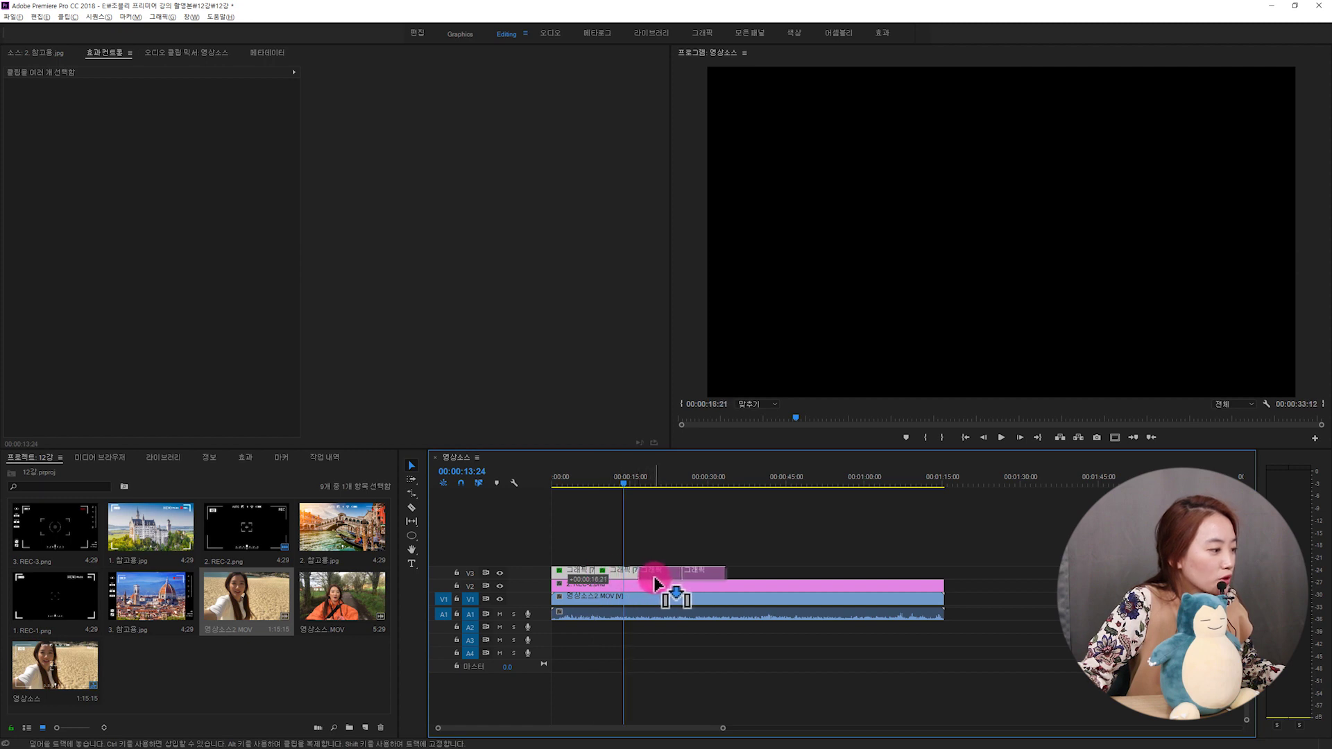
left_click_drag(655, 583, 655, 577)
left_click(710, 545)
mouse_move(757, 531)
left_mouse_down()
mouse_move(585, 572)
mouse_move(751, 579)
left_mouse_up()
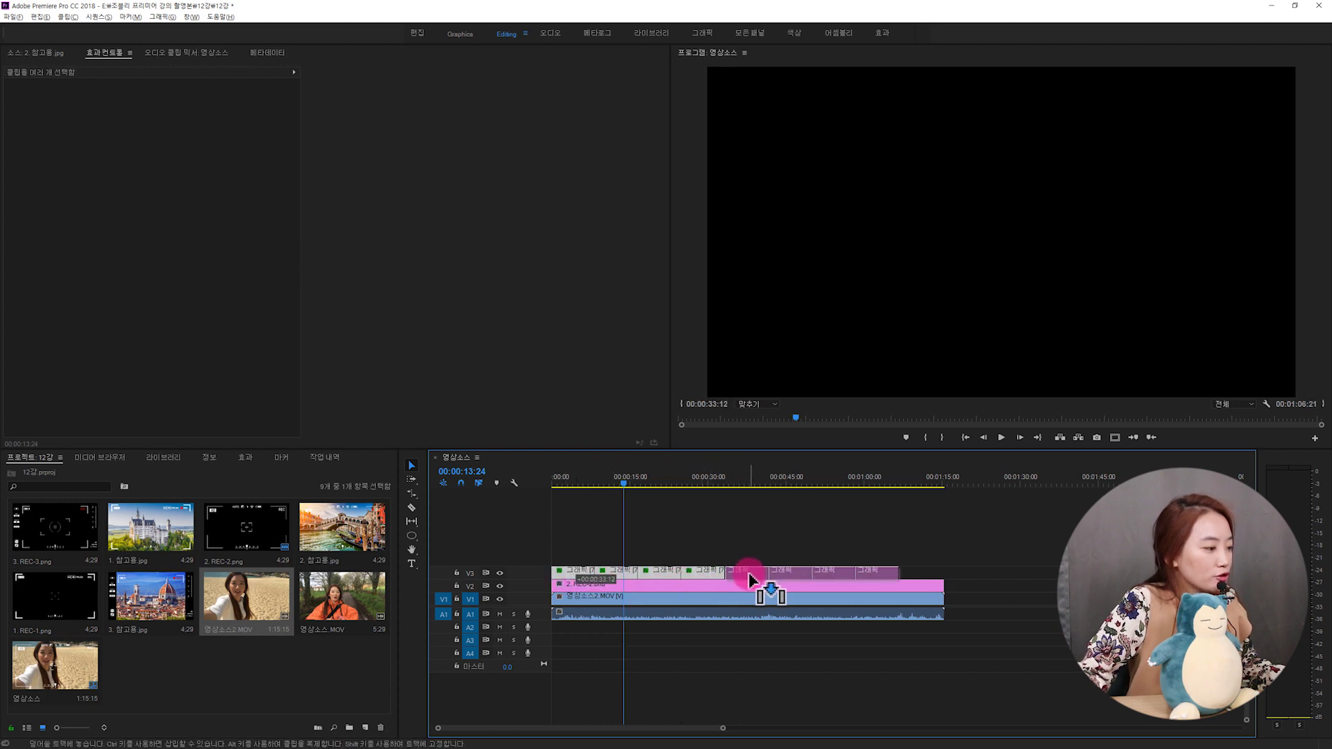
left_click_drag(751, 579, 745, 580)
mouse_move(917, 548)
left_mouse_down()
mouse_move(836, 576)
mouse_move(917, 576)
left_mouse_up()
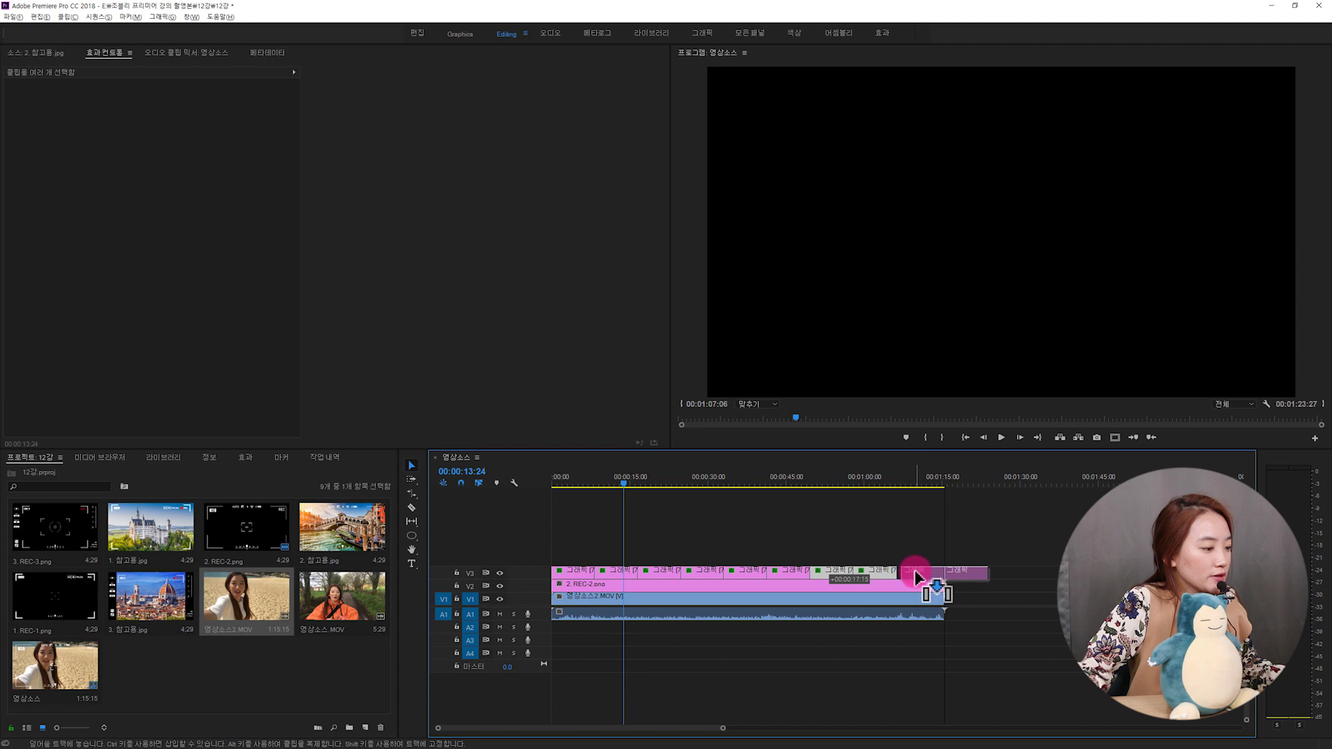
left_click_drag(917, 576, 841, 481)
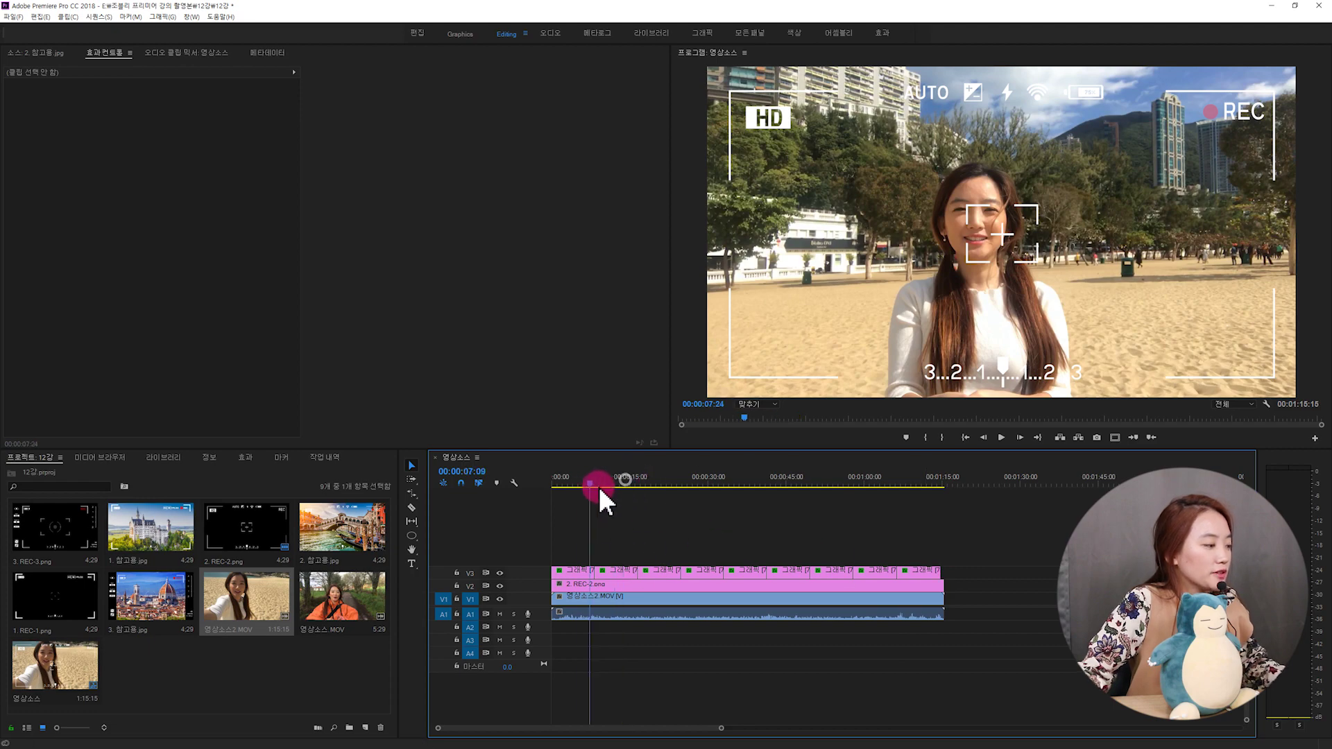
Step: Play and scrub the sequence to check the blinking dot, then show the Effects panel
left_click(580, 486)
key("space")
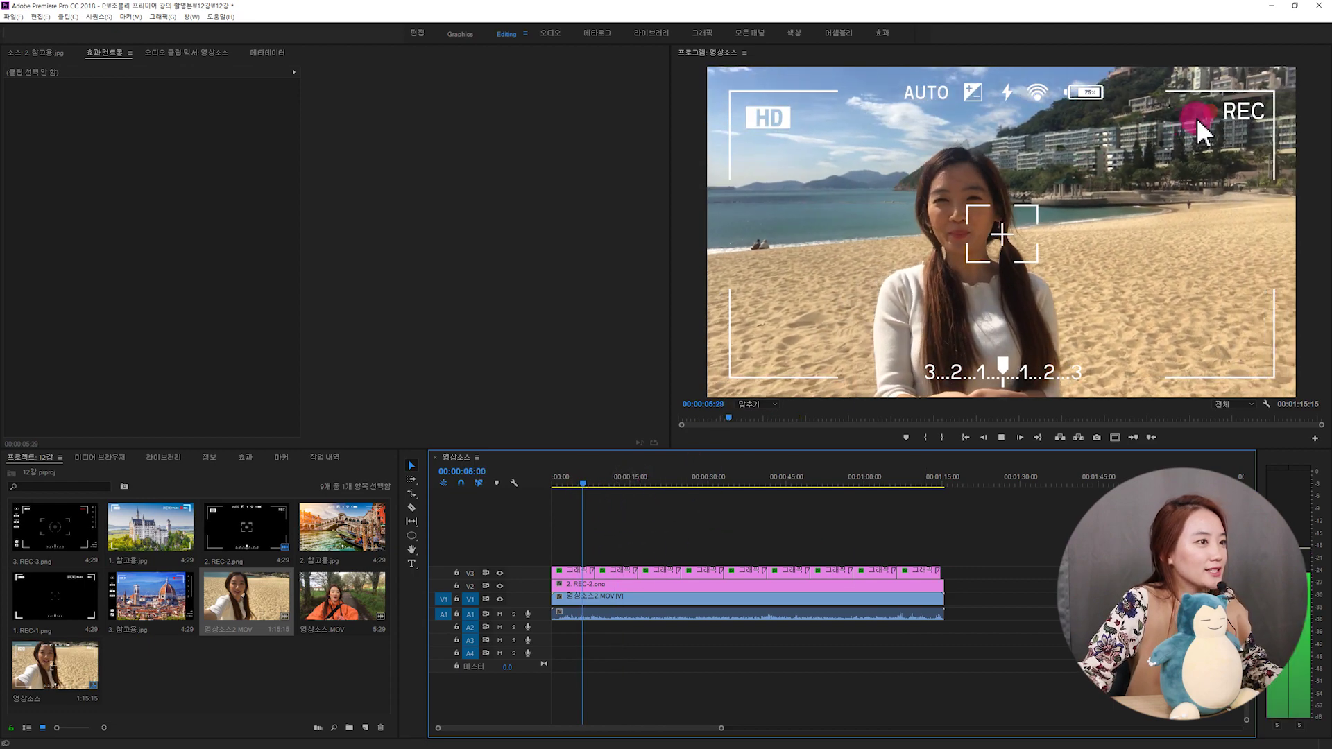
left_click(723, 476)
left_click_drag(723, 476, 781, 479)
left_click(1088, 302)
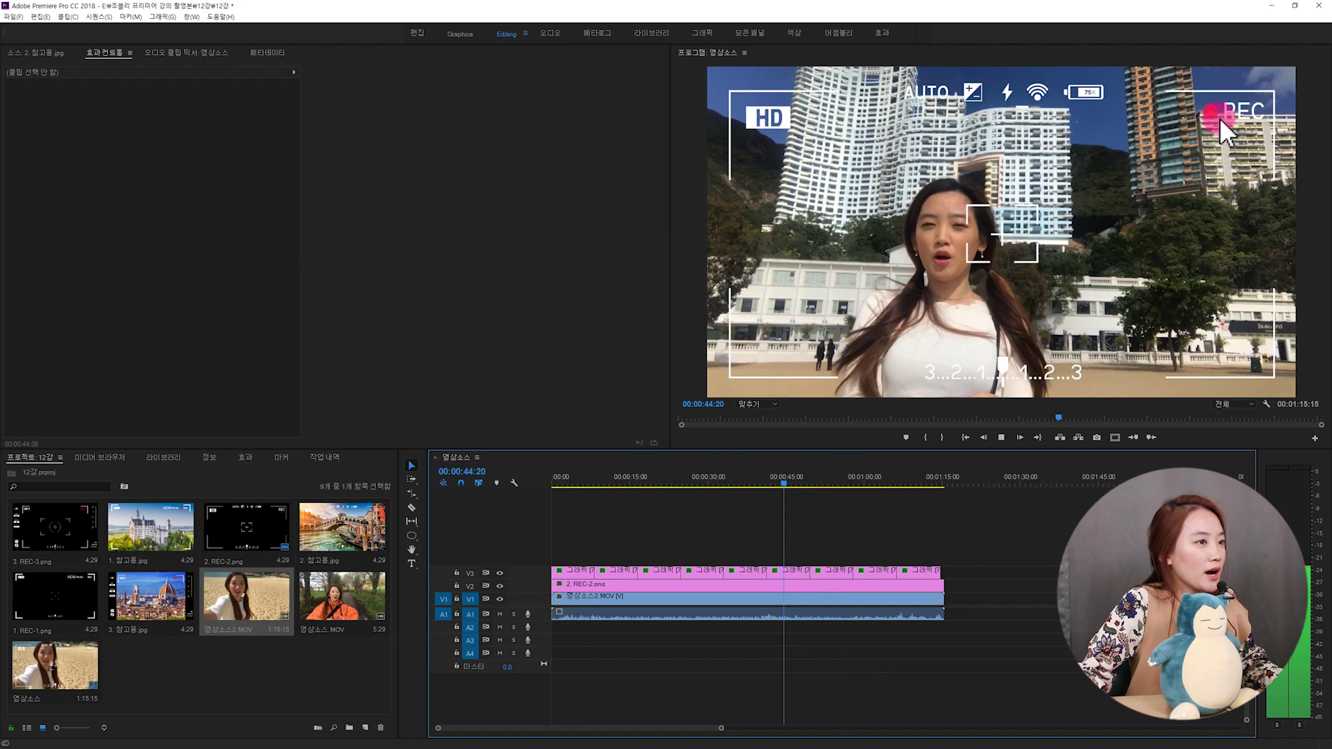
left_click(775, 476)
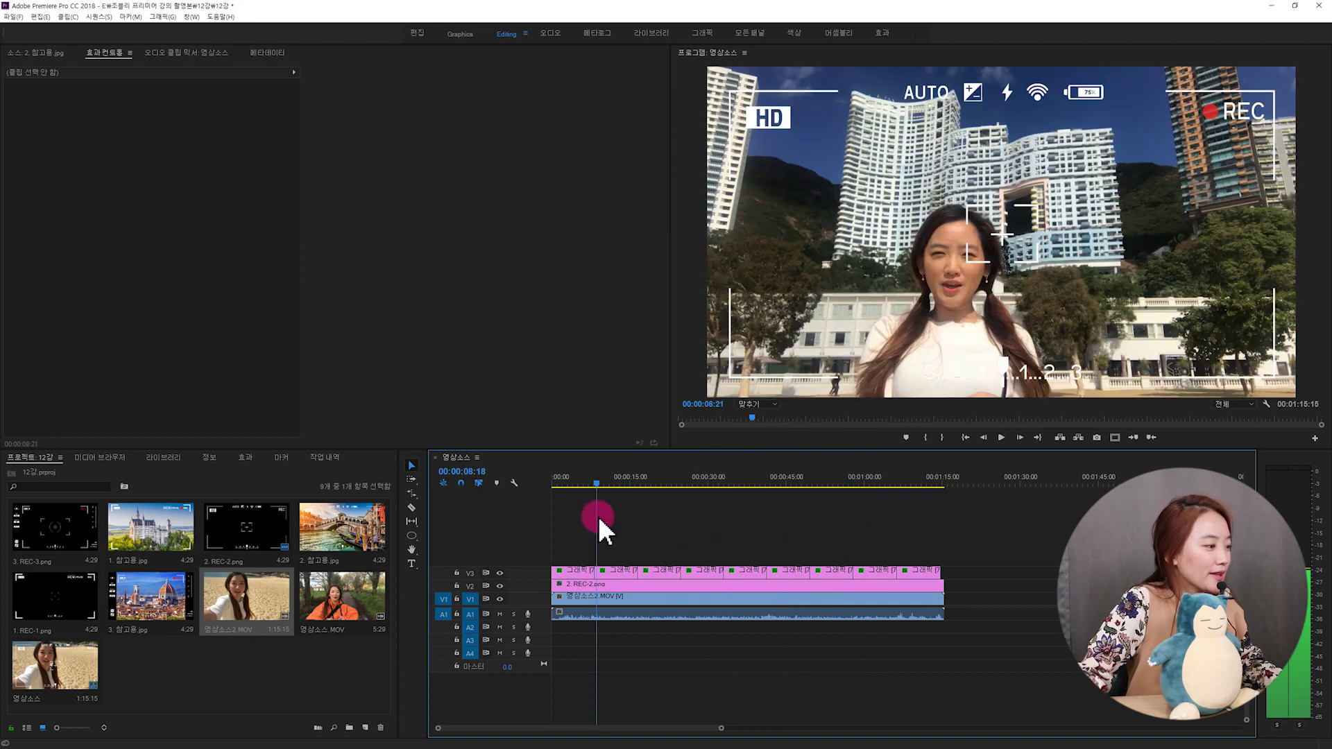
left_click_drag(775, 476, 595, 512)
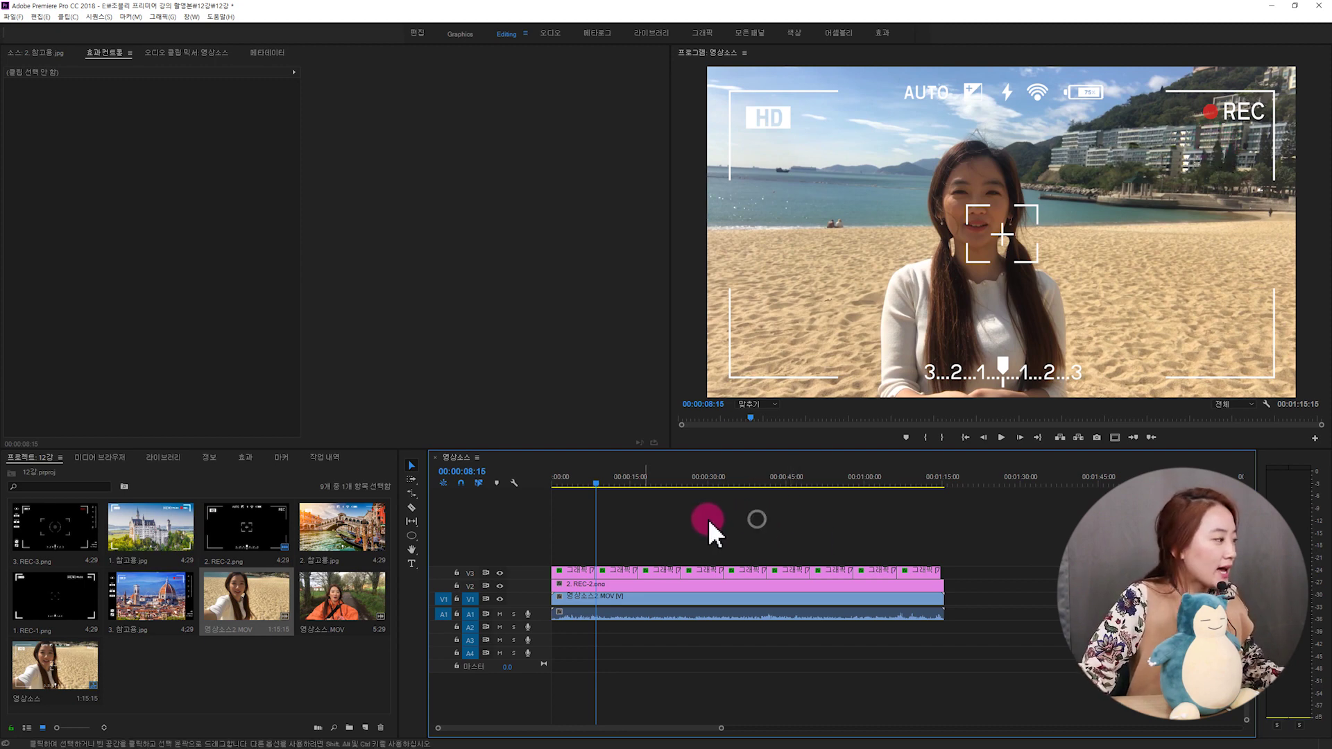
left_click(244, 459)
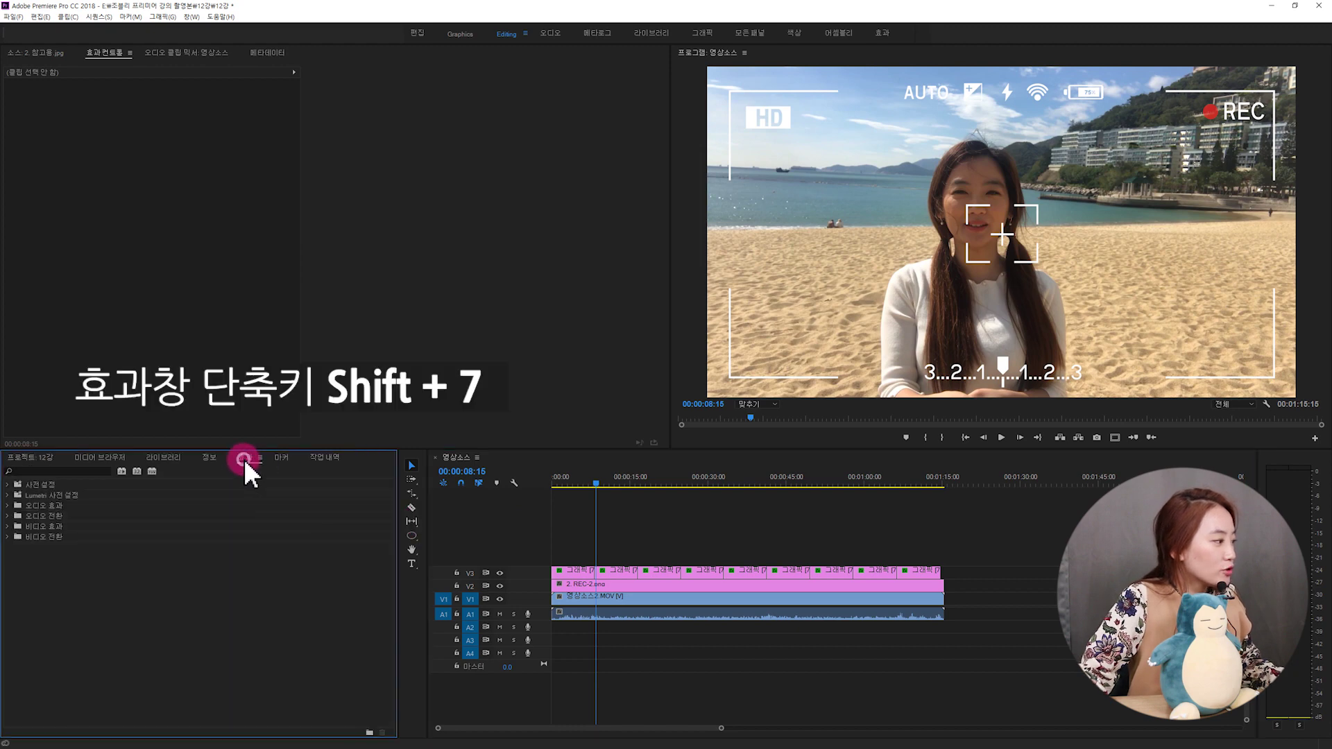
Step: Search the Effects panel for 시간 and select the 시간 코드 effect
left_click(47, 471)
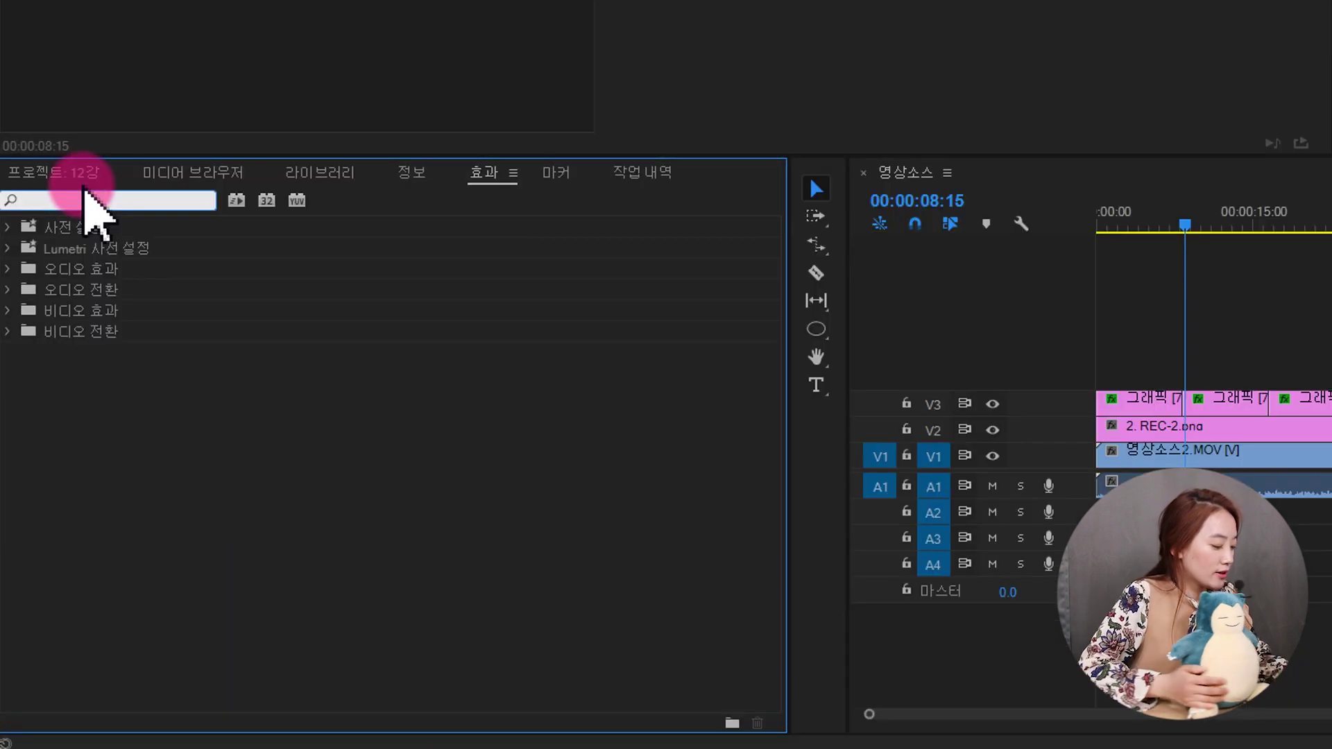
type("시간코")
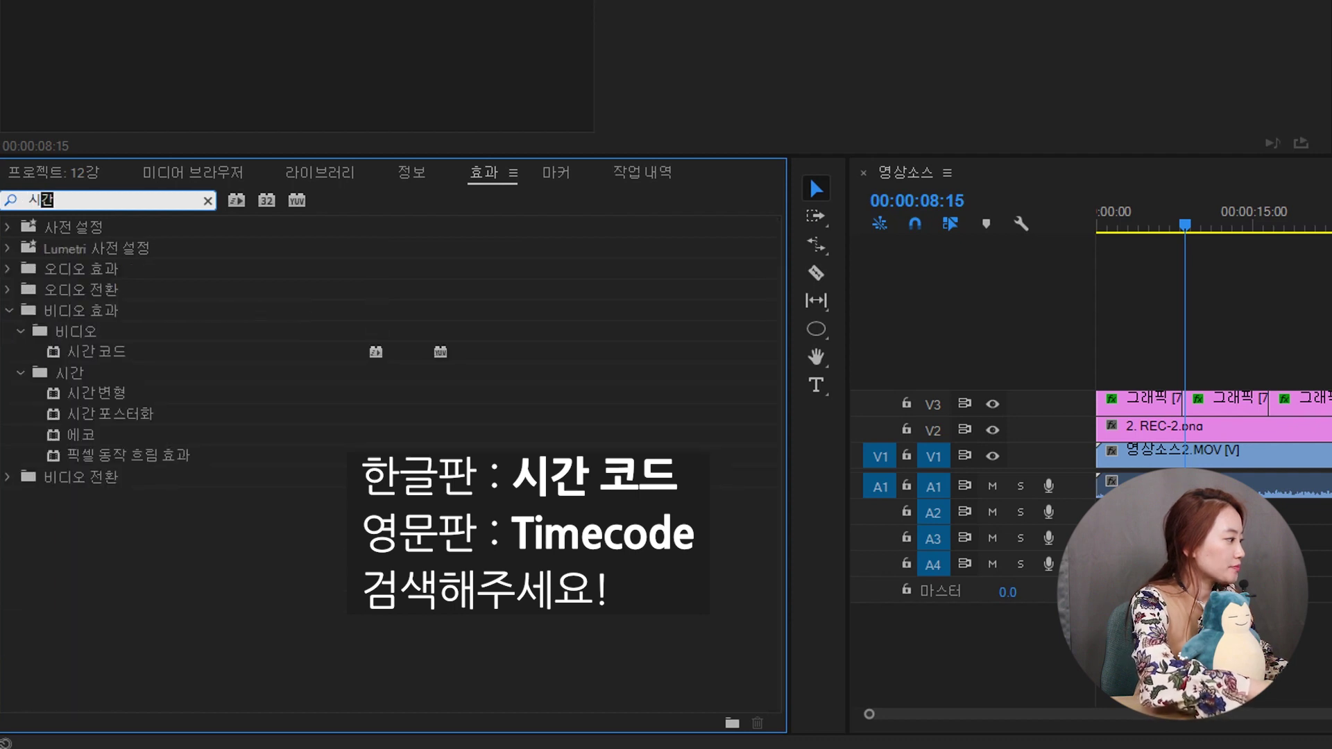
type("드")
key("BackSpace")
key("BackSpace")
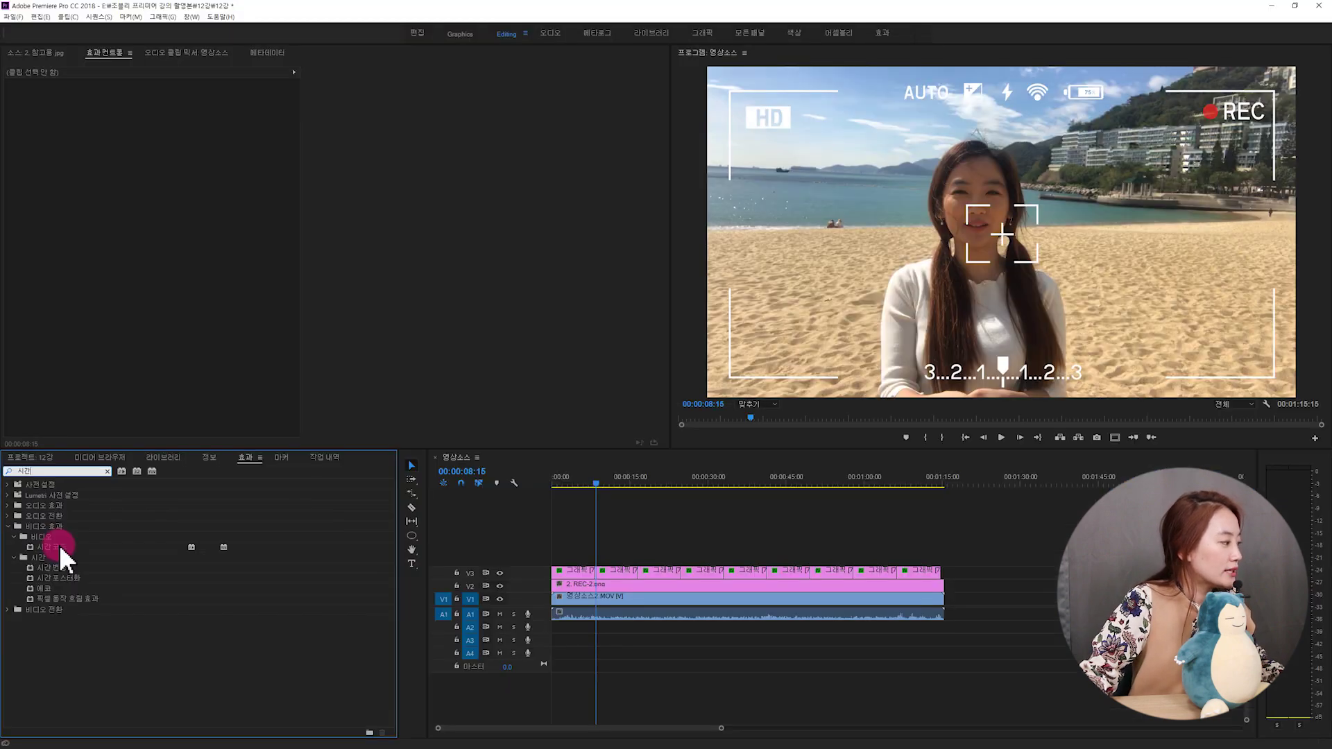
left_click(55, 547)
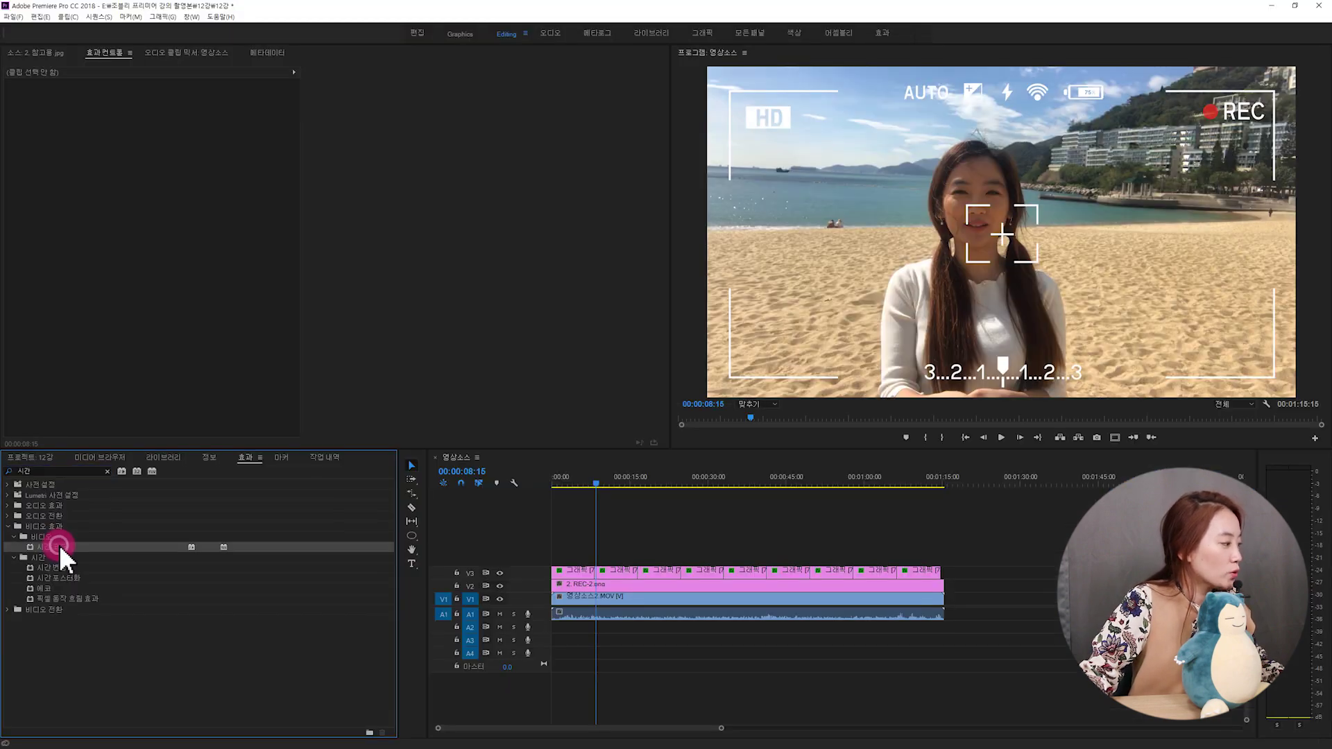
Step: Drag the 시간 코드 effect onto the 영상소스2.MOV clip on V1
left_click(621, 598)
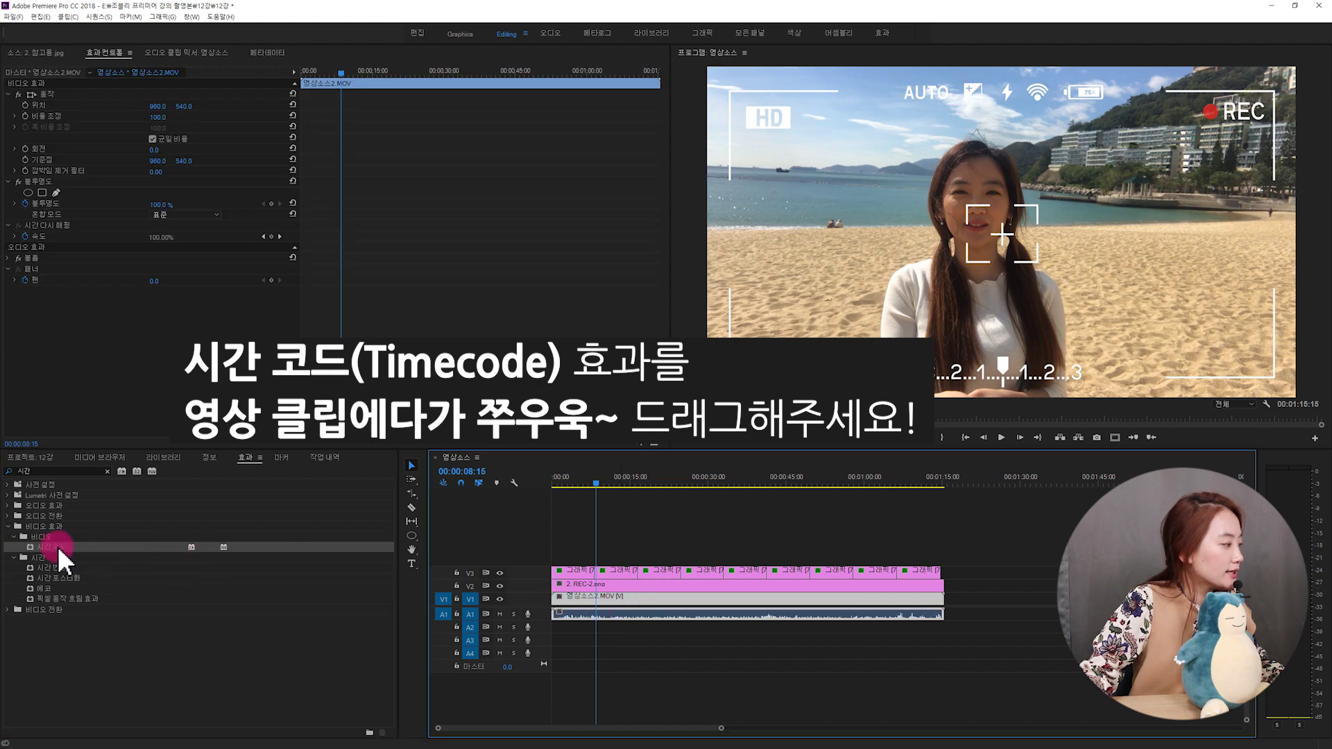
mouse_move(57, 546)
left_mouse_down()
mouse_move(439, 525)
mouse_move(618, 601)
left_mouse_up()
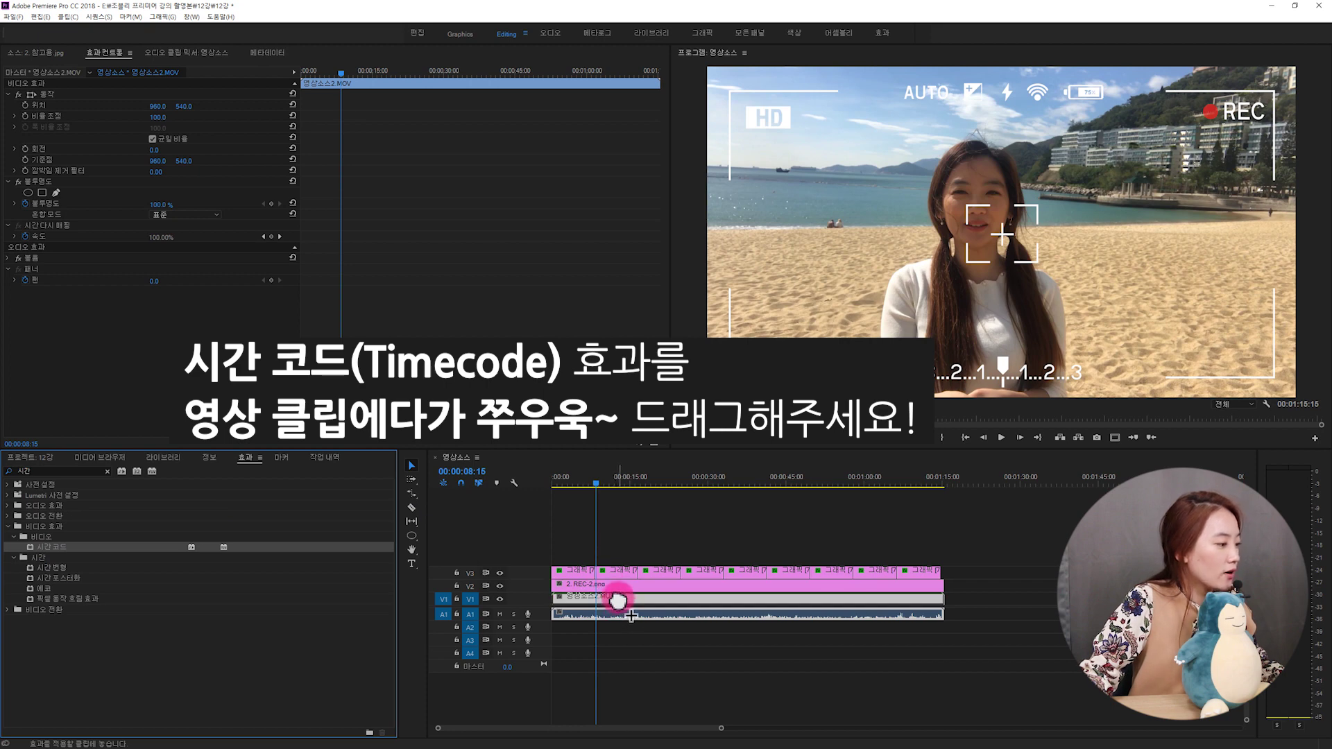
left_click_drag(618, 601, 618, 598)
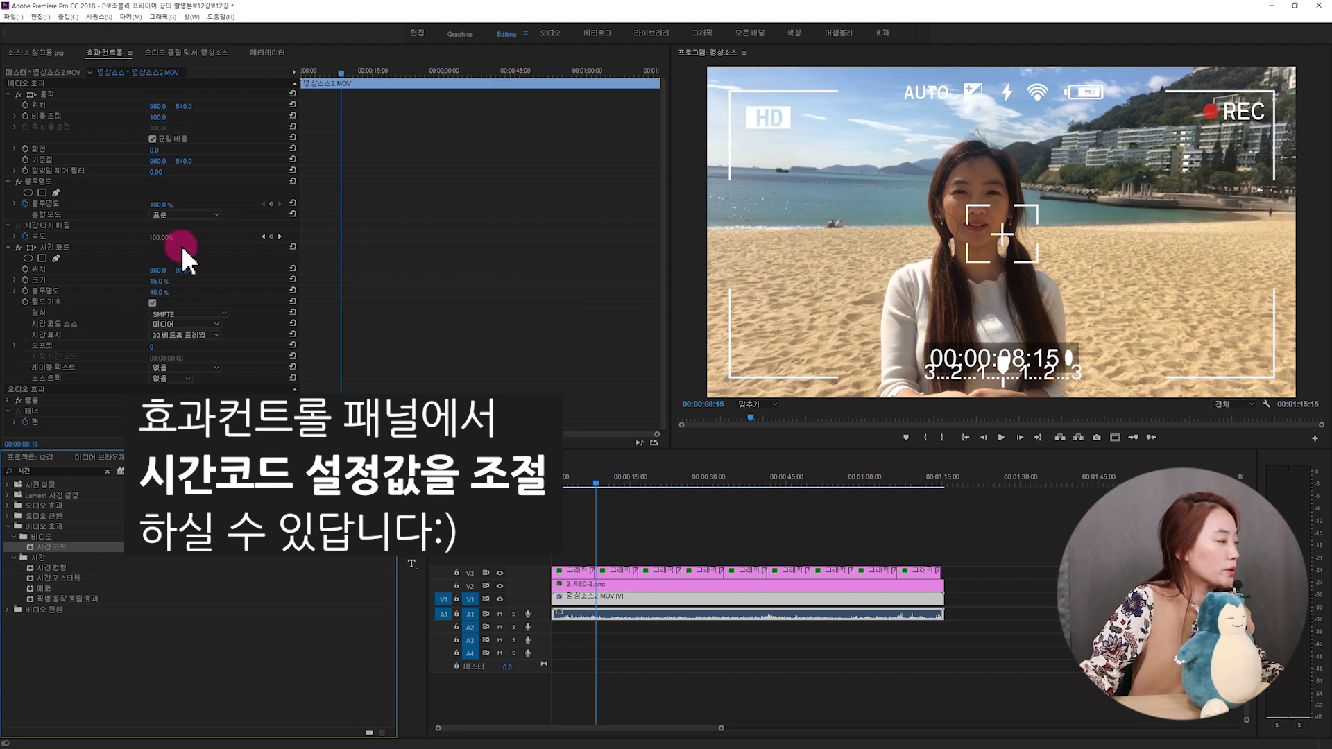
Step: Move the timecode readout right and scale it down to about 12.5%
scroll(283, 327, "down", 1)
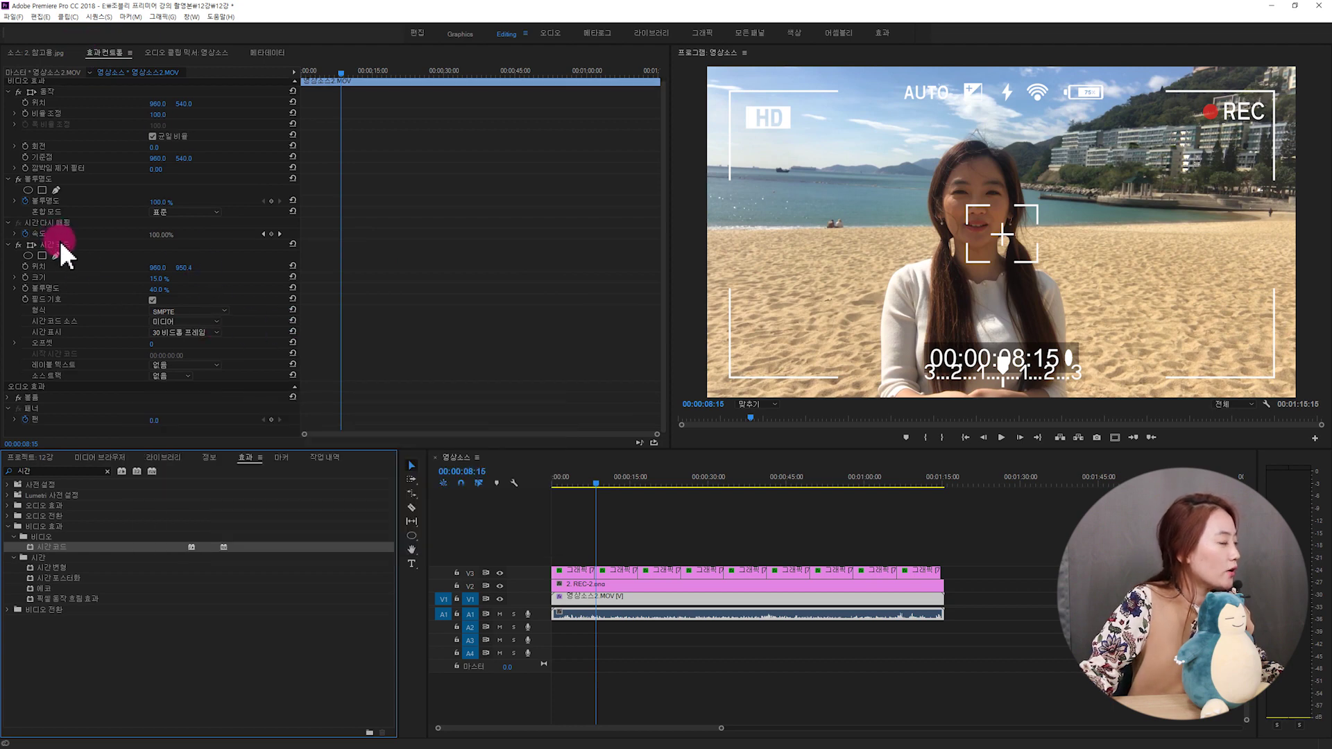
left_click_drag(159, 270, 305, 270)
left_click_drag(160, 267, 226, 267)
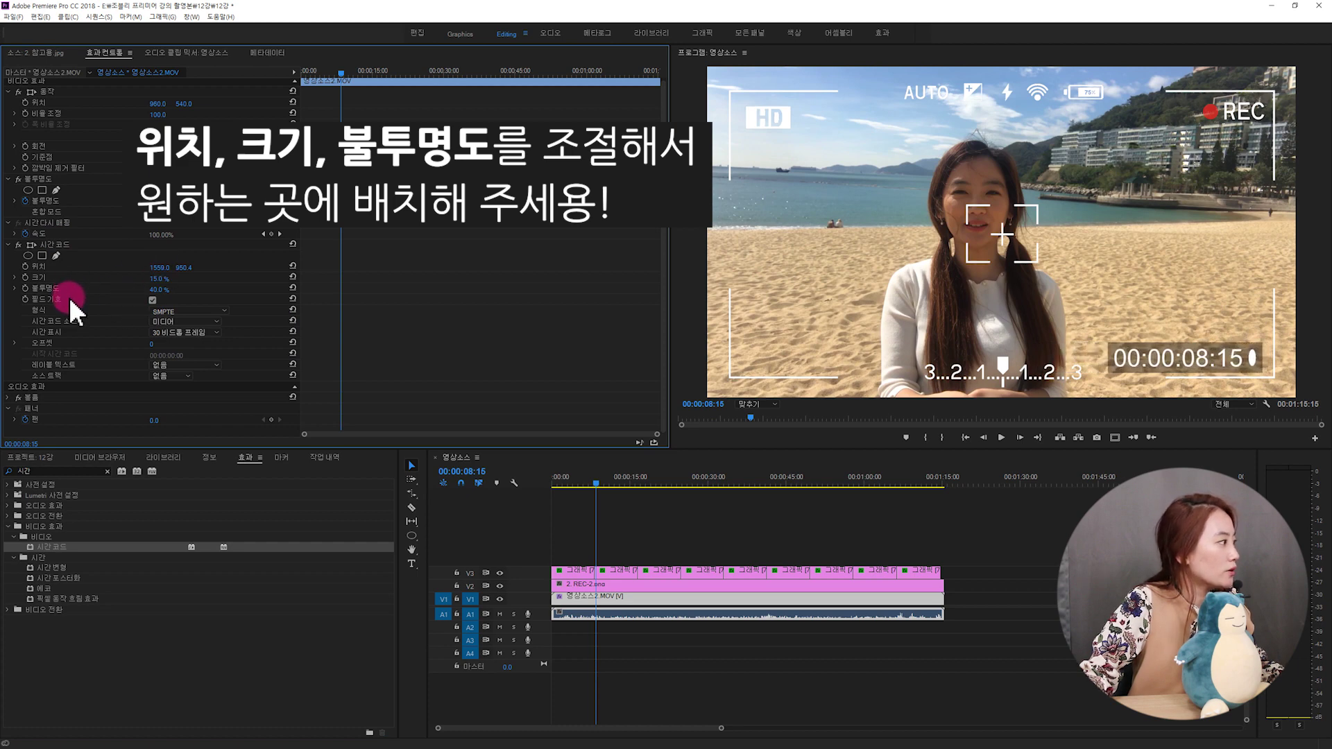
left_click(158, 280)
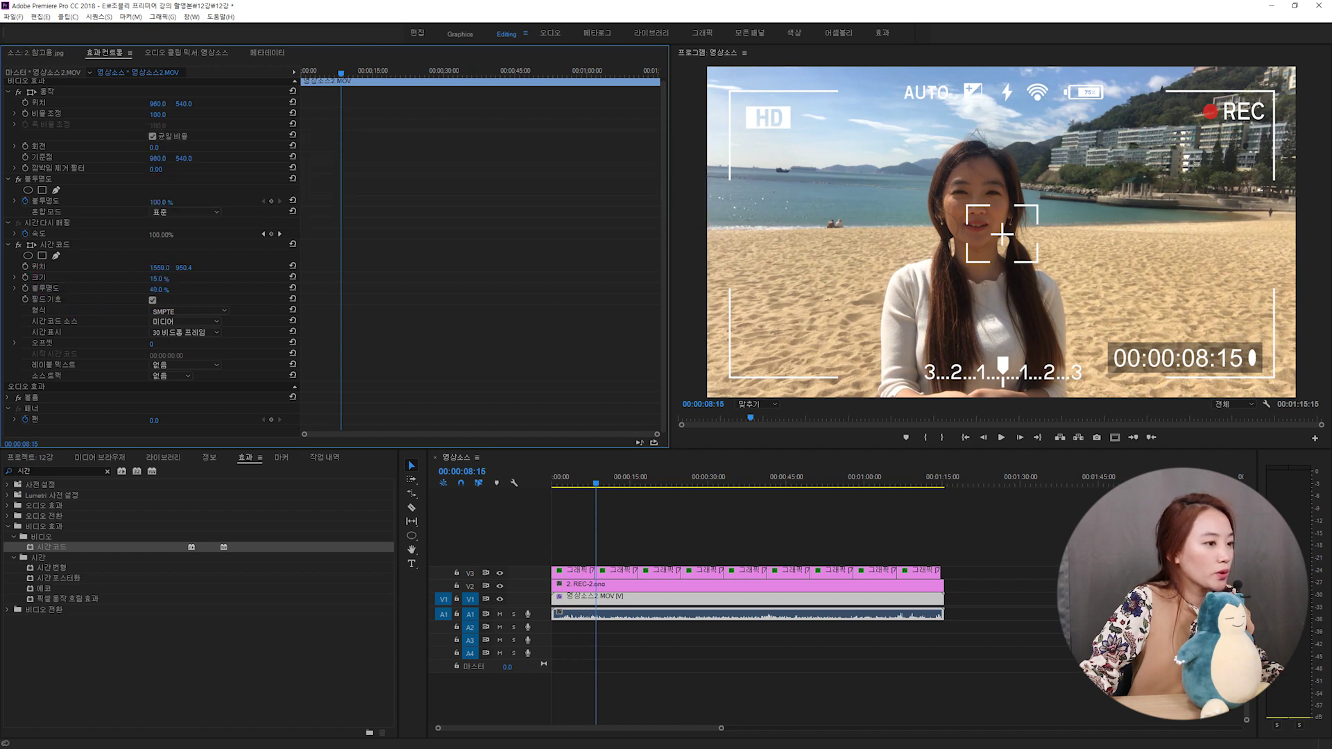
mouse_move(160, 278)
left_mouse_down()
mouse_move(135, 278)
mouse_move(187, 269)
left_mouse_up()
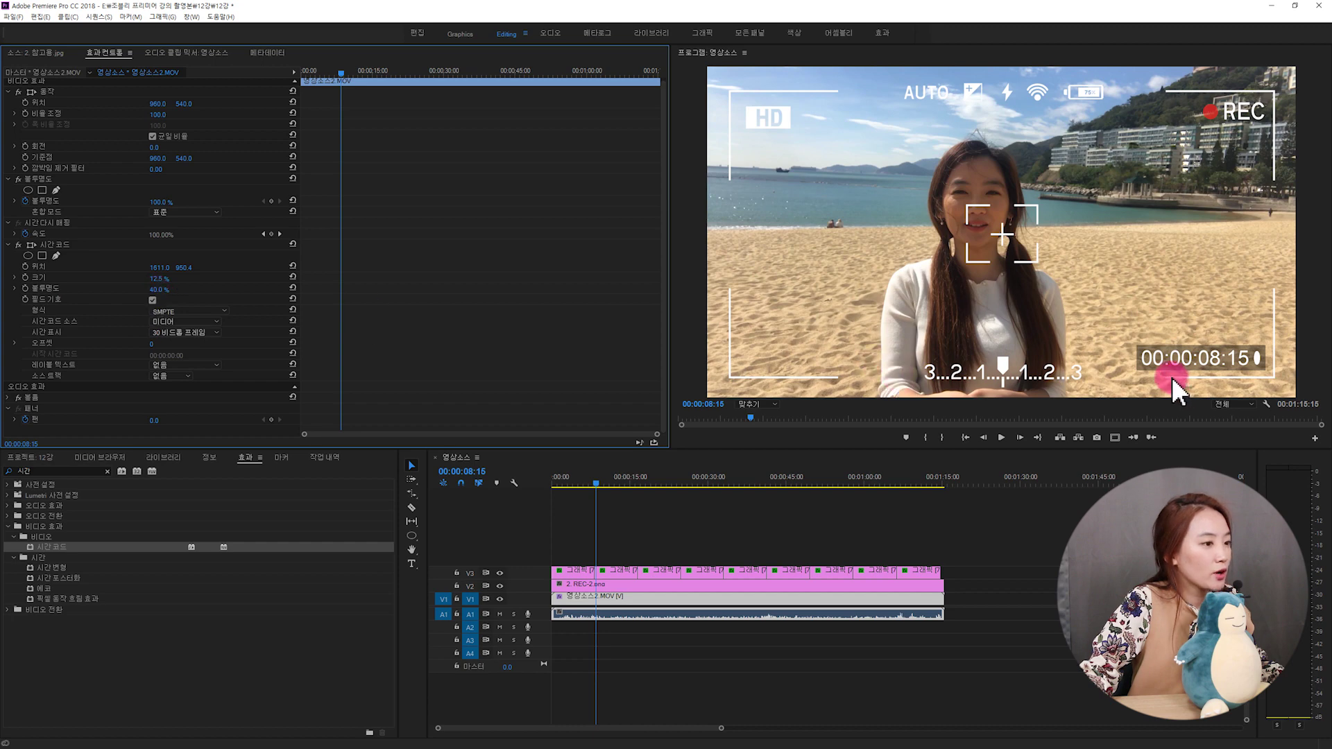
Step: Set the timecode background opacity to 0% and turn off the field symbol
left_click_drag(154, 289, 194, 289)
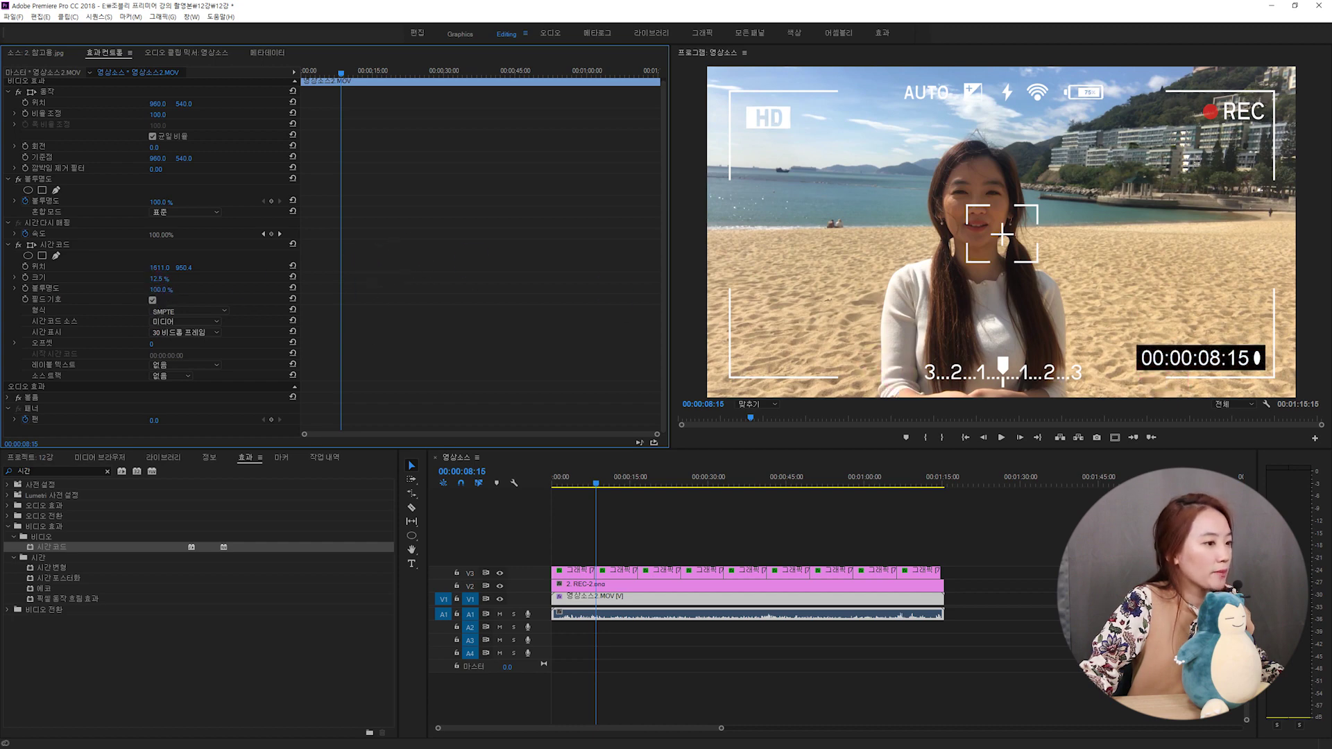
mouse_move(159, 289)
left_mouse_down()
mouse_move(99, 289)
mouse_move(125, 289)
left_mouse_up()
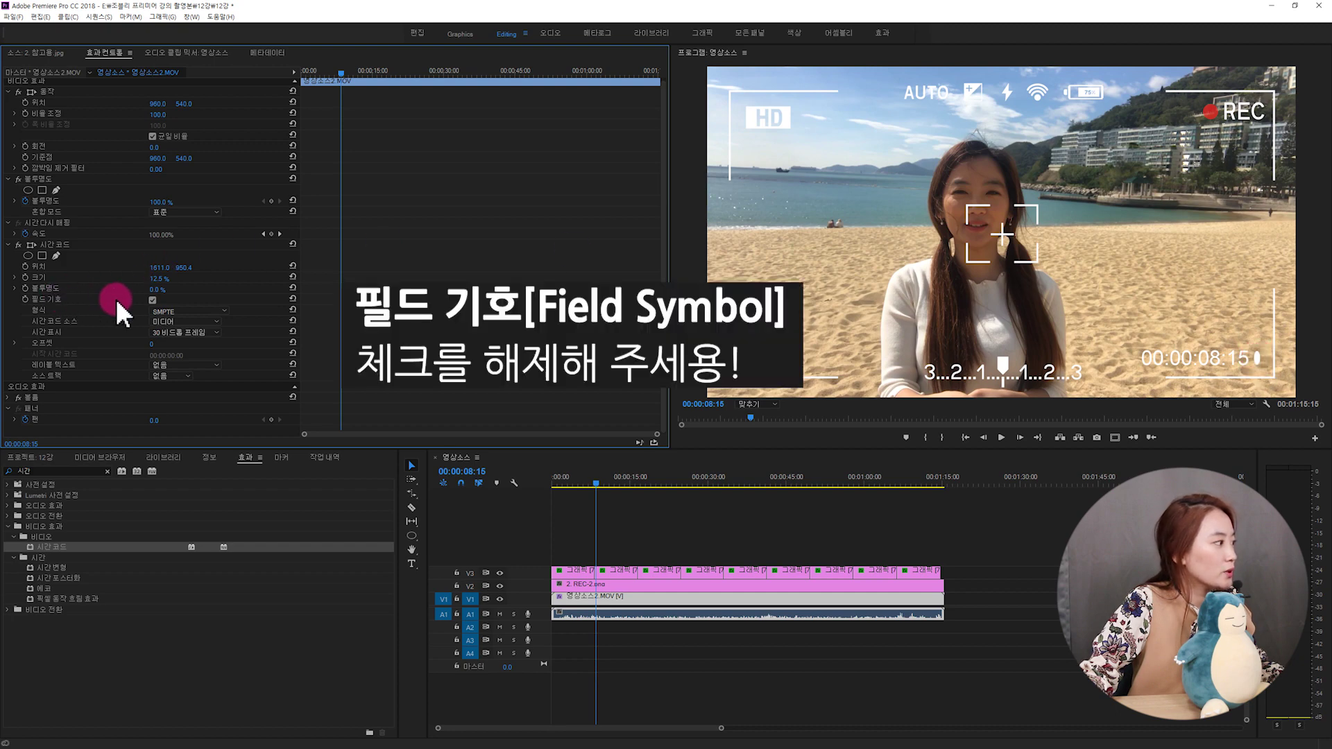
left_click(152, 300)
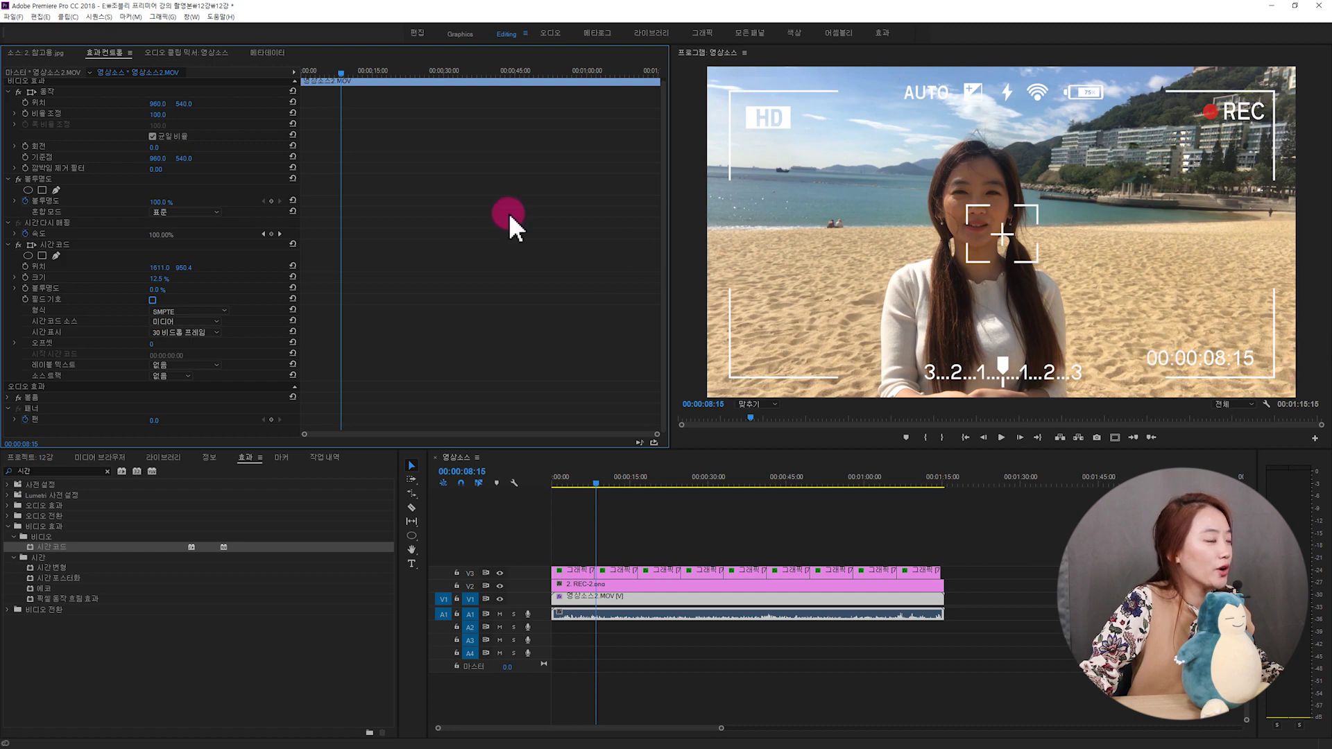
Step: Remove the timecode's field symbol and move the timecode up to sit just under REC
left_click_drag(158, 268, 170, 268)
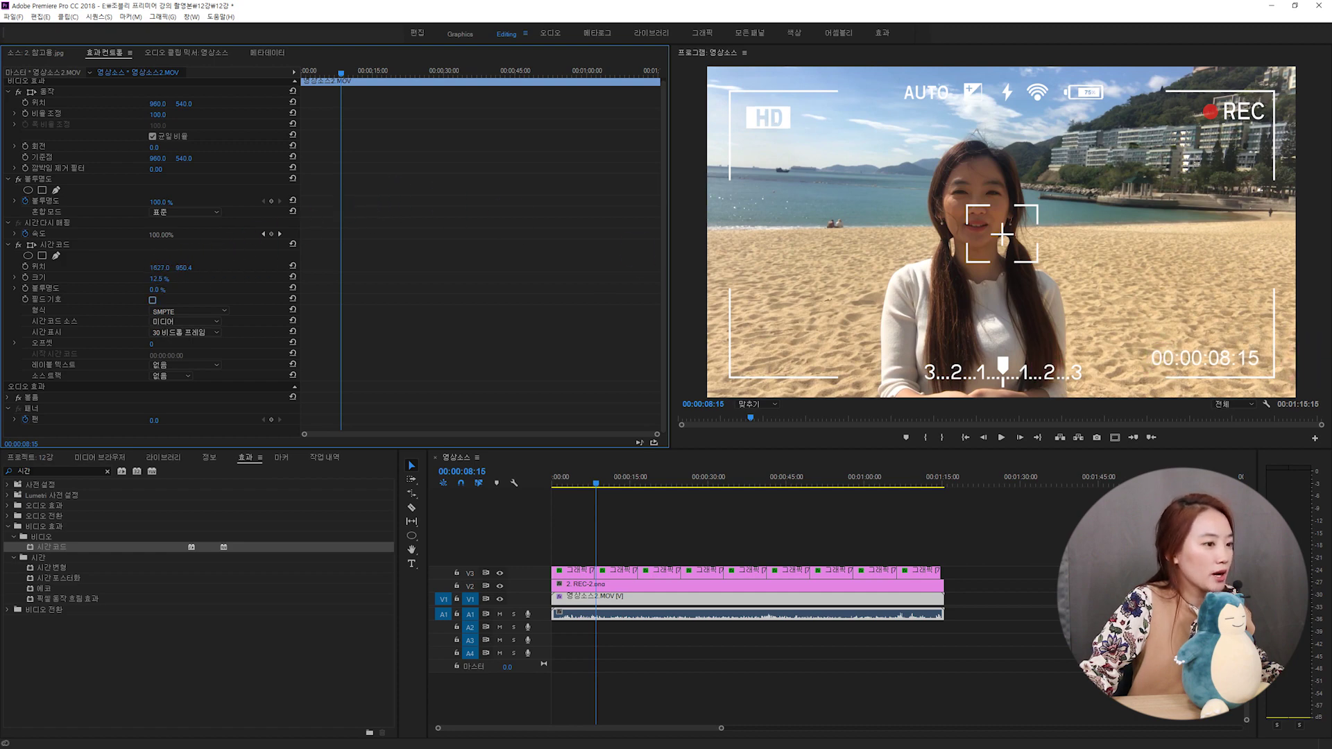
left_click(111, 243)
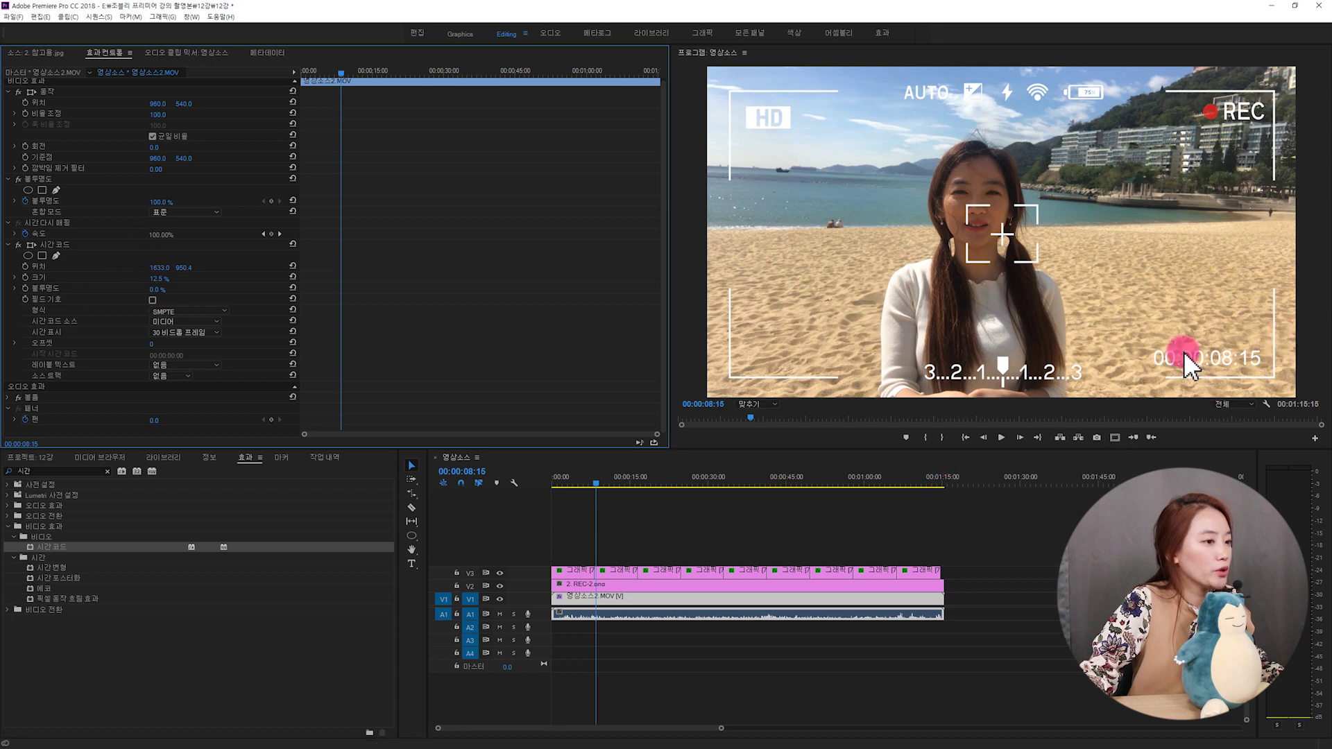
left_click_drag(202, 265, 316, 265)
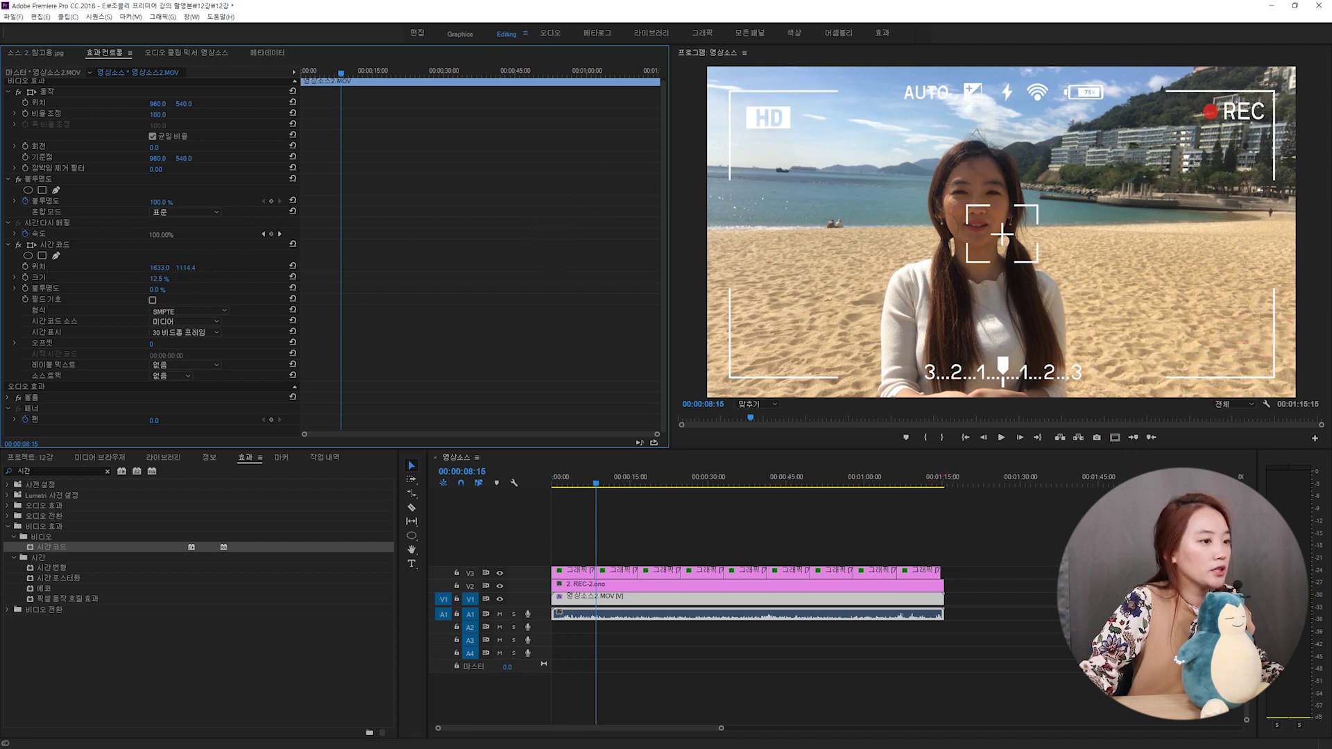
left_click_drag(186, 268, 69, 268)
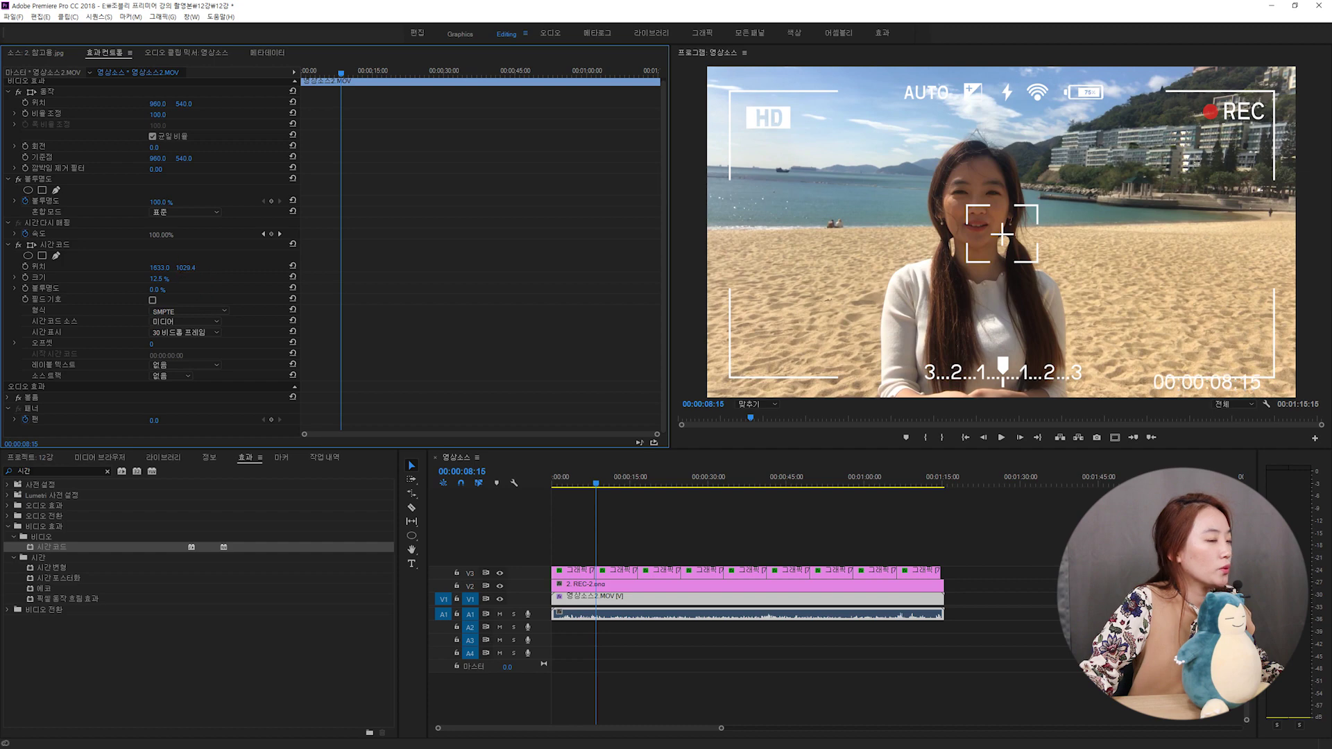
left_click_drag(183, 268, 159, 268)
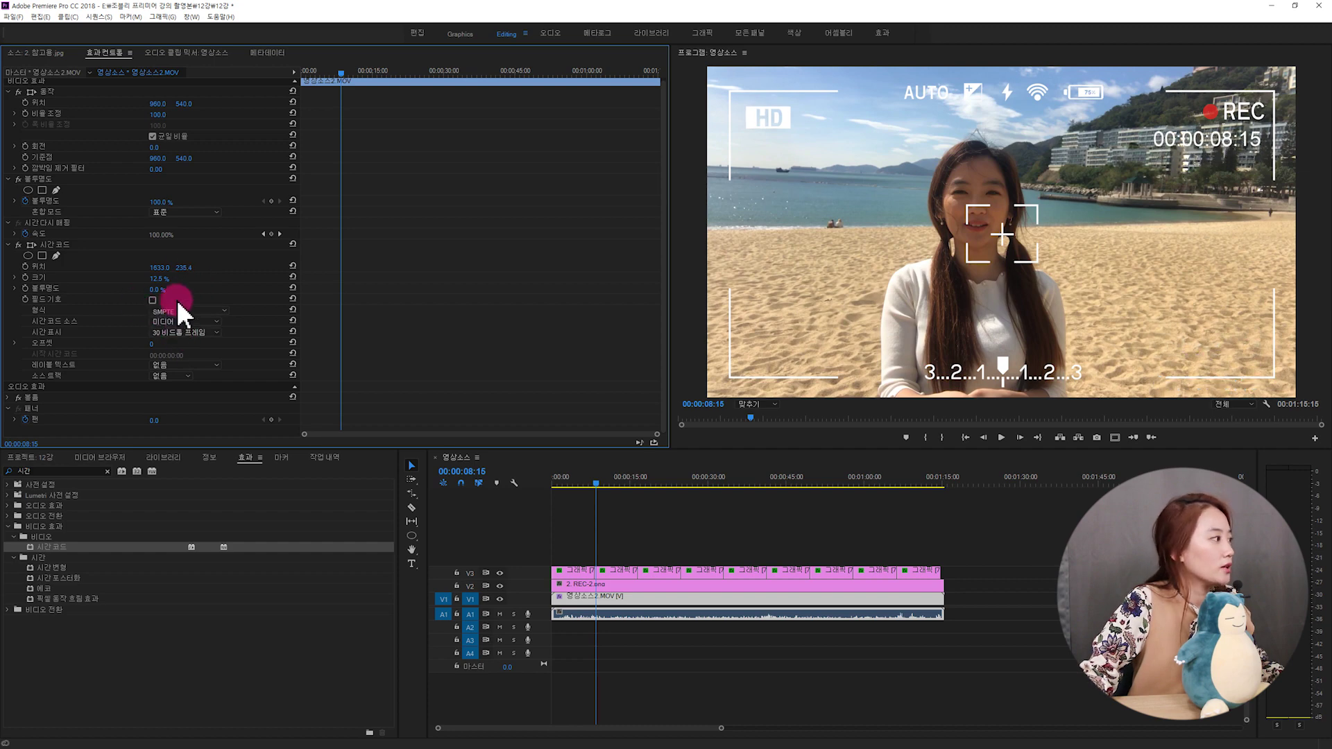
Step: Shrink the timecode to 11%, fine-tune it to 1647, 235.4, and preview playback
left_click_drag(160, 278, 149, 278)
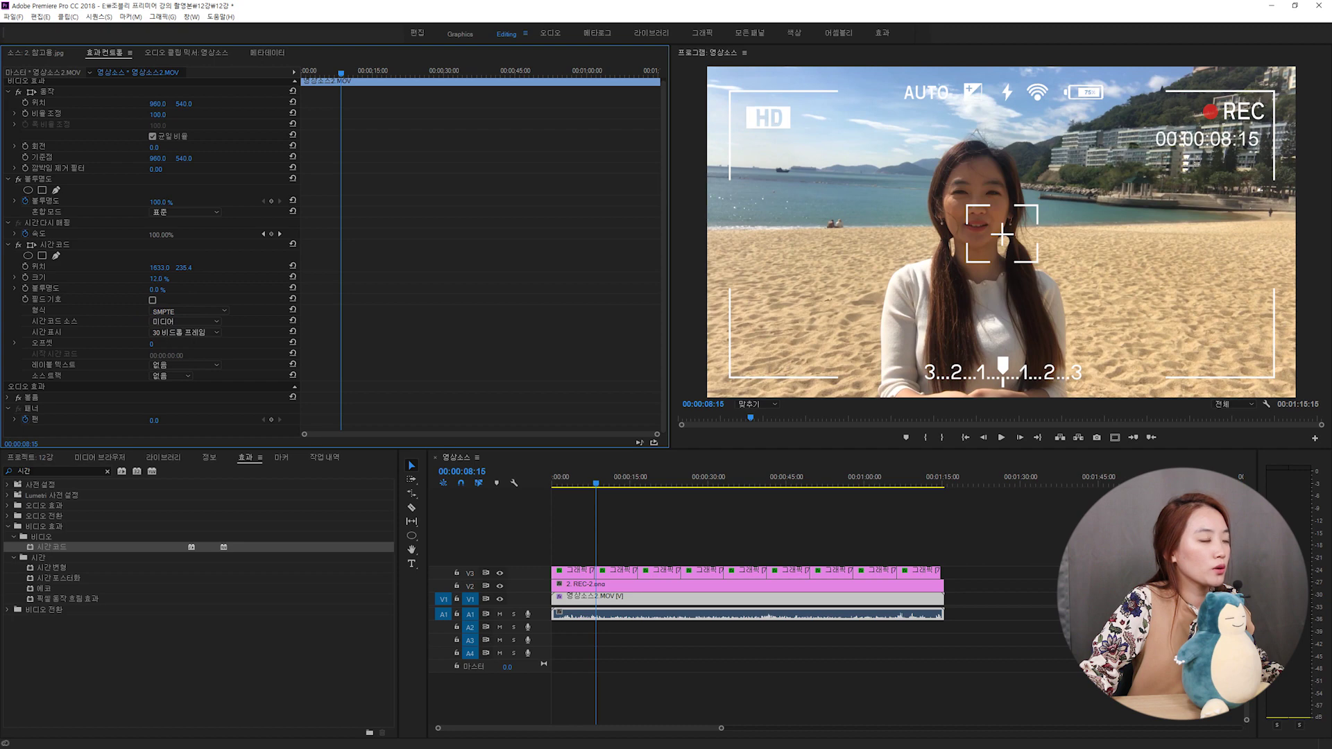
left_click(155, 267)
mouse_move(160, 267)
left_mouse_down()
mouse_move(174, 267)
mouse_move(148, 267)
left_mouse_up()
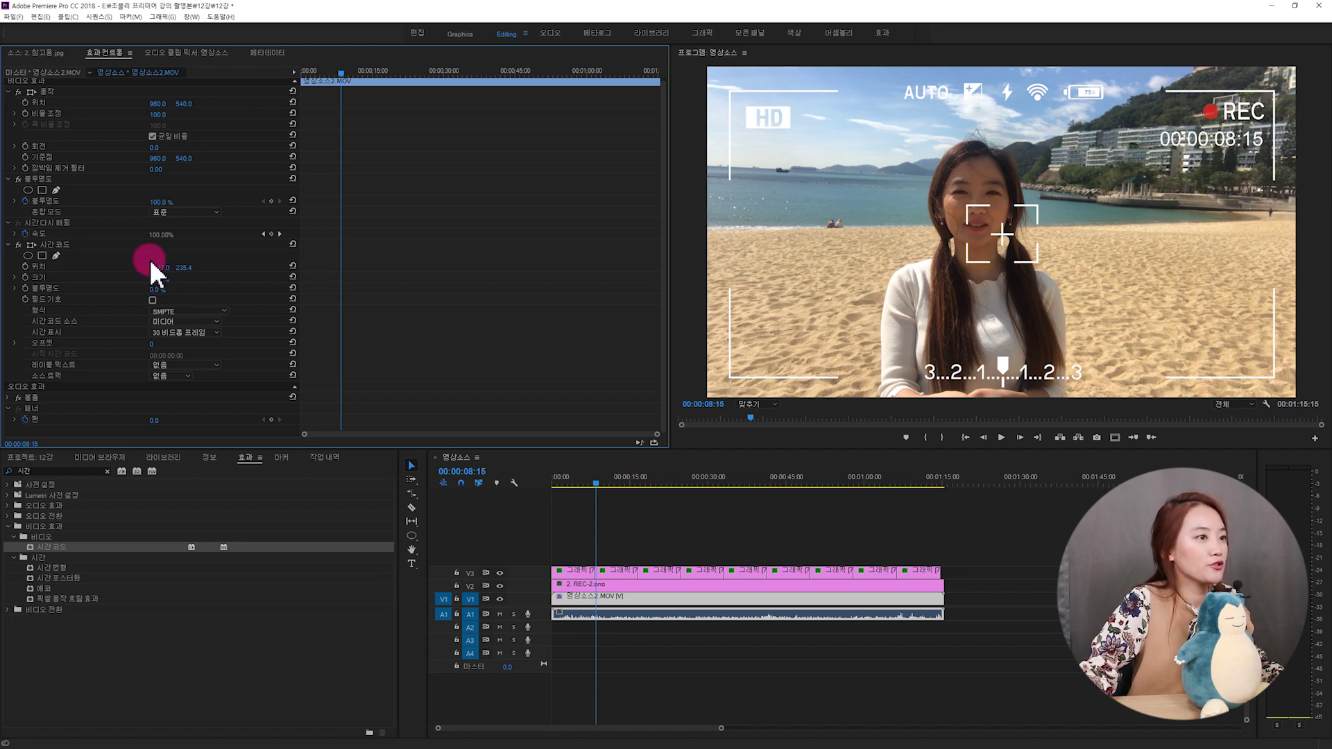
left_click_drag(610, 479, 538, 498)
key("space")
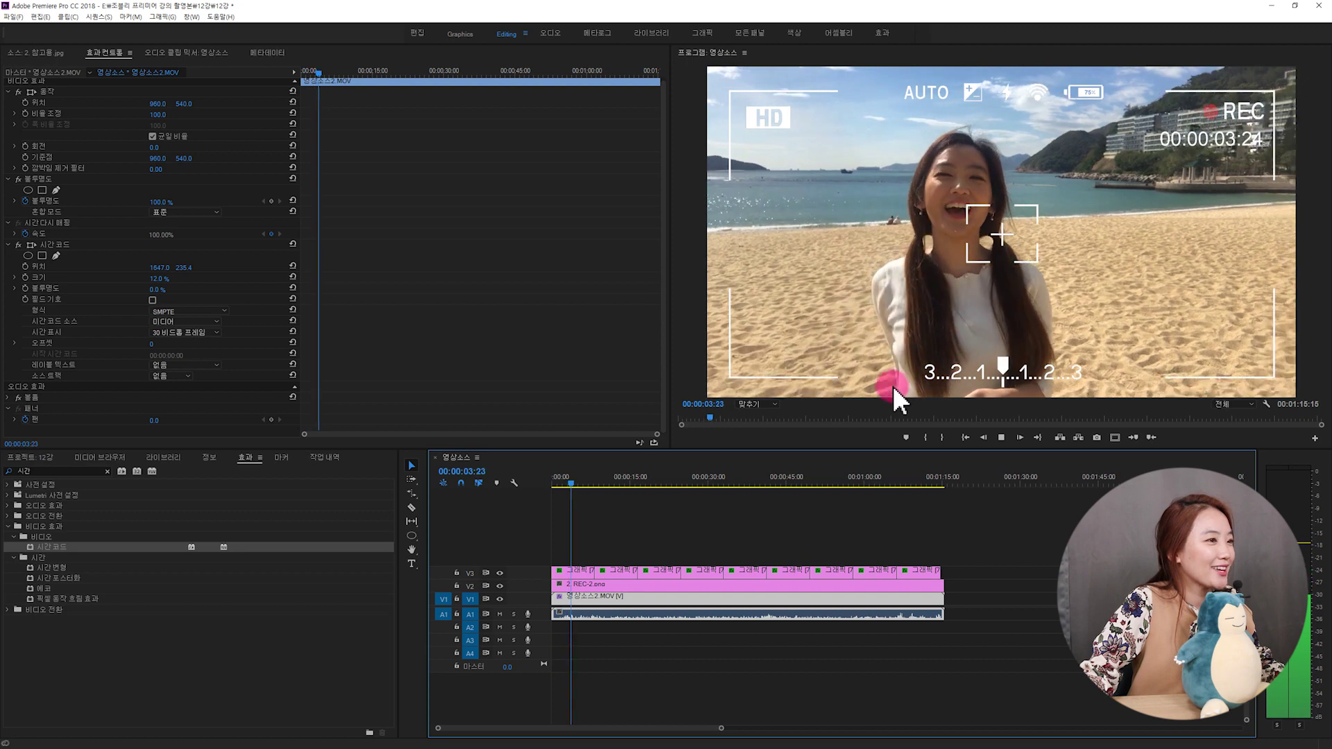
Step: Replay the clip from the start, stop at 00:00:02:01, and start editing the Timecode Offset
key("space")
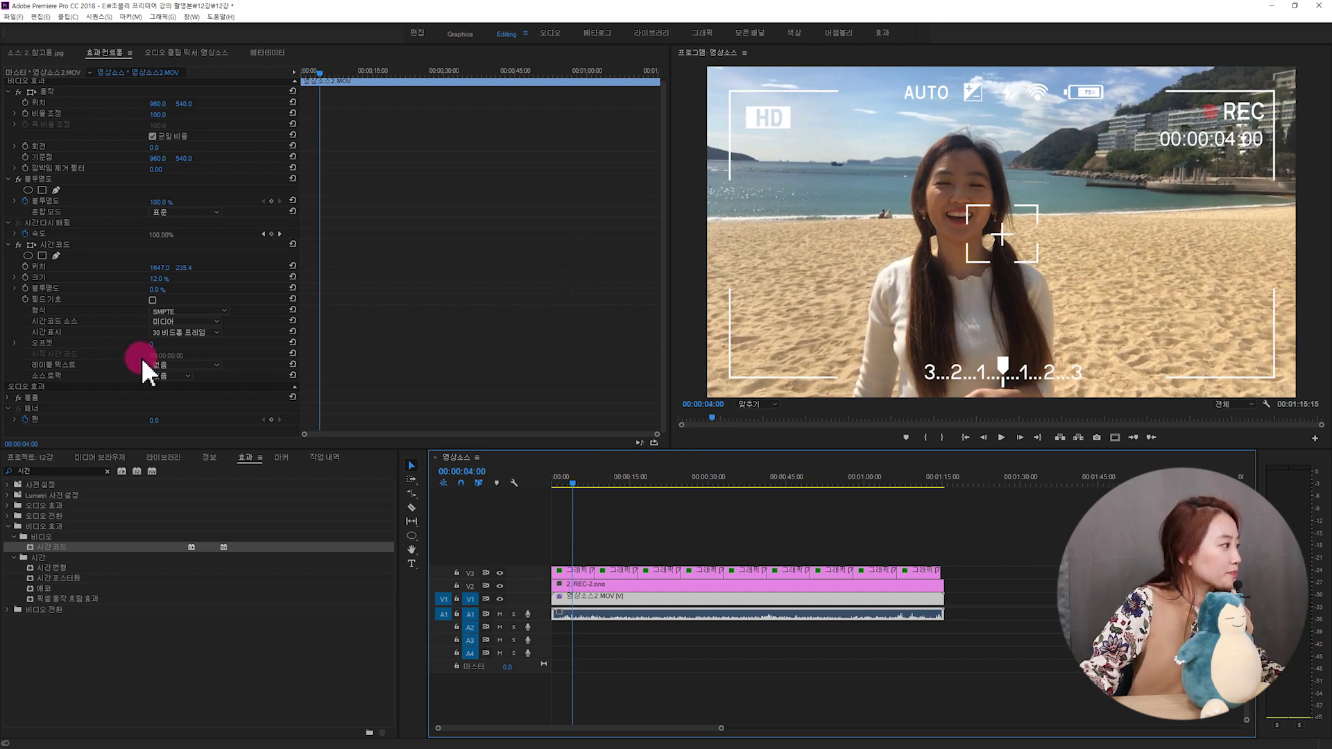
left_click_drag(569, 479, 522, 490)
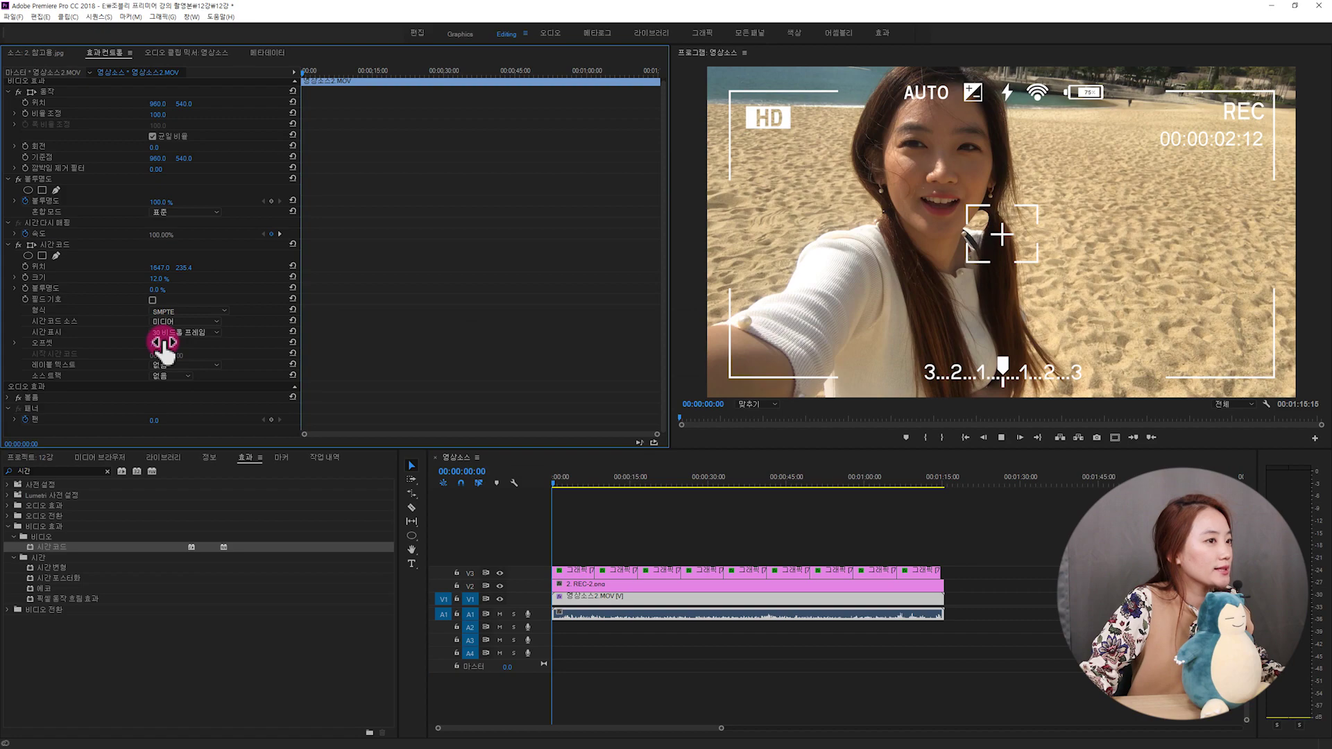
key("space")
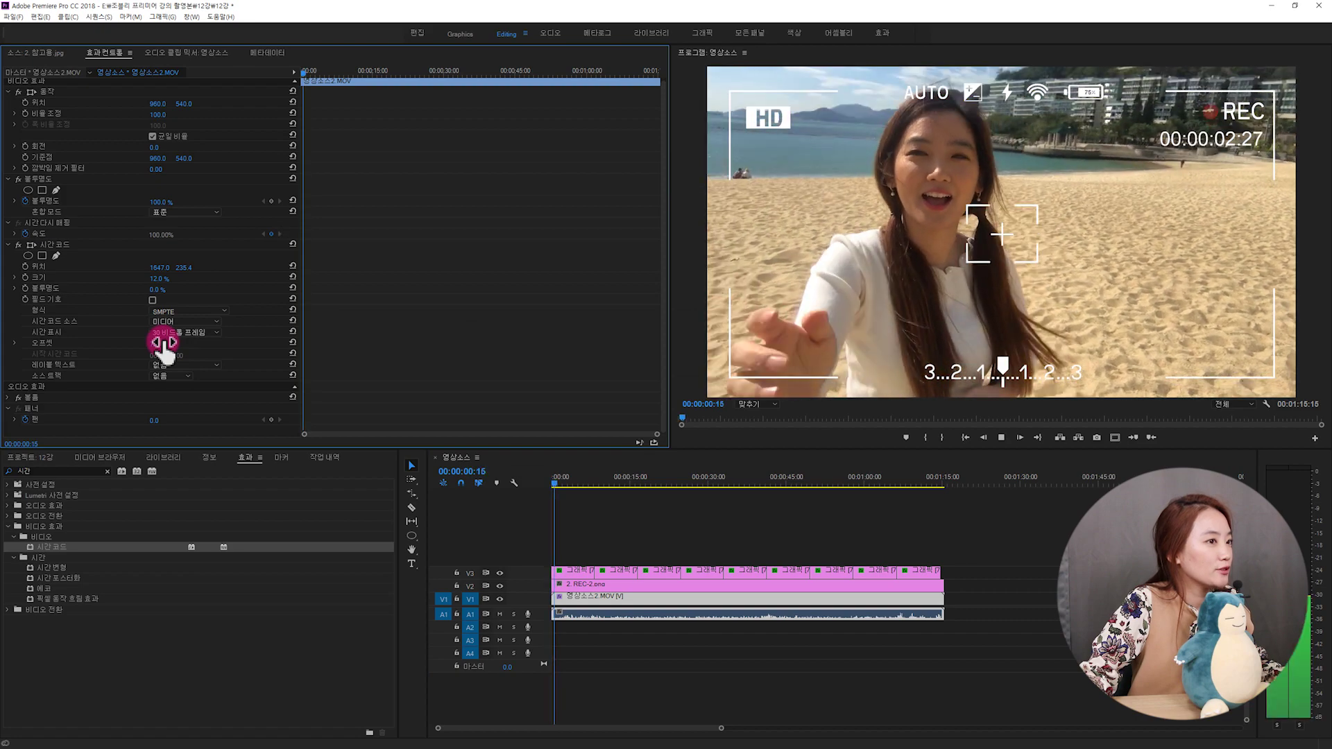
key("space")
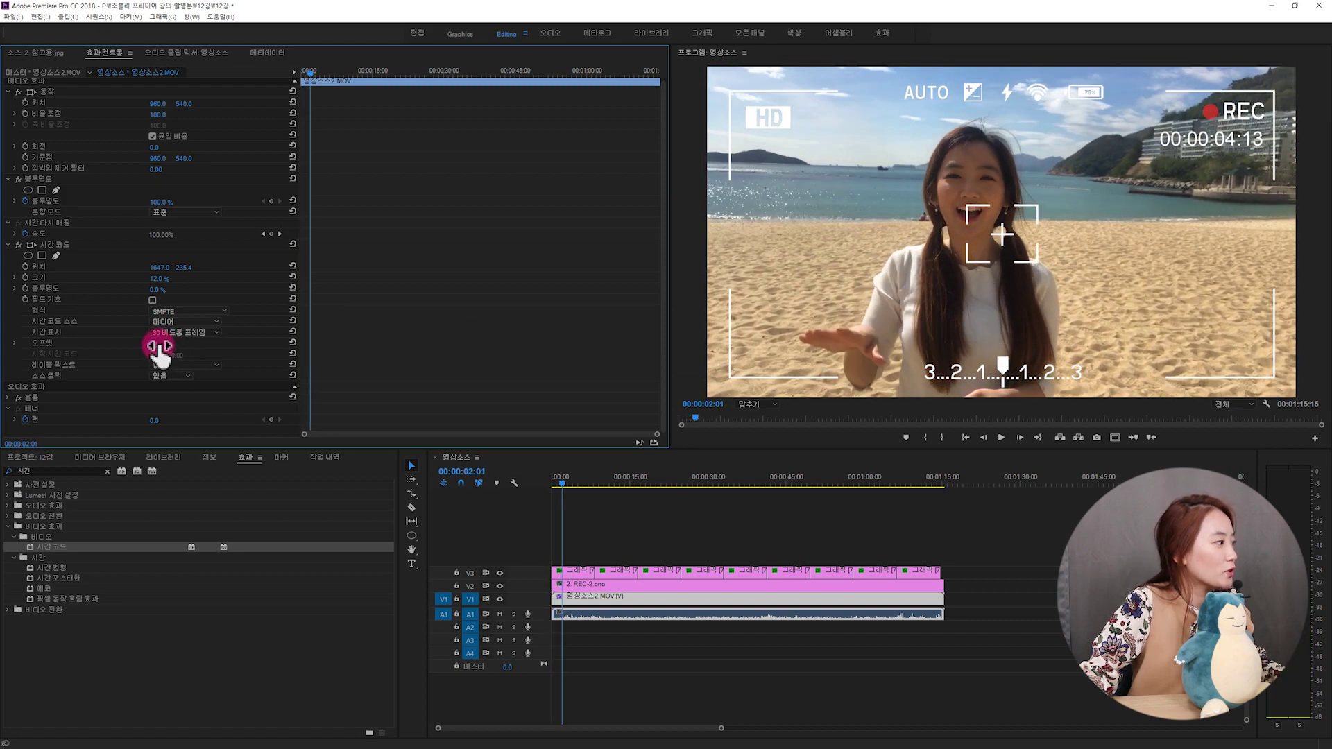
left_click(152, 343)
Step: Set the Timecode Offset to 0
type("0")
left_click(218, 334)
left_click(146, 281)
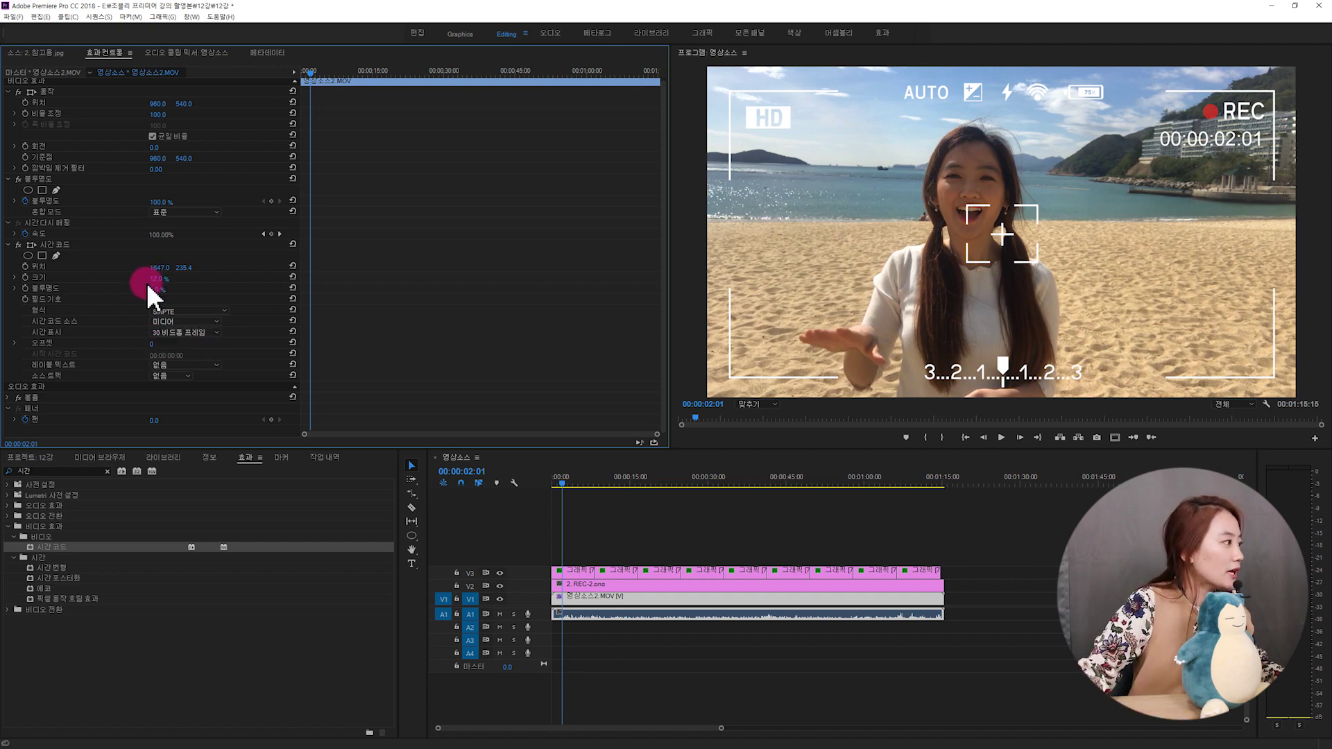
Step: Try the Frames, 16mm and 35mm Feet+Frames timecode formats, then return to SMPTE
left_click(186, 317)
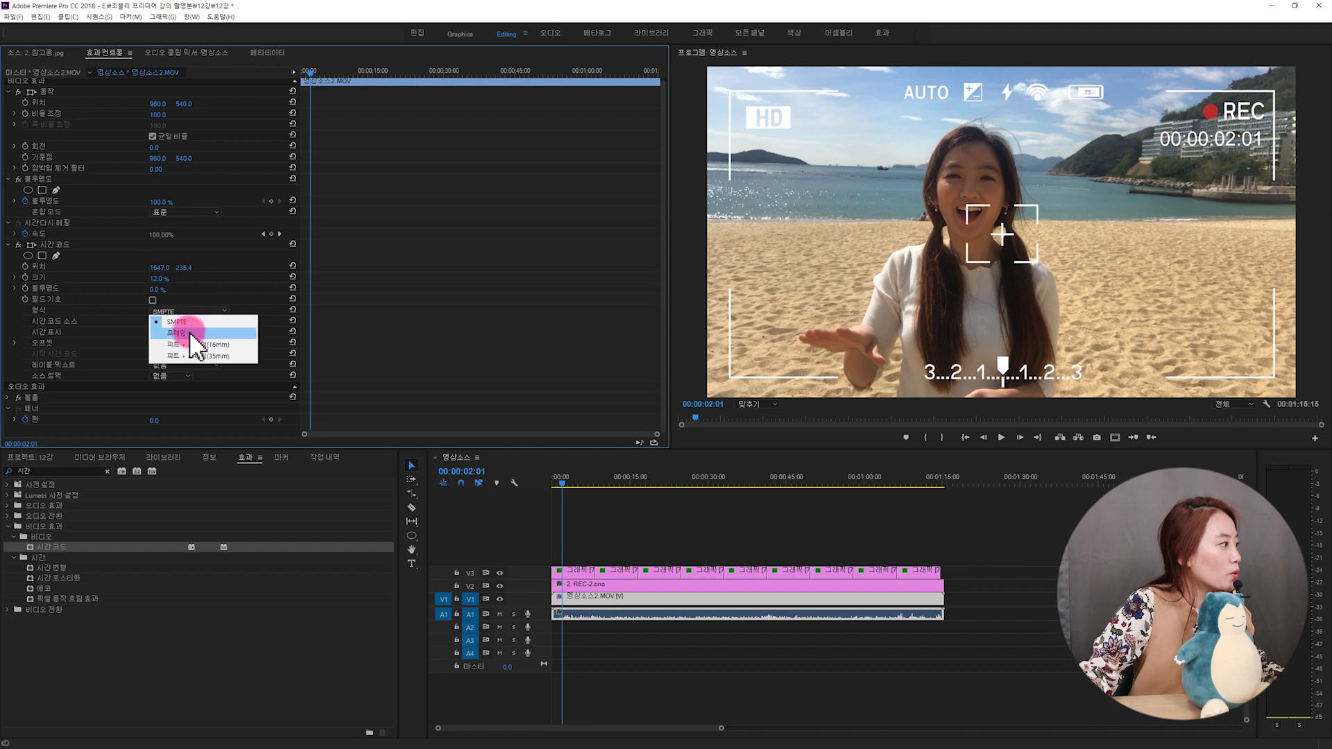
left_click(189, 331)
left_click(197, 310)
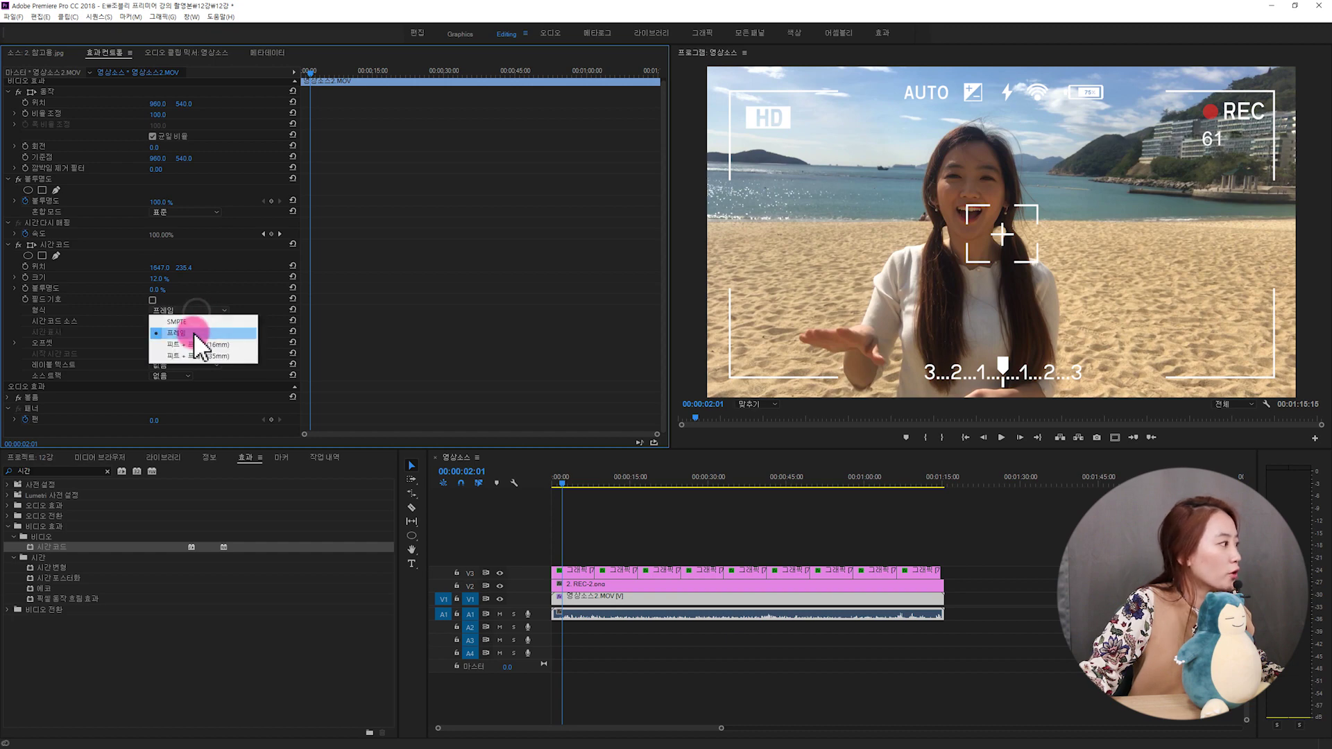
left_click(192, 347)
left_click(200, 310)
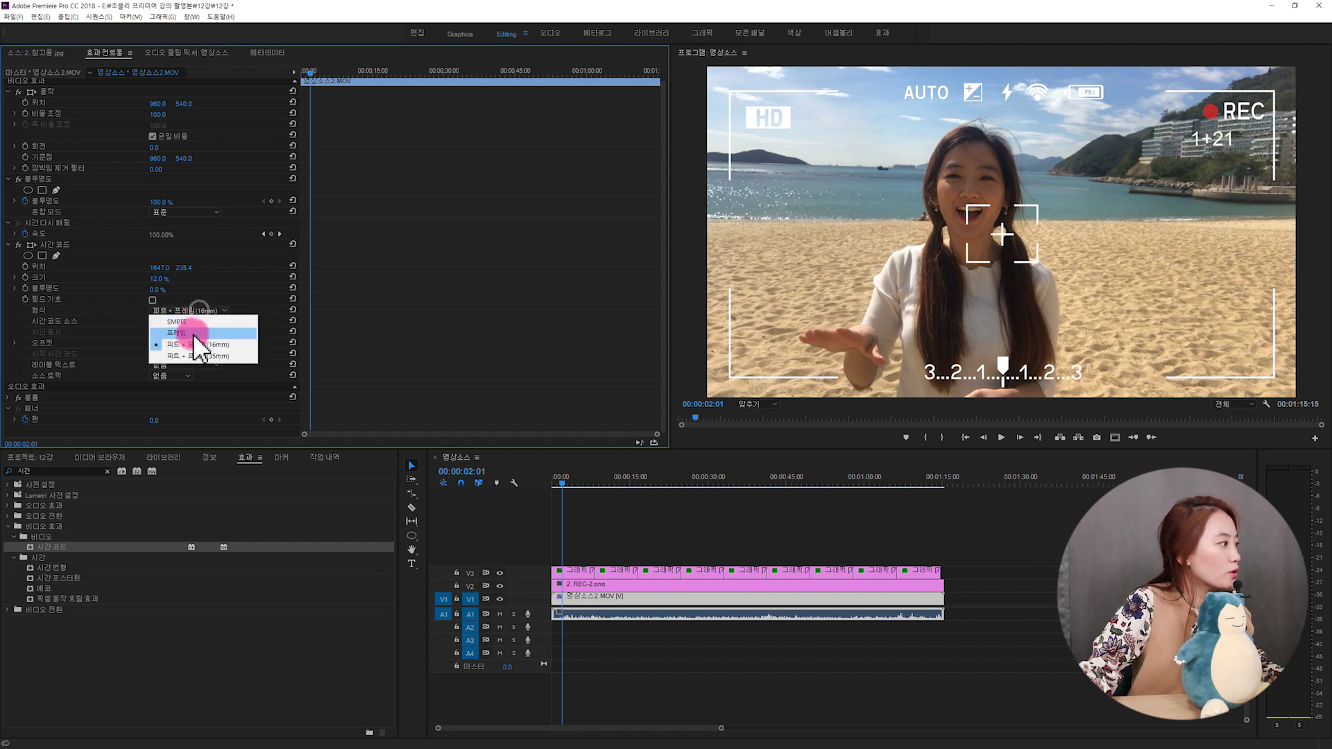
left_click(190, 355)
left_click(203, 309)
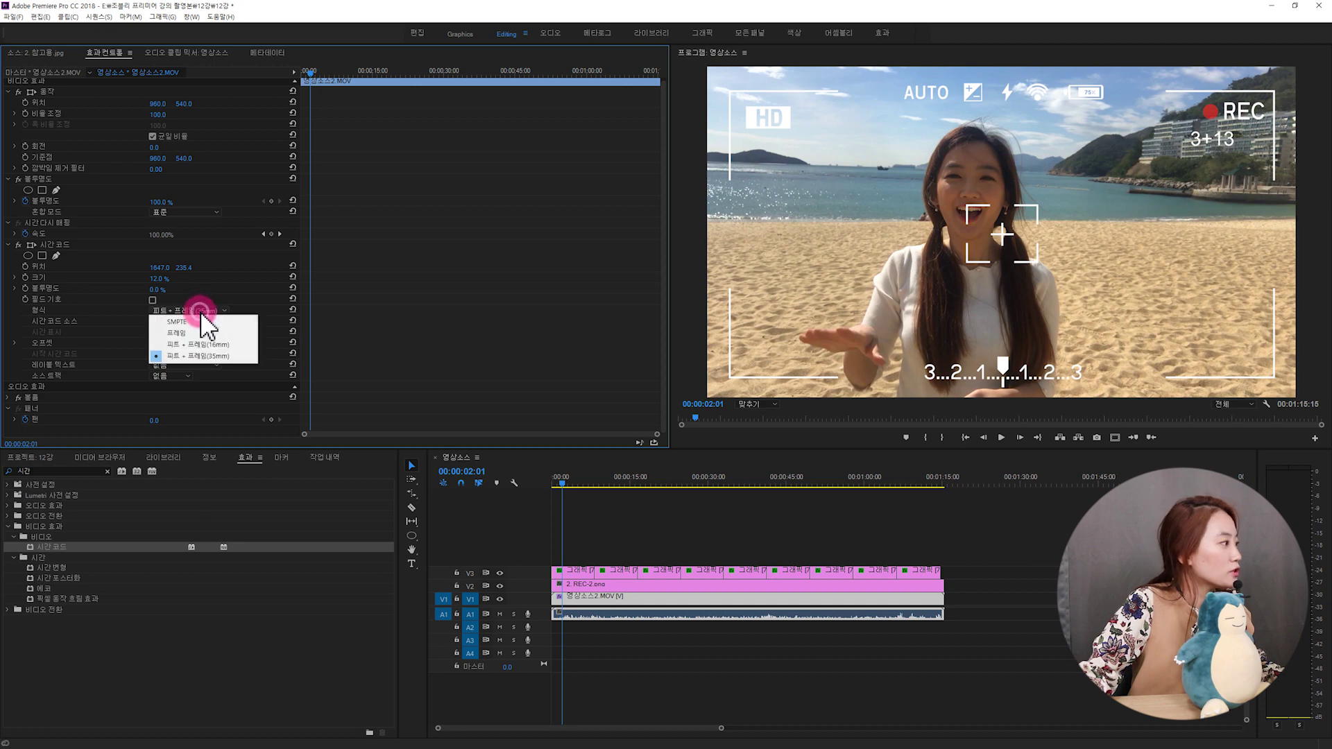
left_click(198, 320)
Step: Leave the time display frame rate unchanged and scrub the playhead back to 00:00:02:24
left_click(393, 286)
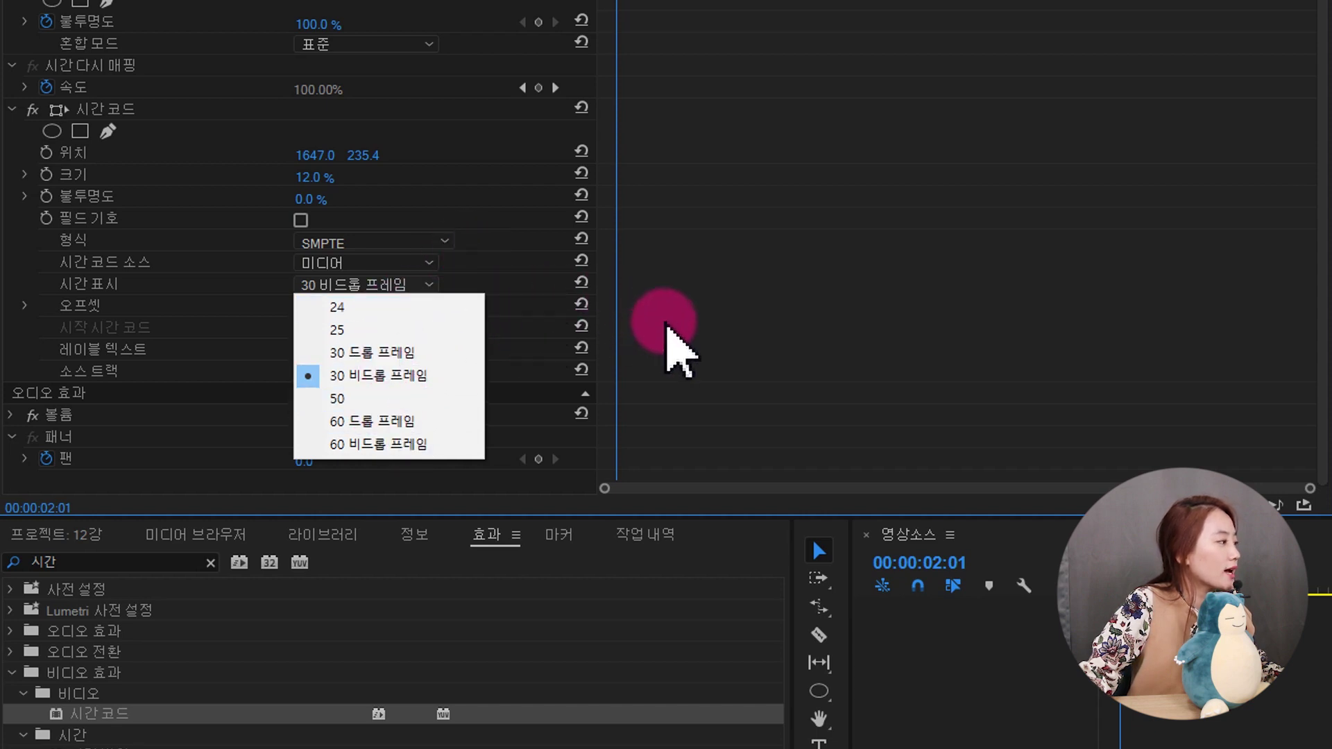
left_click(663, 319)
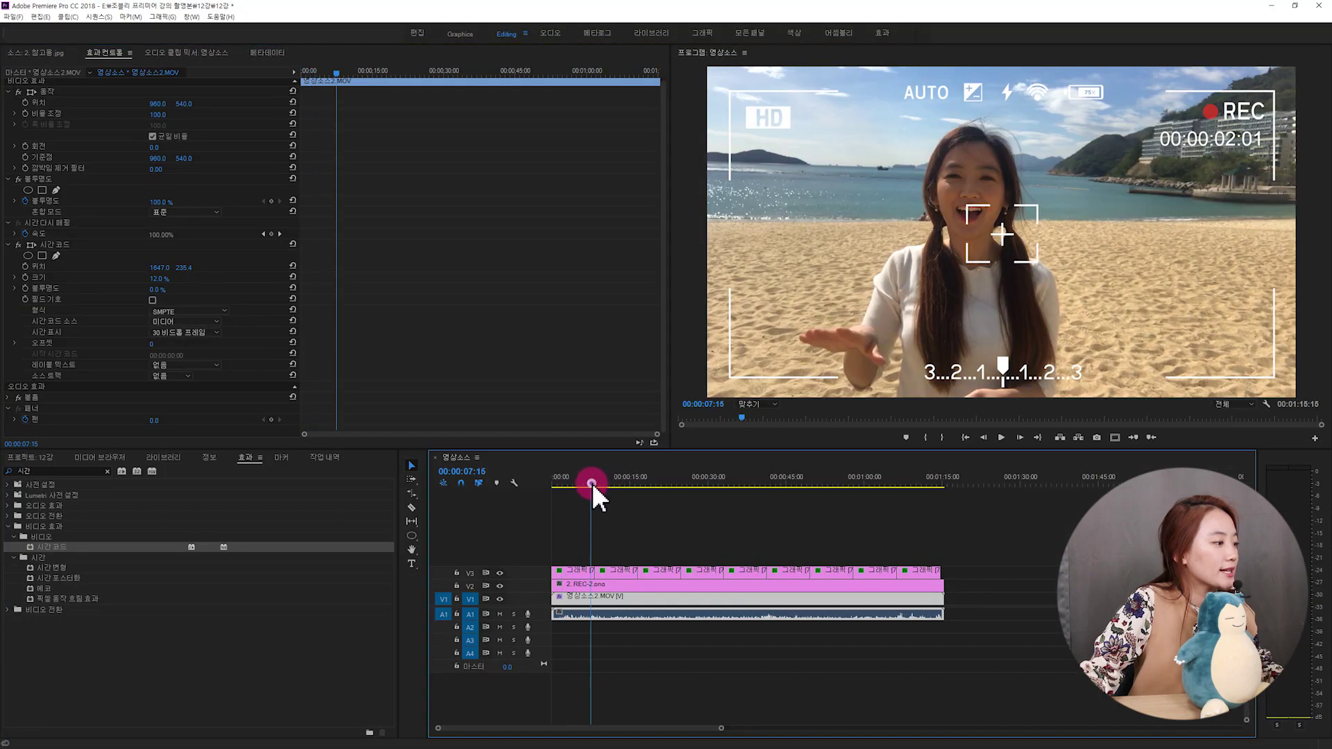
mouse_move(593, 483)
left_mouse_down()
mouse_move(559, 488)
mouse_move(742, 501)
left_mouse_up()
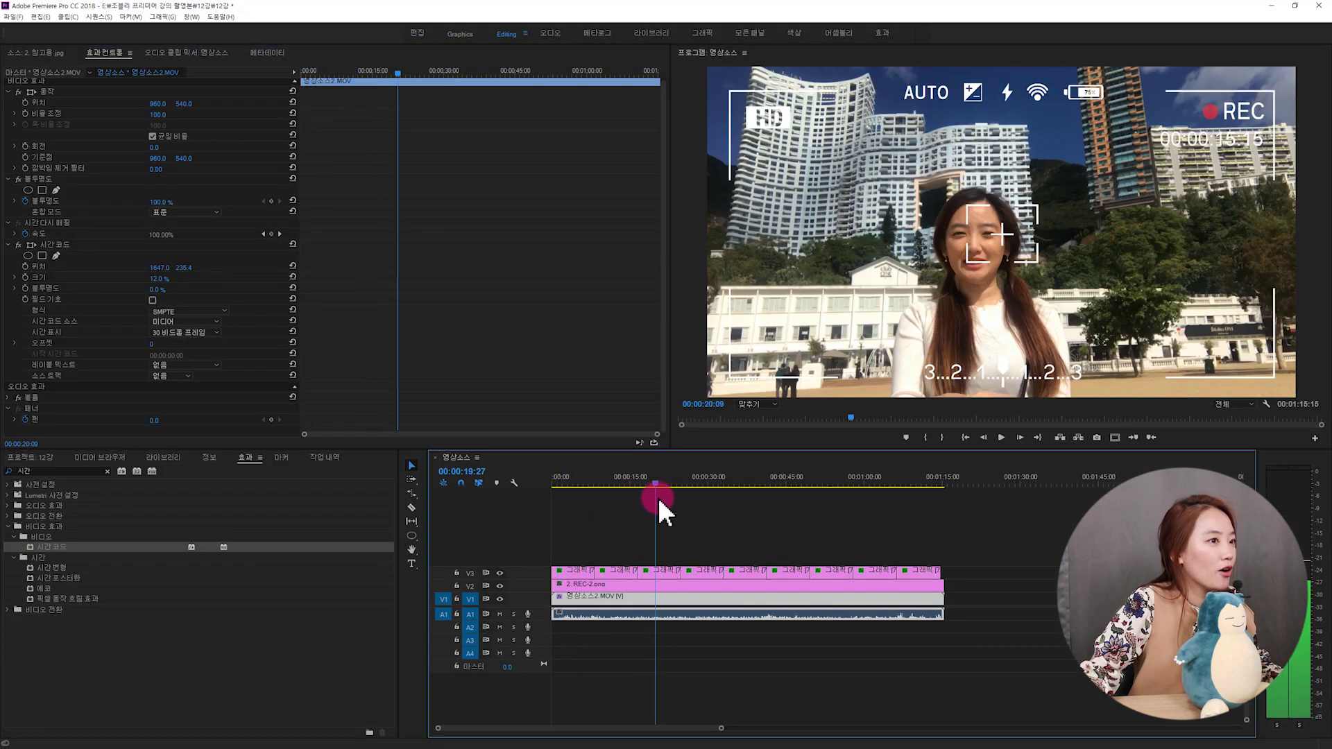
left_click_drag(742, 498, 567, 530)
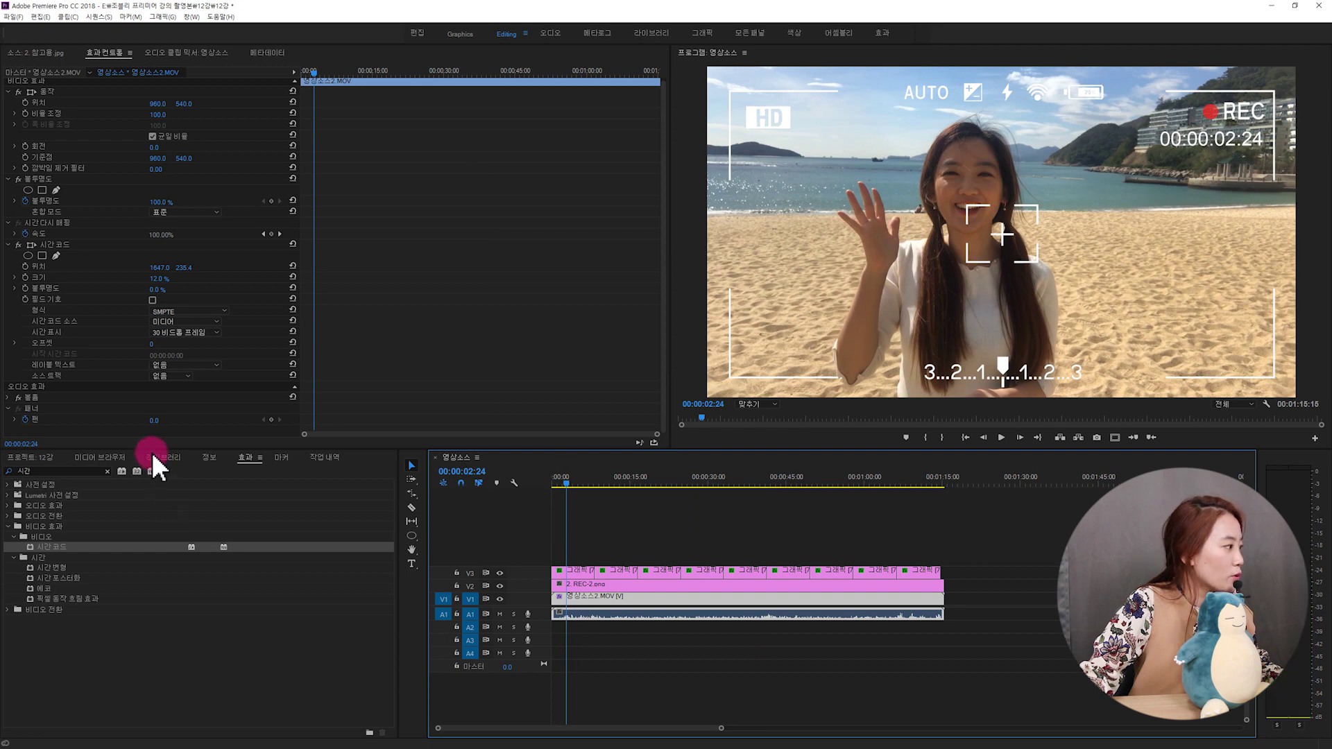
Step: Delete the REC-2.png overlay and place REC-1.png on V2 instead
left_click(68, 458)
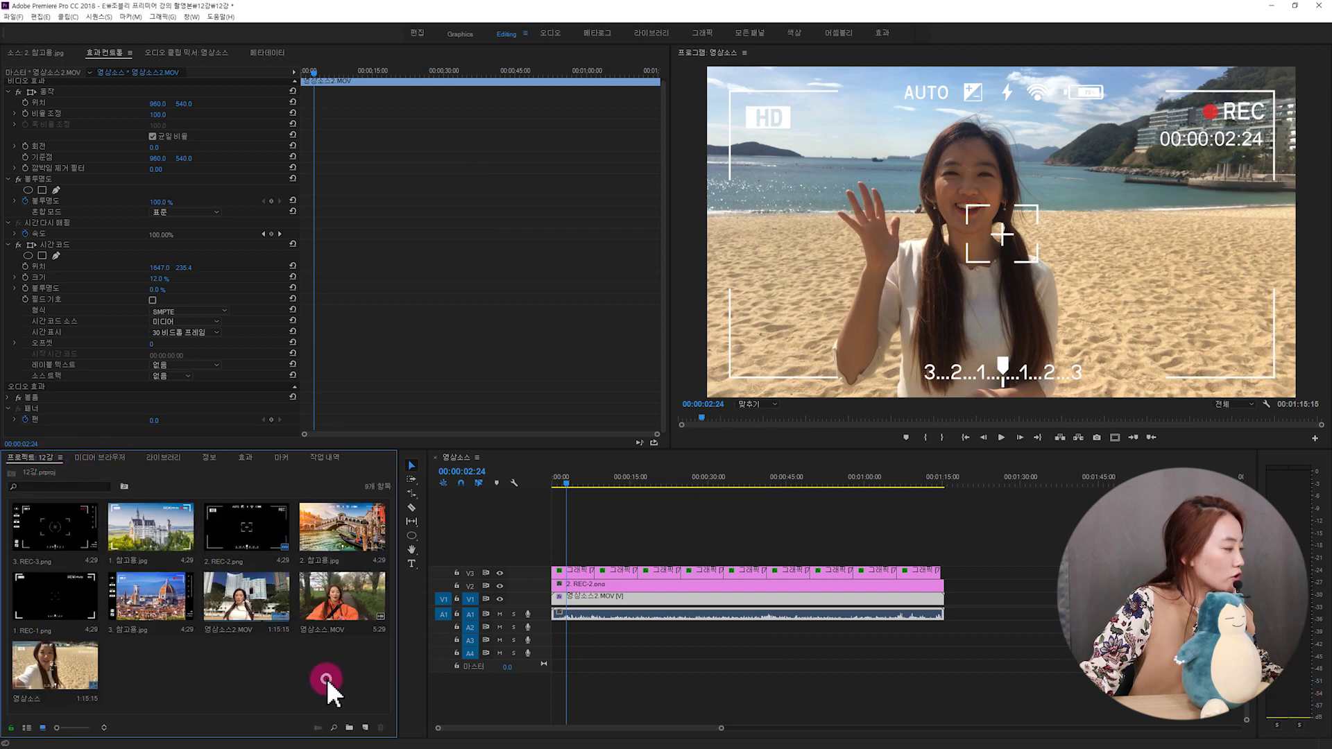
left_click(595, 586)
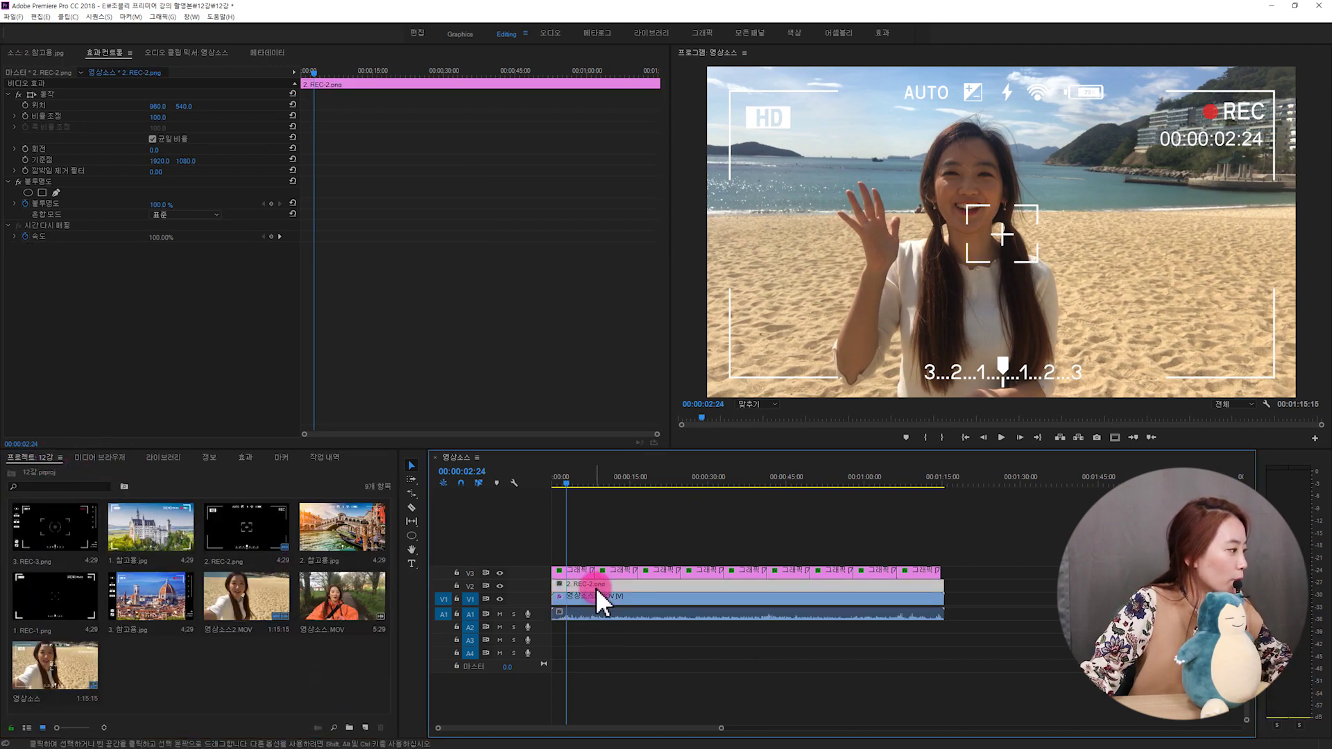
key("Delete")
left_click(59, 595)
left_click_drag(59, 595, 942, 584)
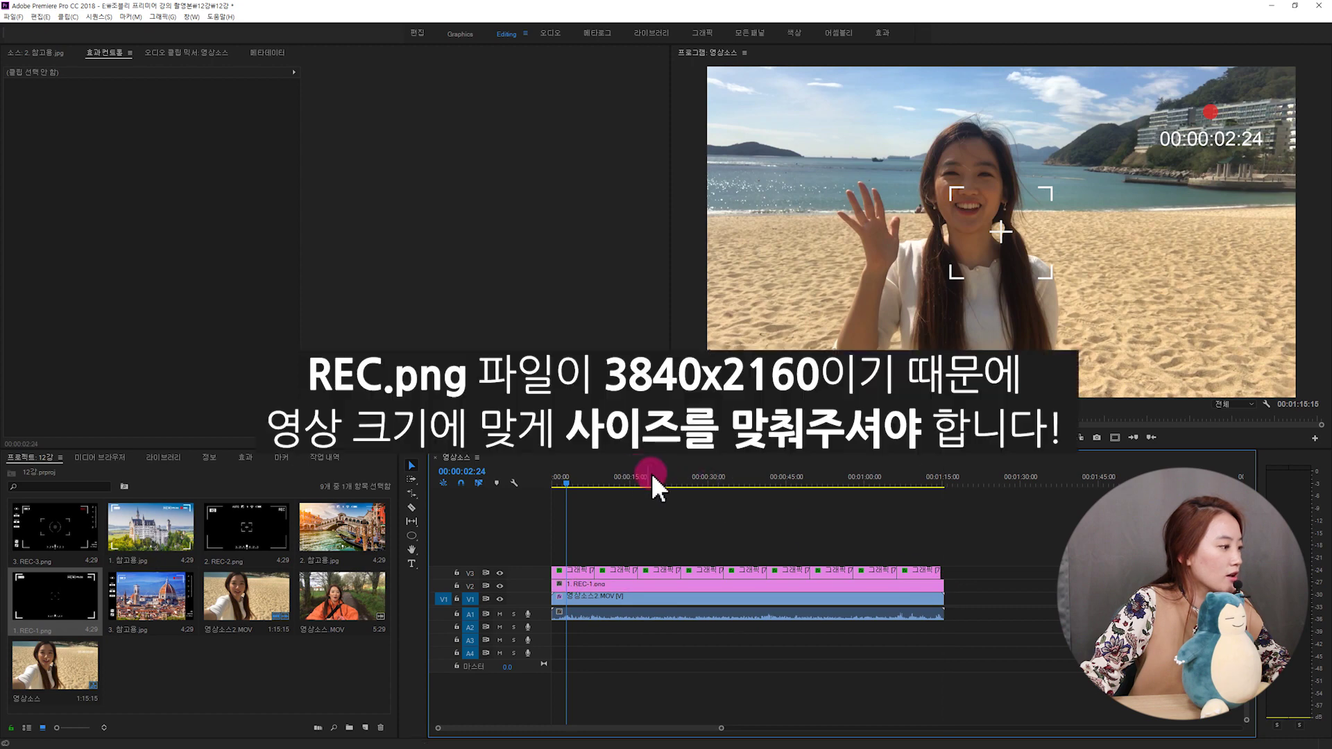
Step: Apply Scale to Frame Size to the REC-1 overlay clip
left_click(611, 647)
left_click(581, 578)
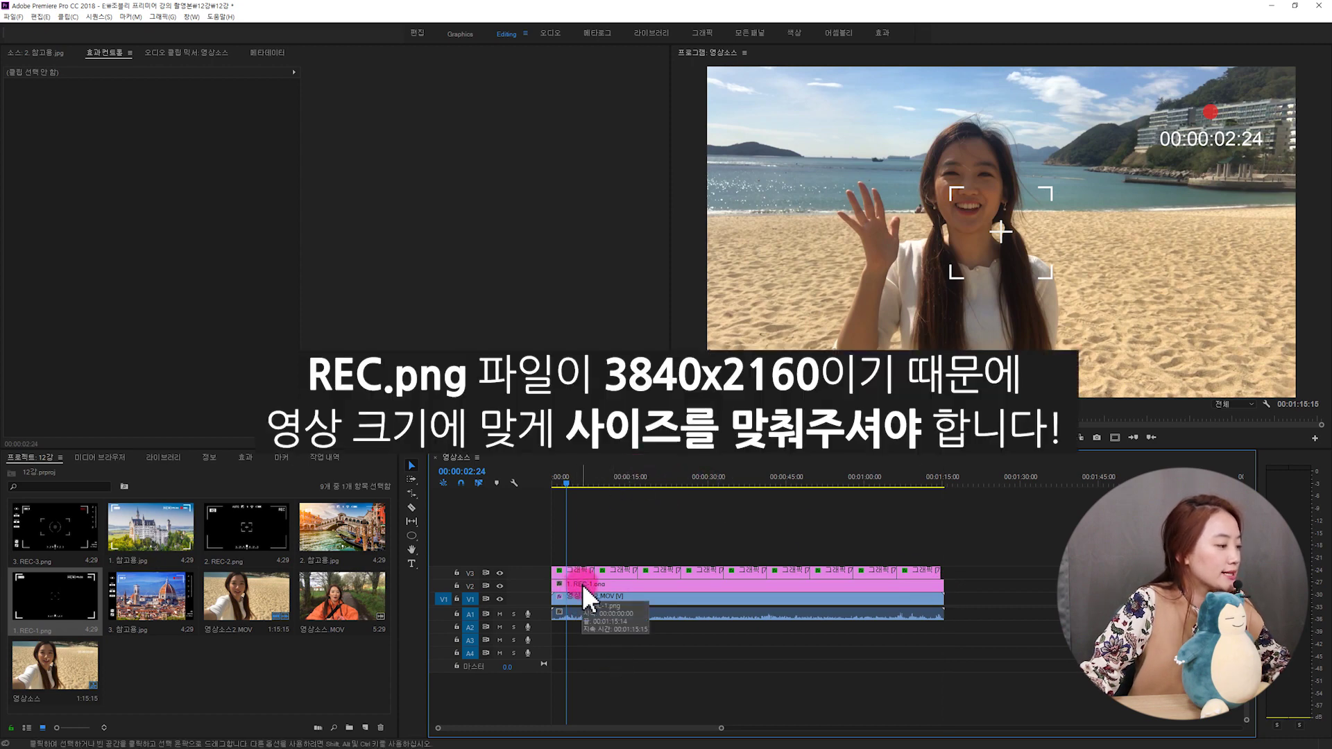
right_click(582, 584)
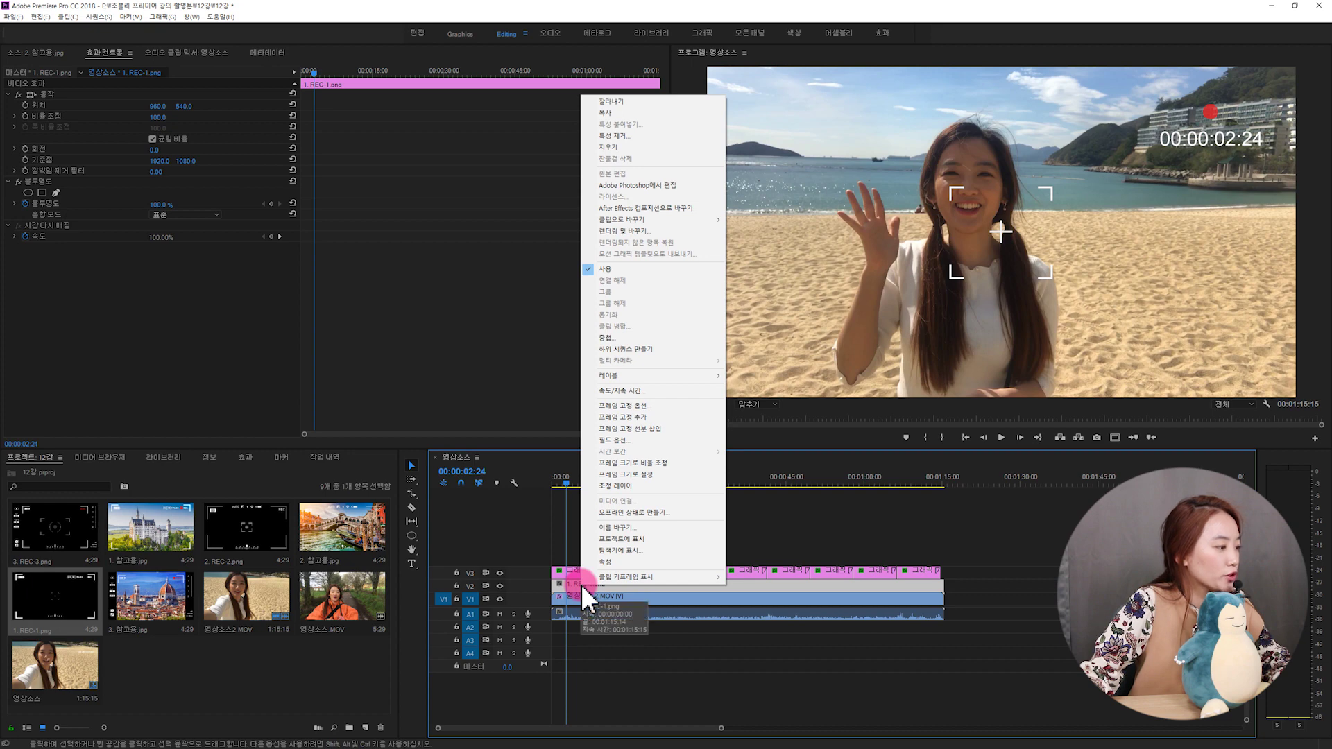
left_click(682, 468)
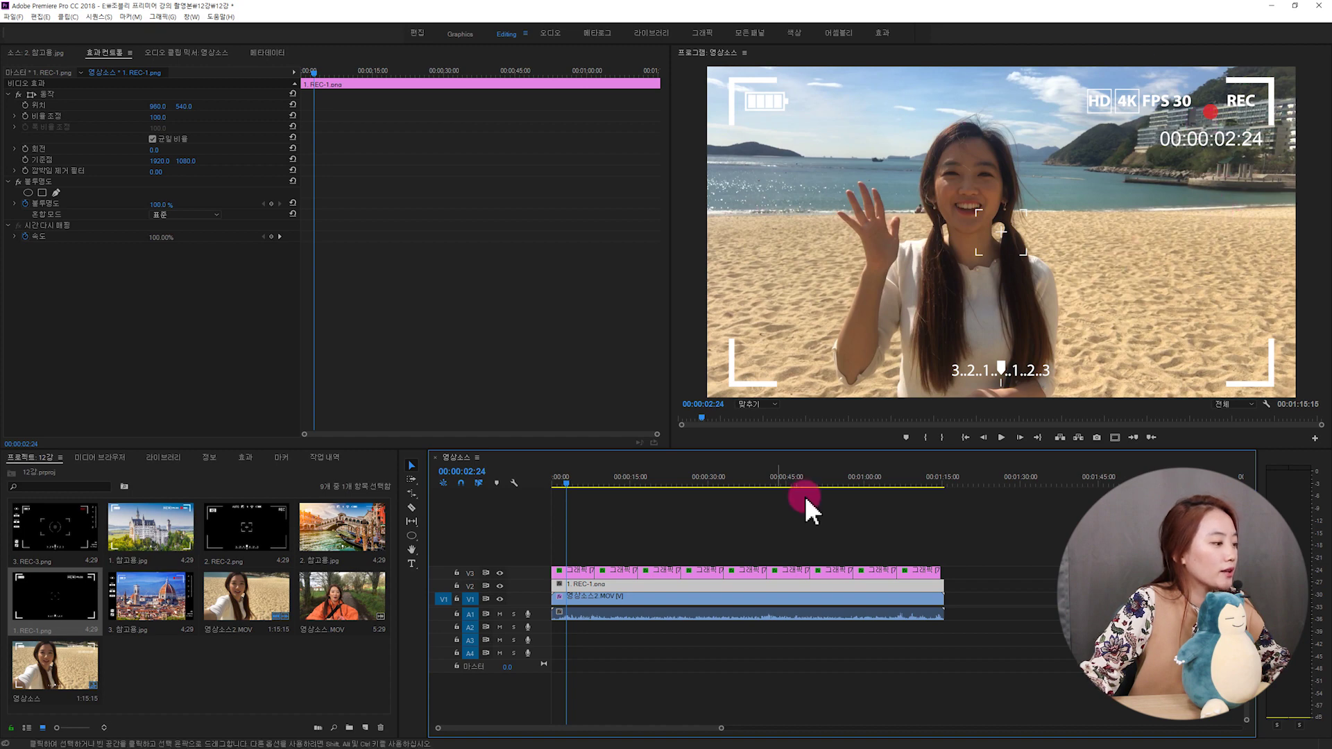
Step: Delete the REC-1 overlay and drop REC-3.png at the start of V2
left_click(601, 666)
left_click(599, 583)
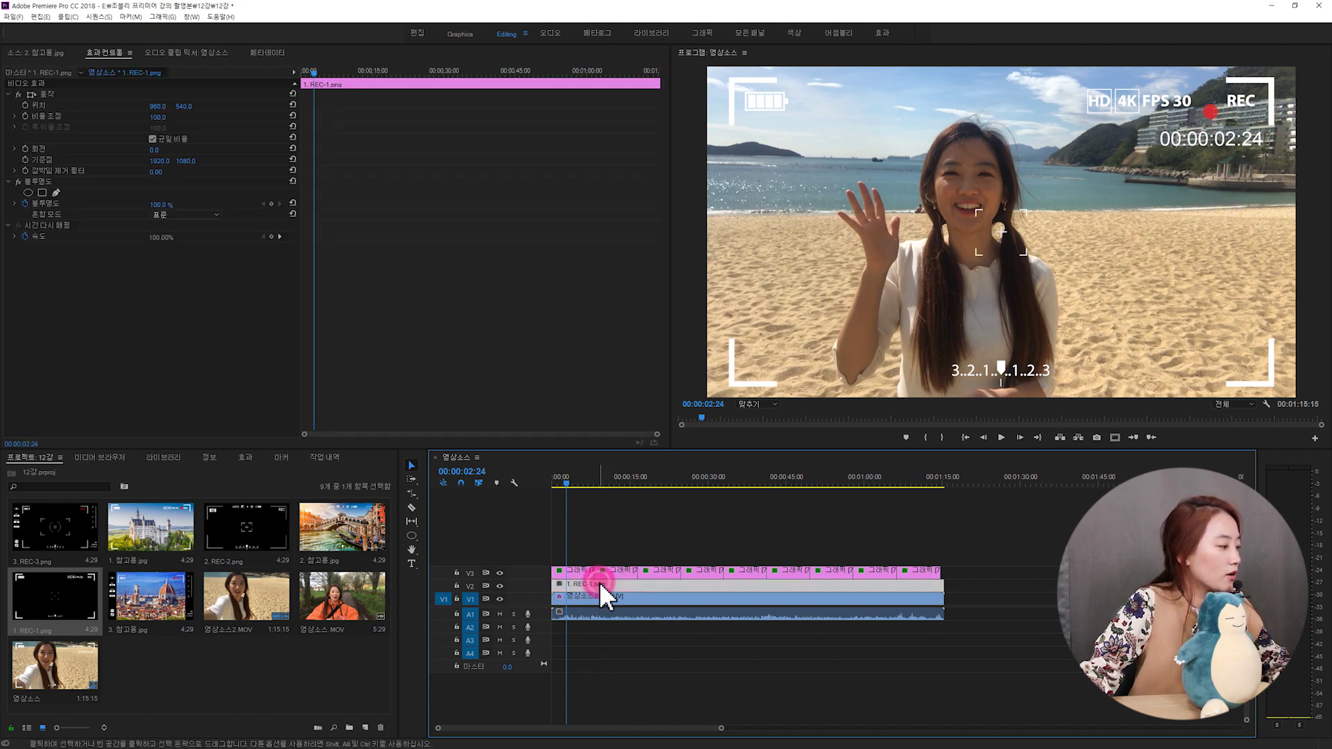
key("Delete")
left_click_drag(69, 530, 558, 589)
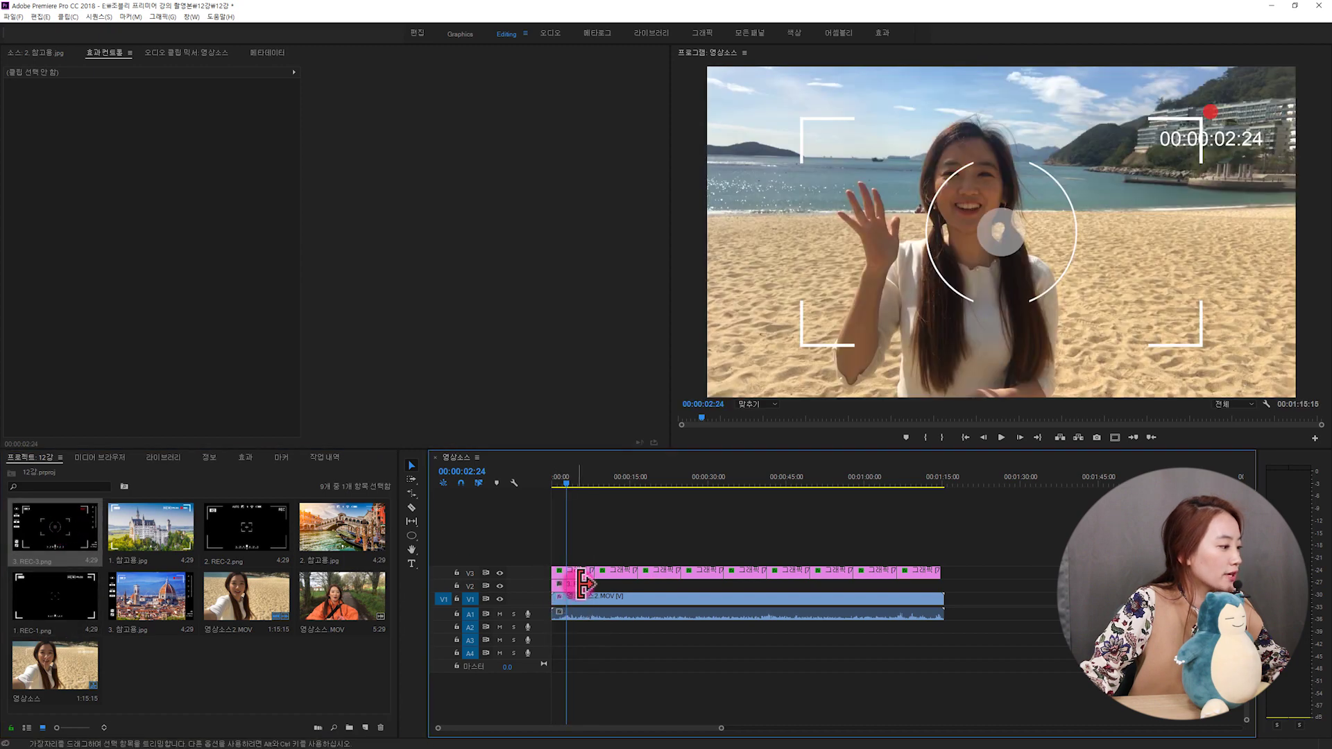
Step: Extend REC-3 to the clip end, apply Scale to Frame Size, and scrub to about 0:09
left_click_drag(576, 587, 942, 587)
right_click(602, 585)
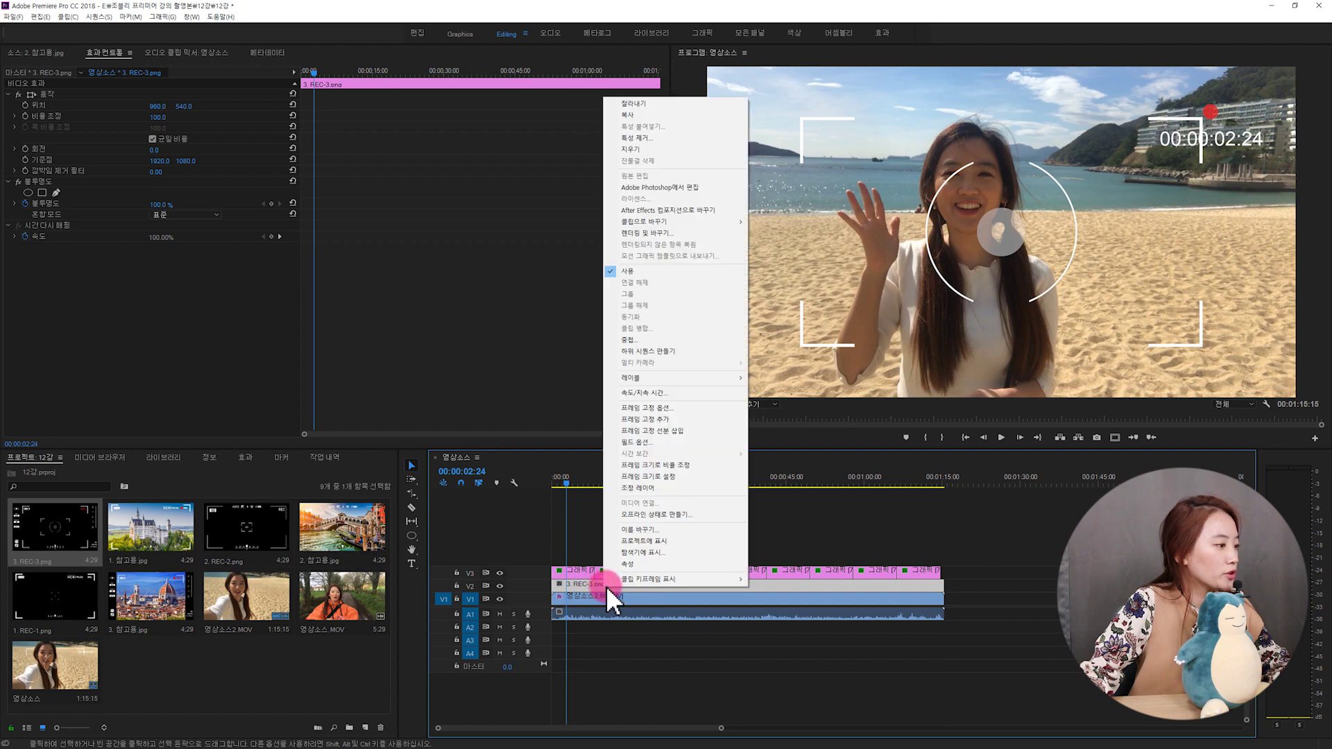
left_click(702, 467)
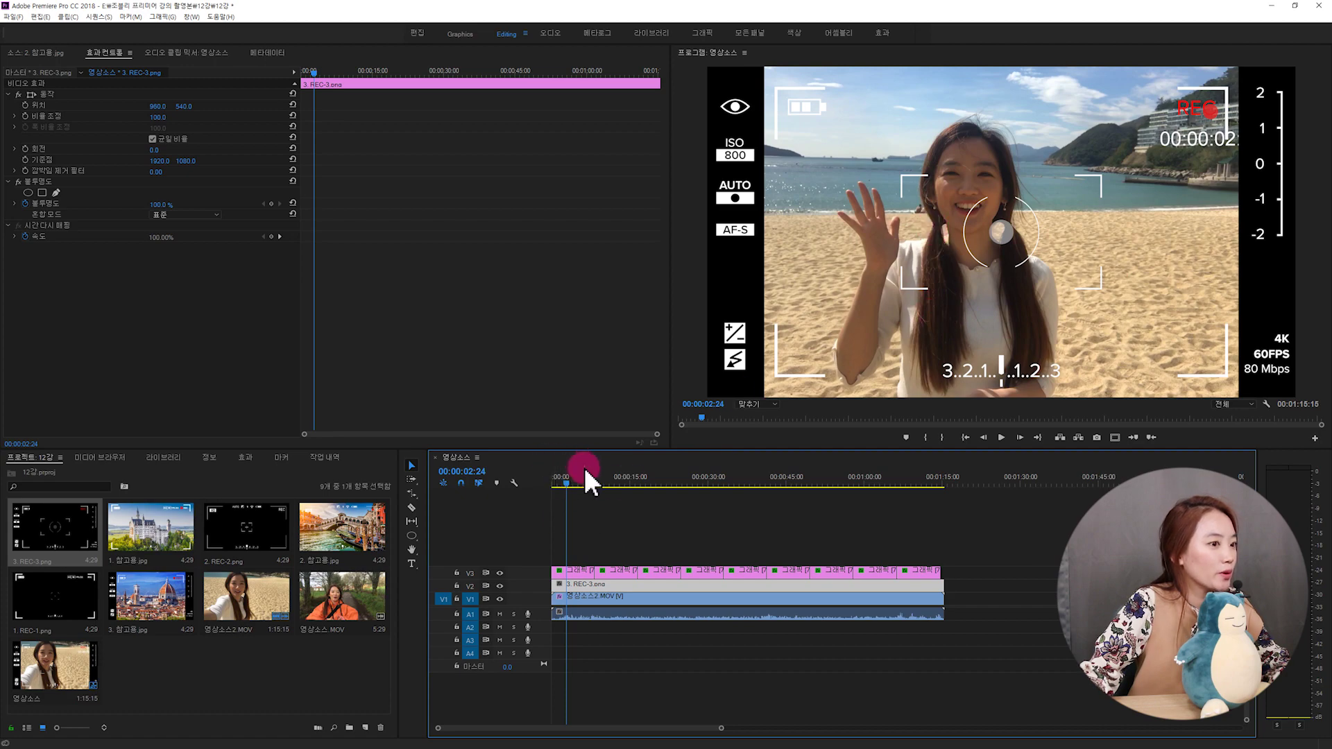
mouse_move(594, 476)
left_mouse_down()
mouse_move(634, 486)
mouse_move(601, 493)
left_mouse_up()
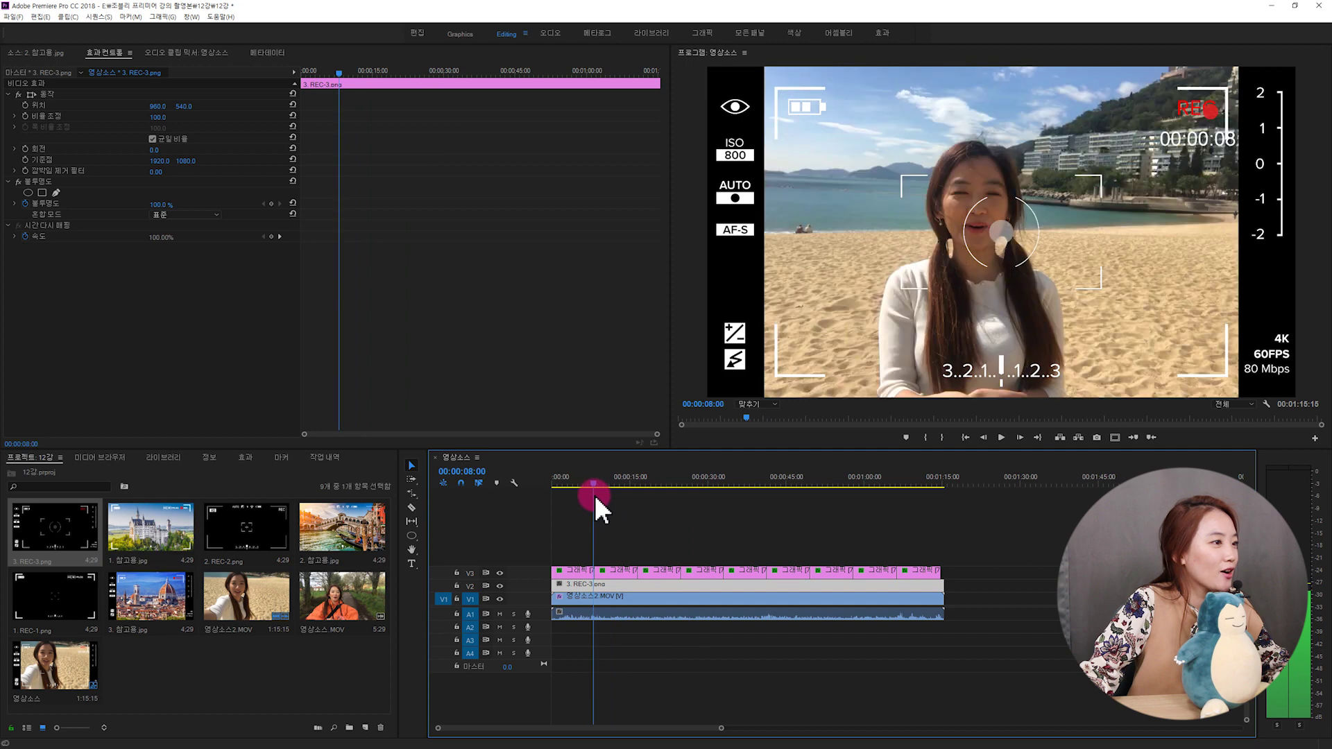
left_click(903, 330)
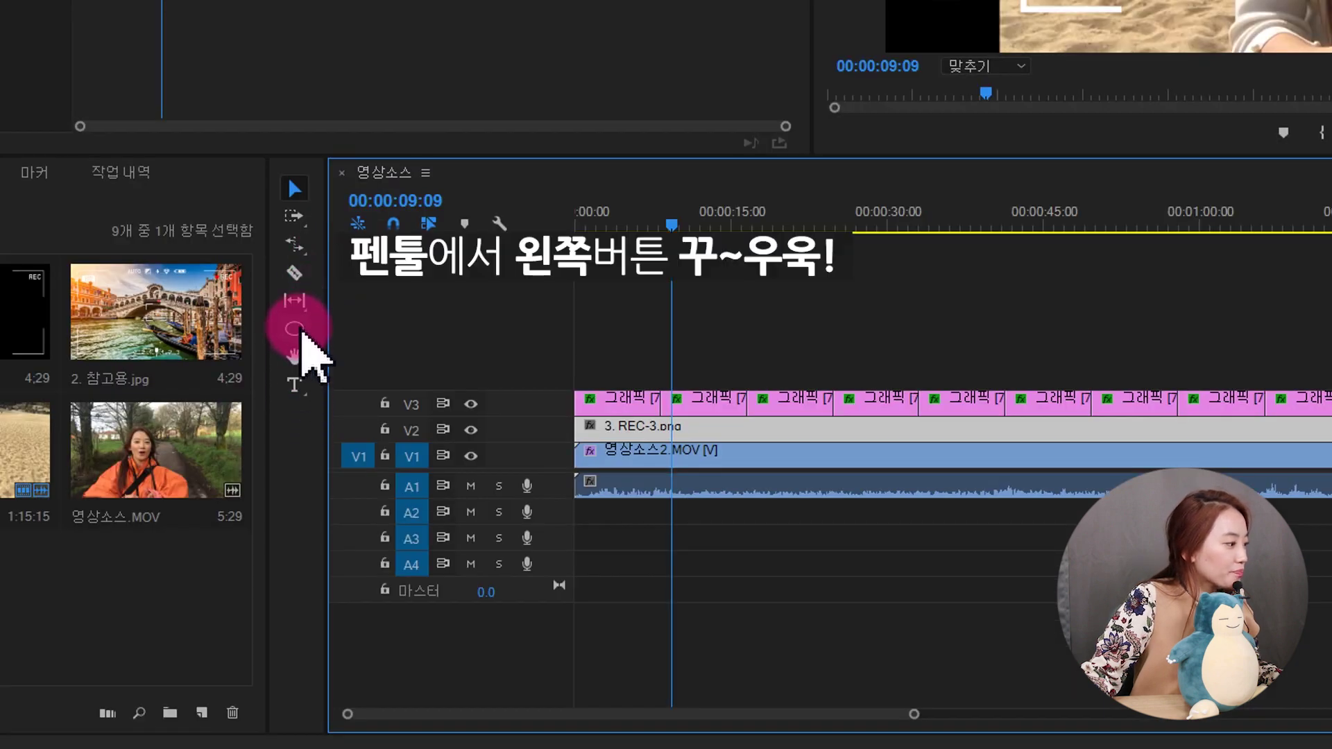
Step: Draw a wide rectangle bar across the lower part of the video with the Rectangle tool
left_click_drag(302, 331, 376, 350)
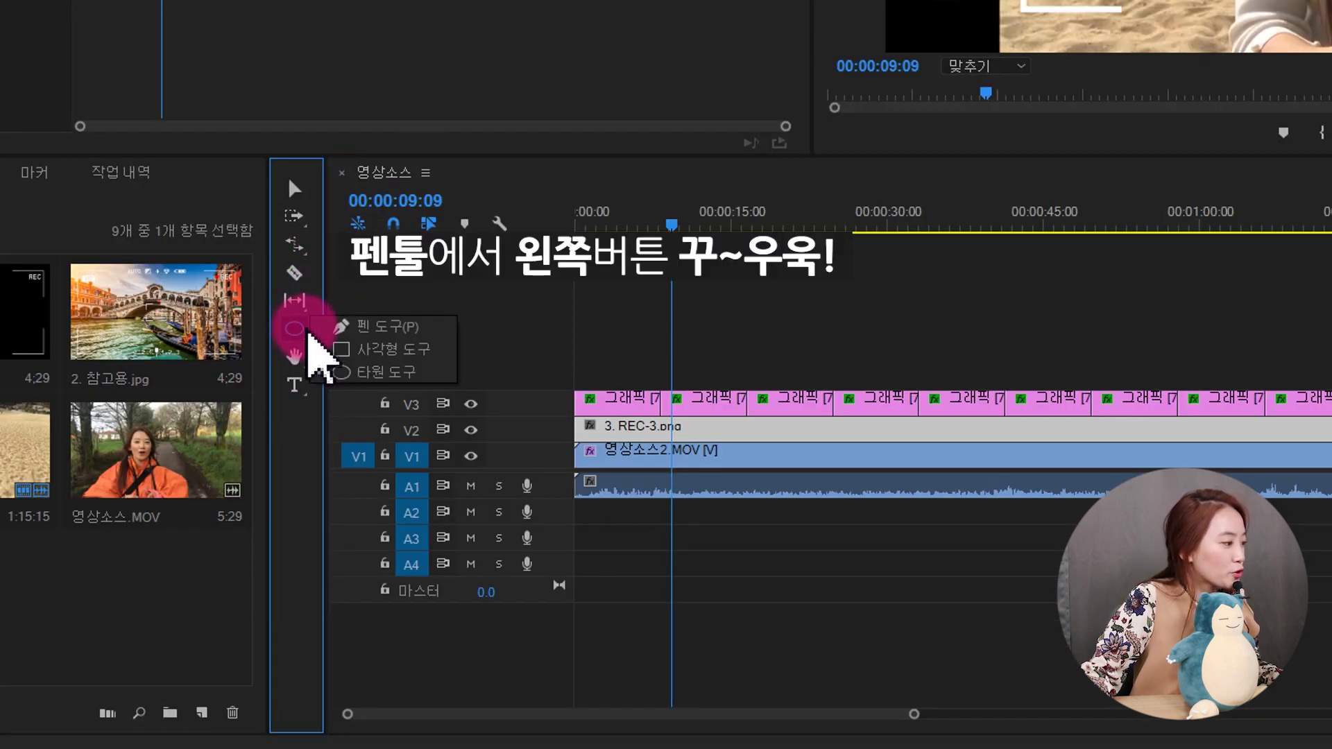
left_click_drag(376, 350, 378, 351)
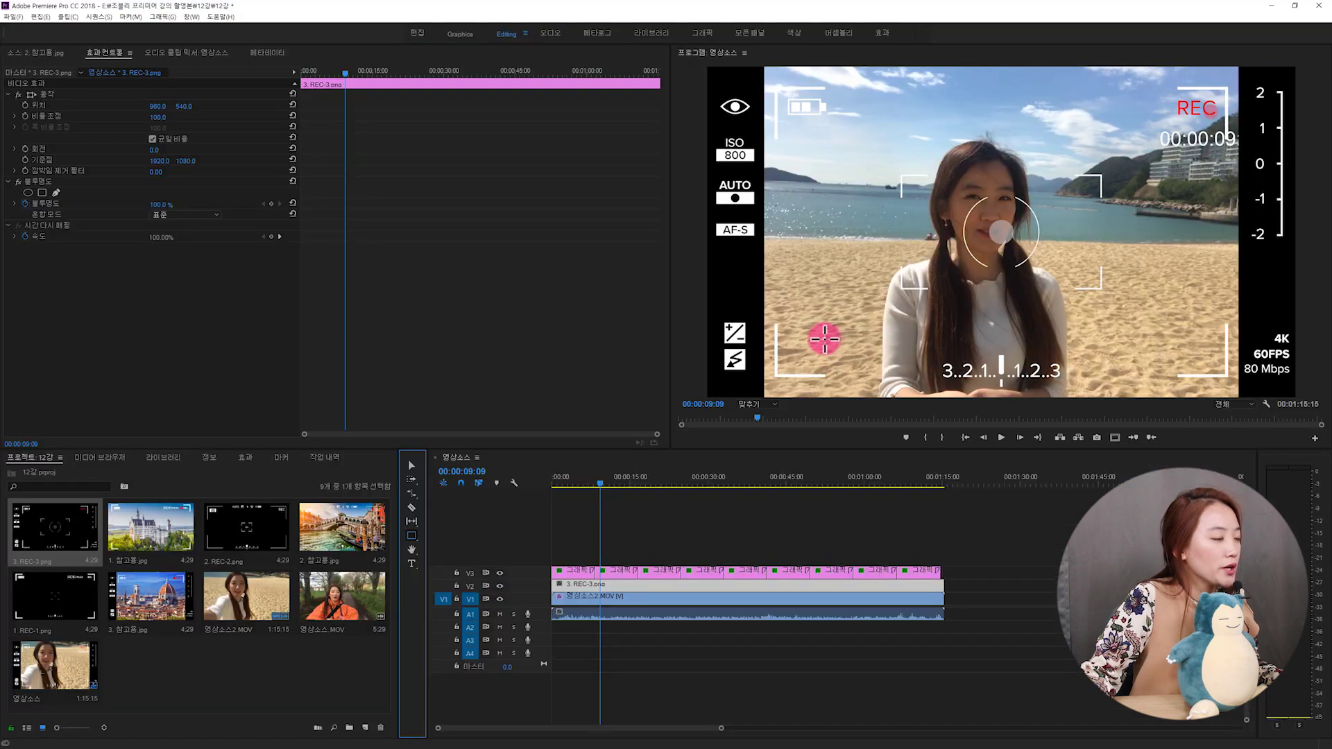
mouse_move(824, 339)
left_mouse_down()
mouse_move(1132, 350)
mouse_move(1188, 375)
left_mouse_up()
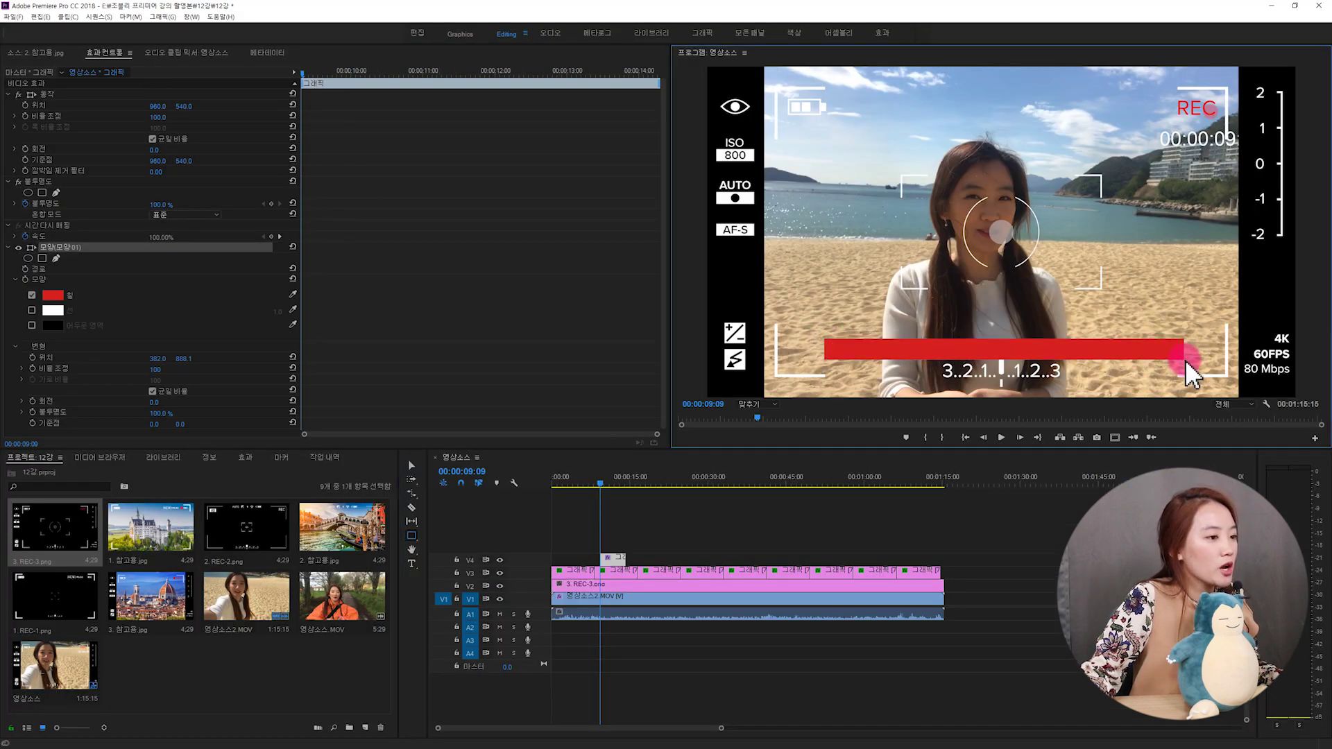
left_click(1023, 349)
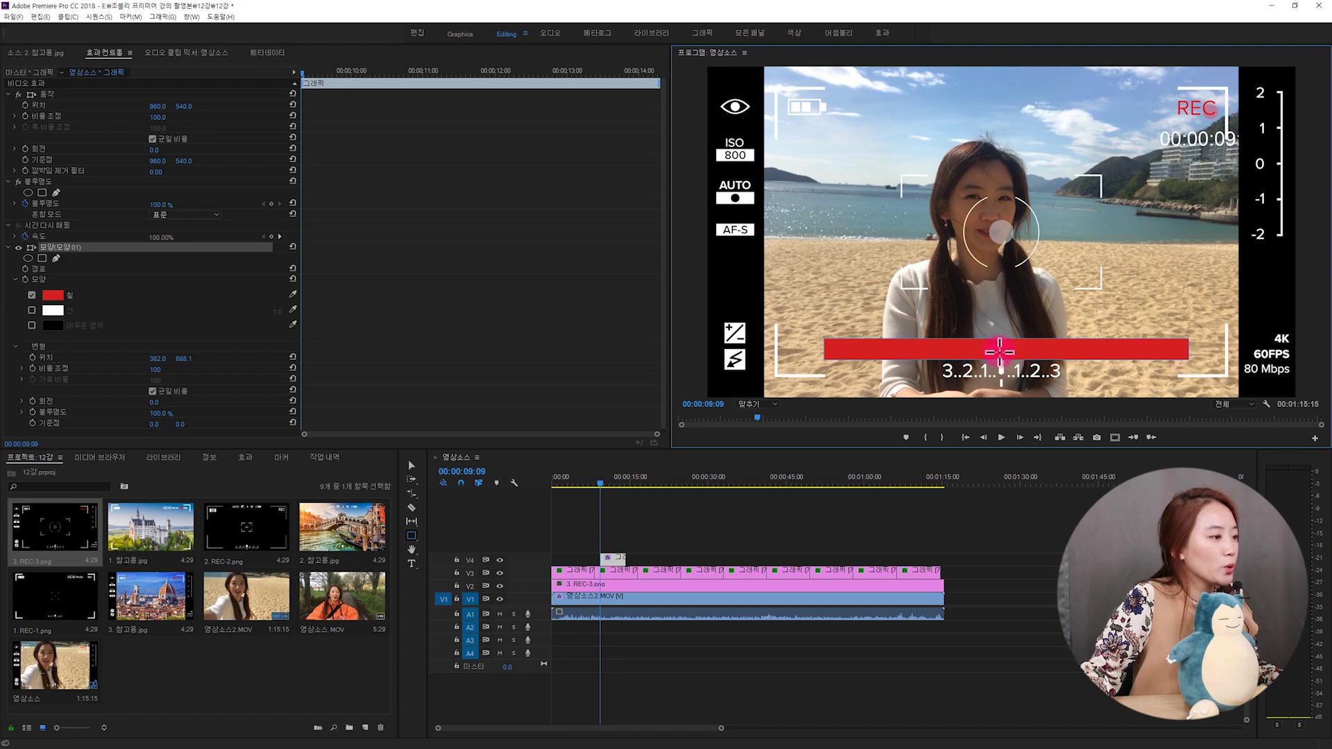
Step: Set the bar's Fill colour to black
left_click(167, 359)
left_click(55, 293)
left_click_drag(581, 340, 550, 330)
left_click(784, 323)
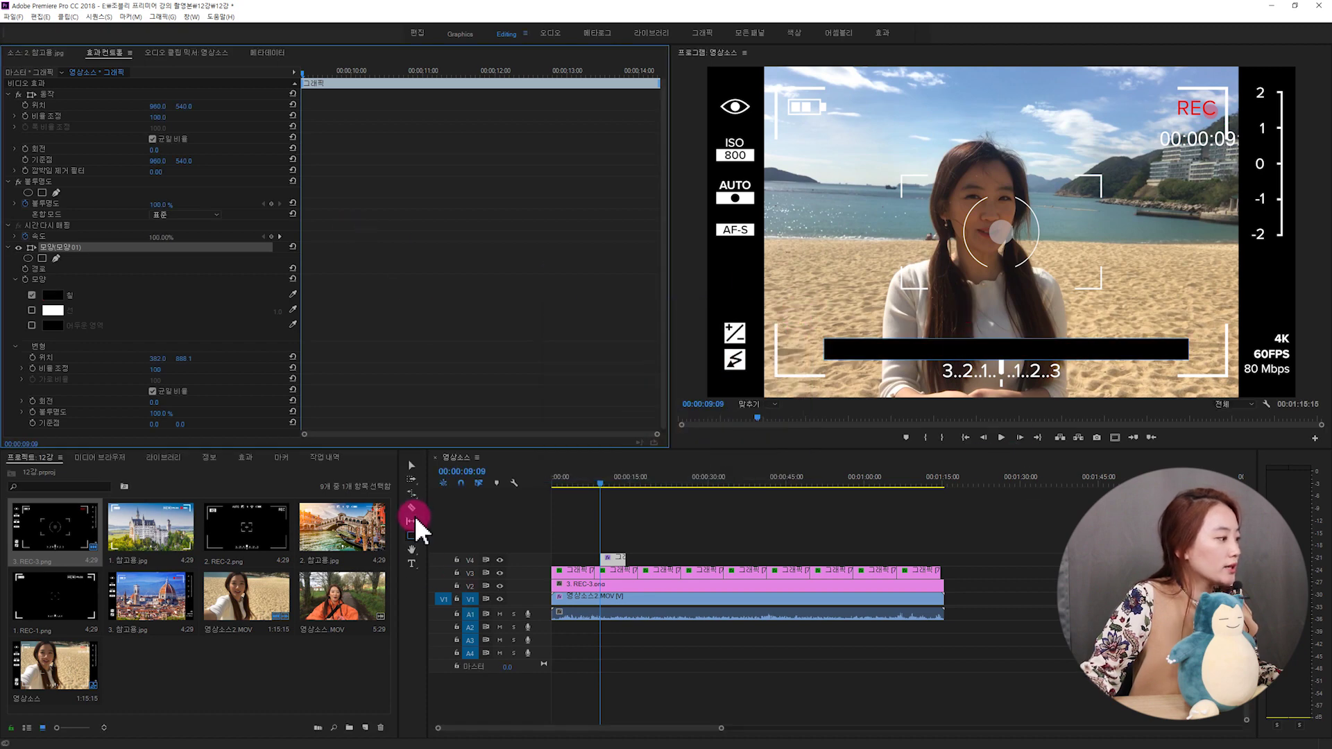
left_click(412, 562)
Step: Type the caption 안녕하세요 on the bar, centre it, and set its font size to 55
left_click(859, 354)
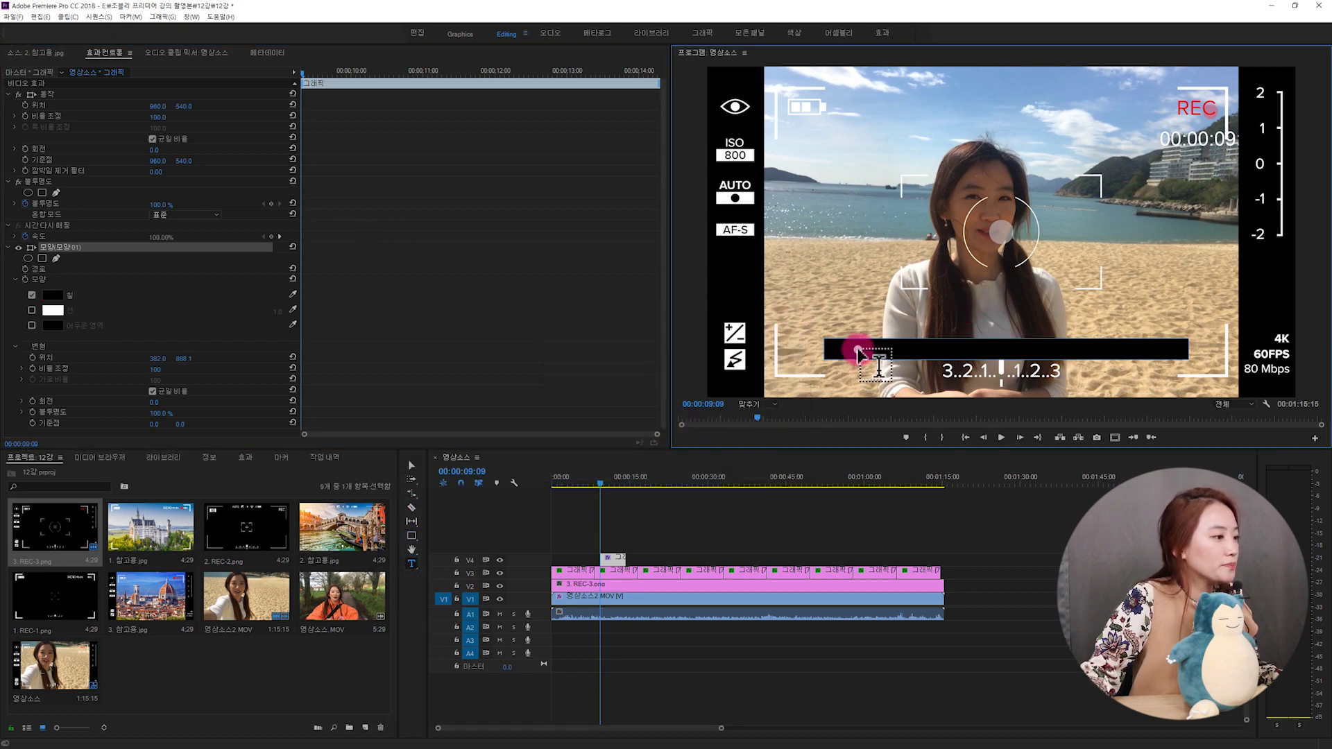
left_click(867, 330)
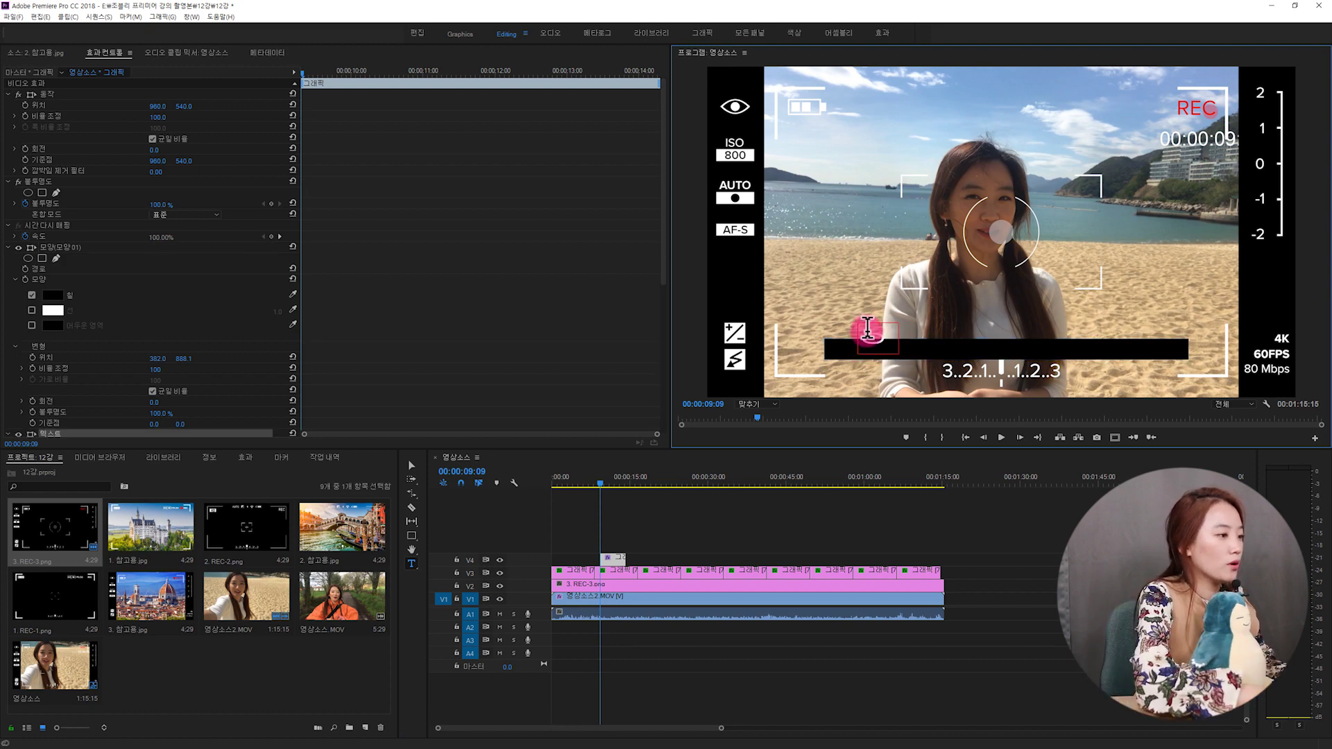
type("안녕하세")
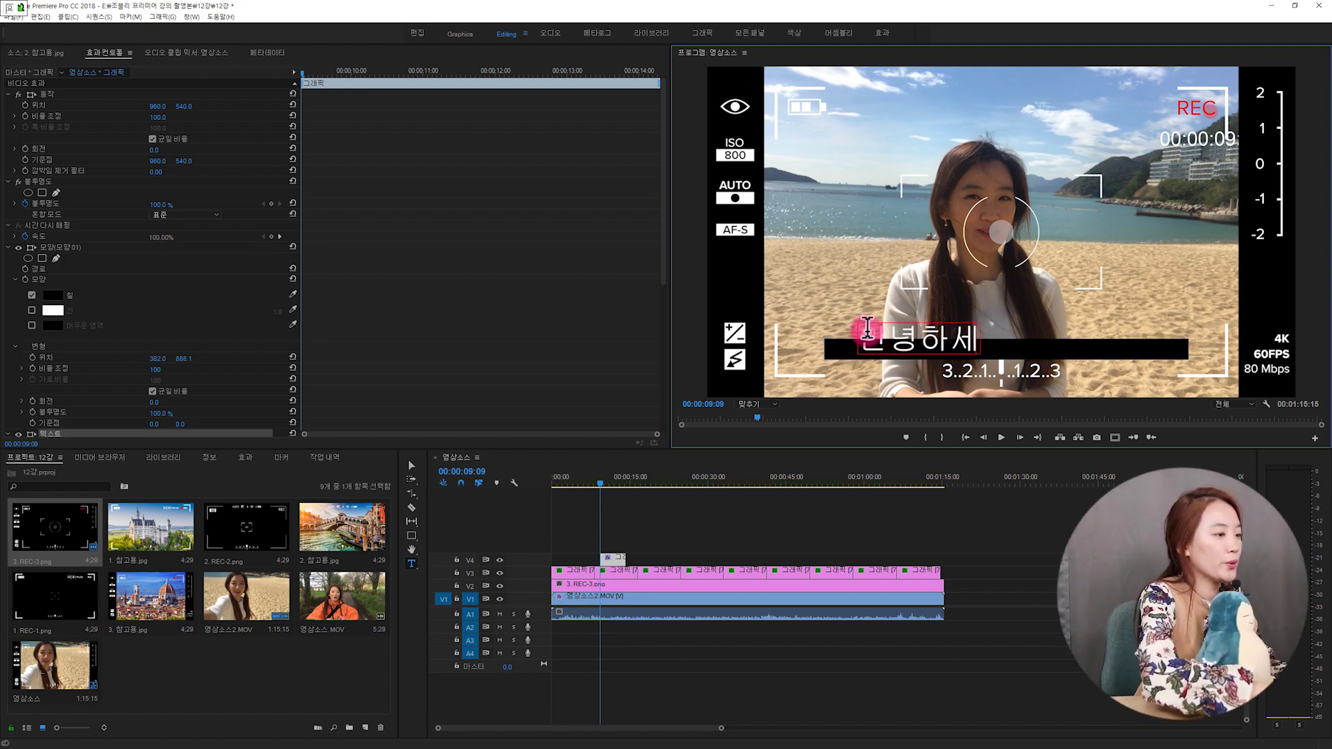
type("요")
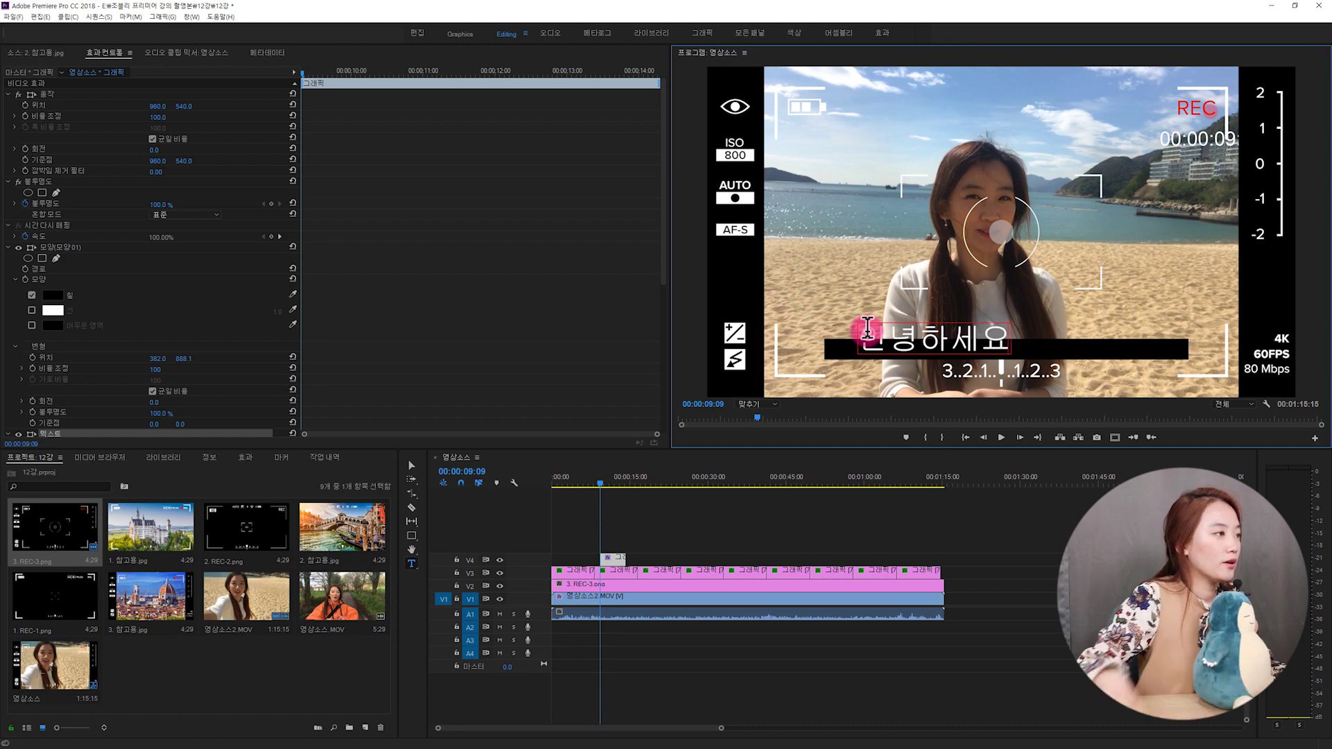
left_click(411, 465)
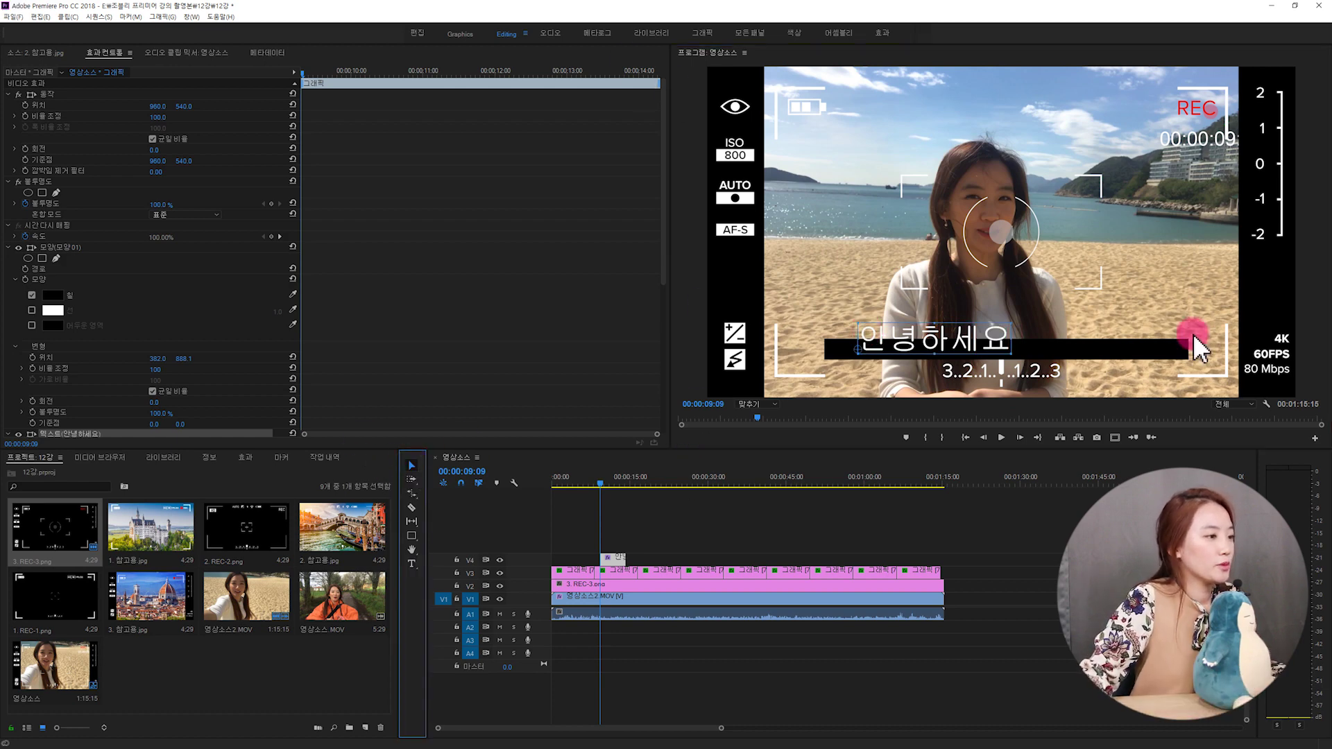
left_click_drag(973, 364, 1043, 371)
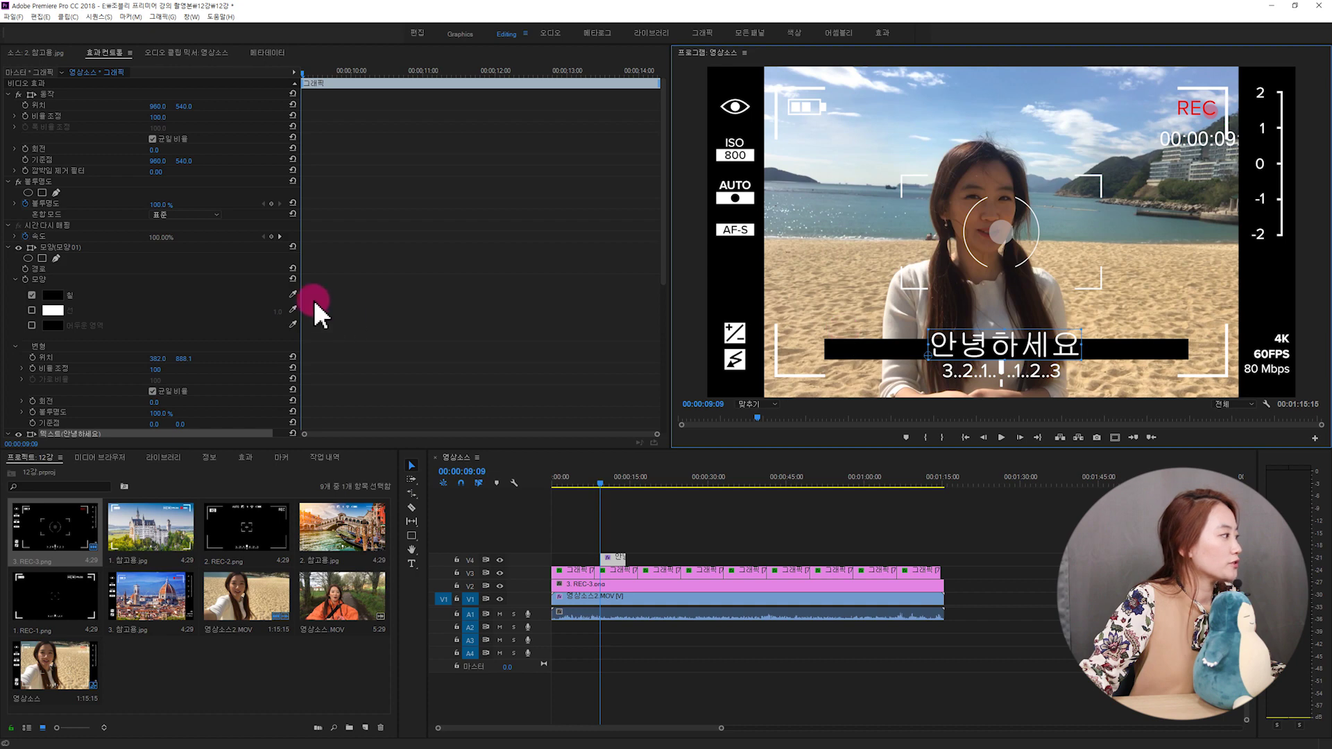
scroll(223, 386, "down", 3)
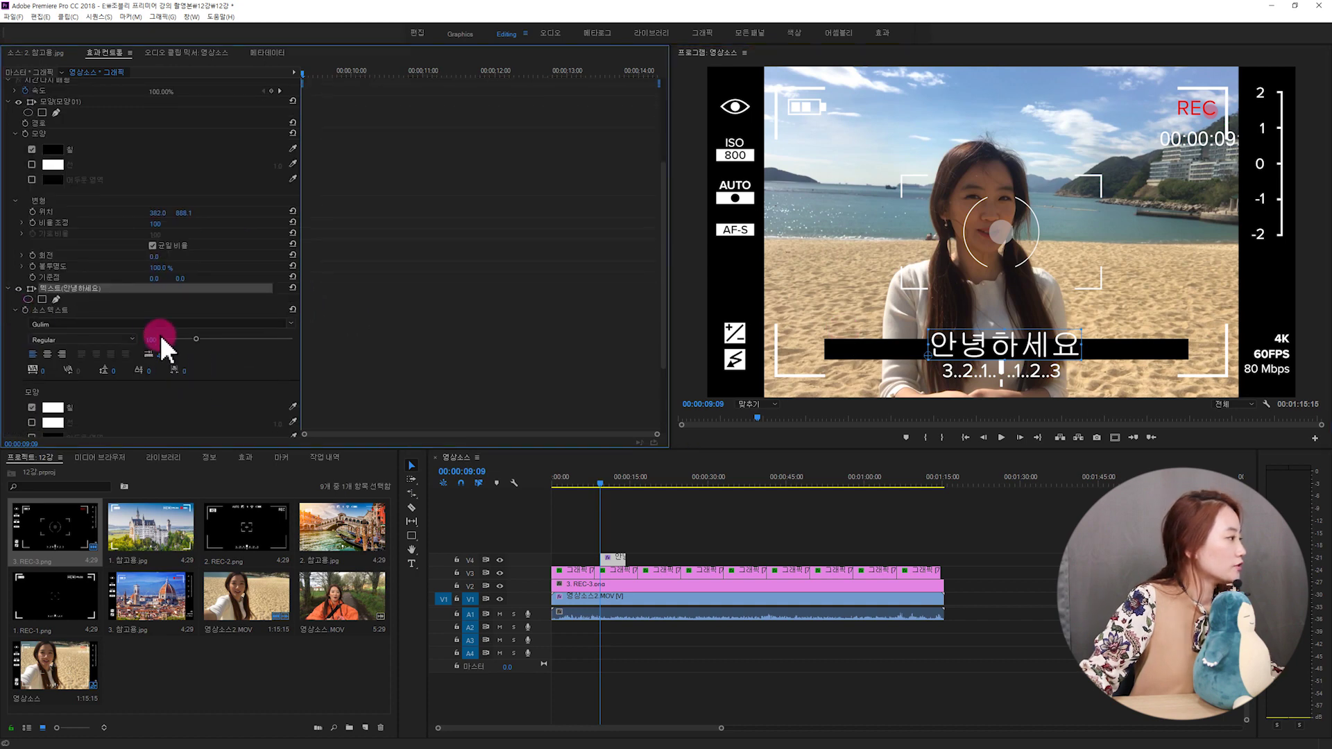
left_click_drag(154, 339, 566, 305)
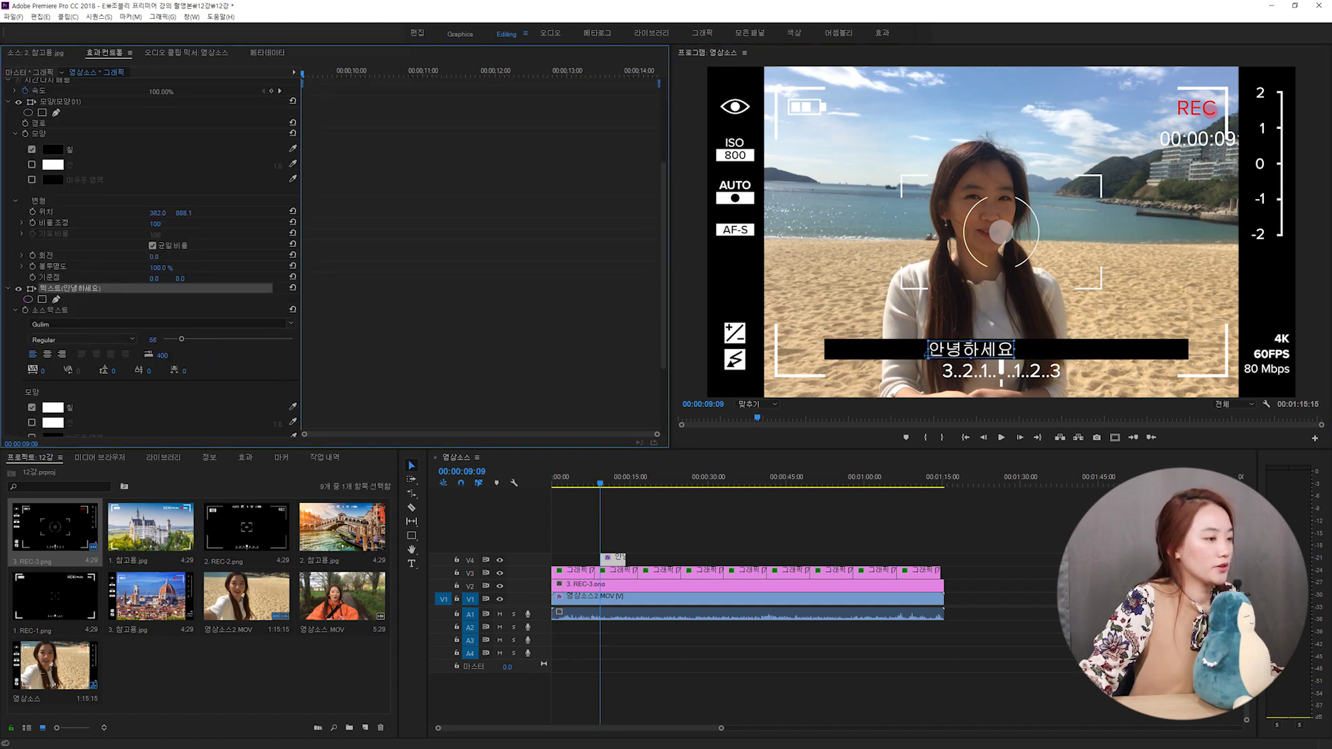
Step: Shorten the black bar from both ends to fit snugly around the caption
left_click(979, 353)
left_click(1144, 351)
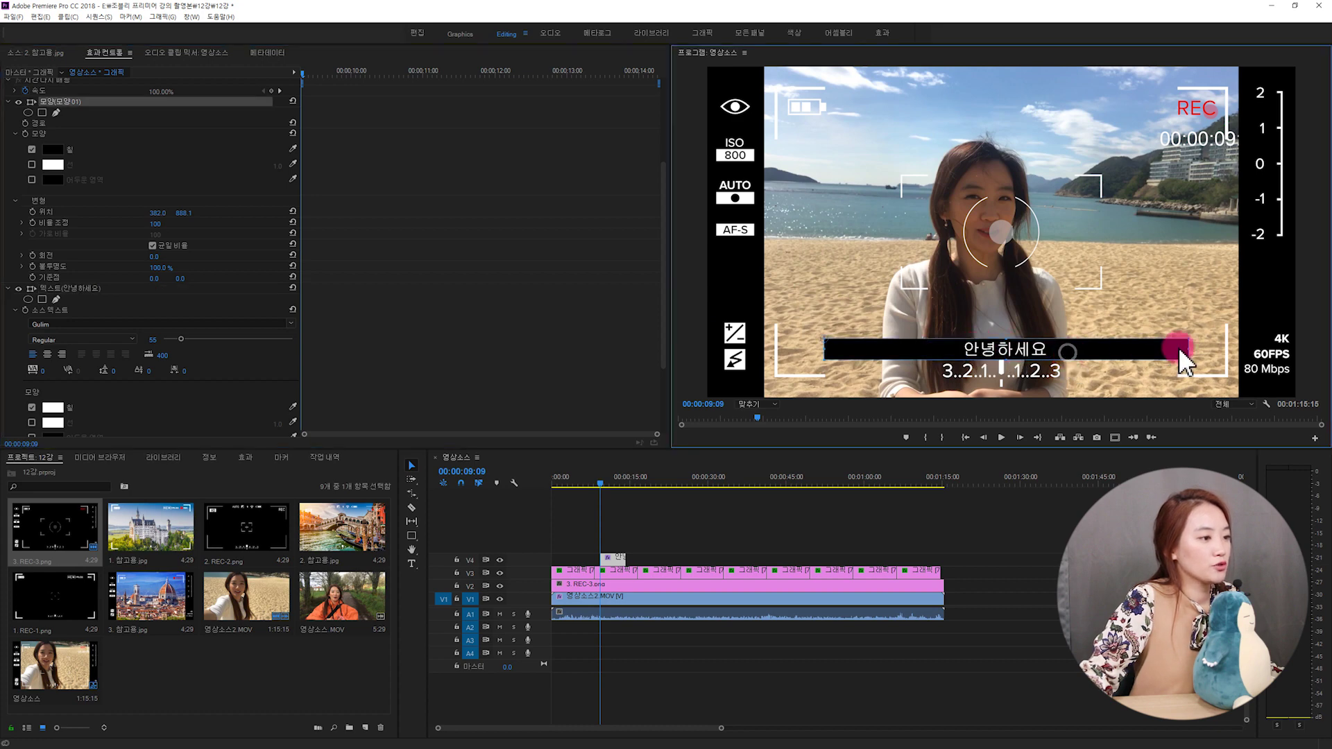
left_click_drag(1188, 349, 1055, 351)
left_click(827, 347)
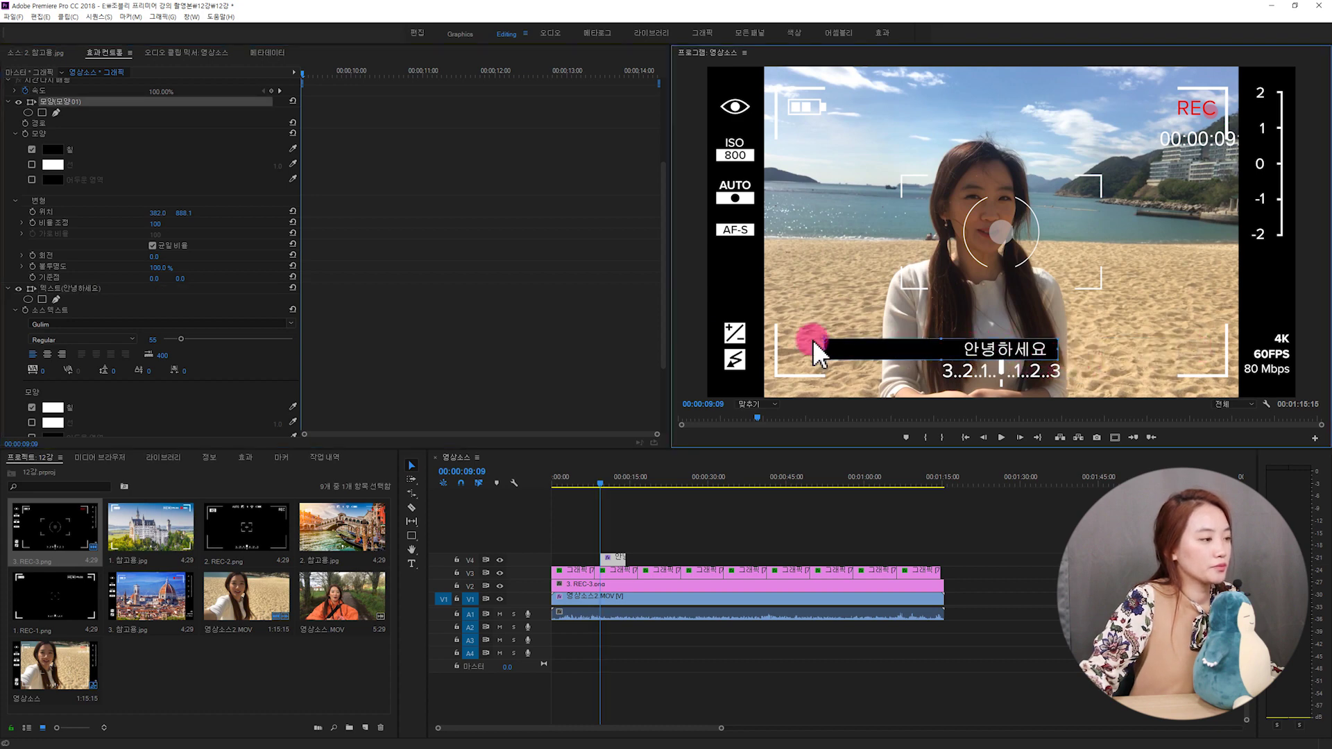
left_click_drag(822, 348, 947, 350)
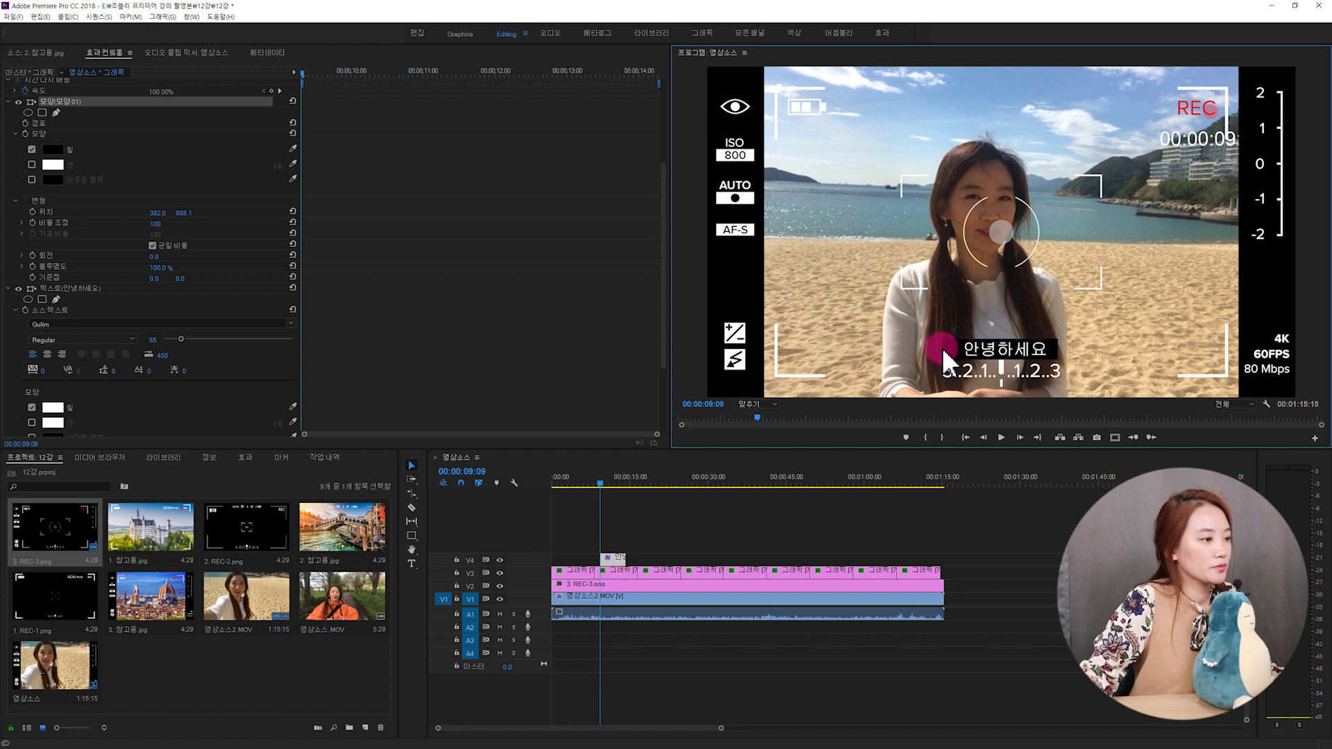
left_click(1082, 478)
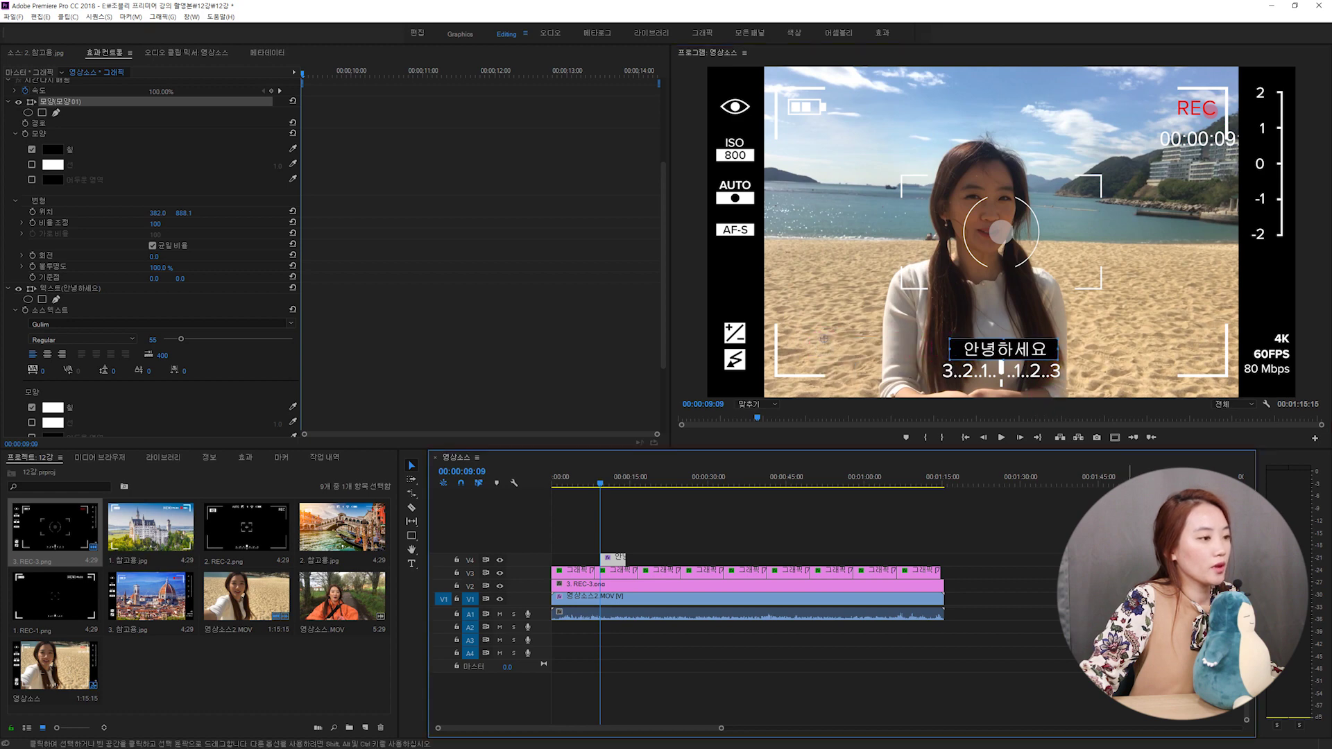
left_click(1023, 365)
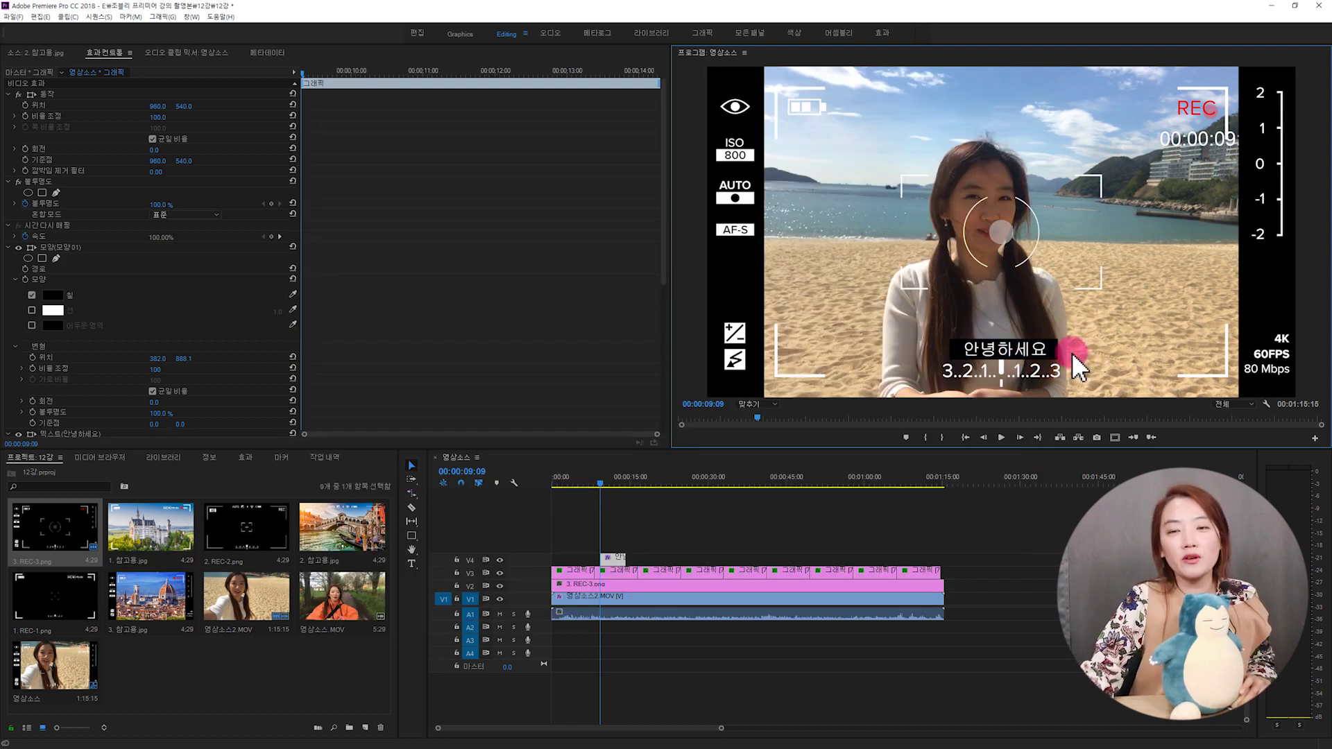
left_click(1065, 350)
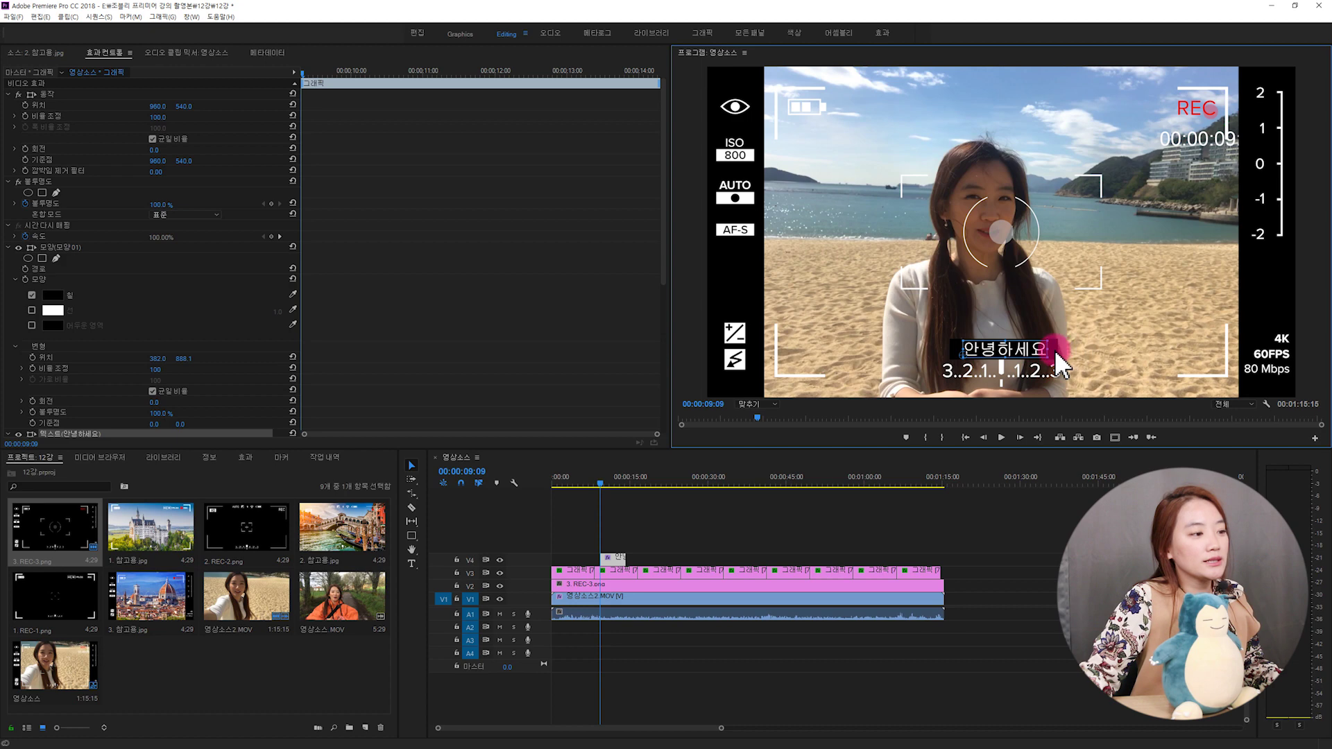
left_click(1055, 348)
left_click(1011, 348)
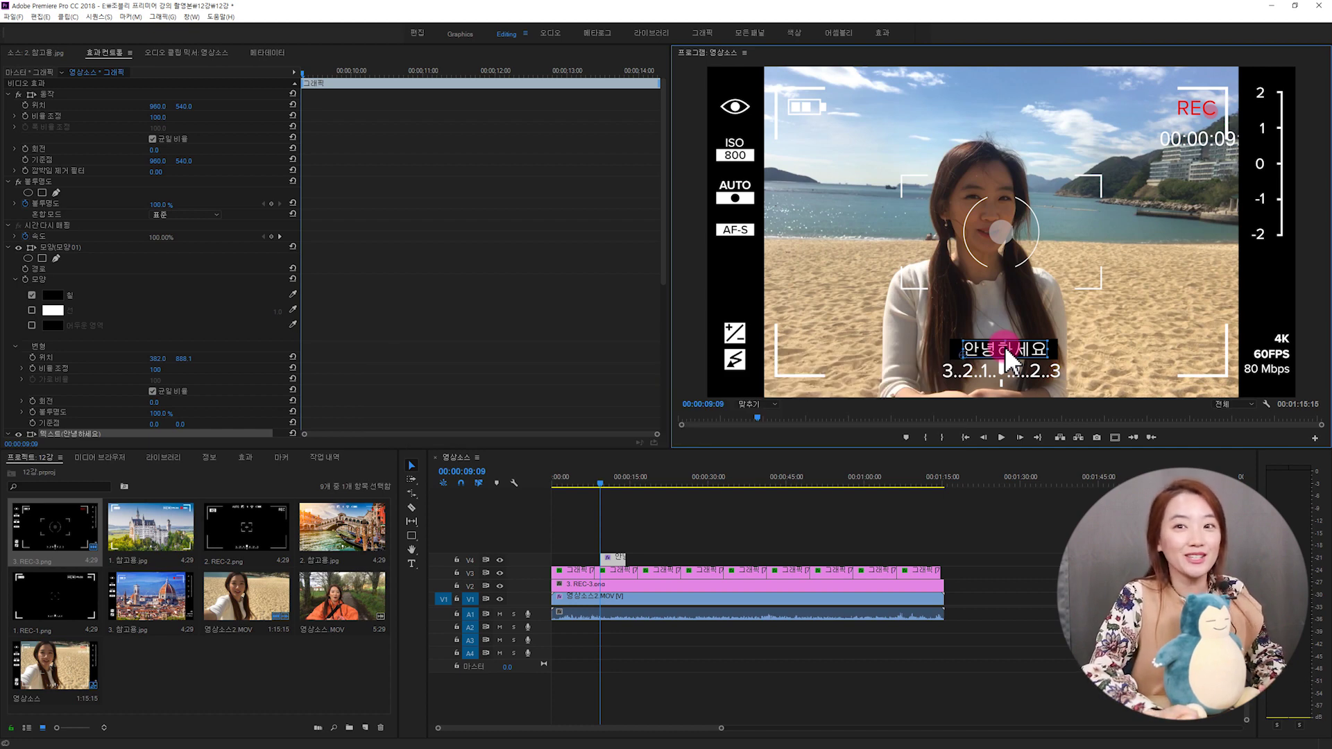
left_click(1059, 315)
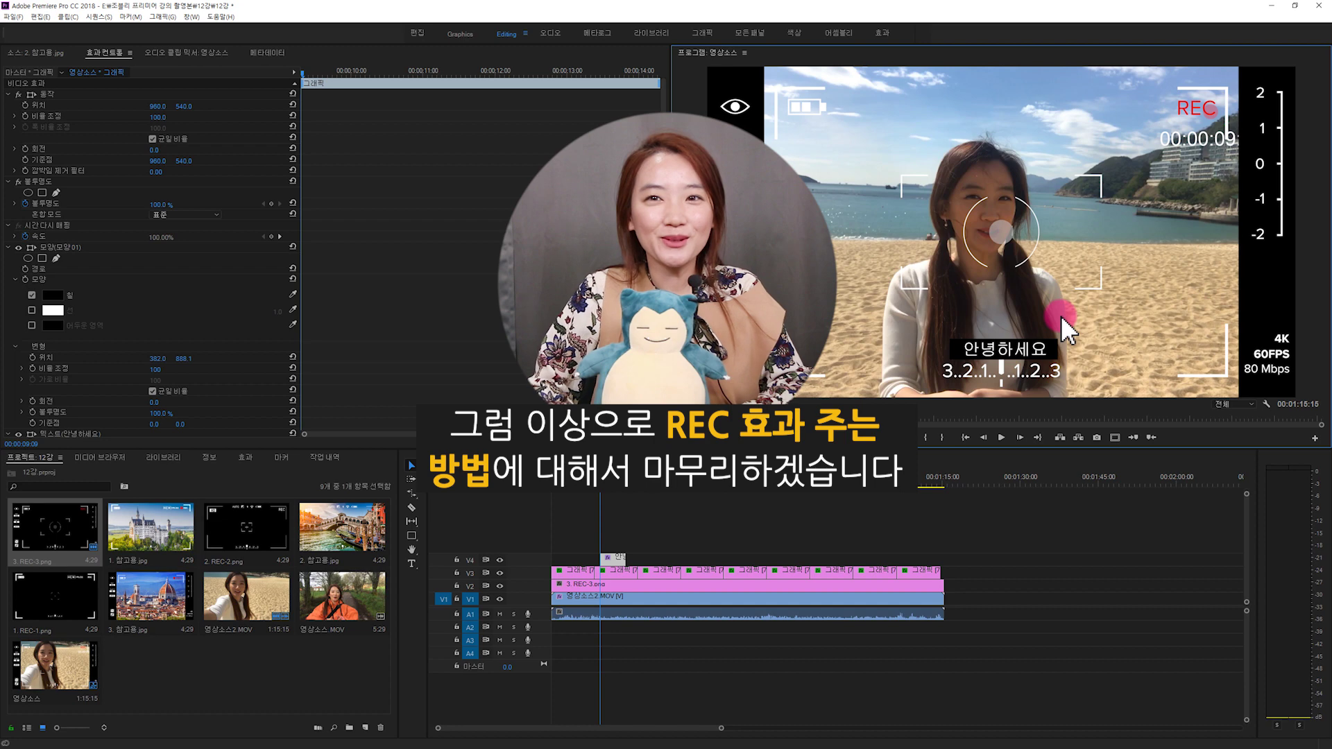